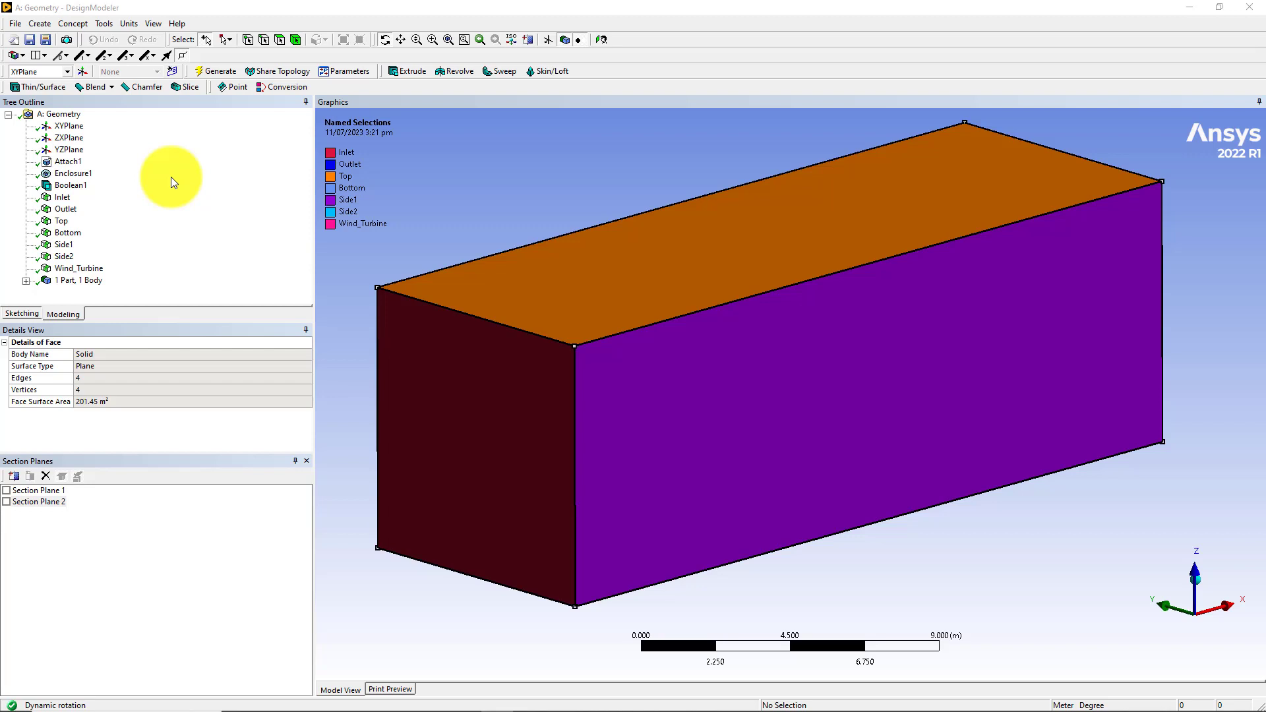
- Switch the enclosure display to Shaded Exterior and back to Shaded Exterior and Edges
{"action": "left_click", "coordinate": [152, 24]}
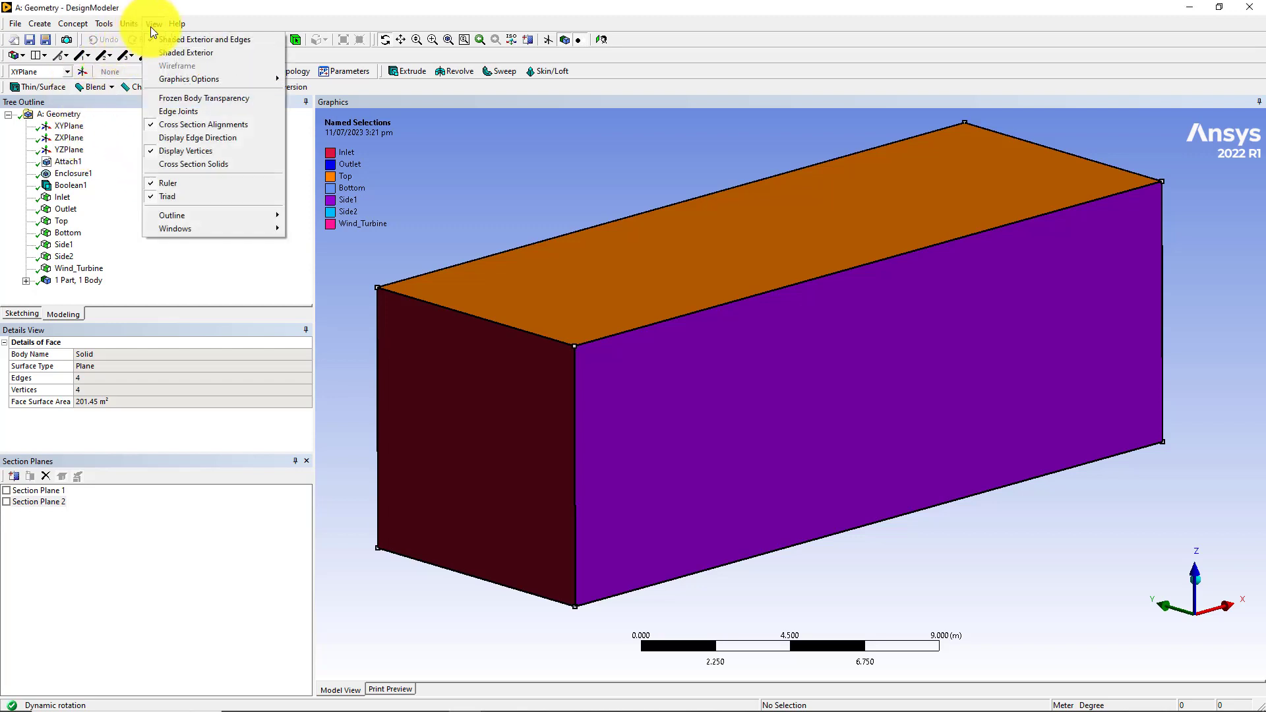
{"action": "left_click", "coordinate": [174, 53]}
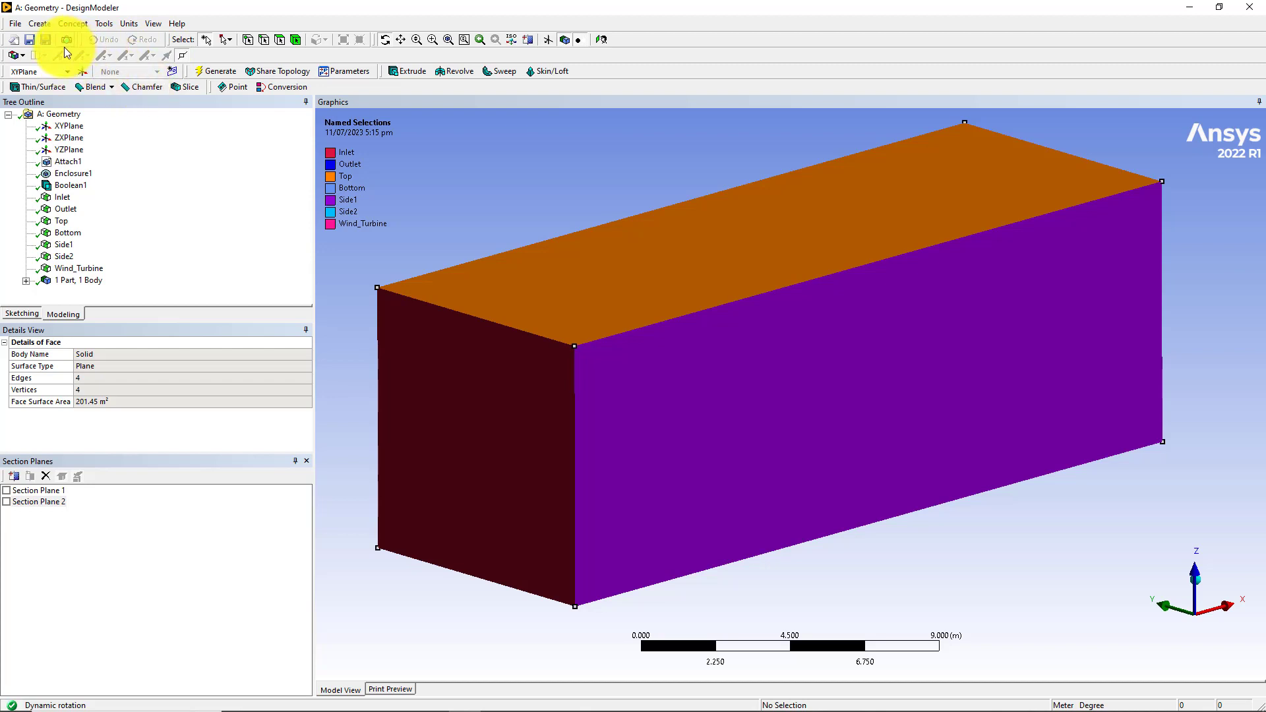
{"action": "left_click", "coordinate": [153, 23]}
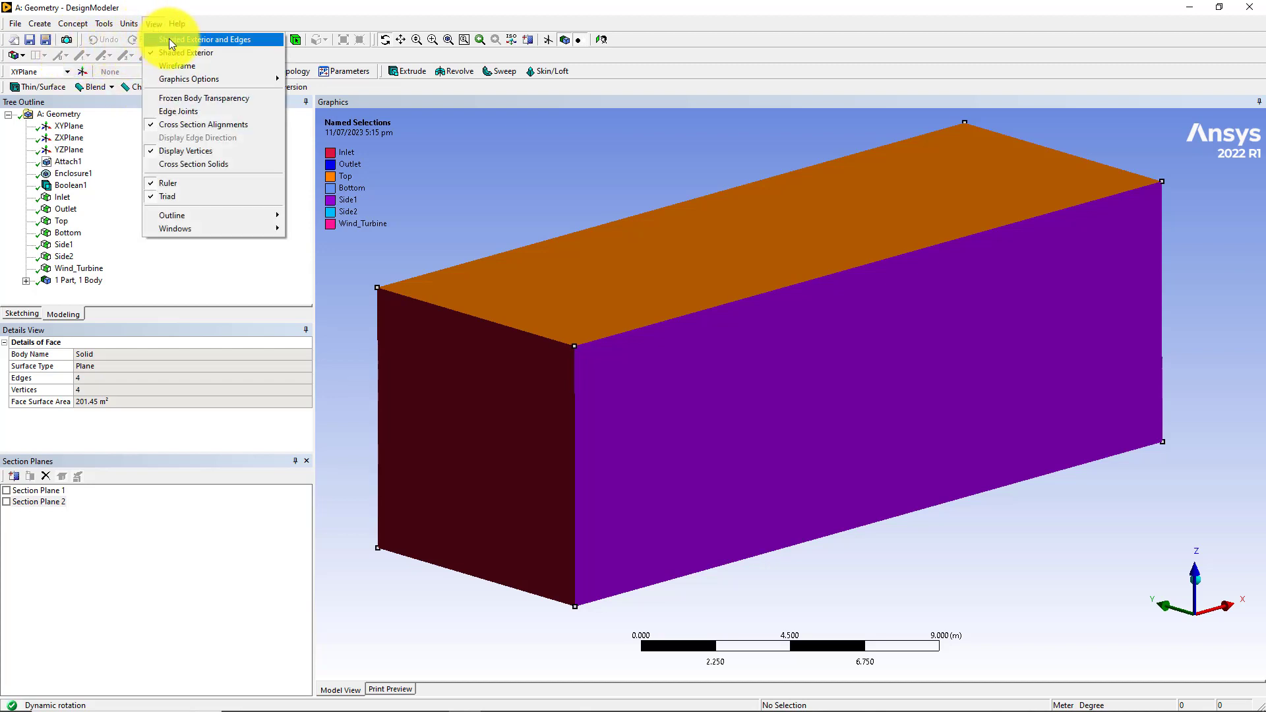
{"action": "left_click", "coordinate": [204, 40]}
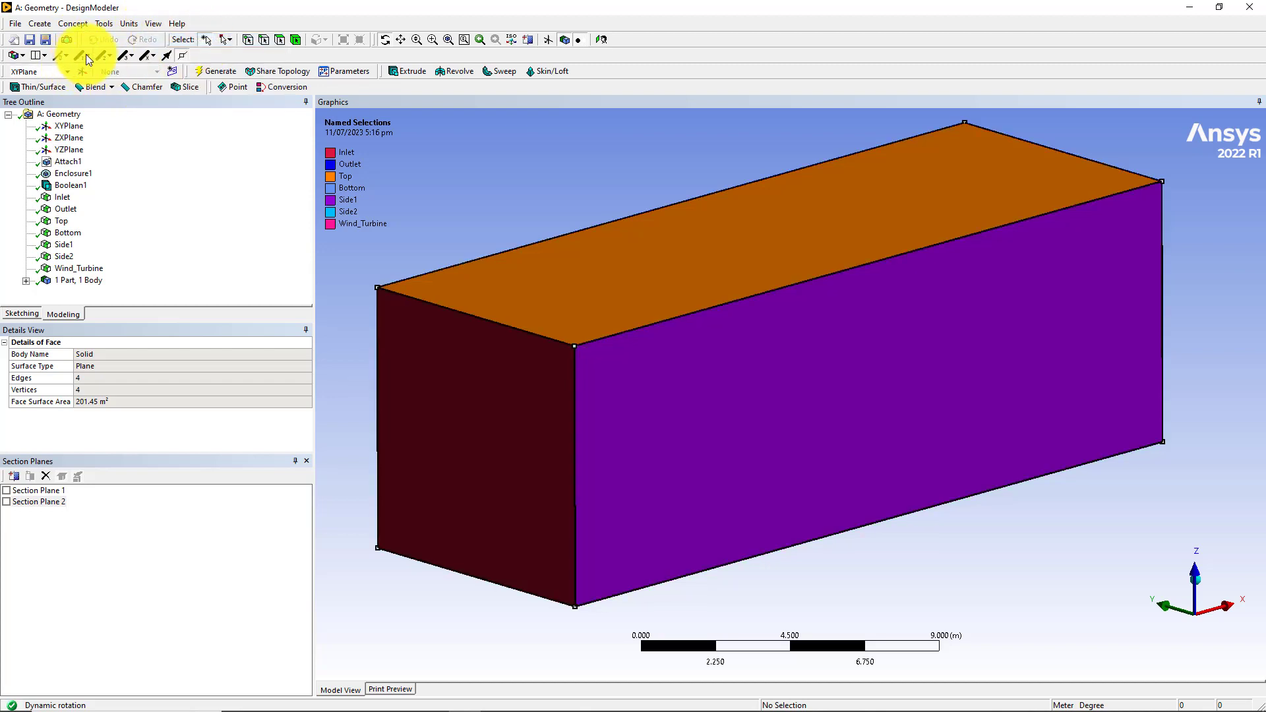
- Set the edge display options to Hide Single, Hide Double and Hide Multiple
{"action": "left_click", "coordinate": [88, 55]}
{"action": "left_click", "coordinate": [99, 70]}
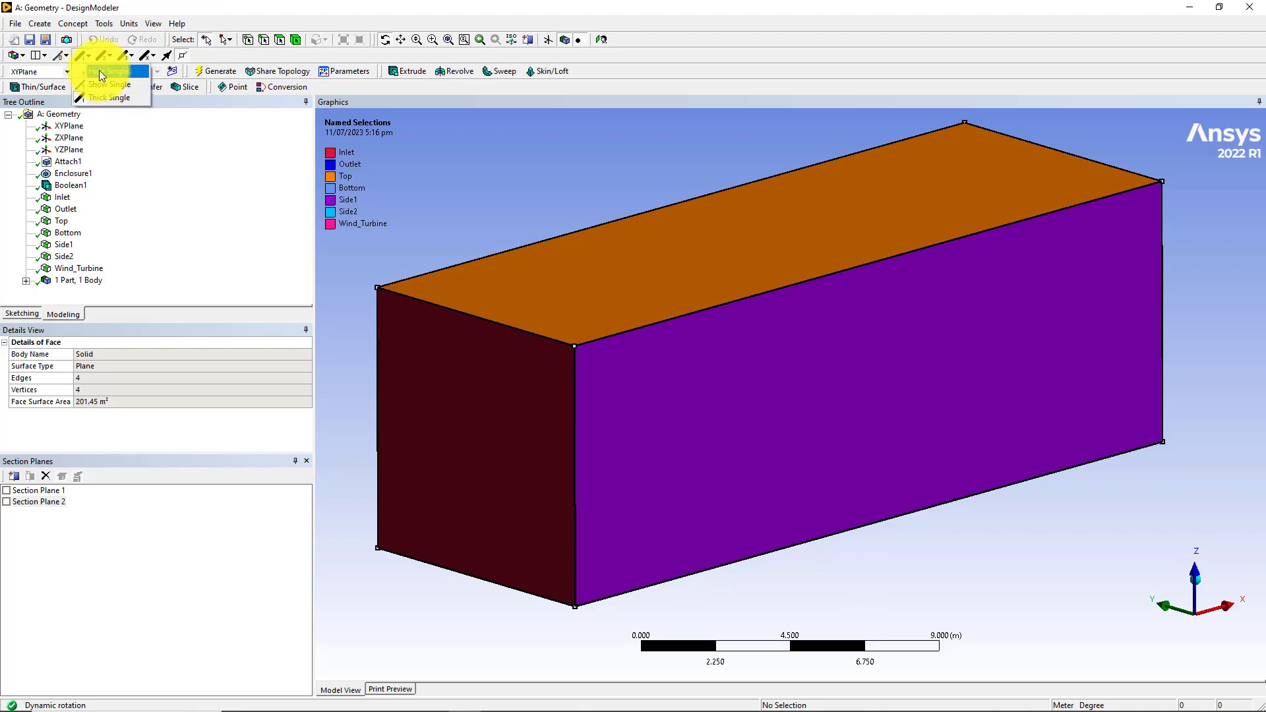
{"action": "left_click", "coordinate": [106, 53]}
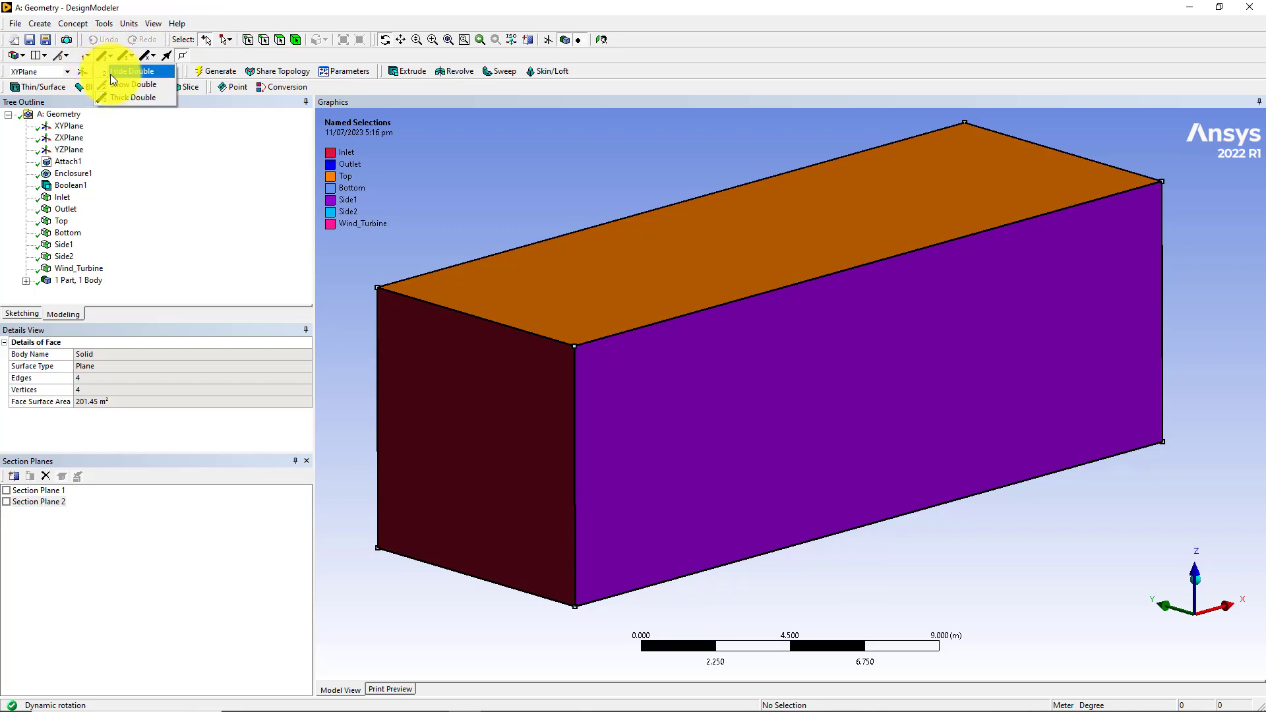
{"action": "left_click", "coordinate": [110, 74]}
{"action": "left_click", "coordinate": [153, 53]}
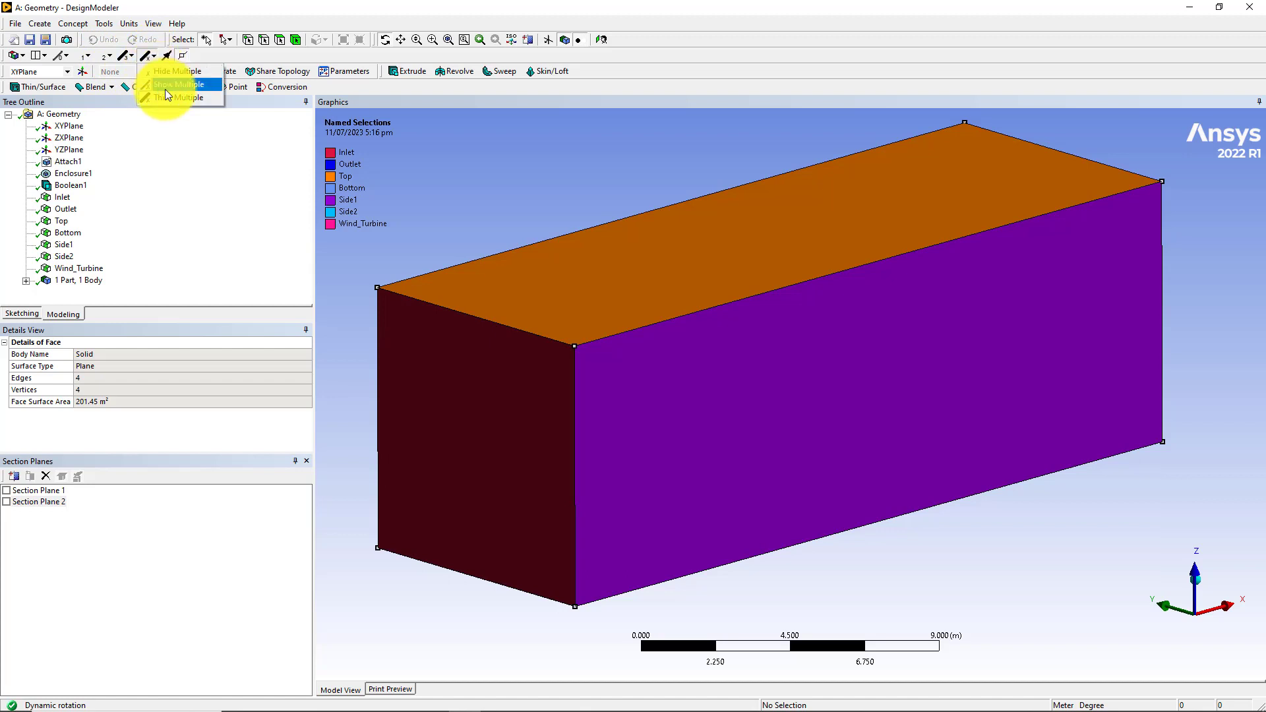
{"action": "left_click", "coordinate": [160, 69]}
- Turn on the edge direction arrows and switch the model display to Wireframe
{"action": "left_click", "coordinate": [169, 58]}
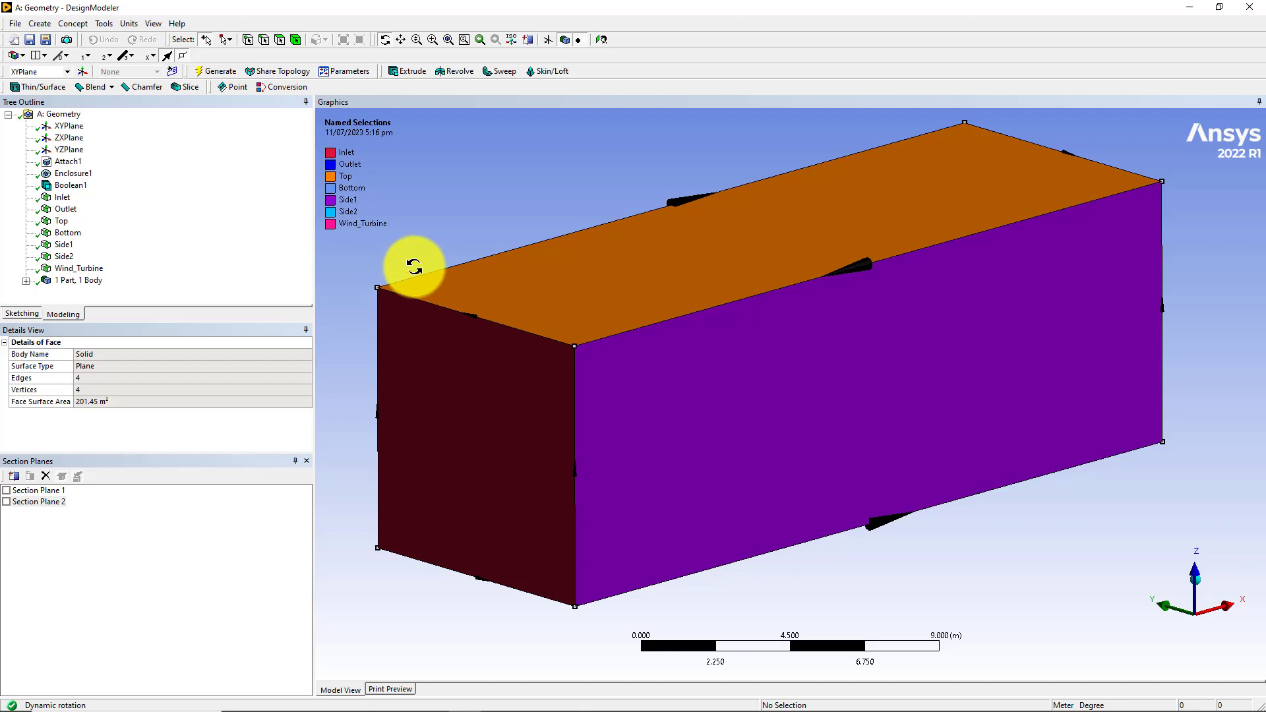
{"action": "left_click", "coordinate": [146, 22]}
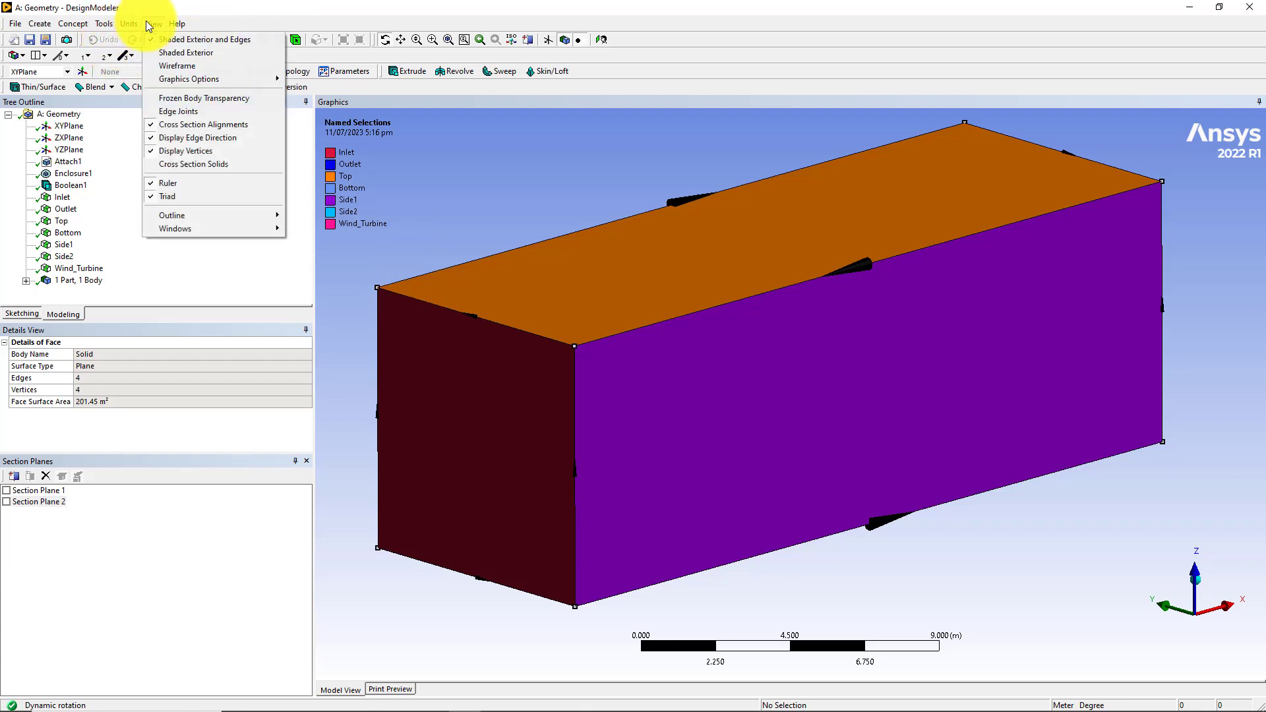
{"action": "left_click", "coordinate": [165, 68]}
{"action": "middle_click_drag", "start_coordinate": [448, 273], "coordinate": [452, 279], "text": "ctrl"}
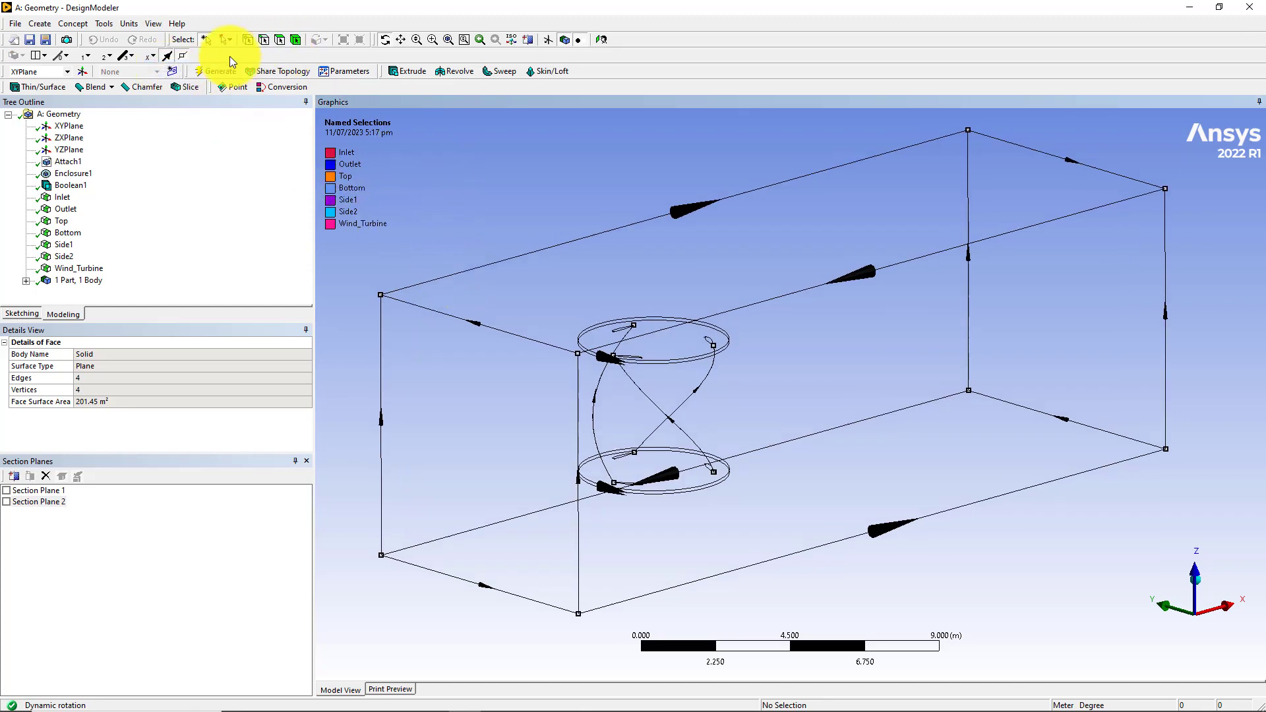
- Turn off the edge direction arrows and enable Frozen Body Transparency
{"action": "left_click", "coordinate": [167, 57]}
{"action": "middle_click_drag", "start_coordinate": [521, 224], "coordinate": [311, 147]}
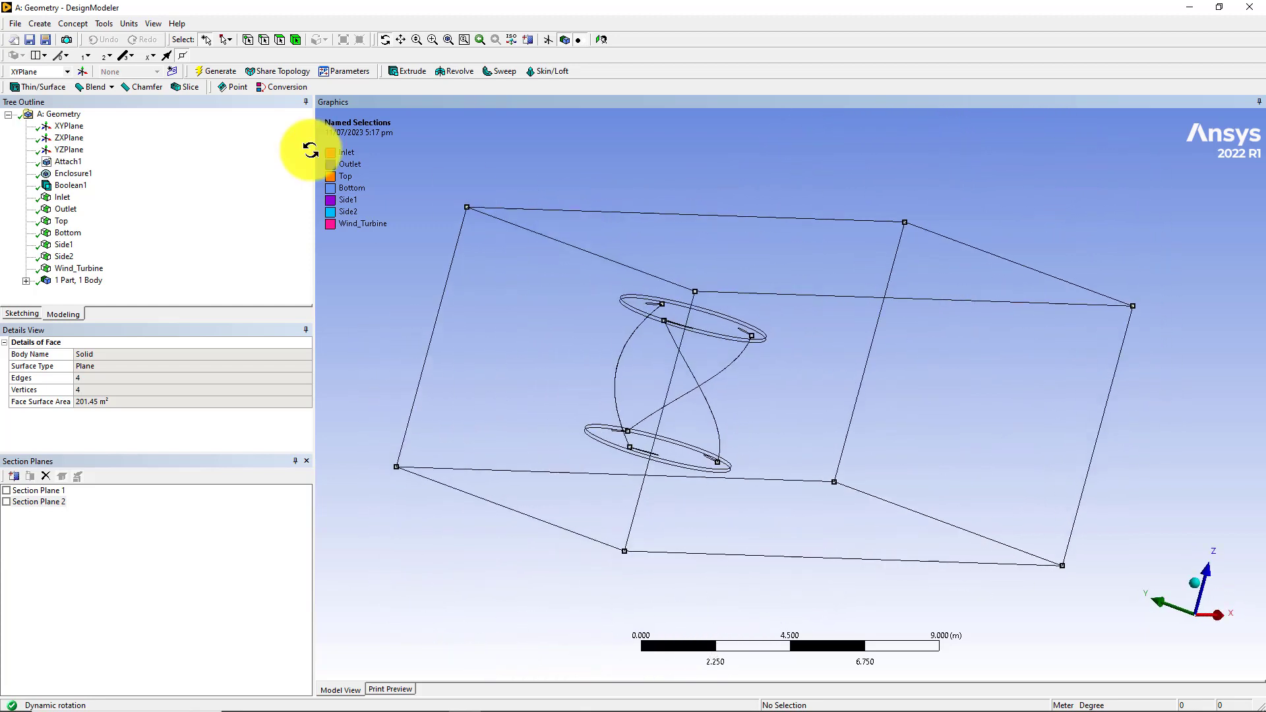
{"action": "left_click", "coordinate": [161, 26]}
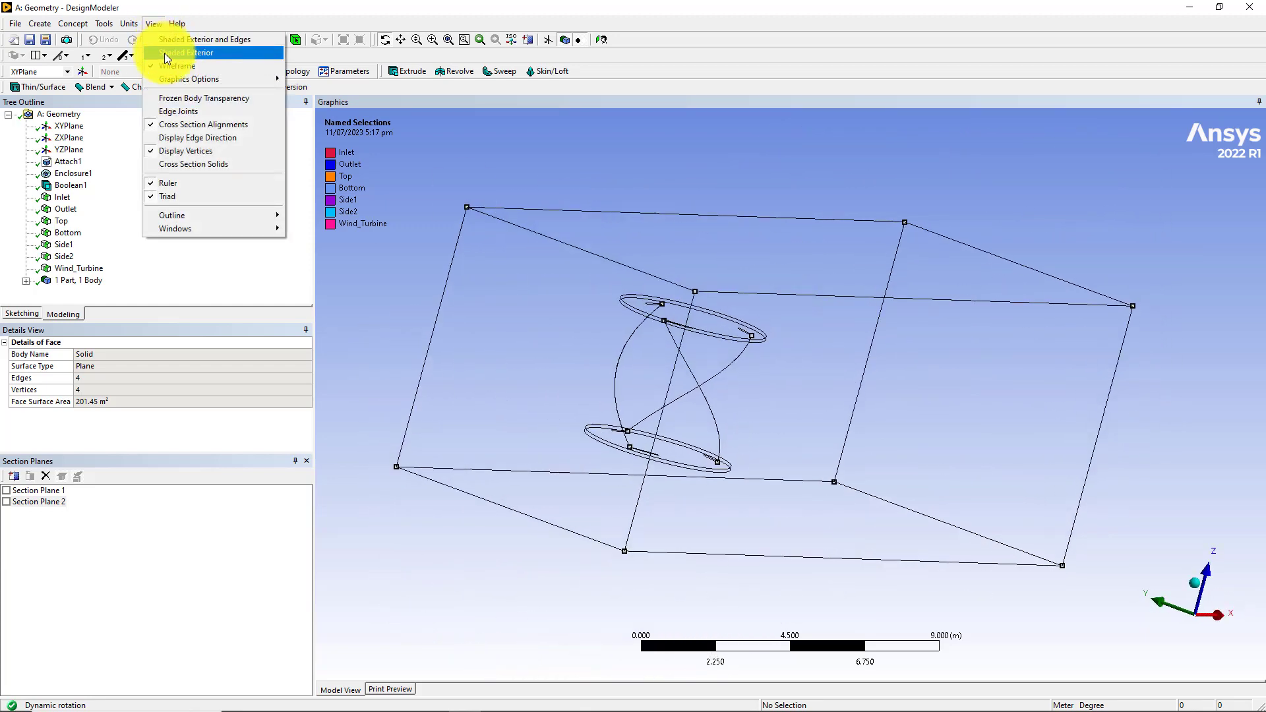
{"action": "mouse_move", "coordinate": [199, 78]}
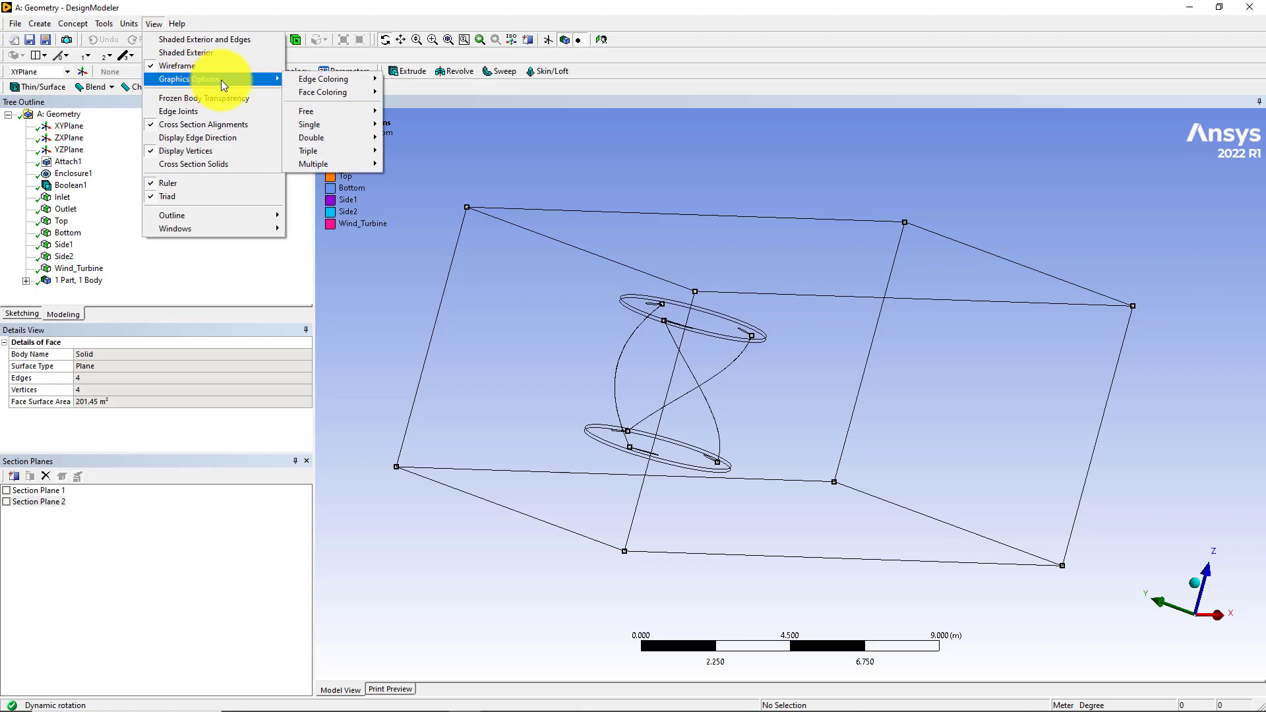
{"action": "mouse_move", "coordinate": [318, 73]}
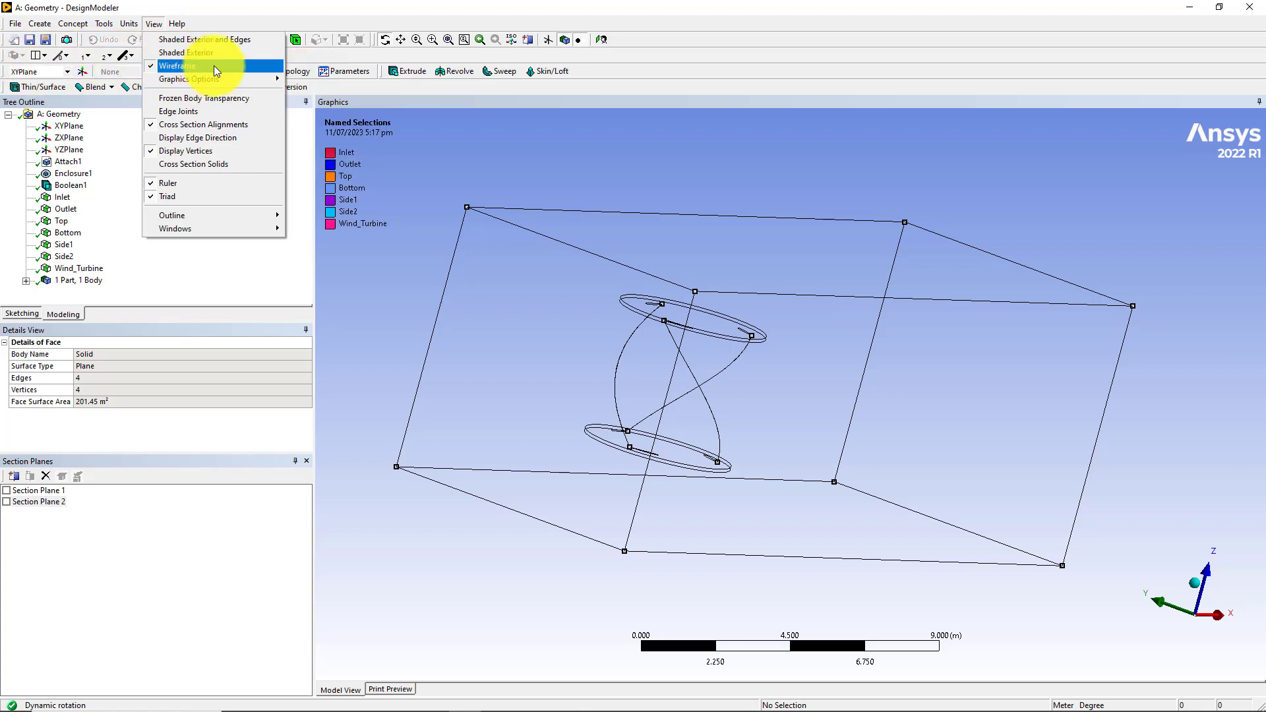
{"action": "mouse_move", "coordinate": [240, 76]}
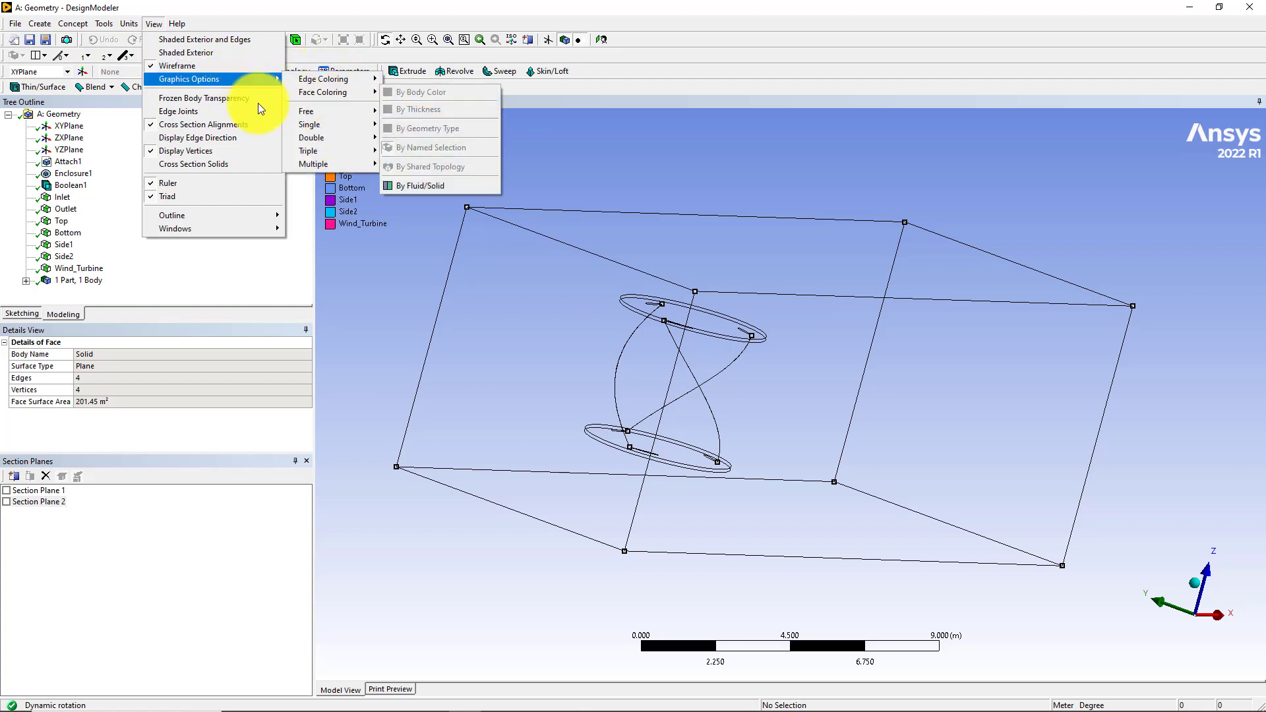
{"action": "left_click", "coordinate": [211, 100]}
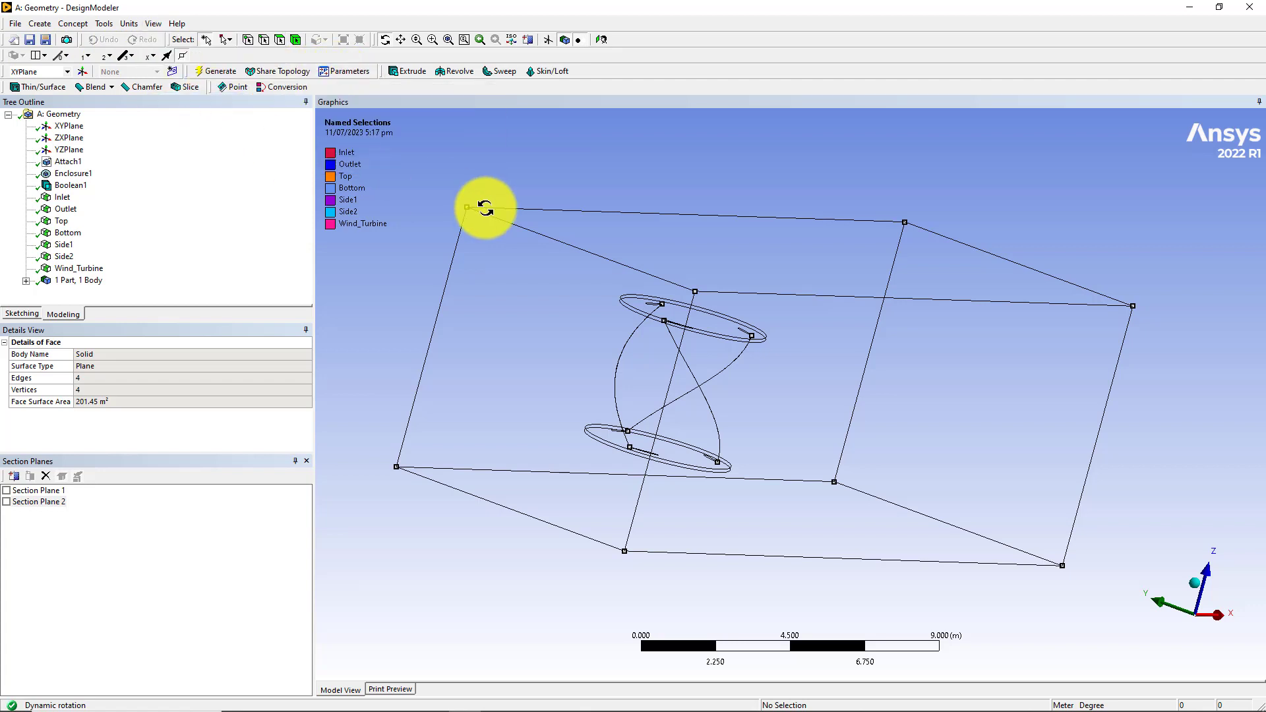
- Display the transparent enclosure and turbine as Shaded Exterior and Edges
{"action": "left_click", "coordinate": [153, 25]}
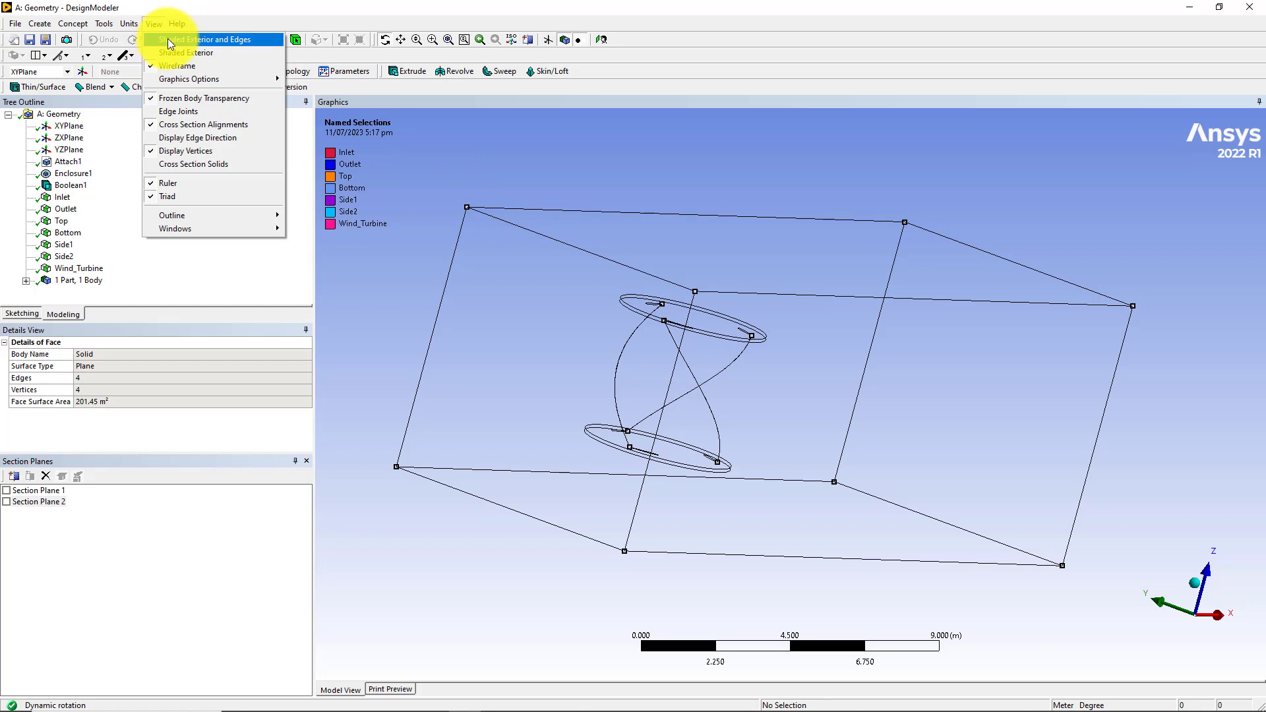
{"action": "left_click", "coordinate": [168, 38]}
{"action": "left_click_drag", "start_coordinate": [546, 285], "coordinate": [565, 311]}
- Disable Frozen Body Transparency and set the model display to Wireframe
{"action": "left_click", "coordinate": [153, 24]}
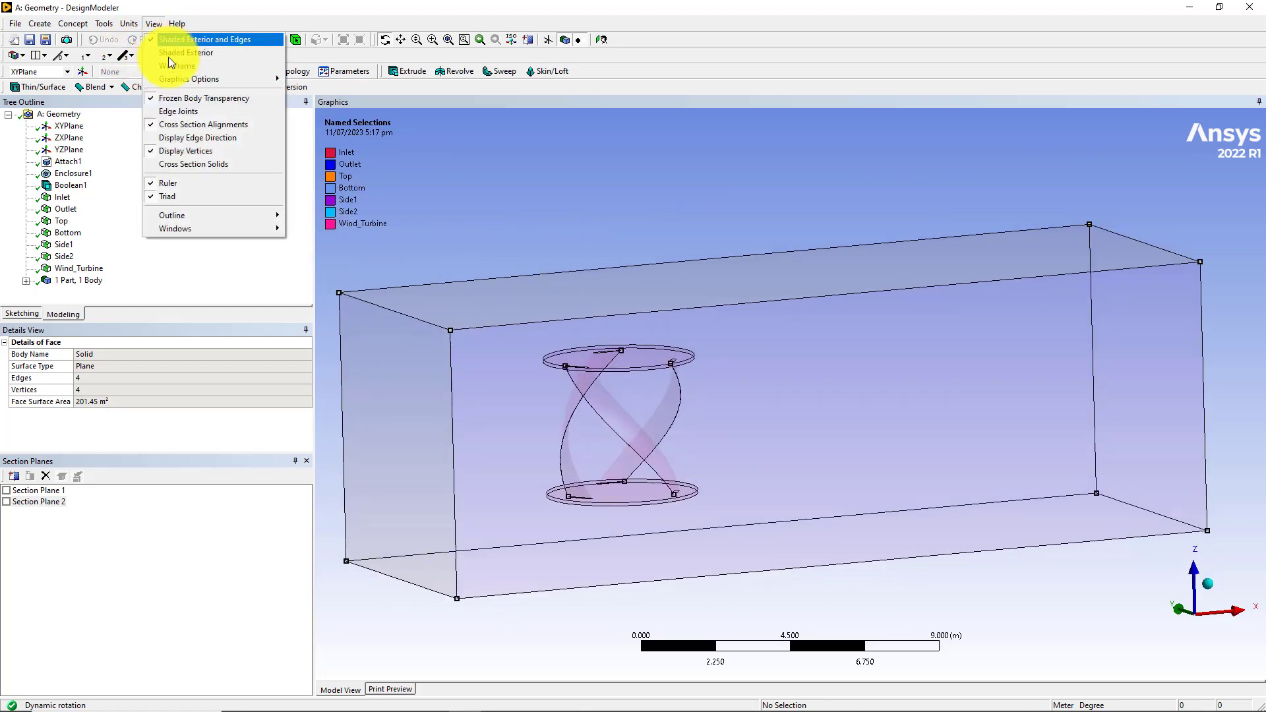
{"action": "left_click", "coordinate": [176, 97]}
{"action": "left_click", "coordinate": [156, 23]}
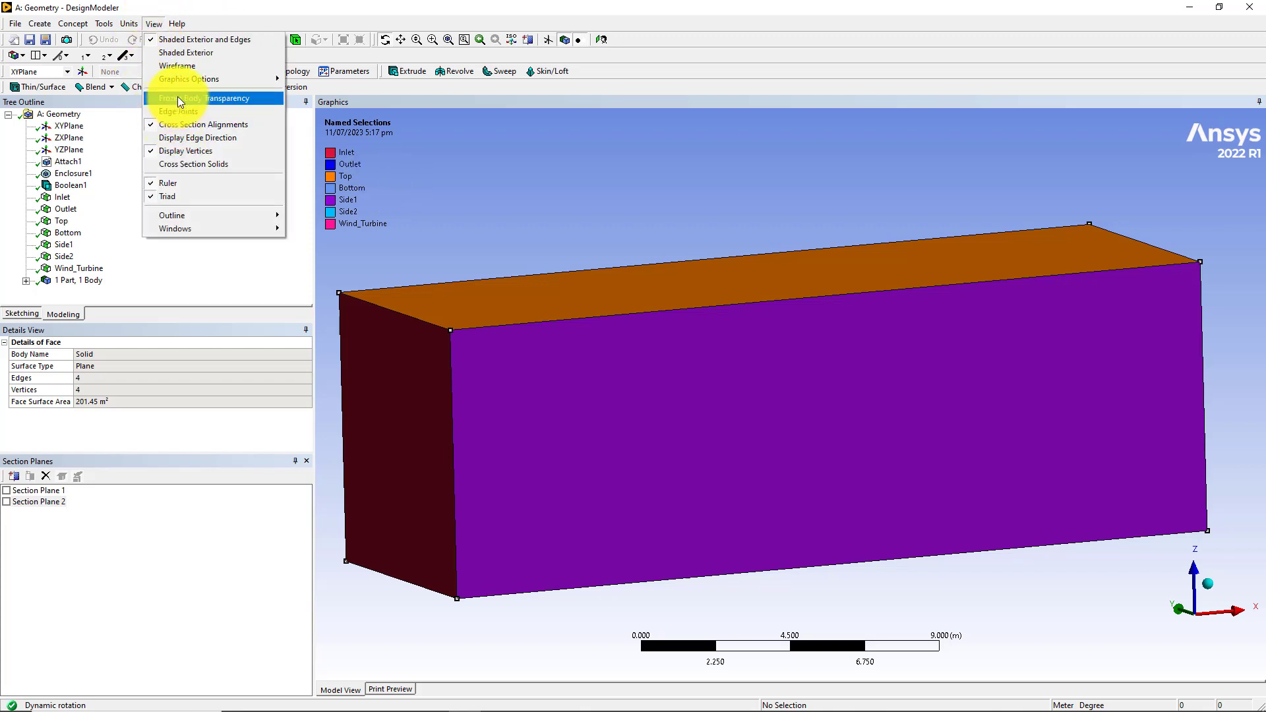
{"action": "left_click", "coordinate": [176, 68]}
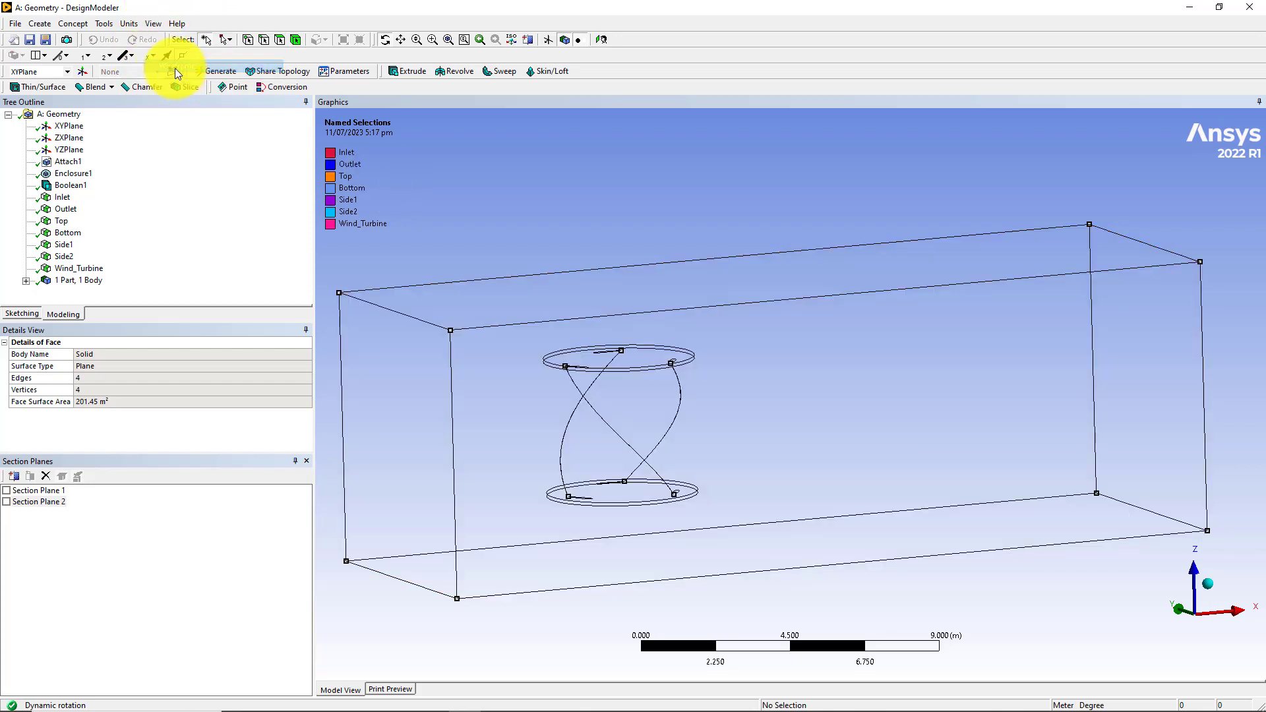
- Turn off Cross Section Alignments and display the XYPlane axes in the model view
{"action": "left_click", "coordinate": [150, 23]}
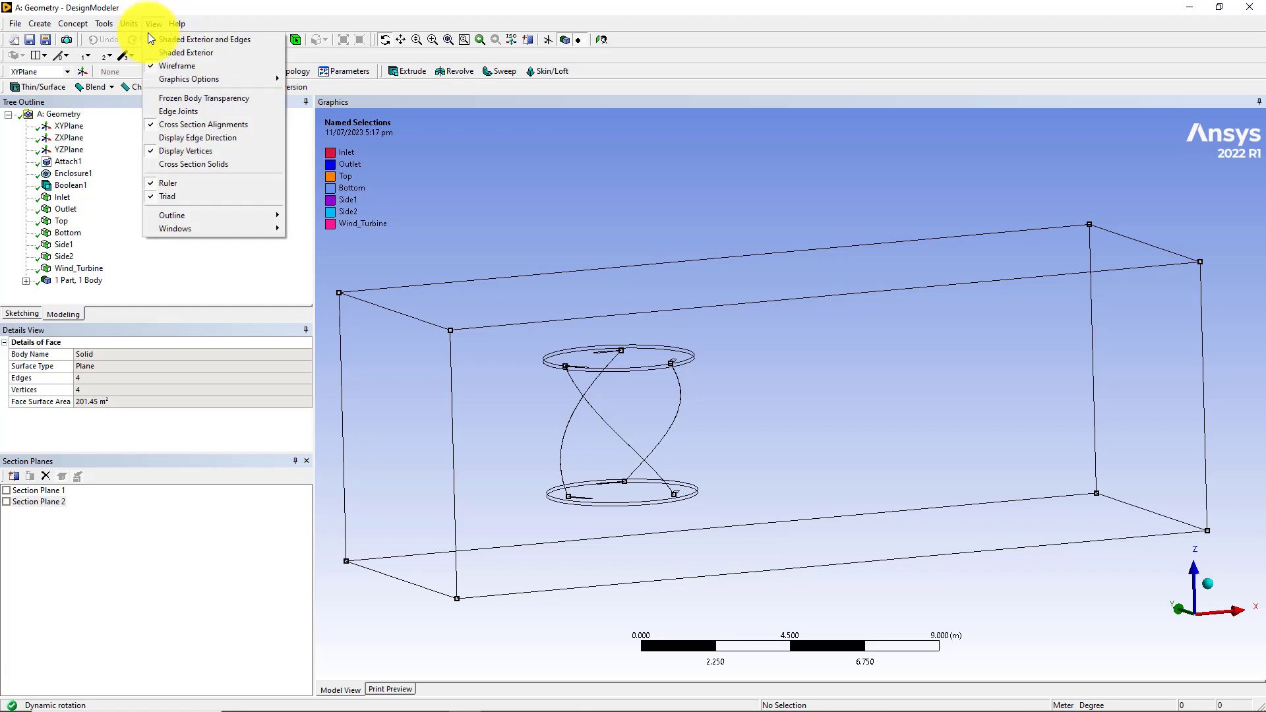
{"action": "left_click", "coordinate": [173, 127]}
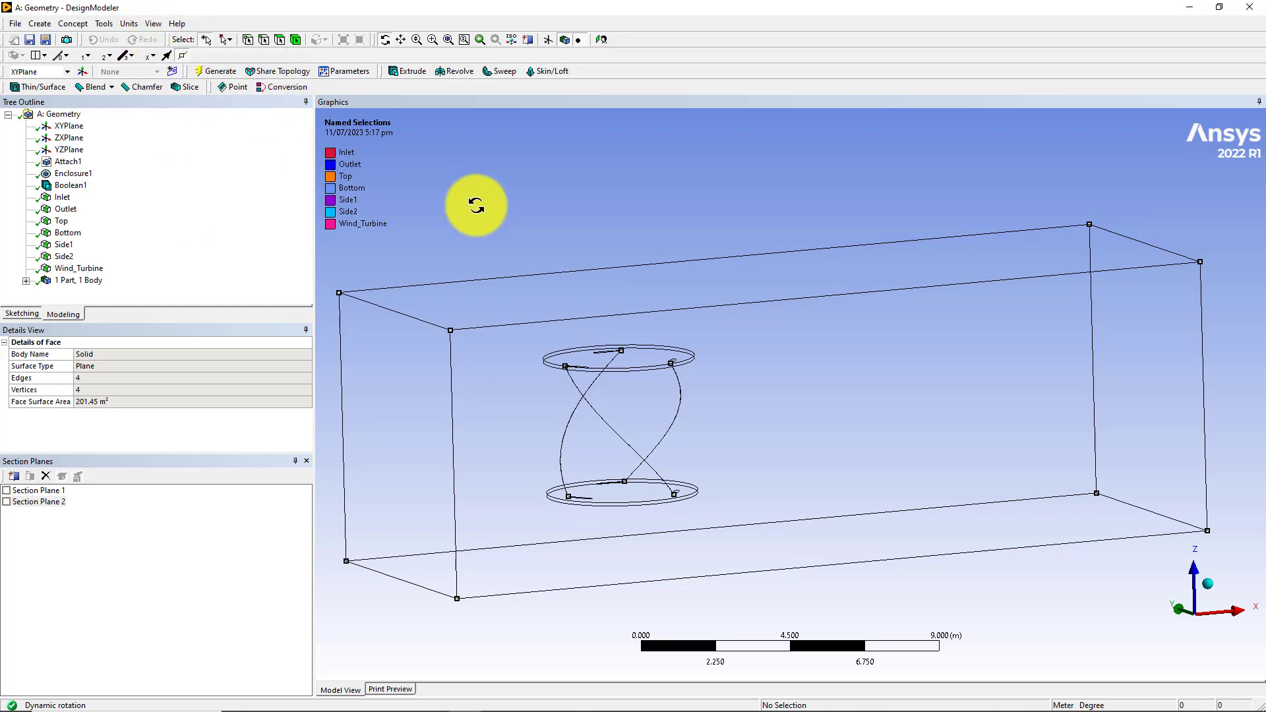
{"action": "left_click_drag", "start_coordinate": [480, 206], "coordinate": [465, 80]}
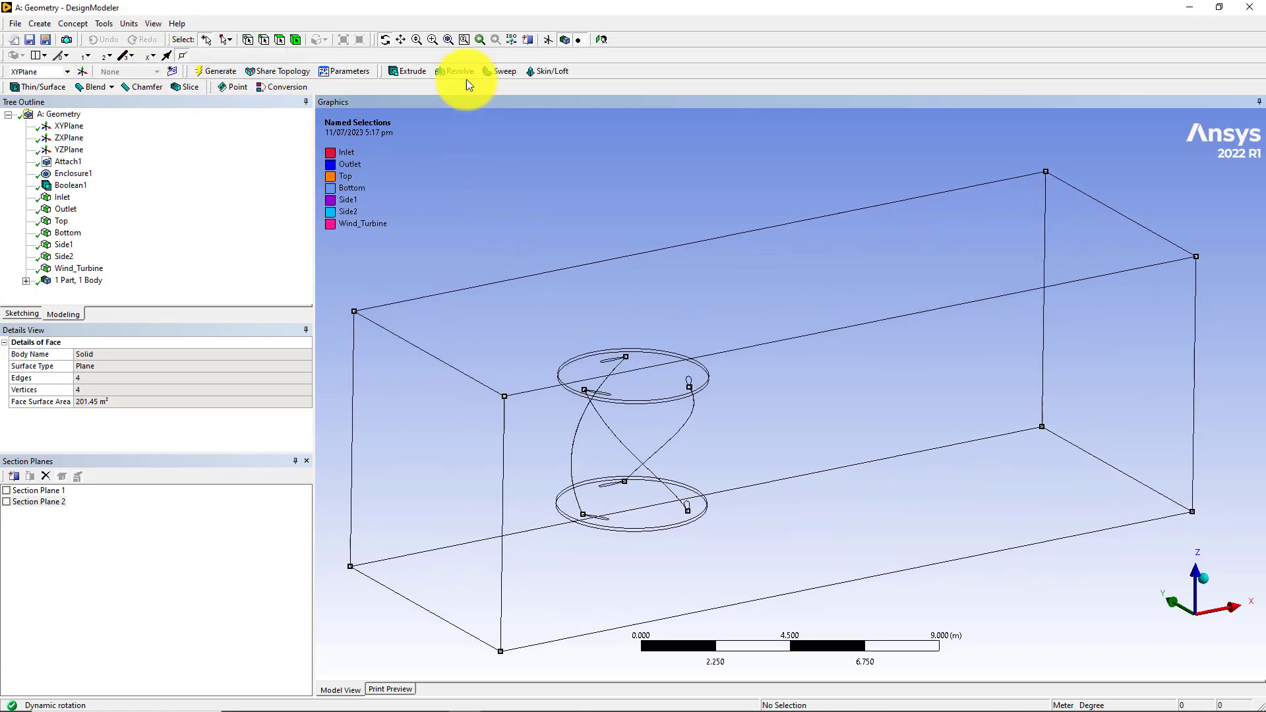
{"action": "left_click", "coordinate": [547, 40]}
{"action": "left_click_drag", "start_coordinate": [610, 297], "coordinate": [600, 323]}
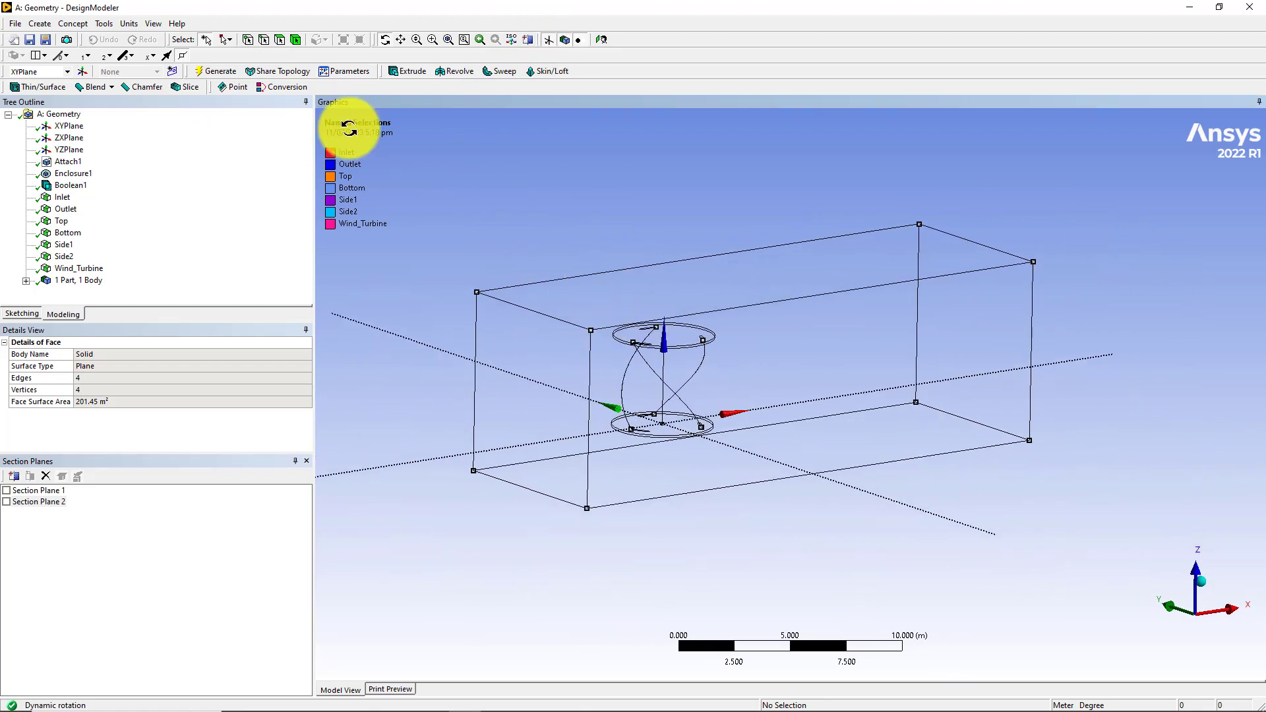
- Turn Cross Section Alignments back on and hide the XYPlane axes
{"action": "left_click", "coordinate": [157, 24]}
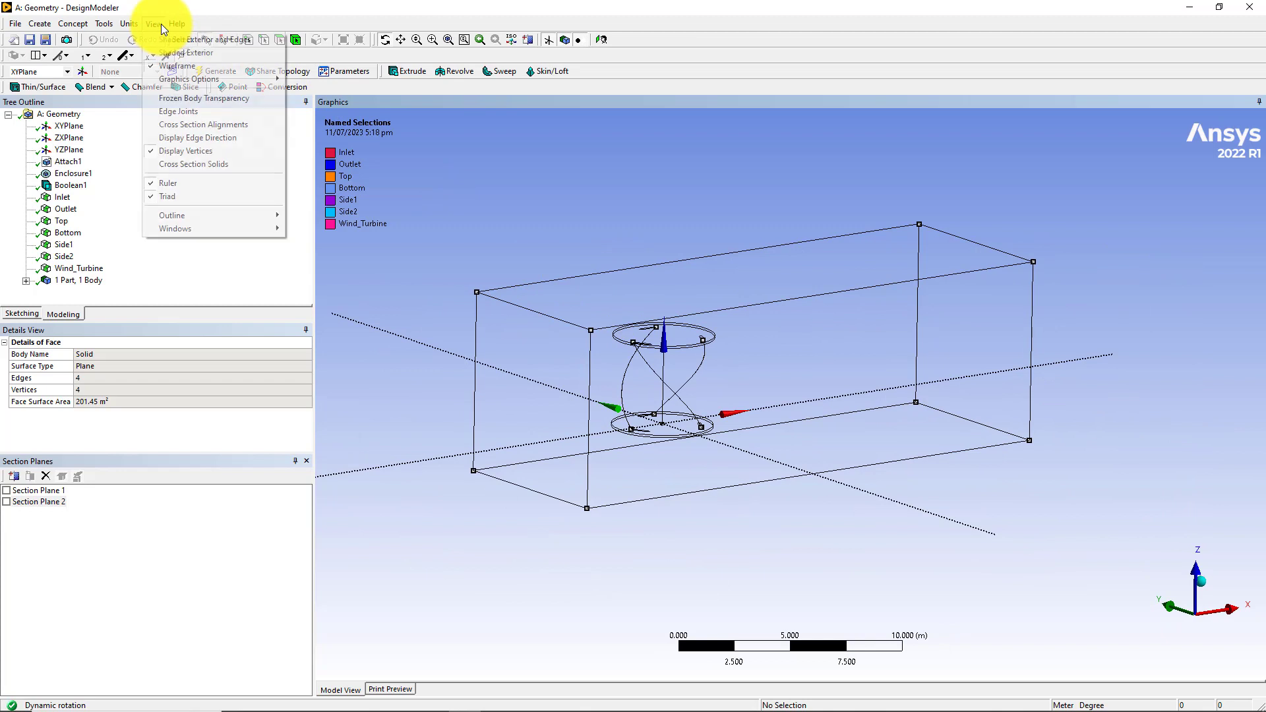
{"action": "left_click", "coordinate": [176, 125]}
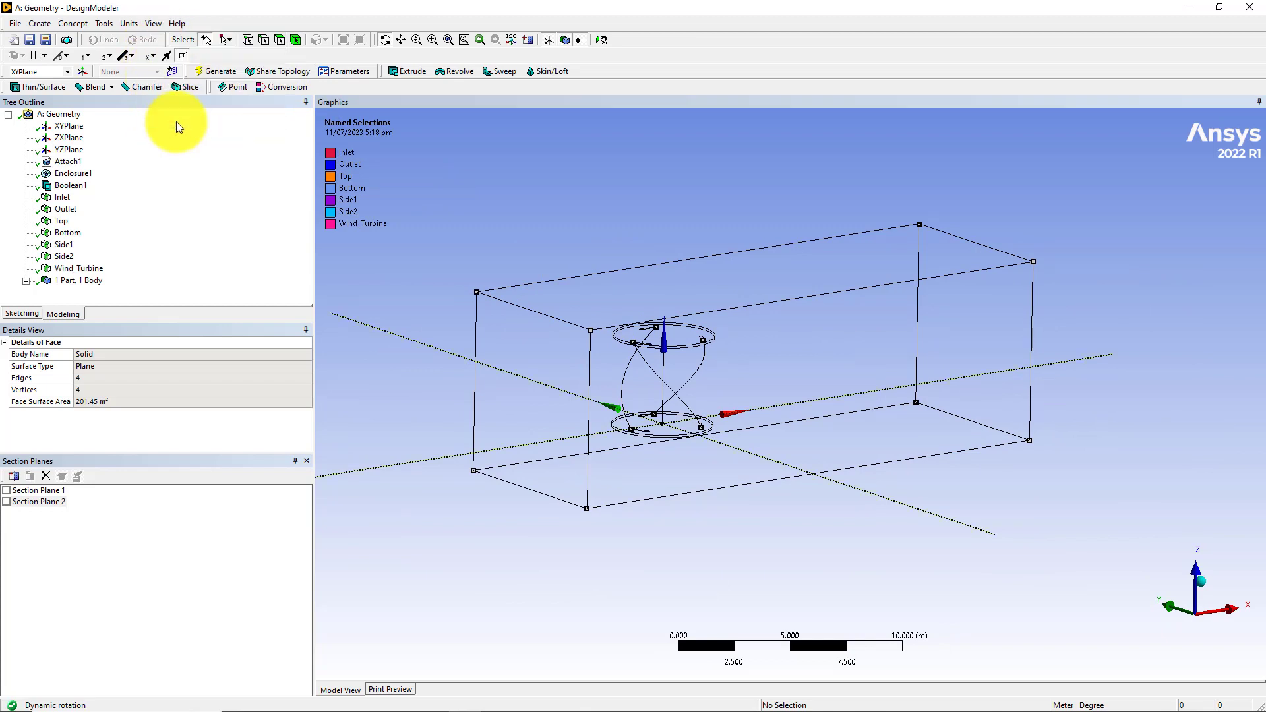
{"action": "left_click", "coordinate": [548, 40]}
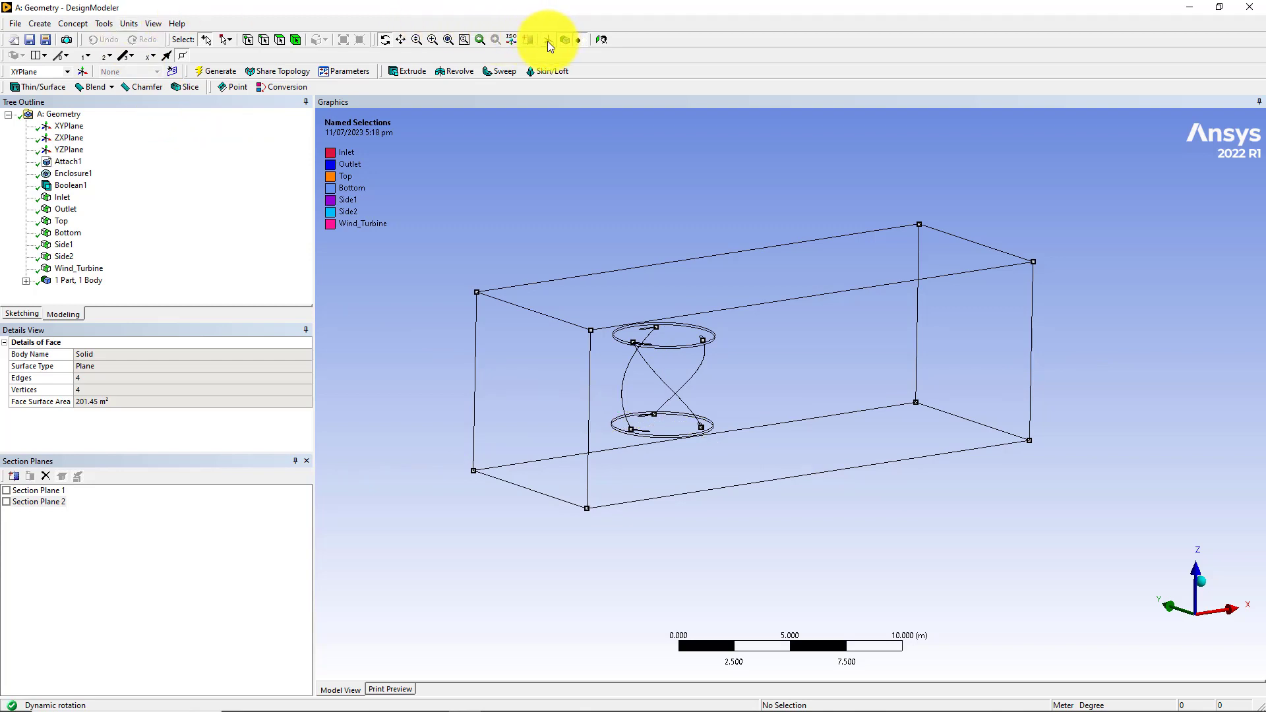
- Disable Cross Section Alignments and try the Display Edge Direction option on the wireframe model
{"action": "left_click", "coordinate": [145, 24]}
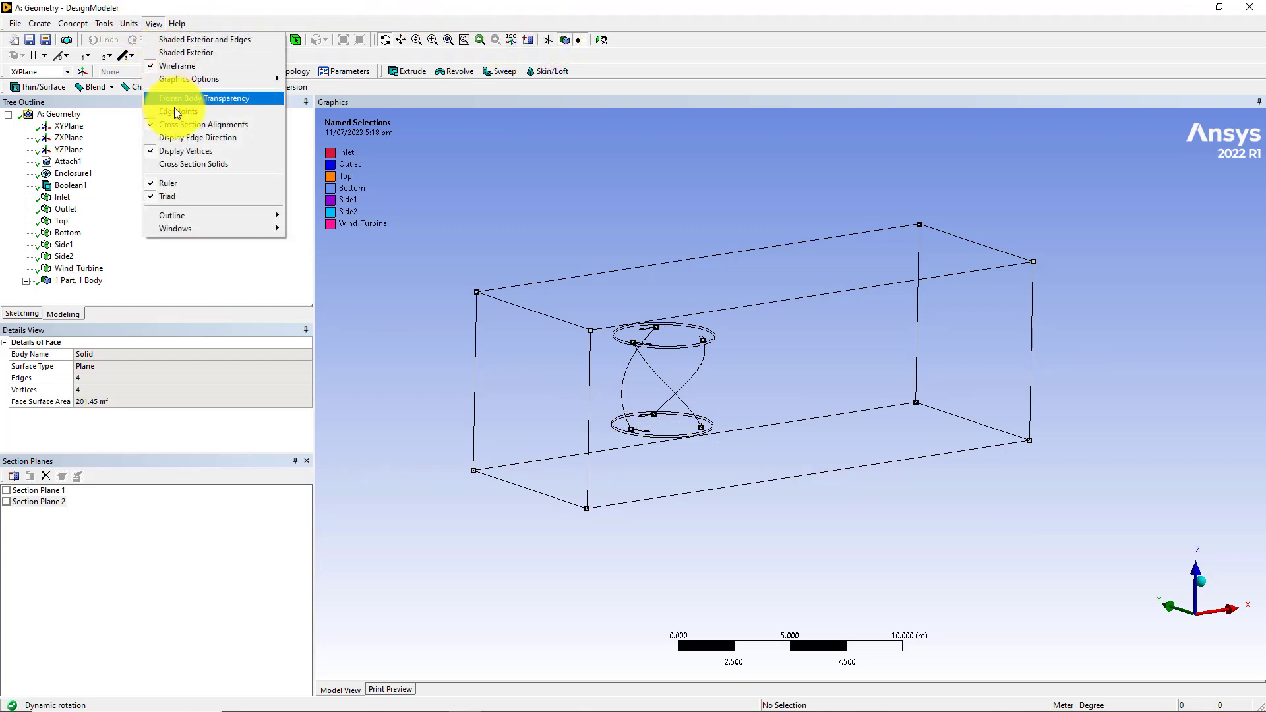
{"action": "left_click", "coordinate": [177, 126]}
{"action": "left_click", "coordinate": [153, 24]}
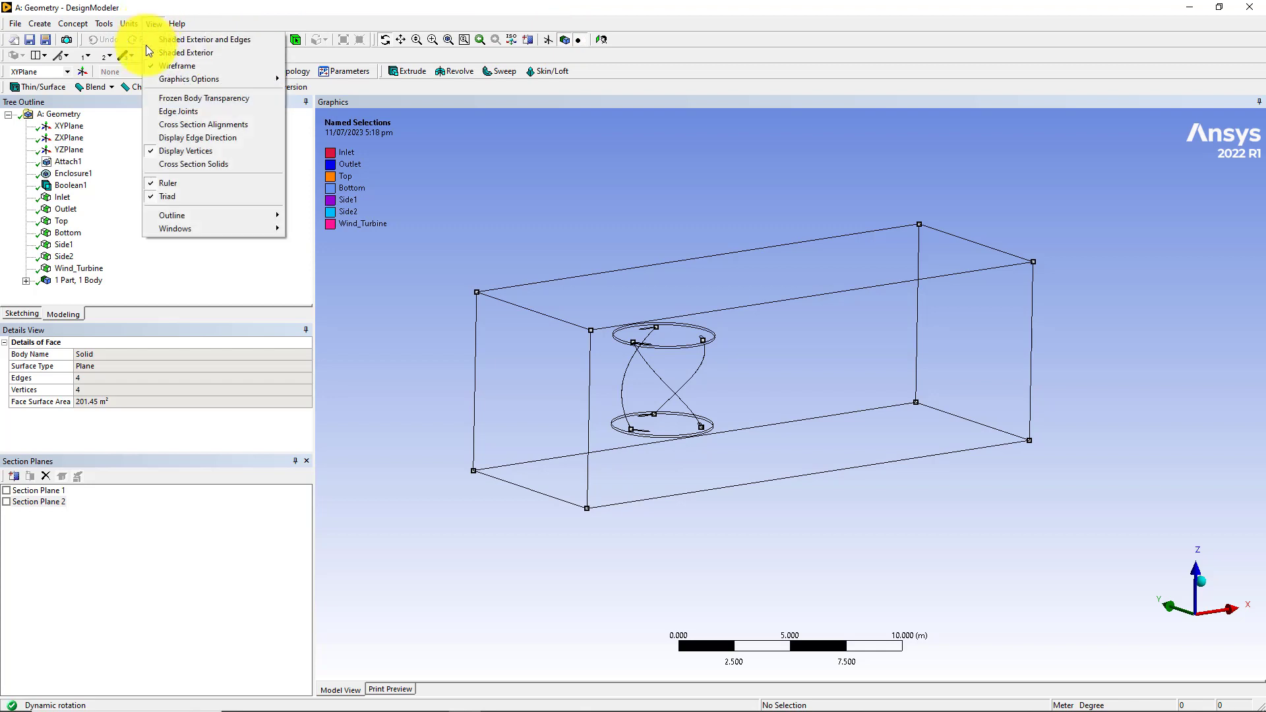
{"action": "left_click", "coordinate": [169, 138]}
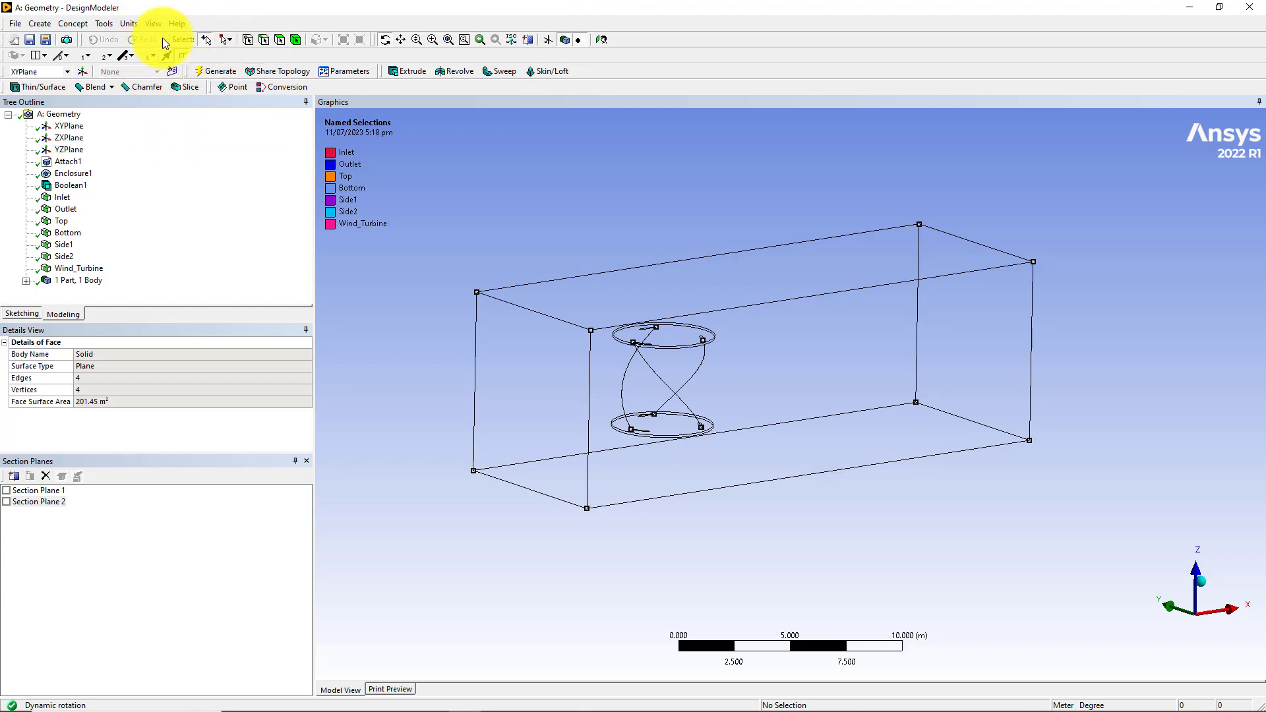
- Hide the model's vertices by toggling the Display Vertices option
{"action": "left_click", "coordinate": [150, 22]}
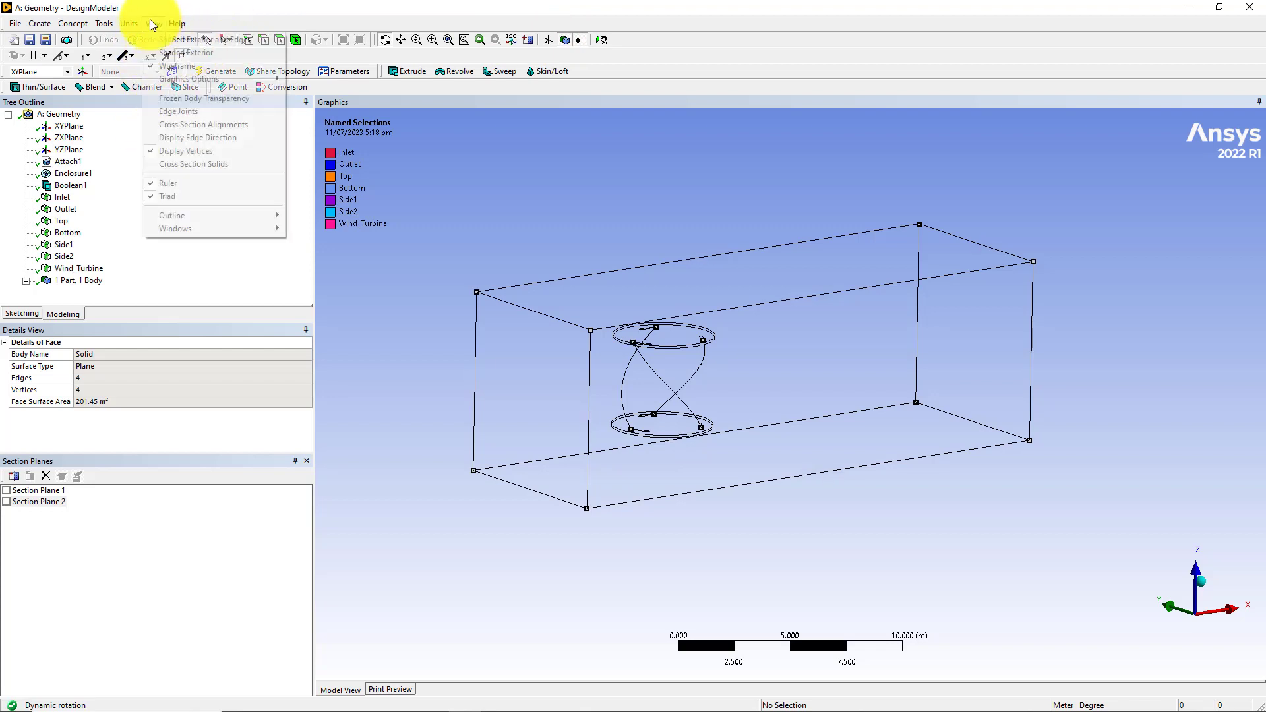
{"action": "left_click", "coordinate": [181, 152]}
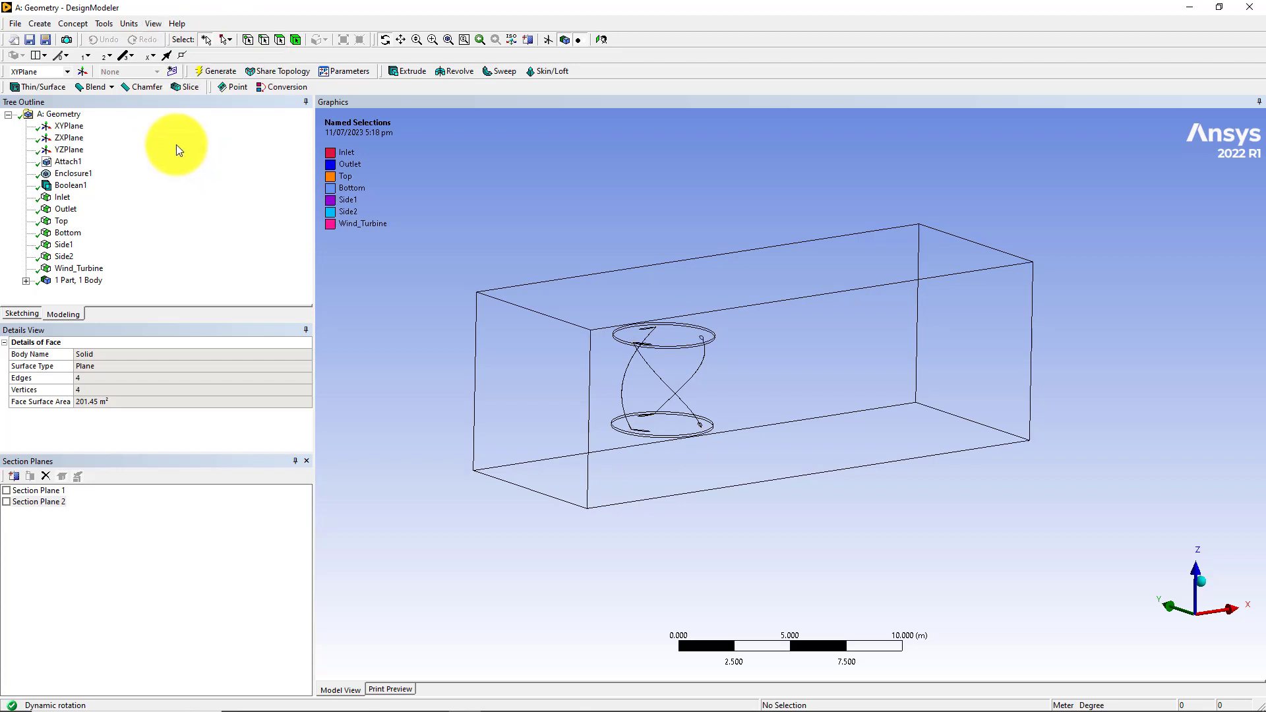
{"action": "left_click", "coordinate": [182, 56]}
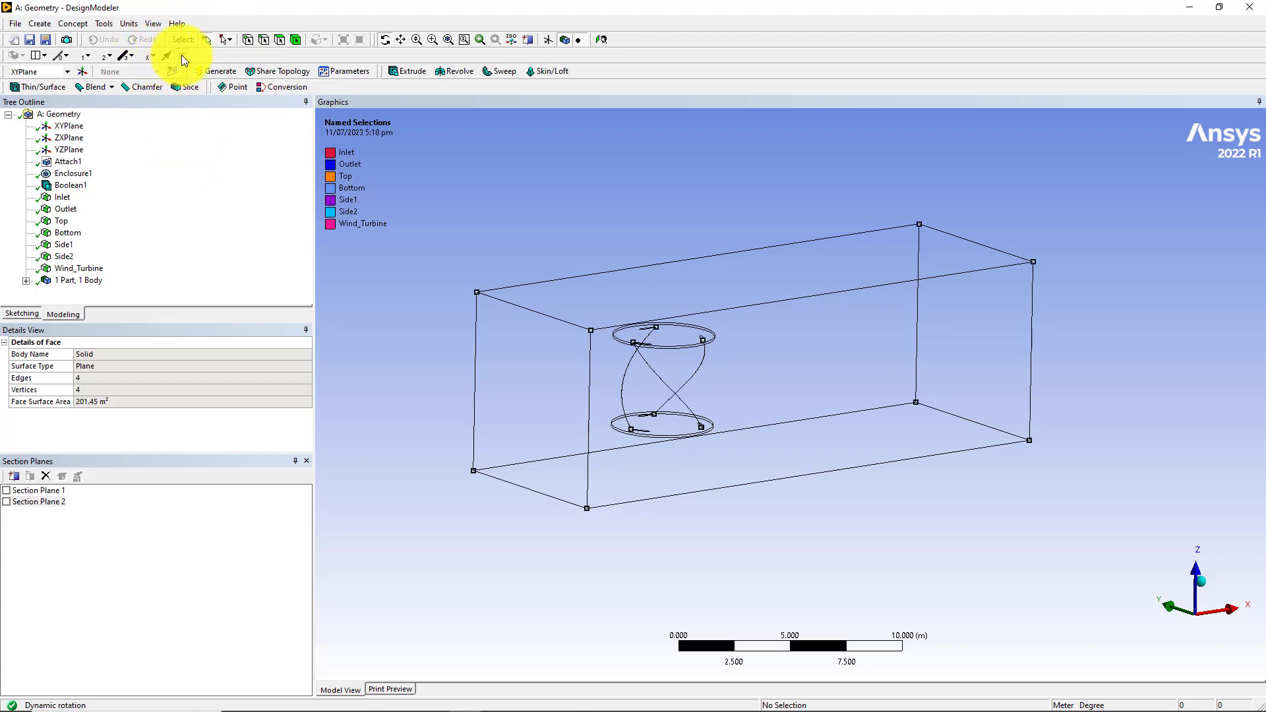
- Detach the Tree Outline pane so it floats over the graphics area, and restore the default window arrangement with Reset Layout
{"action": "left_click", "coordinate": [155, 24]}
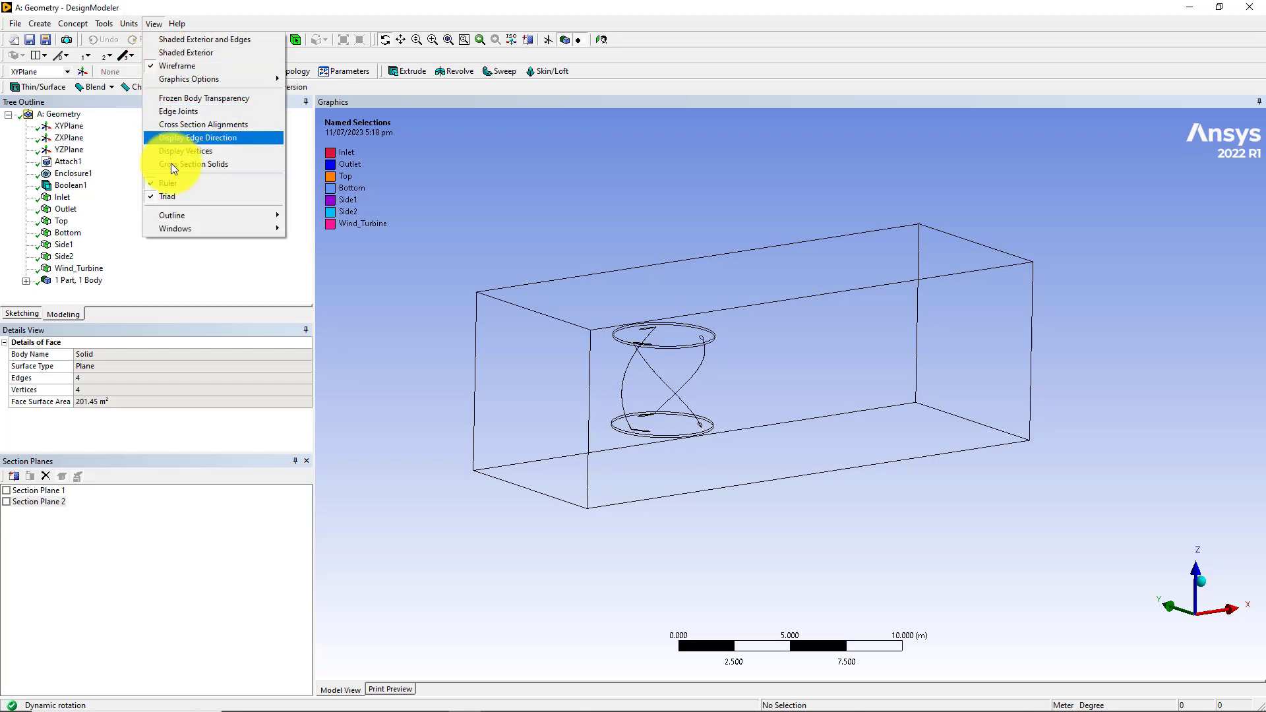
{"action": "mouse_move", "coordinate": [173, 212]}
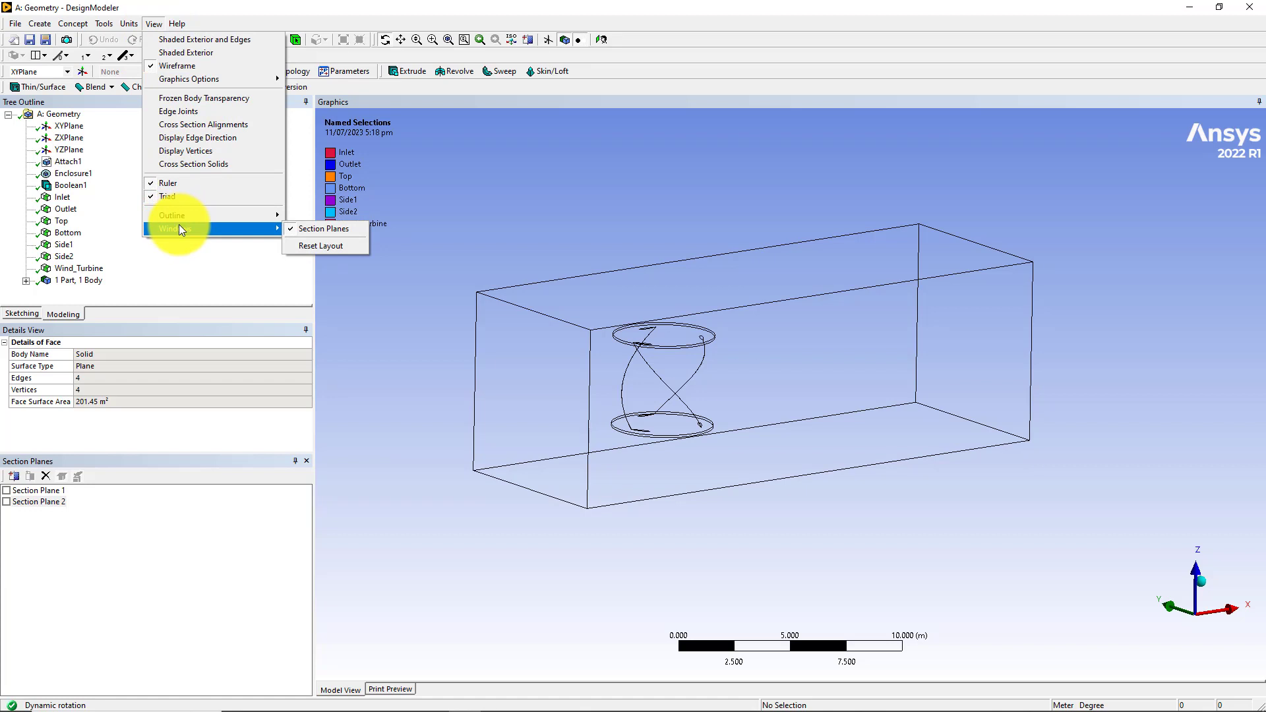
{"action": "left_click", "coordinate": [53, 99]}
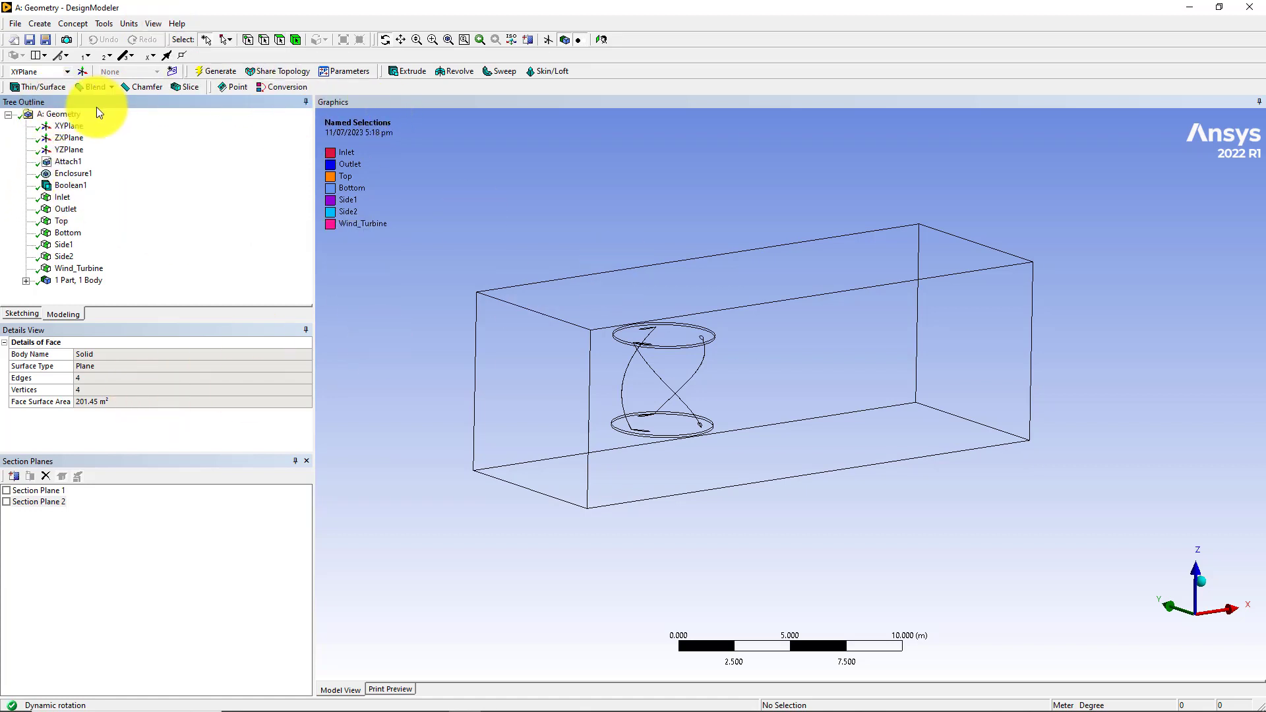
{"action": "left_click_drag", "start_coordinate": [141, 97], "coordinate": [427, 161]}
{"action": "left_click", "coordinate": [152, 23]}
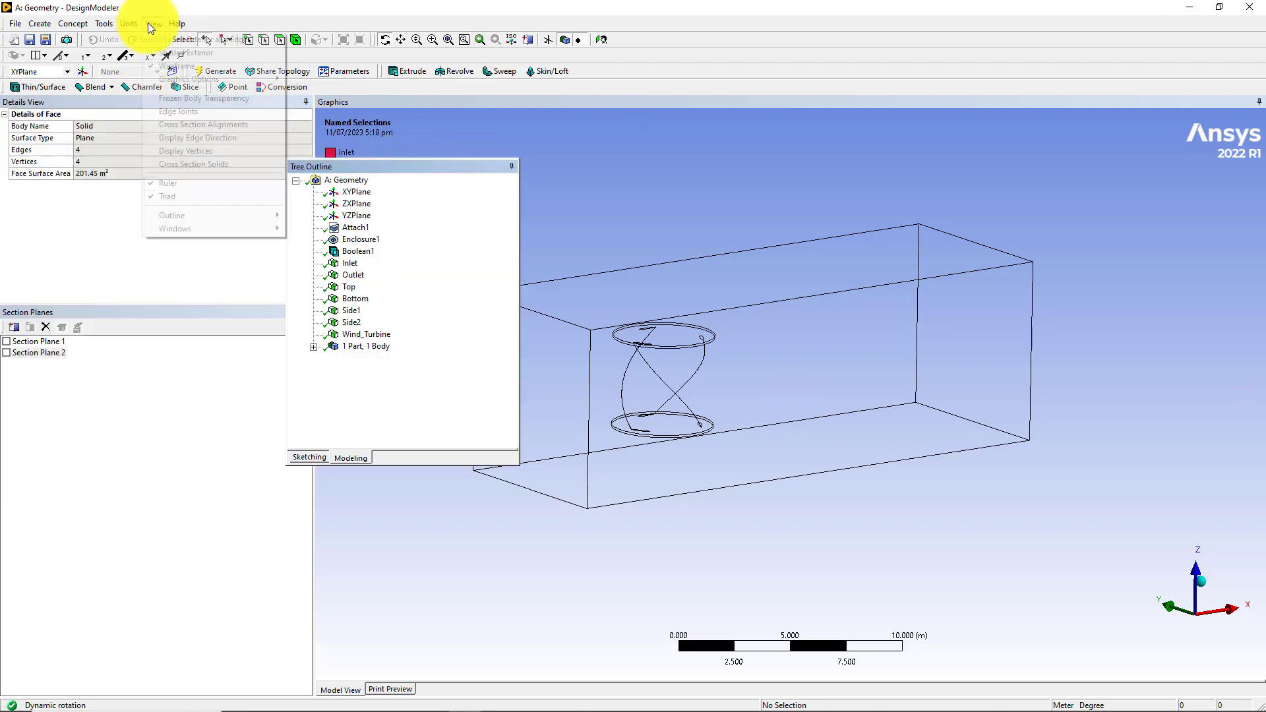
{"action": "mouse_move", "coordinate": [211, 228]}
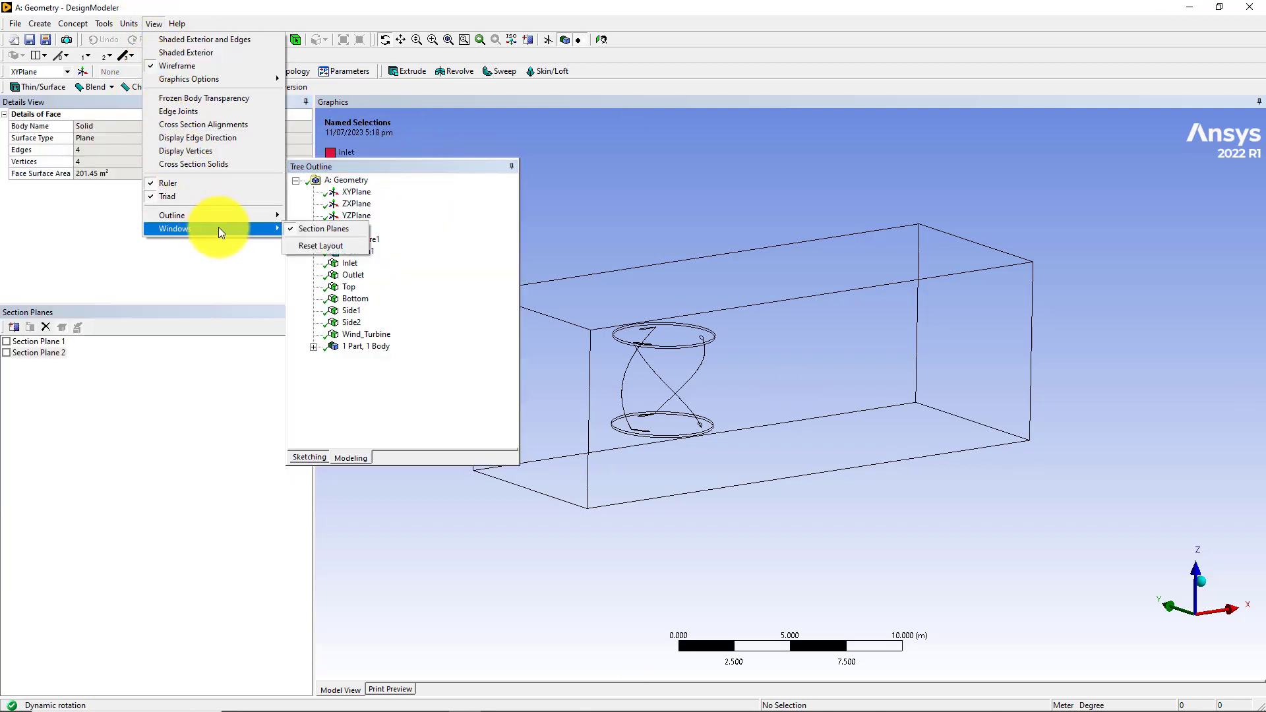
{"action": "left_click", "coordinate": [323, 244]}
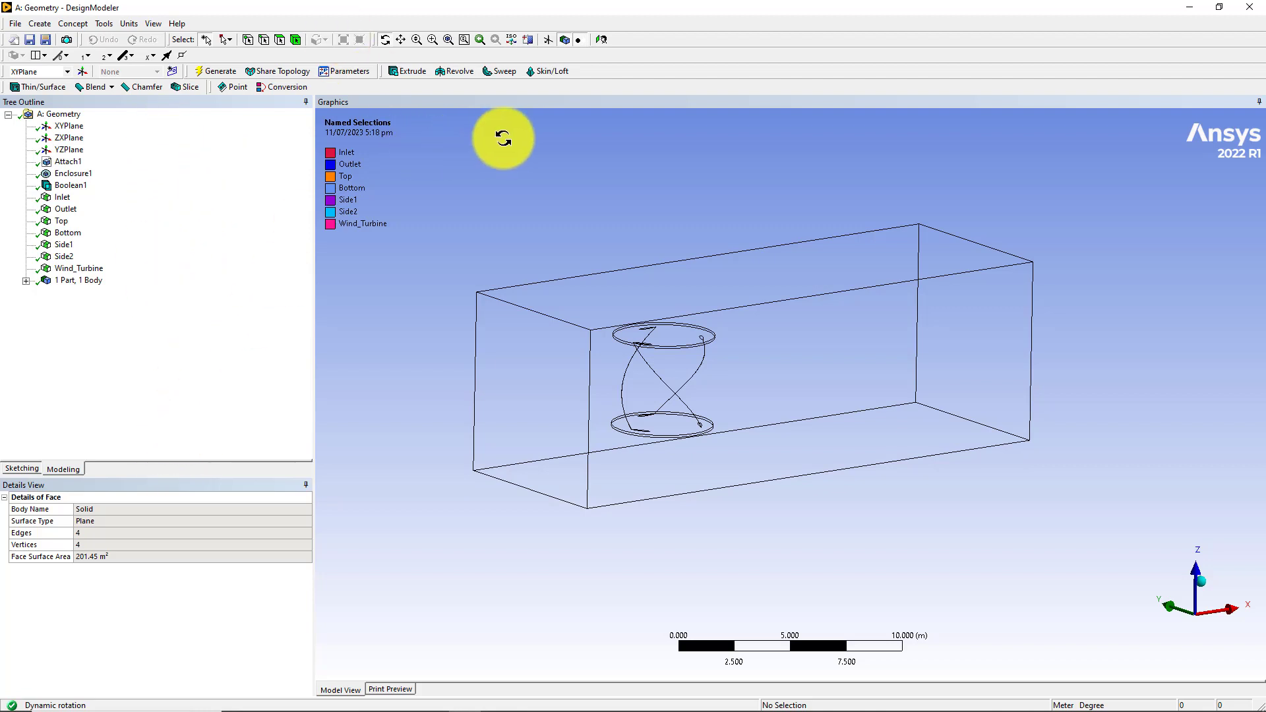
- Show the wireframe model in the standard views facing the XY plane, the YZ plane and the XZ plane
{"action": "left_click", "coordinate": [148, 24]}
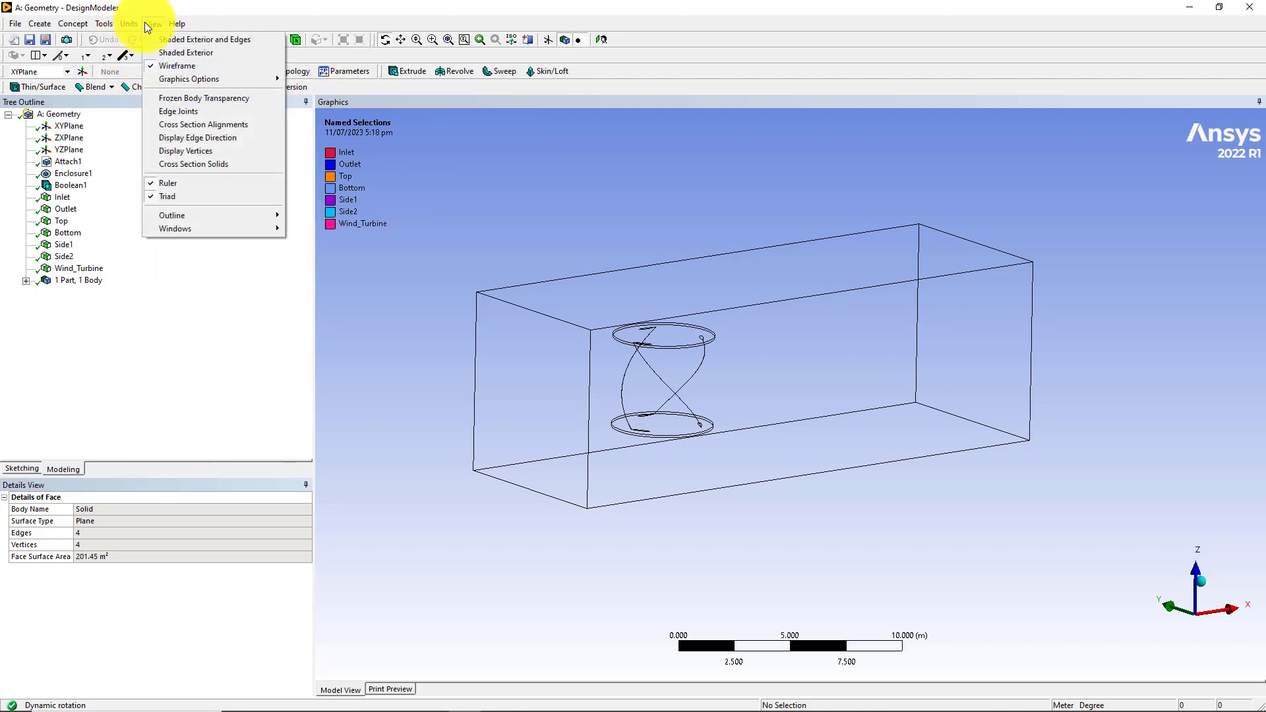
{"action": "left_click", "coordinate": [565, 169]}
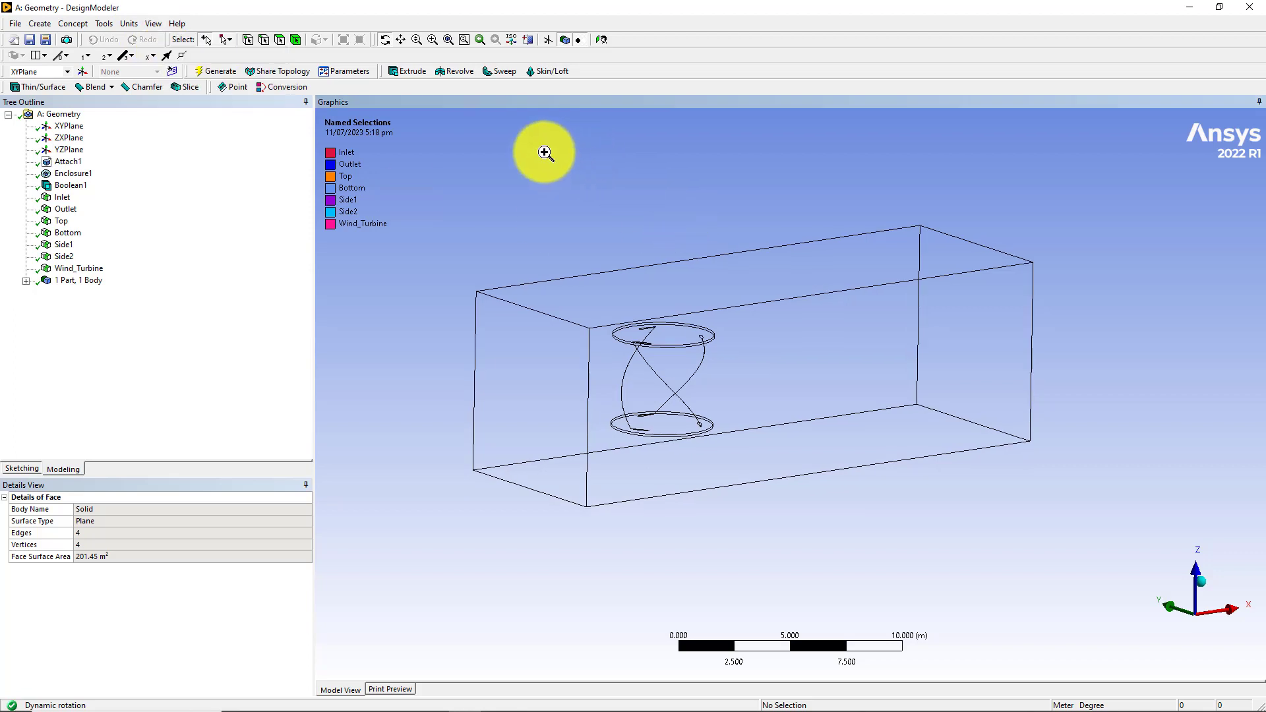
{"action": "right_click", "coordinate": [546, 154]}
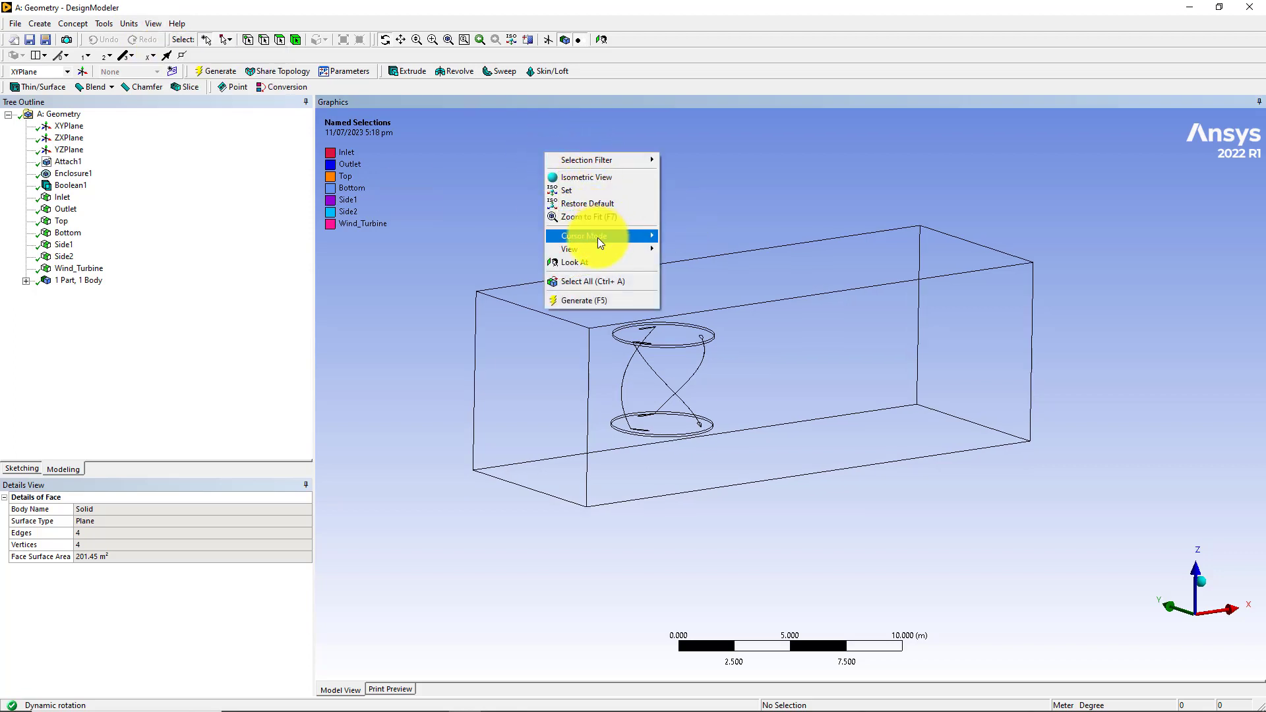
{"action": "mouse_move", "coordinate": [598, 239]}
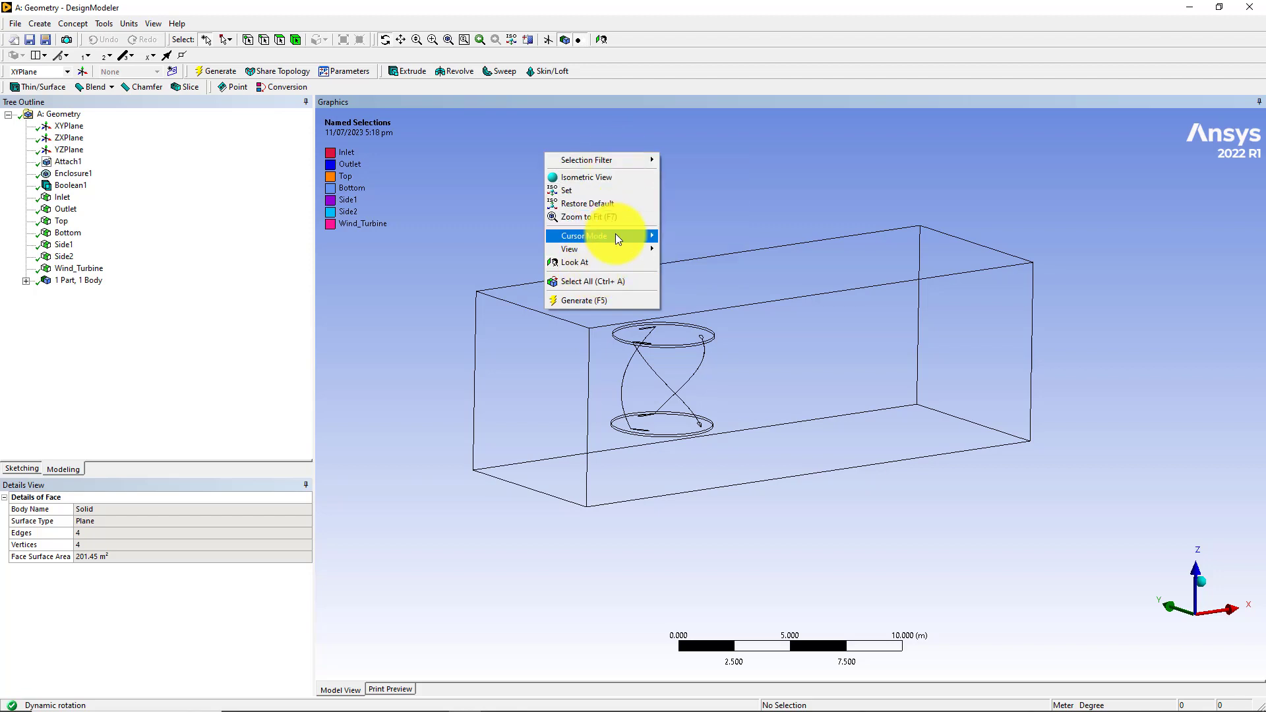
{"action": "left_click", "coordinate": [679, 248]}
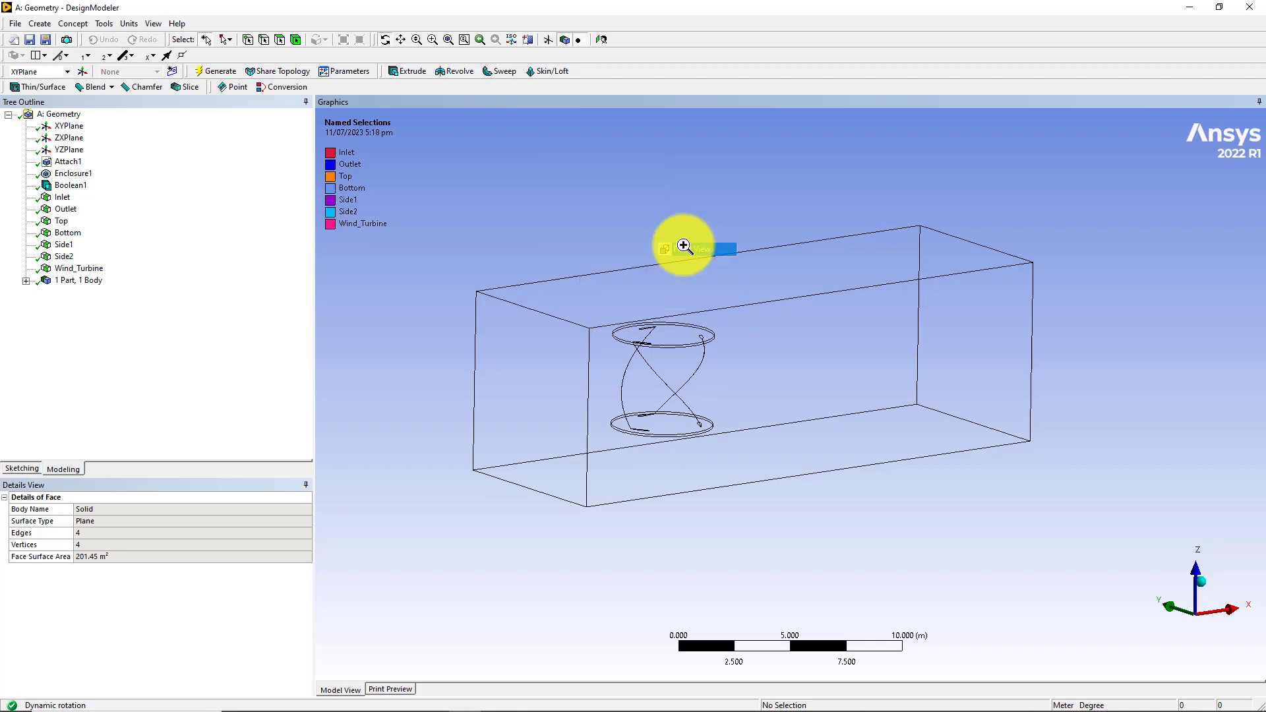
{"action": "right_click", "coordinate": [582, 207]}
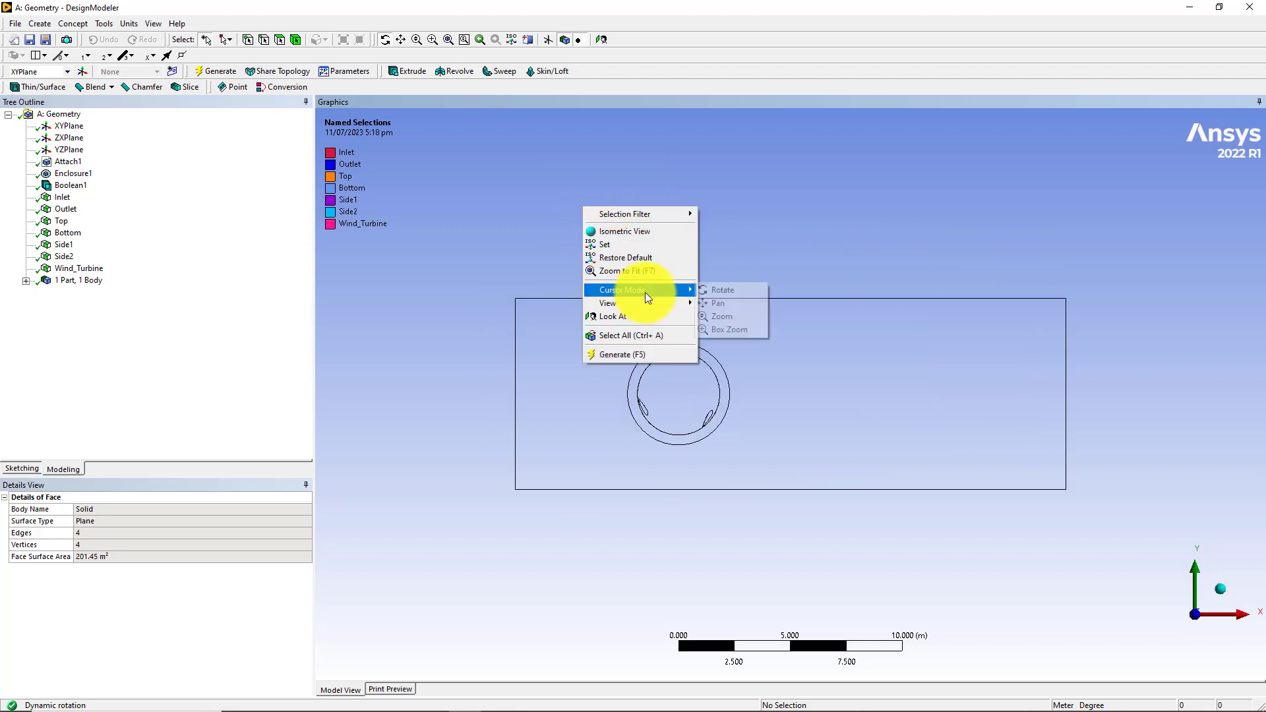
{"action": "mouse_move", "coordinate": [688, 304]}
{"action": "left_click", "coordinate": [739, 327]}
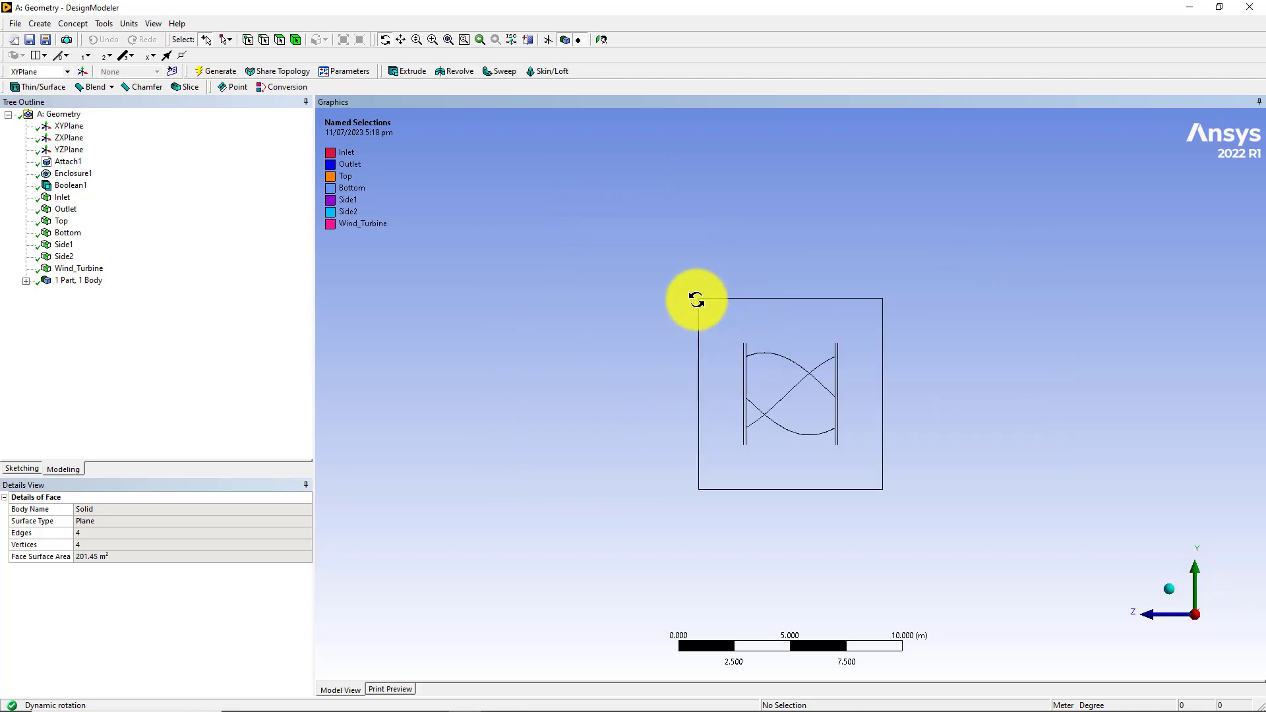
{"action": "right_click", "coordinate": [600, 250]}
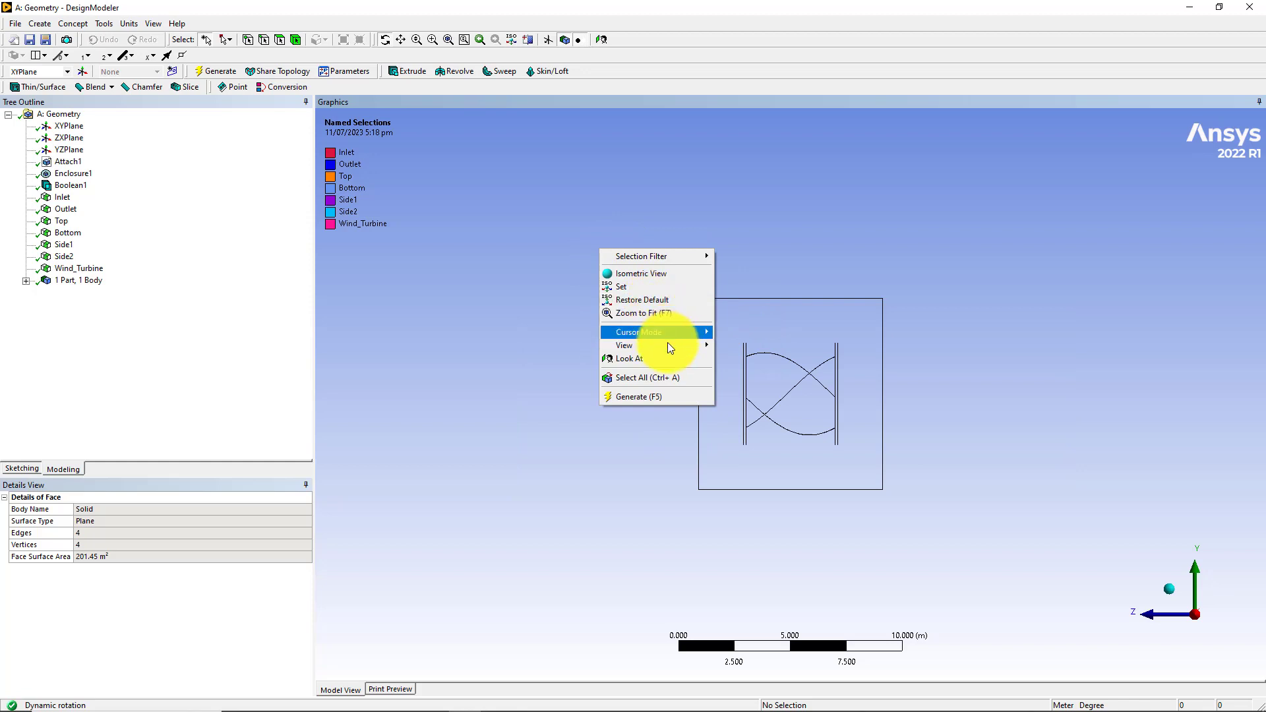
{"action": "mouse_move", "coordinate": [667, 343]}
{"action": "left_click", "coordinate": [752, 397]}
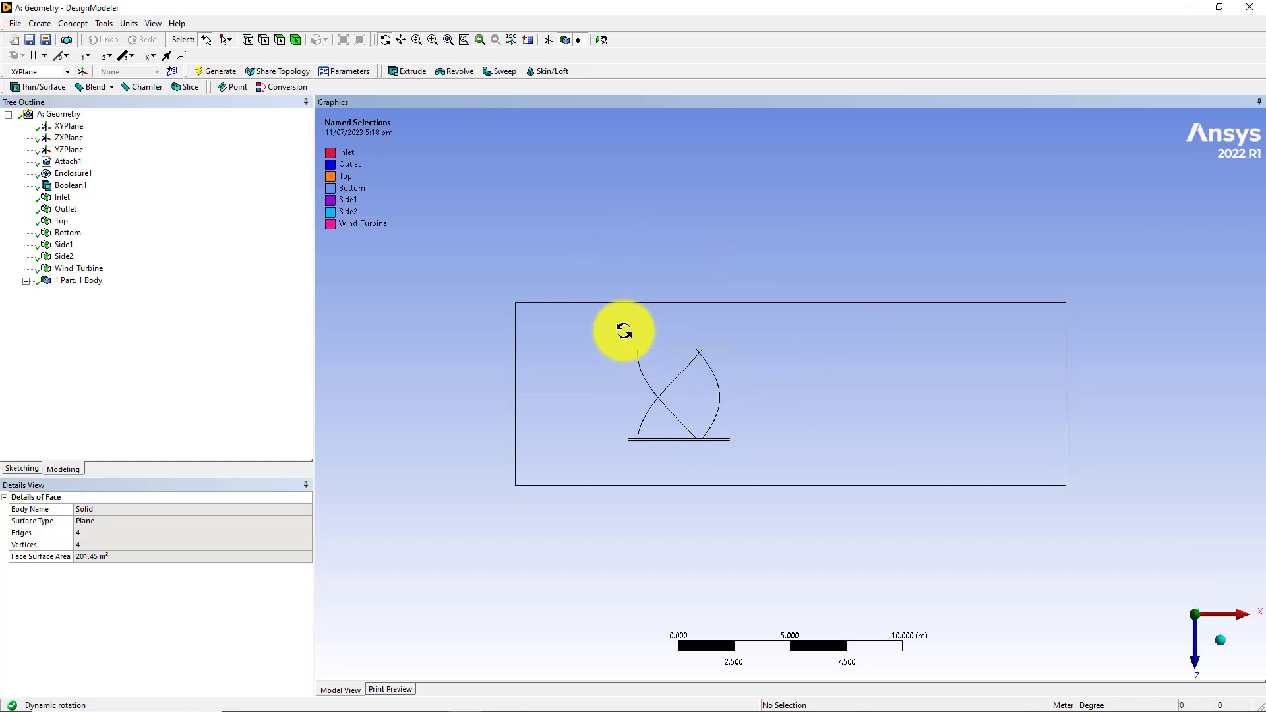
- Align the view along the Y, X and Z axes with the triad, rotating the model freely between alignments
{"action": "left_click_drag", "start_coordinate": [622, 330], "coordinate": [717, 282]}
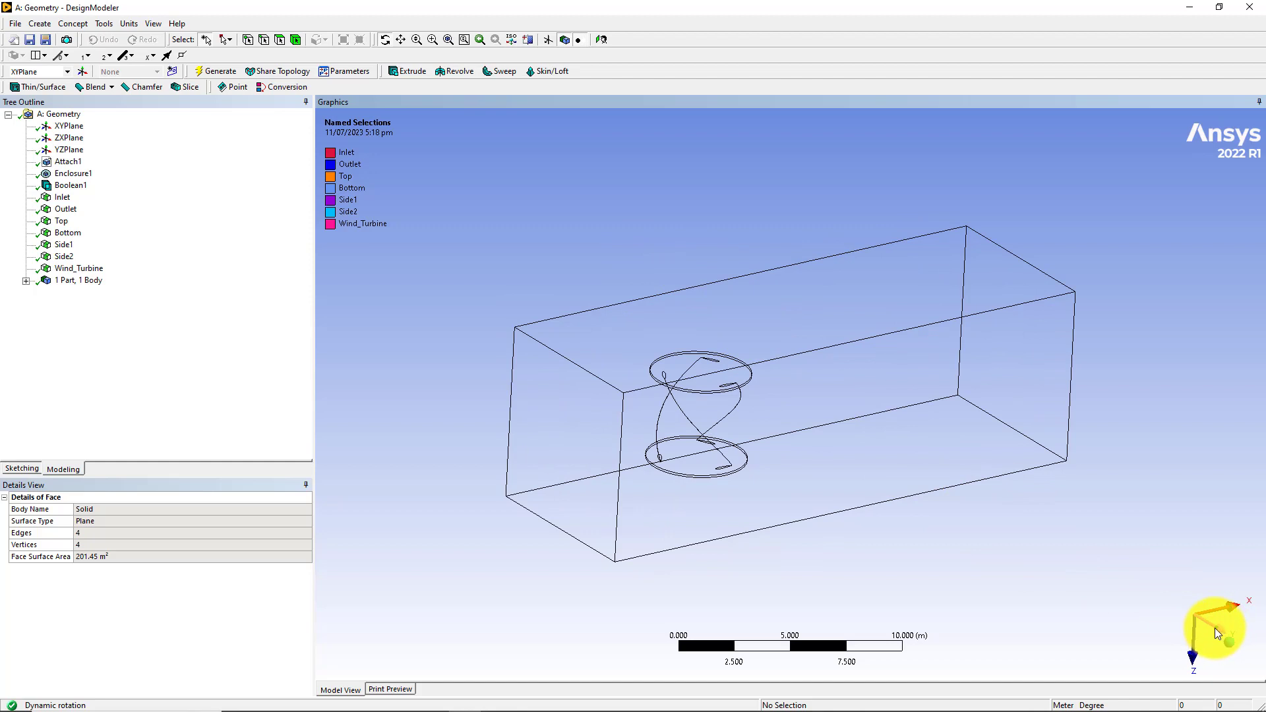
{"action": "left_click", "coordinate": [1214, 628]}
{"action": "left_click_drag", "start_coordinate": [1165, 571], "coordinate": [1093, 608]}
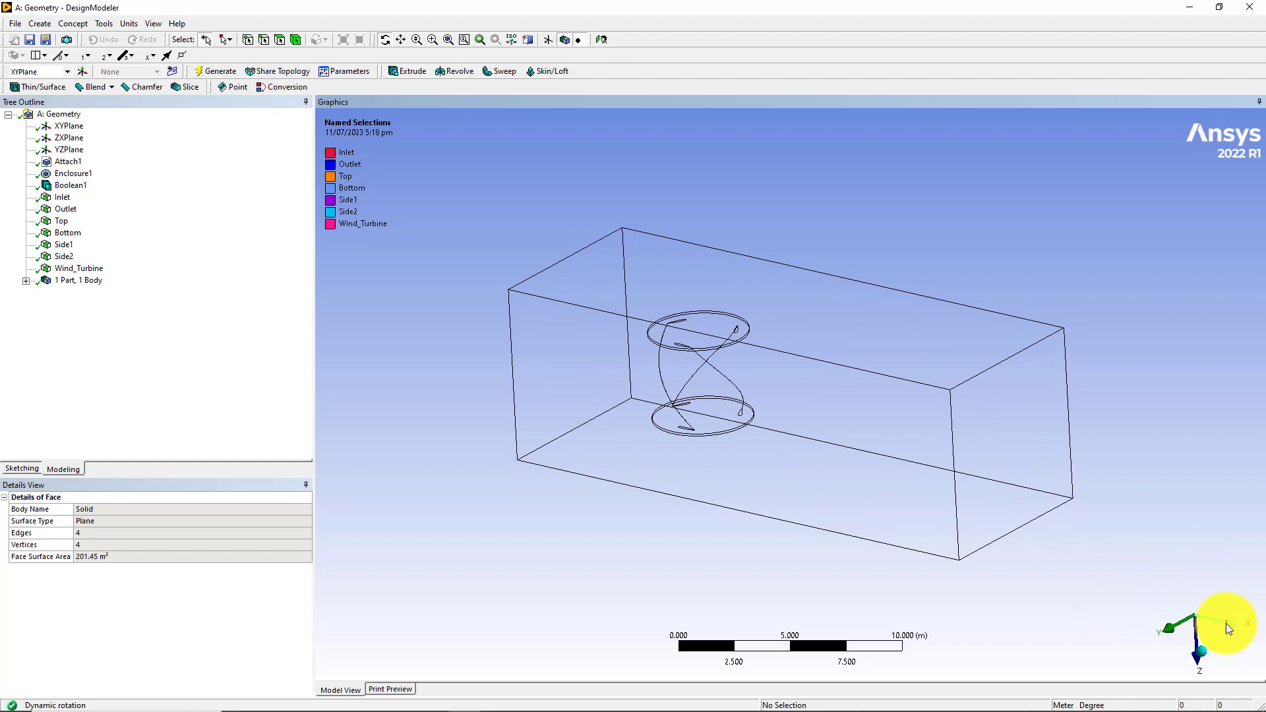
{"action": "left_click", "coordinate": [1229, 622]}
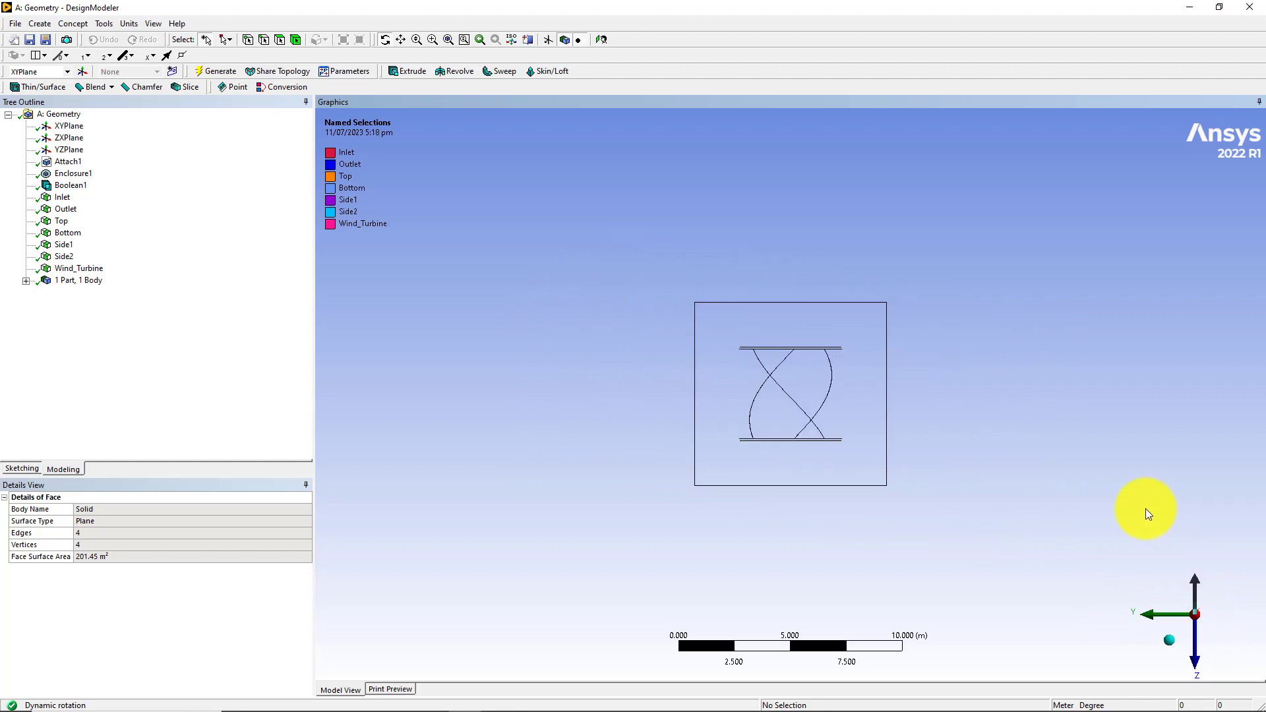
{"action": "left_click_drag", "start_coordinate": [1154, 482], "coordinate": [1189, 555]}
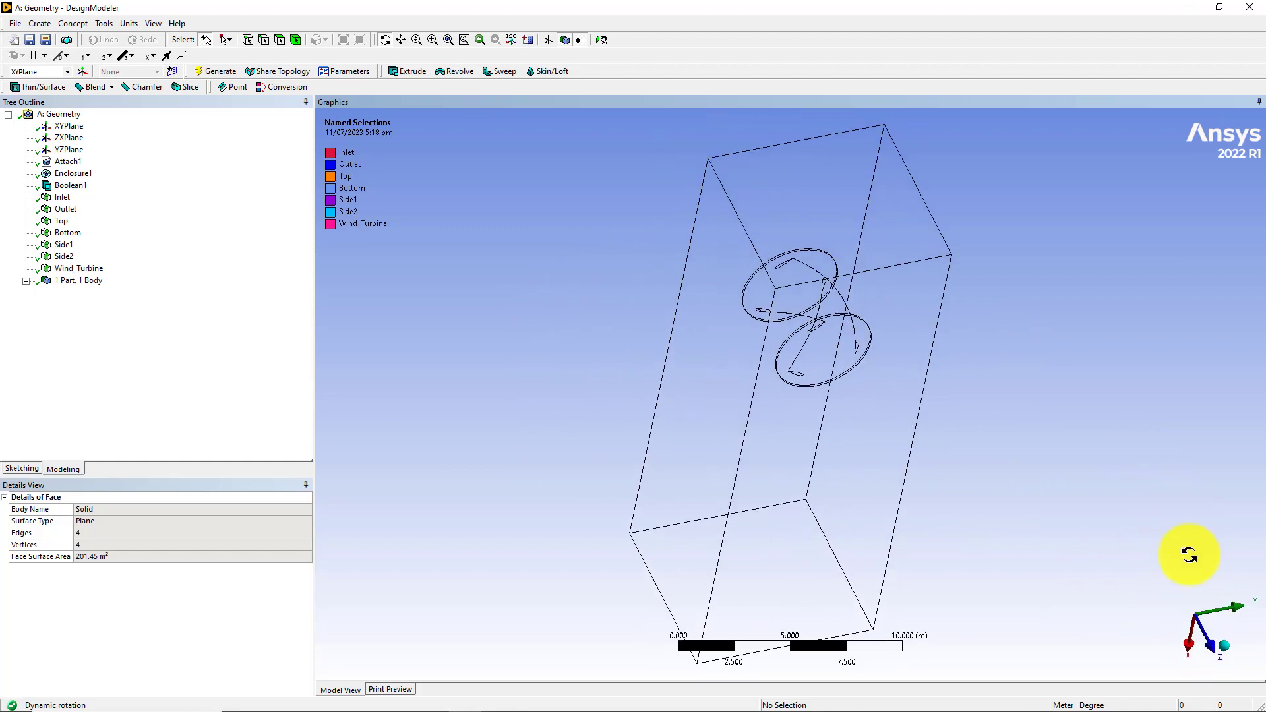
{"action": "left_click", "coordinate": [1207, 646]}
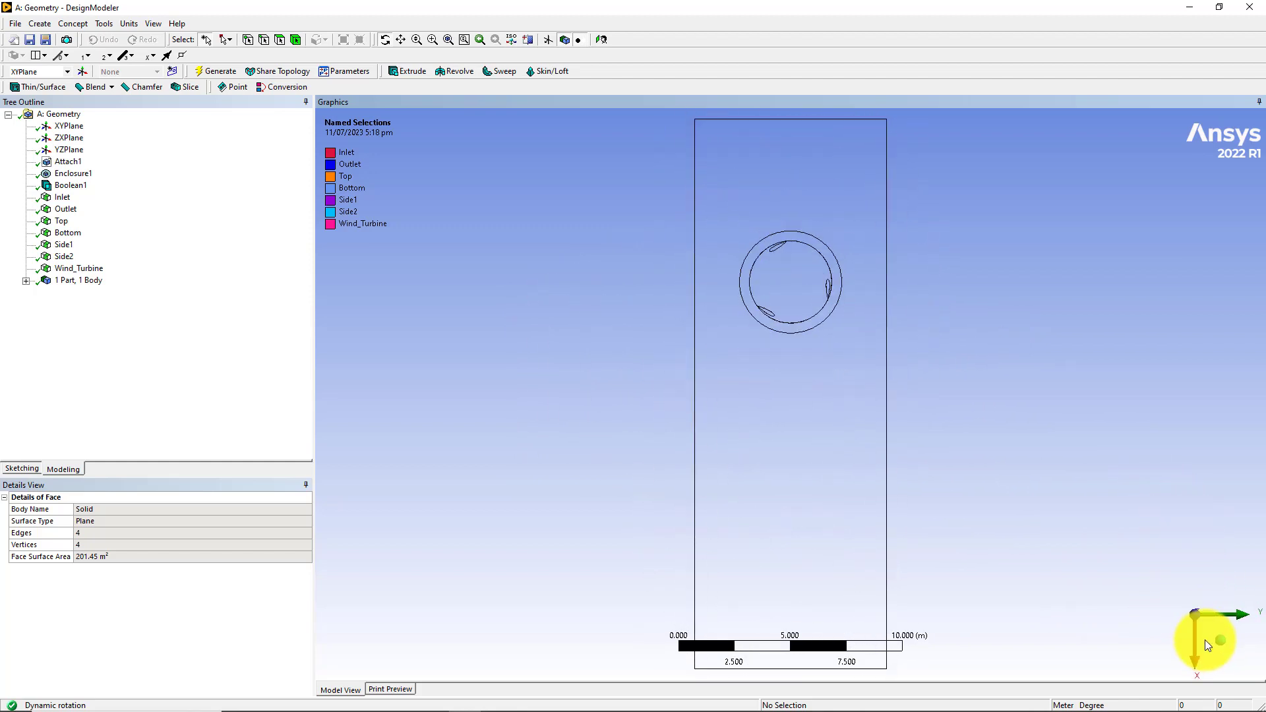
- Turn on the Cross Section Solids display option
{"action": "left_click", "coordinate": [153, 23]}
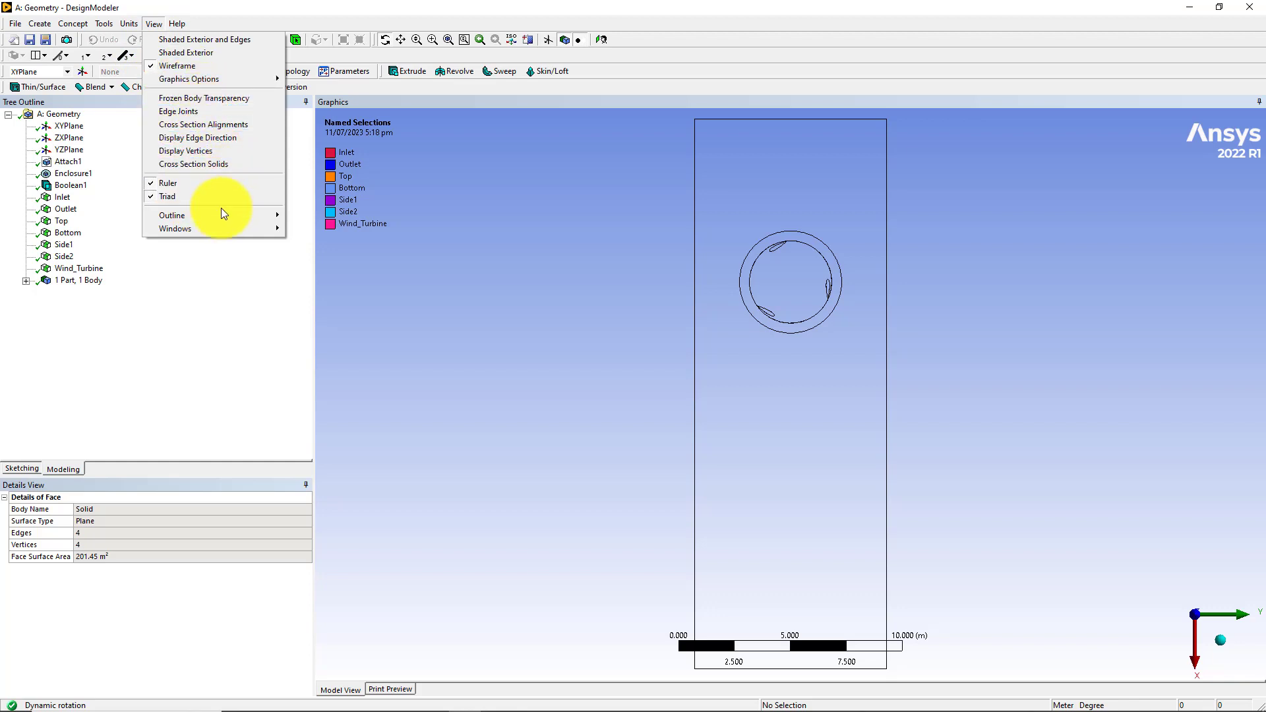
{"action": "mouse_move", "coordinate": [201, 77]}
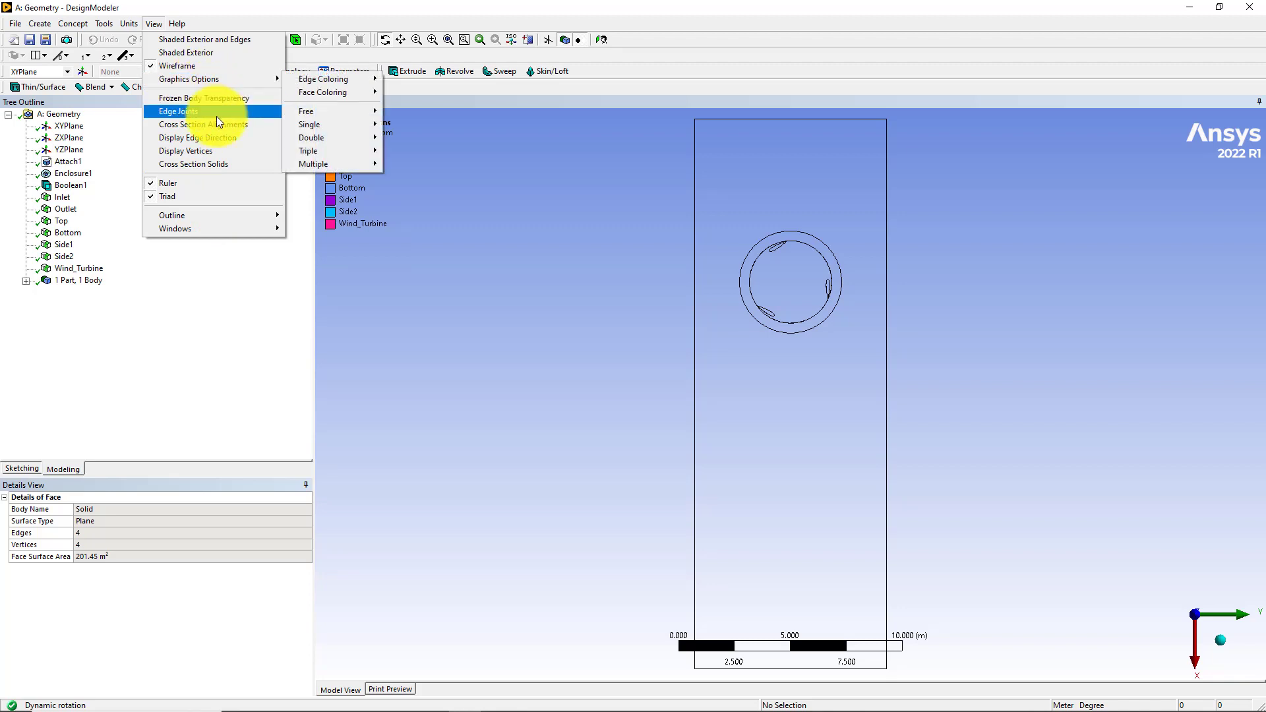
{"action": "left_click", "coordinate": [207, 164]}
- Return the wireframe model to the isometric view, rotate it freely and restore the isometric view again
{"action": "right_click", "coordinate": [460, 236]}
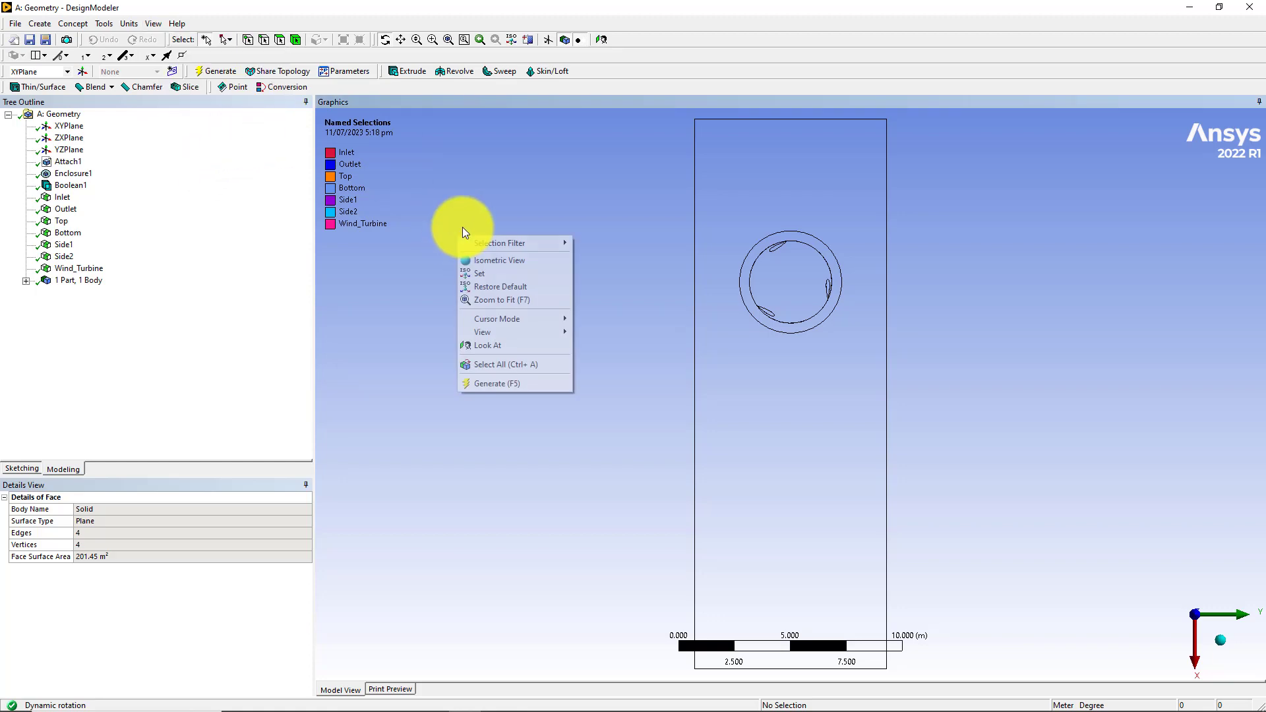
{"action": "left_click", "coordinate": [501, 260]}
{"action": "left_click_drag", "start_coordinate": [479, 291], "coordinate": [492, 182]}
{"action": "right_click", "coordinate": [491, 183]}
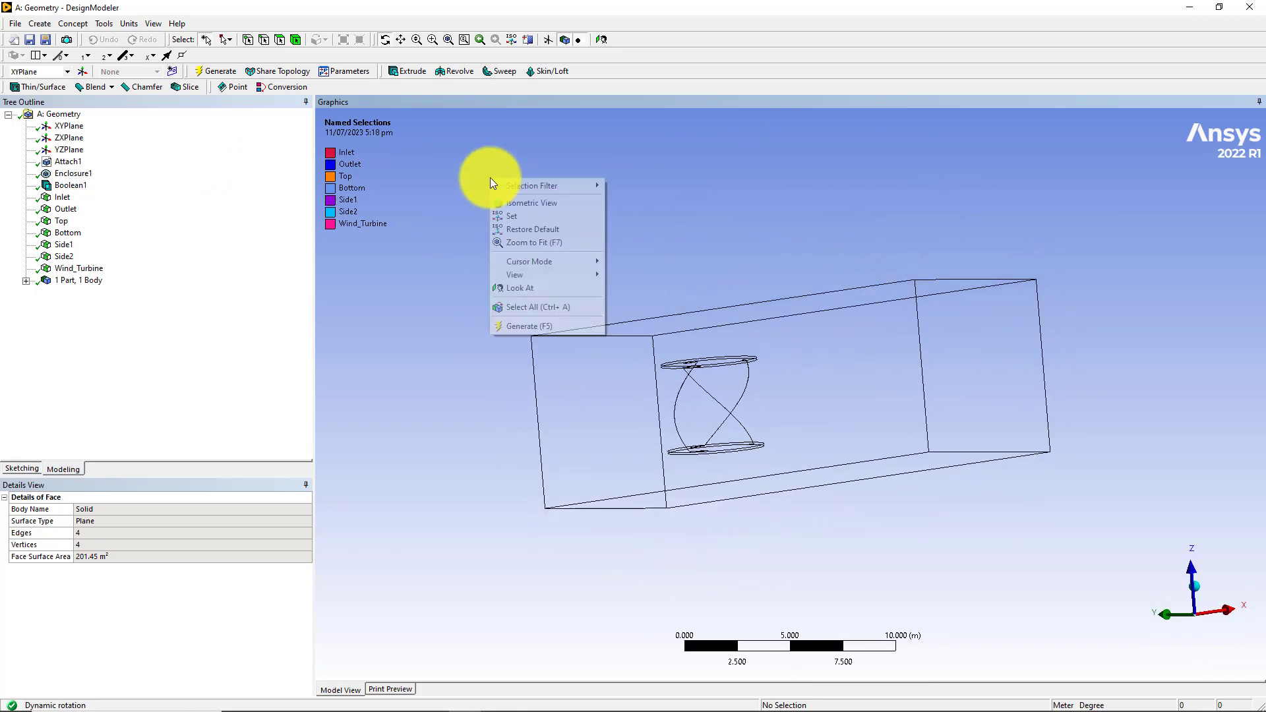
{"action": "left_click", "coordinate": [518, 202]}
{"action": "left_click_drag", "start_coordinate": [523, 246], "coordinate": [562, 277]}
- Examine the available length and angle units, Large Model Support and the Model Tolerance choices
{"action": "left_click", "coordinate": [127, 23]}
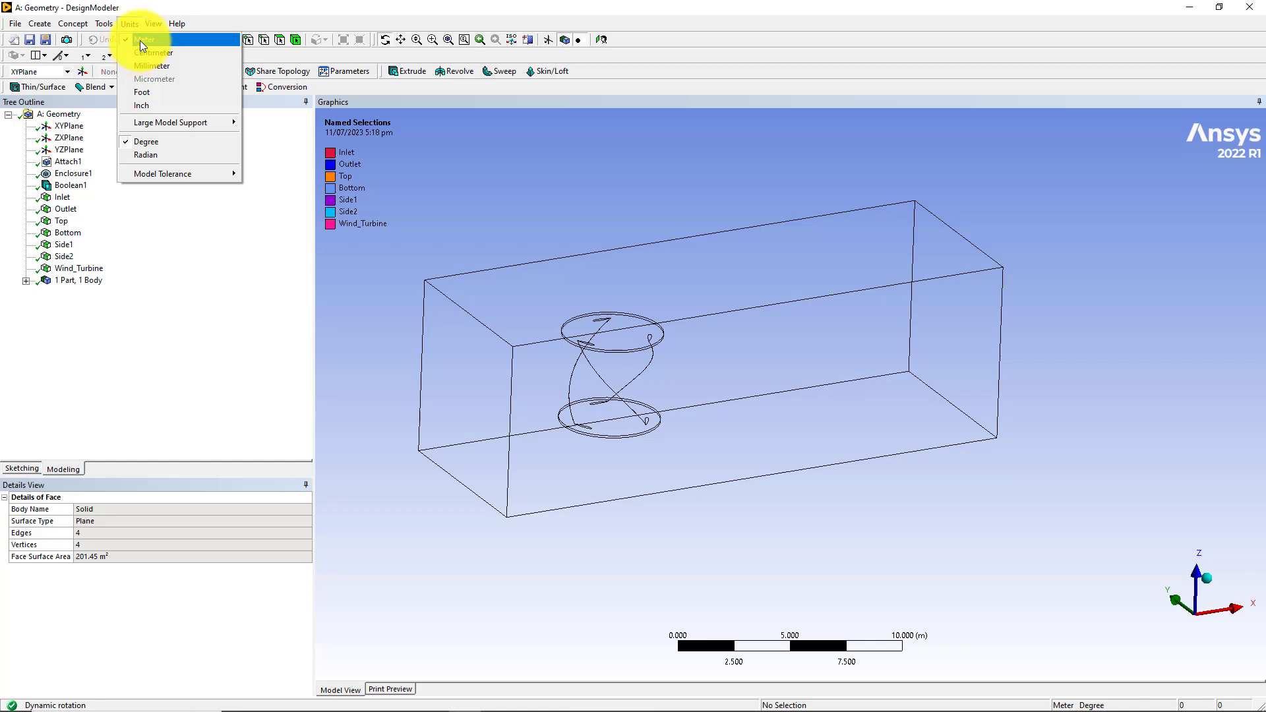
{"action": "mouse_move", "coordinate": [189, 121]}
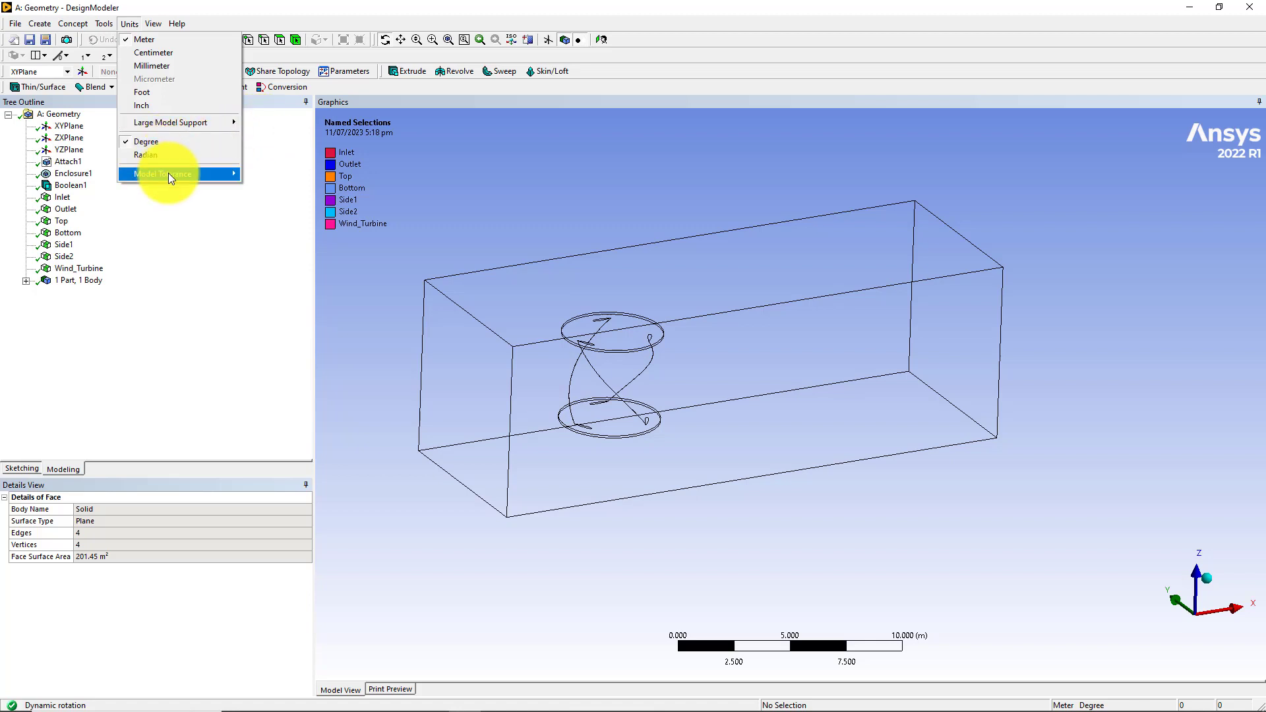
{"action": "mouse_move", "coordinate": [169, 173]}
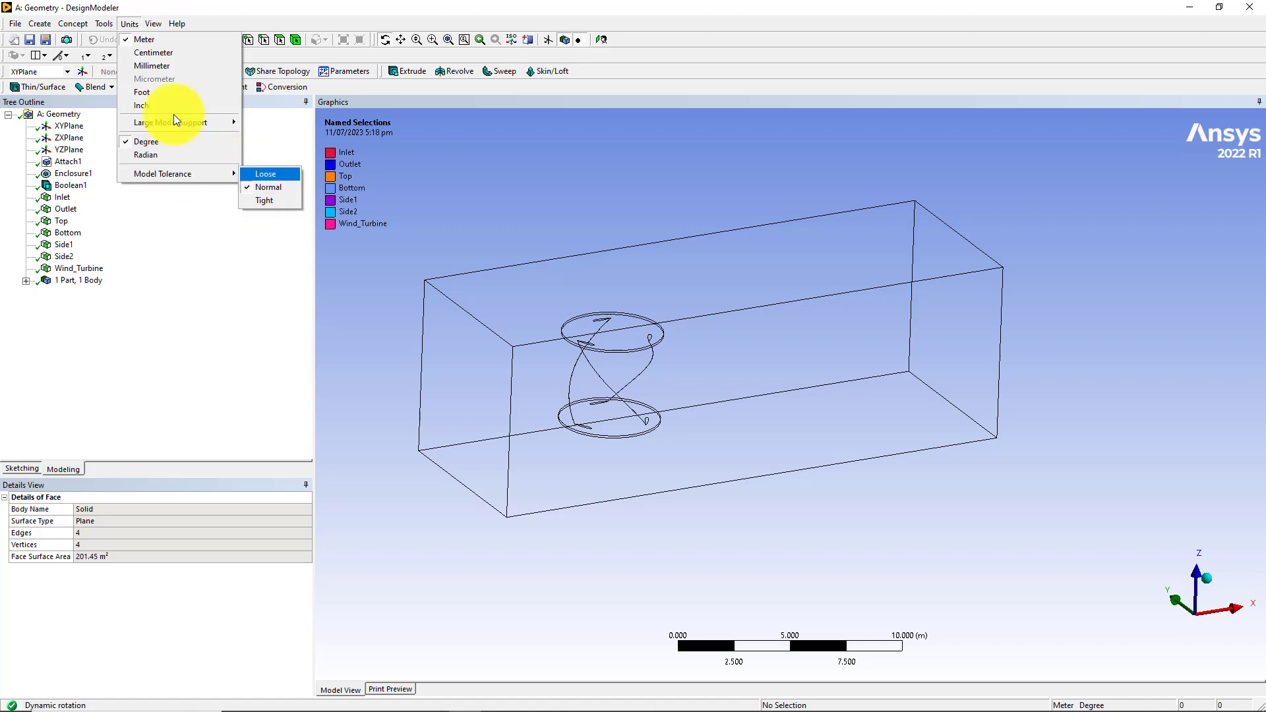
- Apply the BladeEditor add-in with Load On Startup and Loaded enabled
{"action": "mouse_move", "coordinate": [100, 25]}
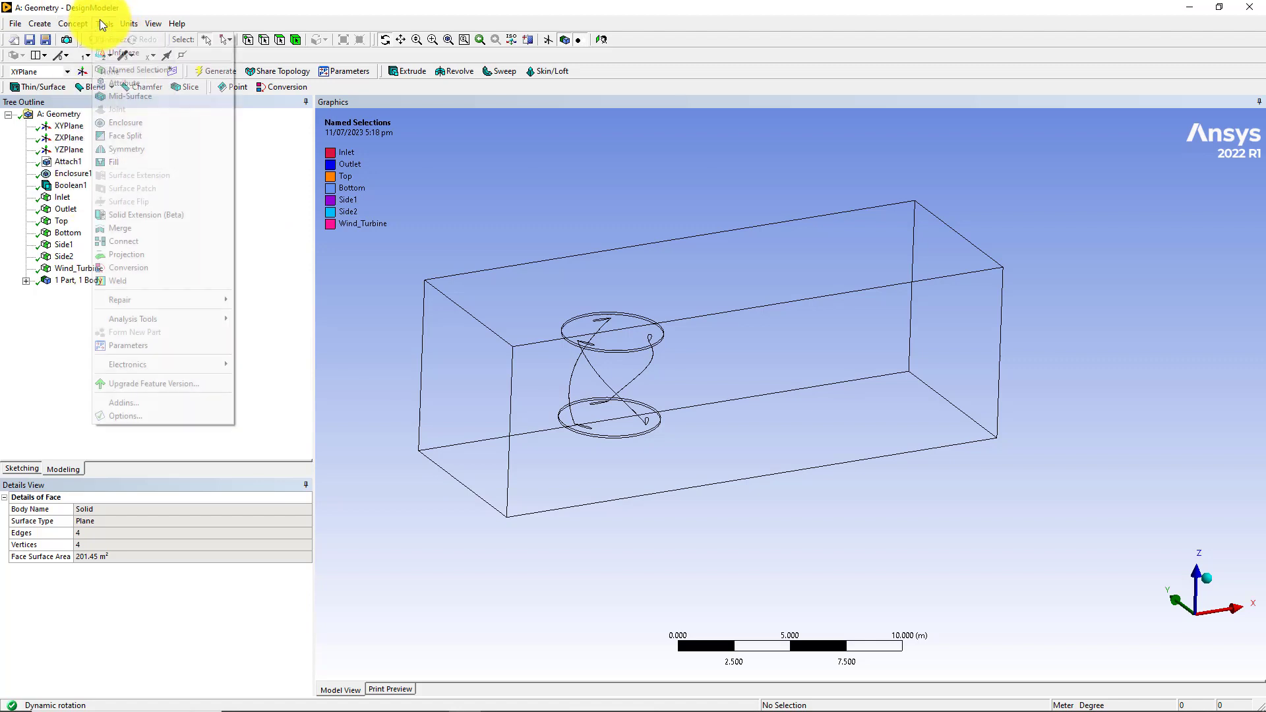
{"action": "left_click", "coordinate": [121, 402]}
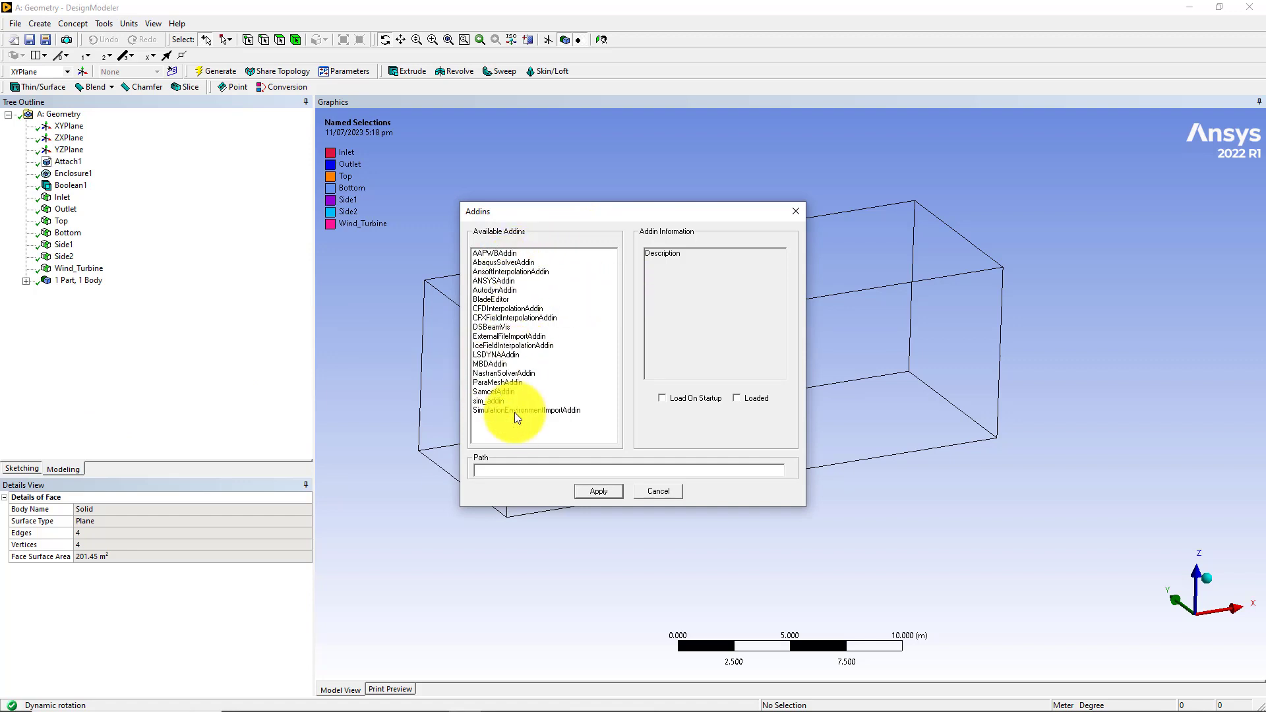
{"action": "left_click", "coordinate": [489, 301]}
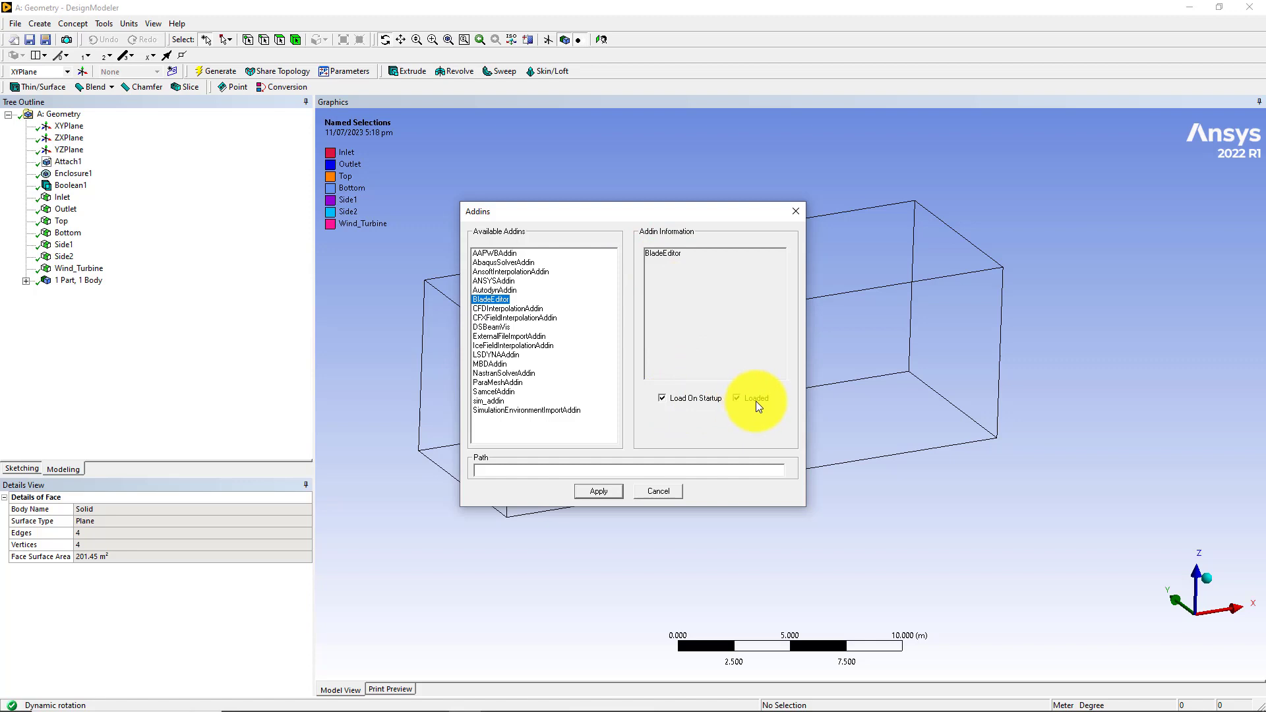
{"action": "left_click", "coordinate": [597, 486]}
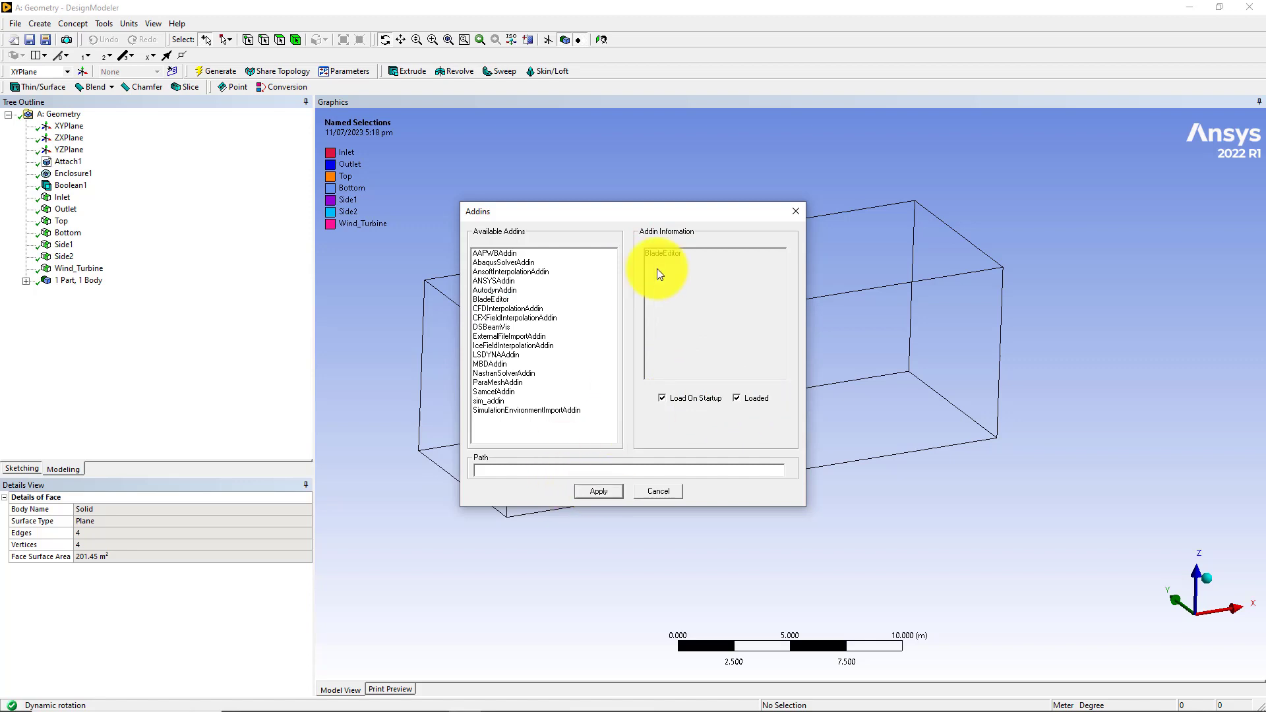
{"action": "left_click", "coordinate": [594, 492]}
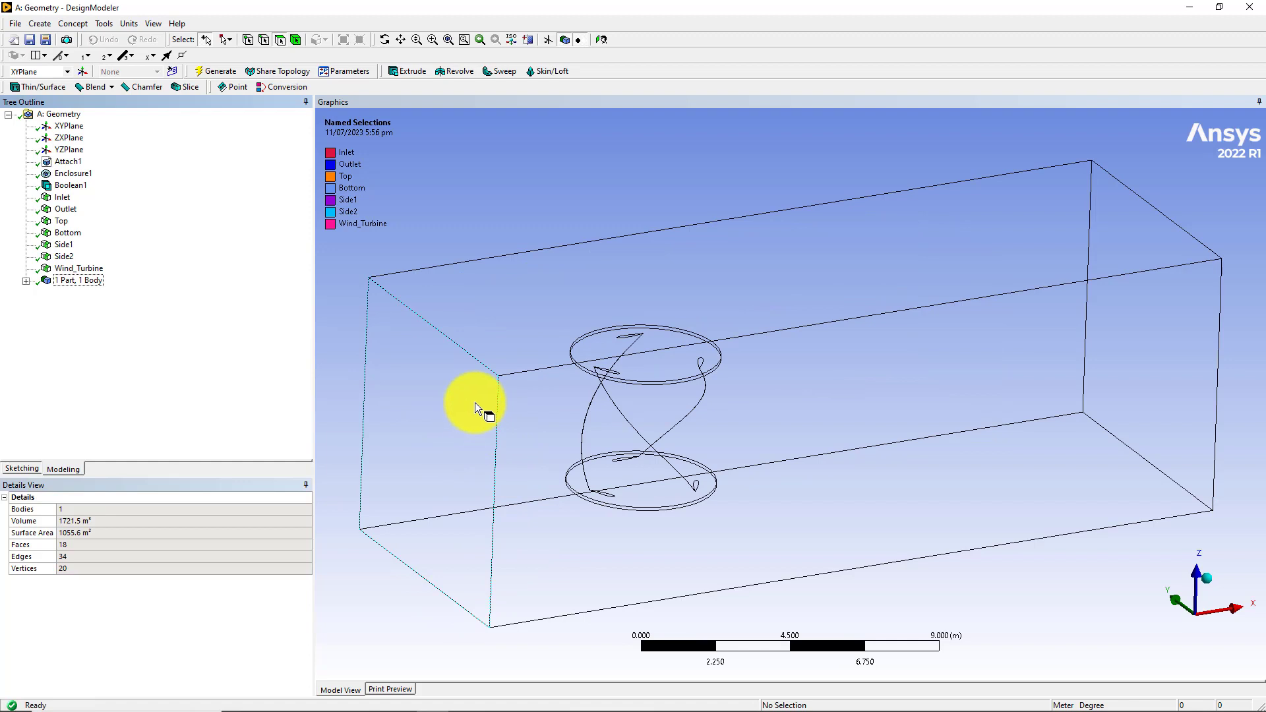
- Open the DesignModeler options and examine the BladeModeler add-in settings, collapsing and expanding the group
{"action": "left_click", "coordinate": [98, 23]}
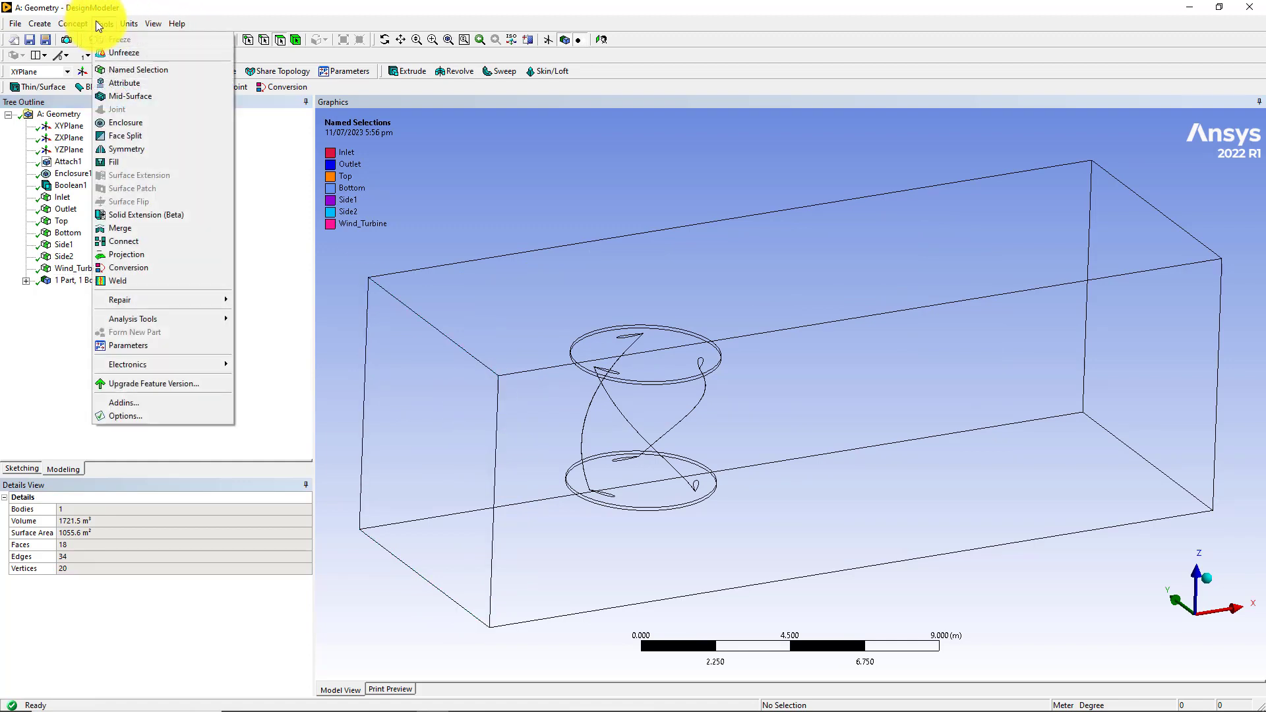
{"action": "left_click", "coordinate": [122, 417]}
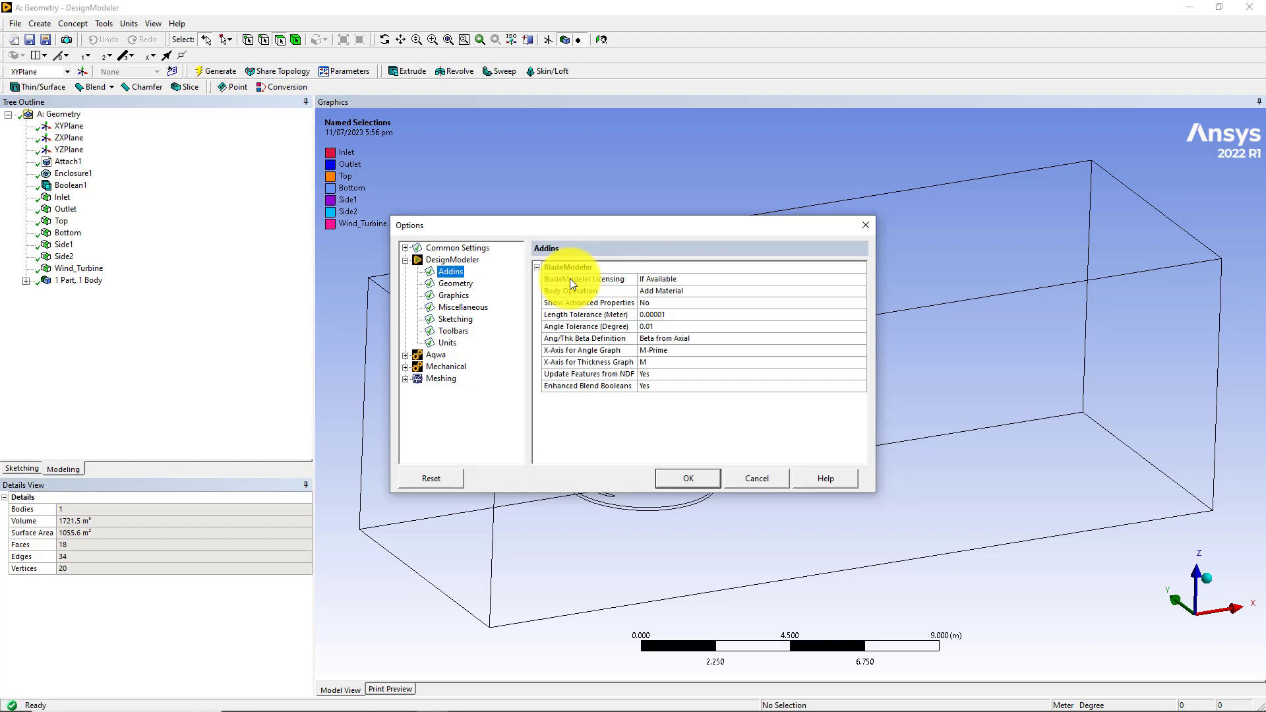
{"action": "left_click", "coordinate": [538, 268]}
{"action": "left_click", "coordinate": [538, 268]}
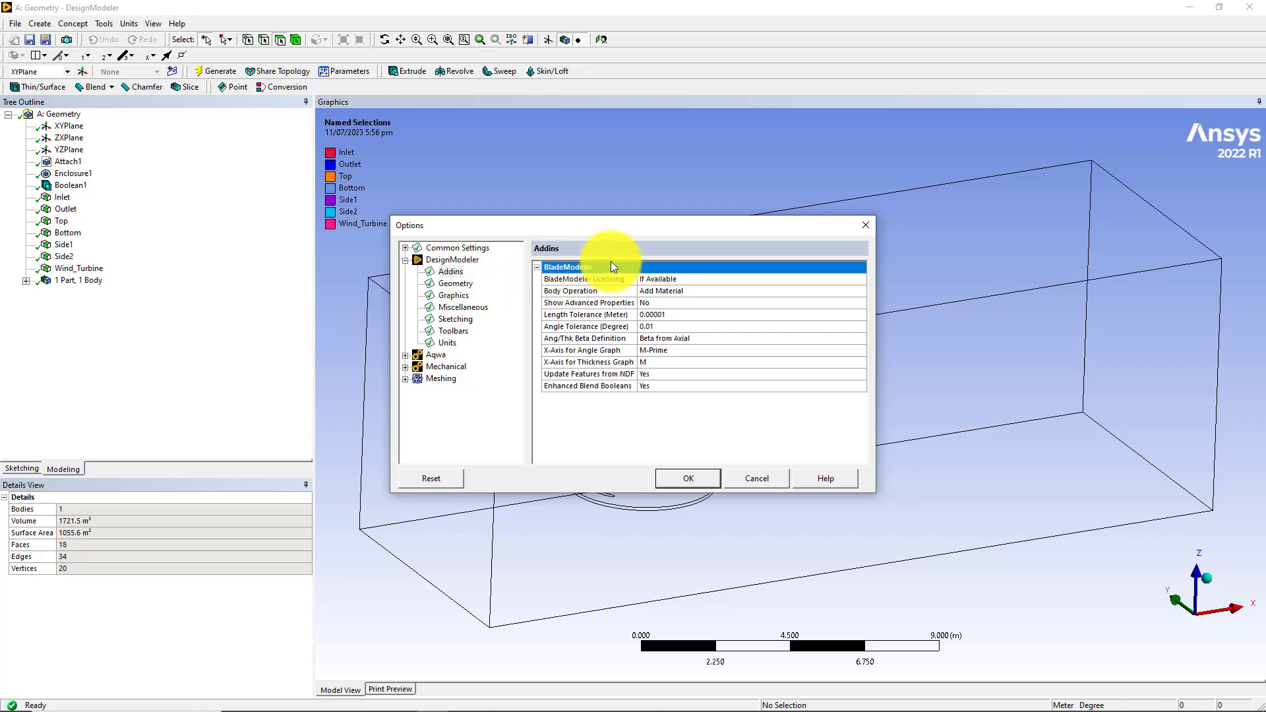
- Set BladeModeler Licensing to Yes in the Addins options, accept the options and reopen the geometry from the Workbench project
{"action": "left_click", "coordinate": [672, 279]}
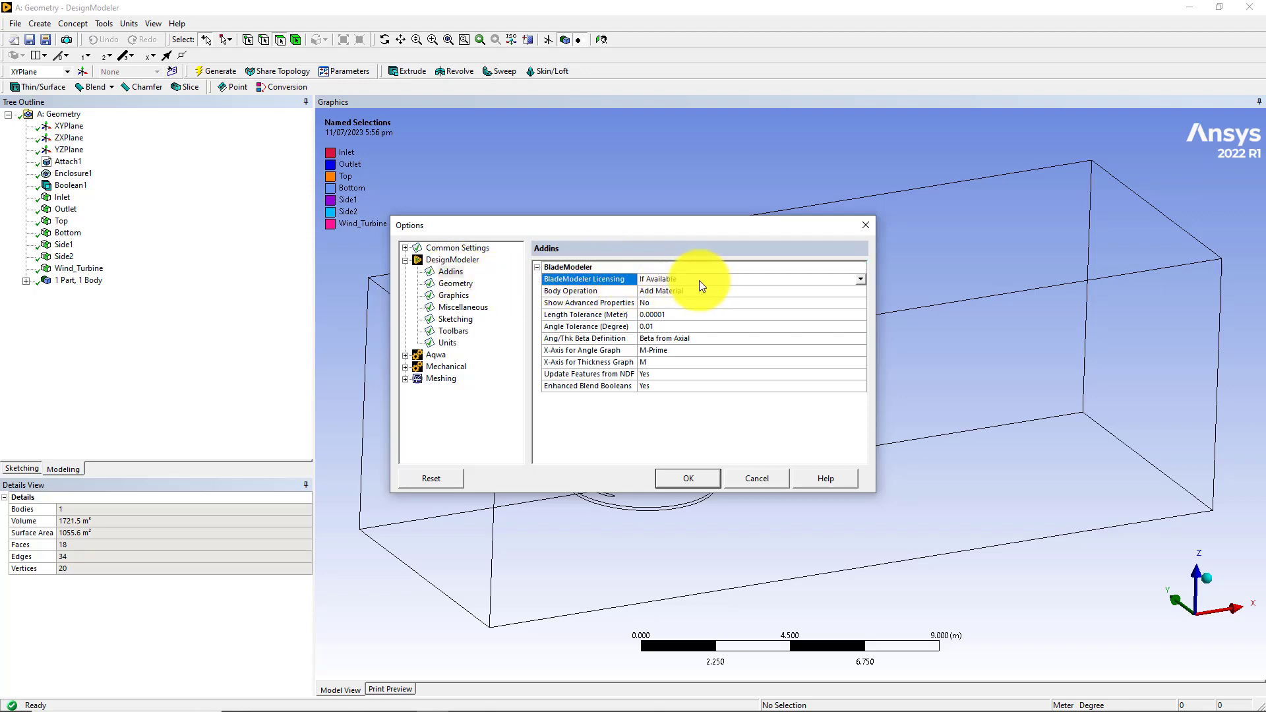
{"action": "left_click", "coordinate": [861, 279]}
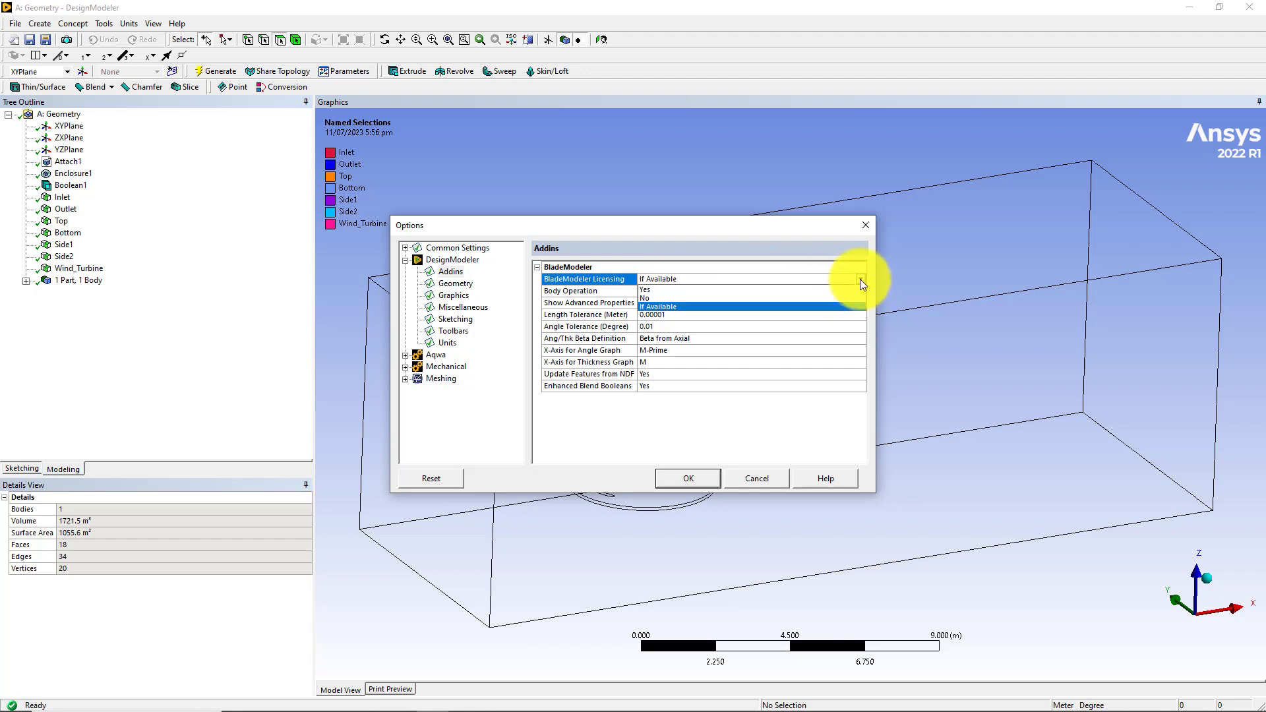
{"action": "left_click", "coordinate": [651, 291]}
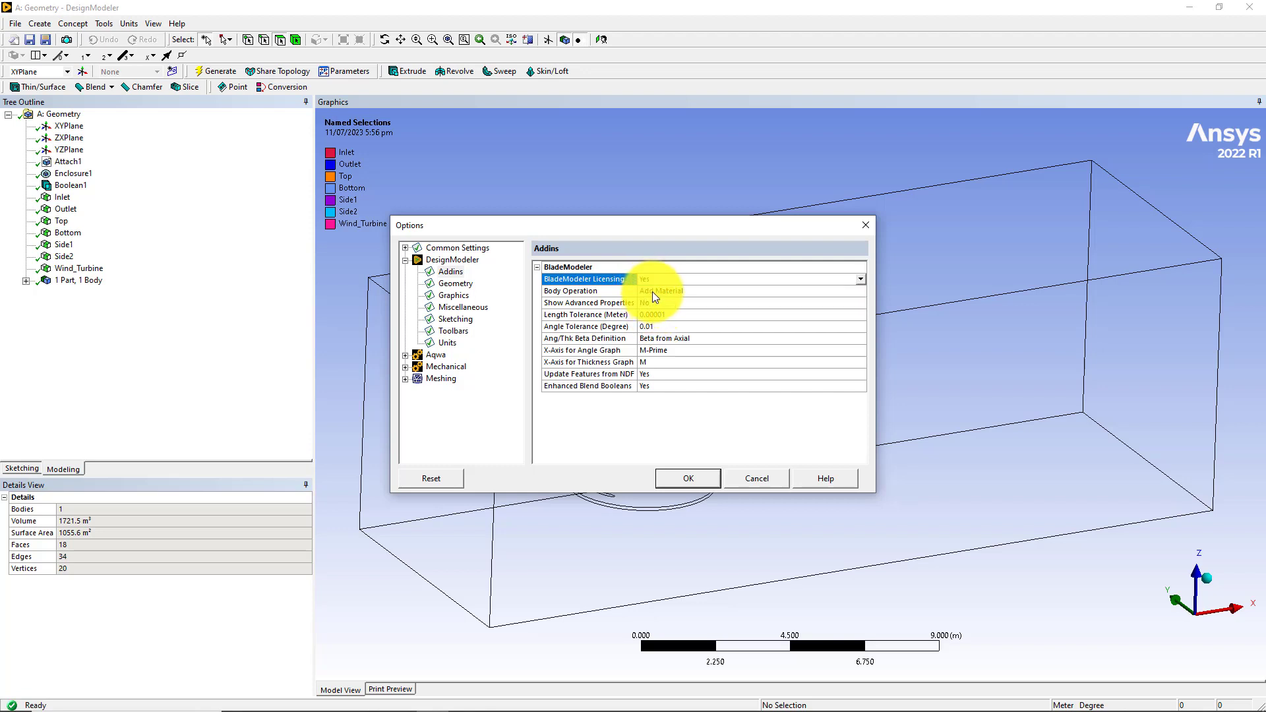
{"action": "left_click", "coordinate": [666, 477]}
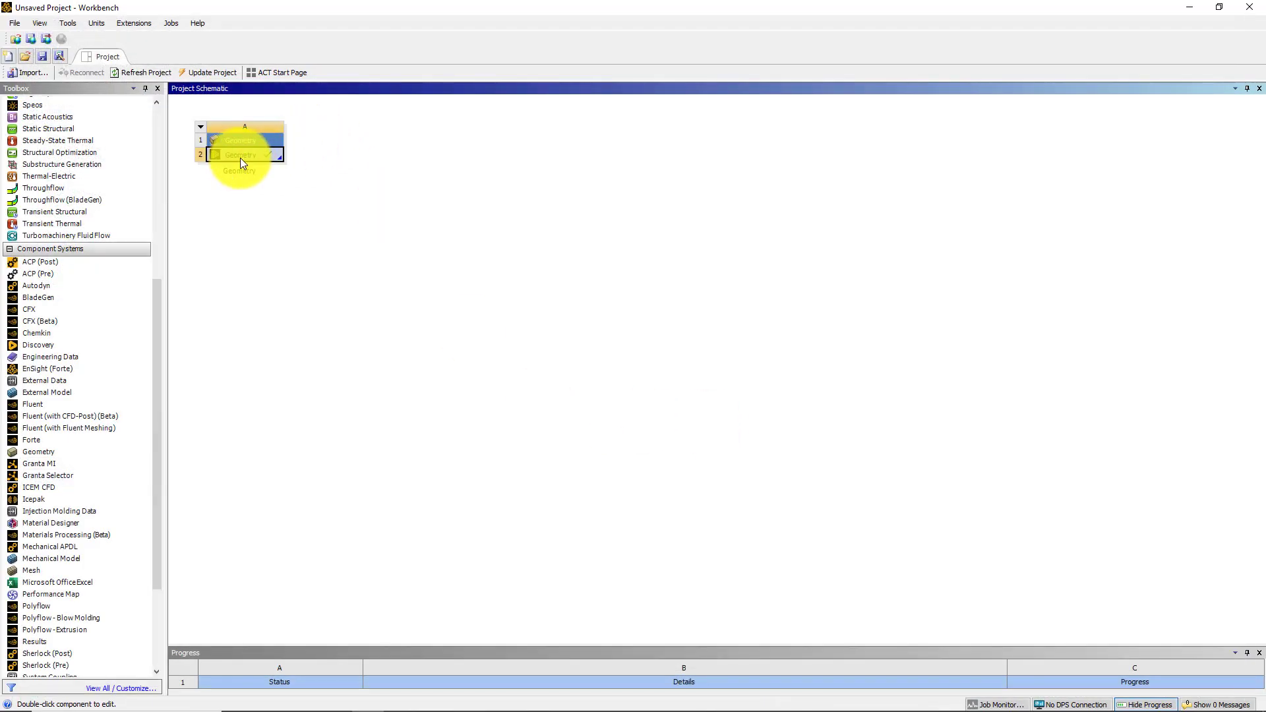
{"action": "double_click", "coordinate": [240, 158]}
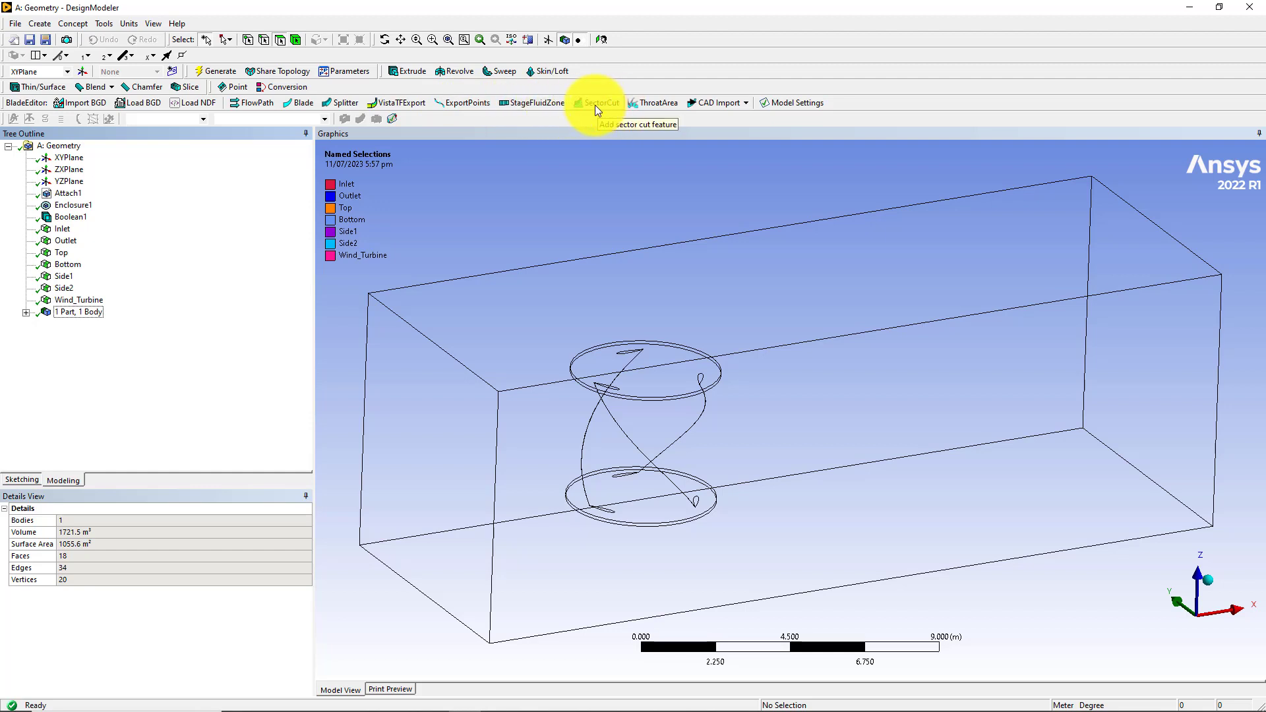
{"action": "left_click", "coordinate": [747, 104]}
{"action": "left_click", "coordinate": [782, 99]}
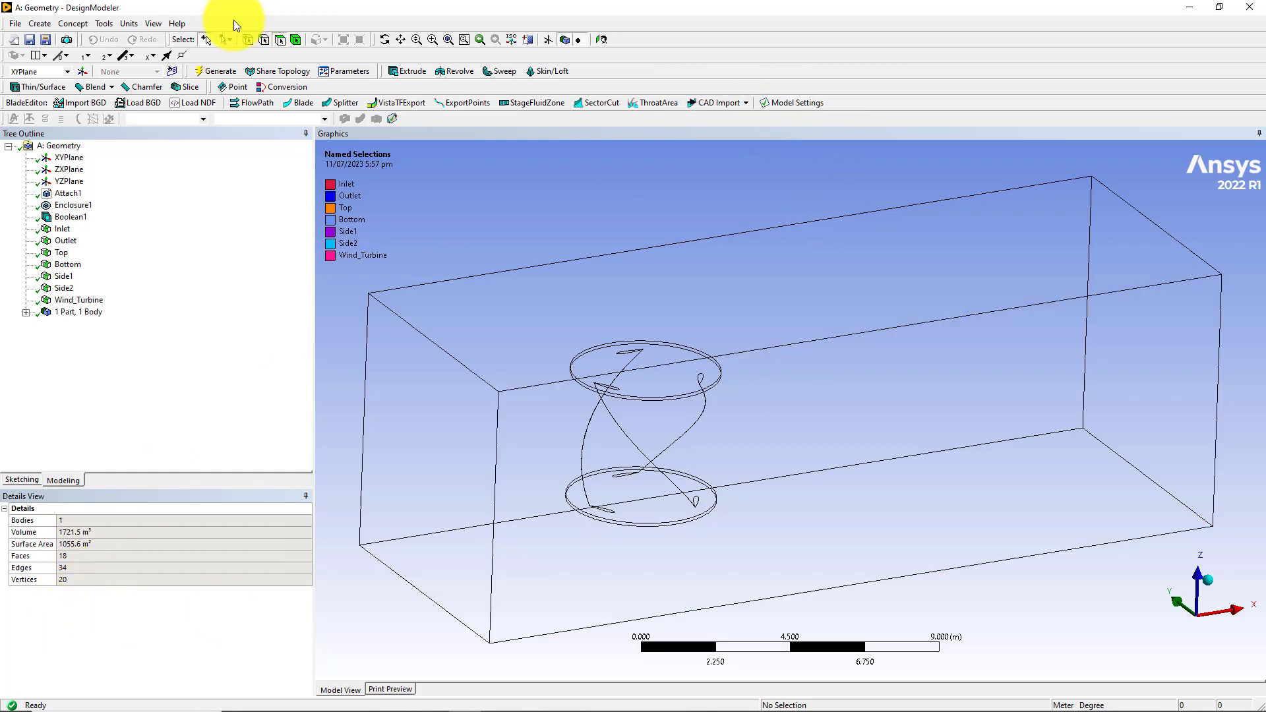
{"action": "mouse_move", "coordinate": [674, 384]}
{"action": "middle_mouse_down"}
{"action": "mouse_move", "coordinate": [659, 339]}
{"action": "mouse_move", "coordinate": [672, 363]}
{"action": "middle_mouse_up"}
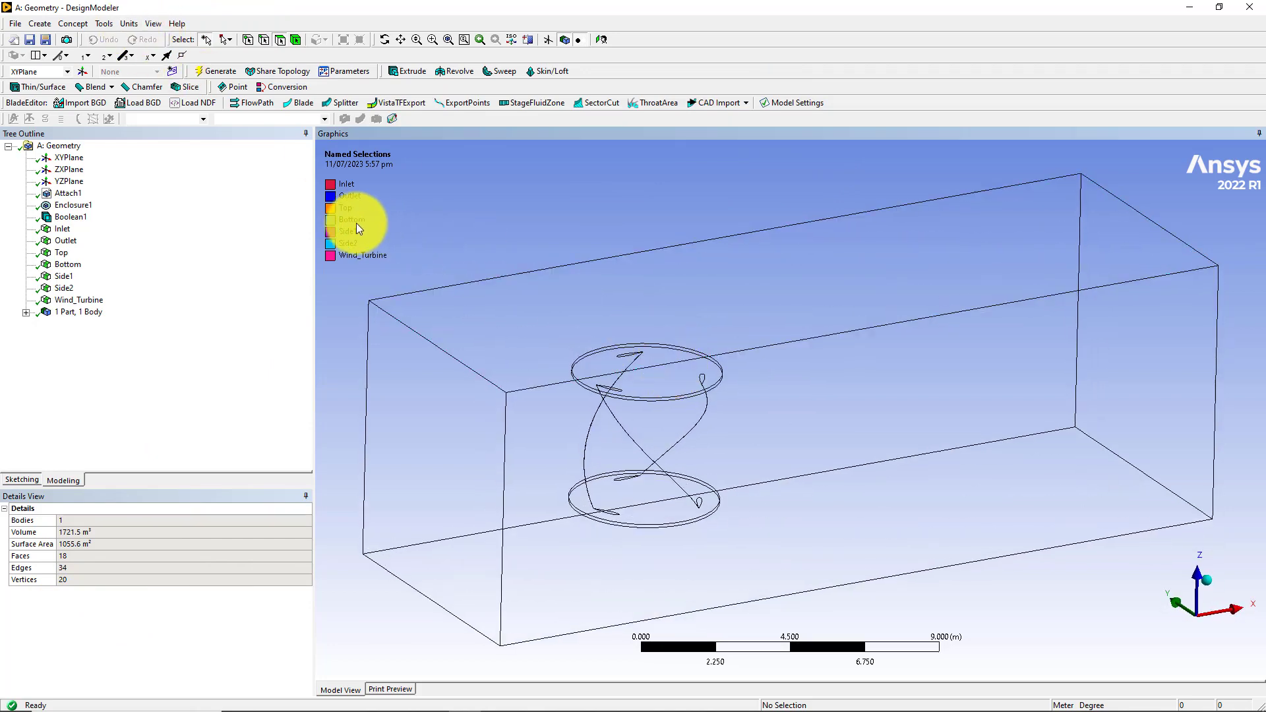
{"action": "left_click", "coordinate": [153, 24]}
{"action": "left_click", "coordinate": [153, 28]}
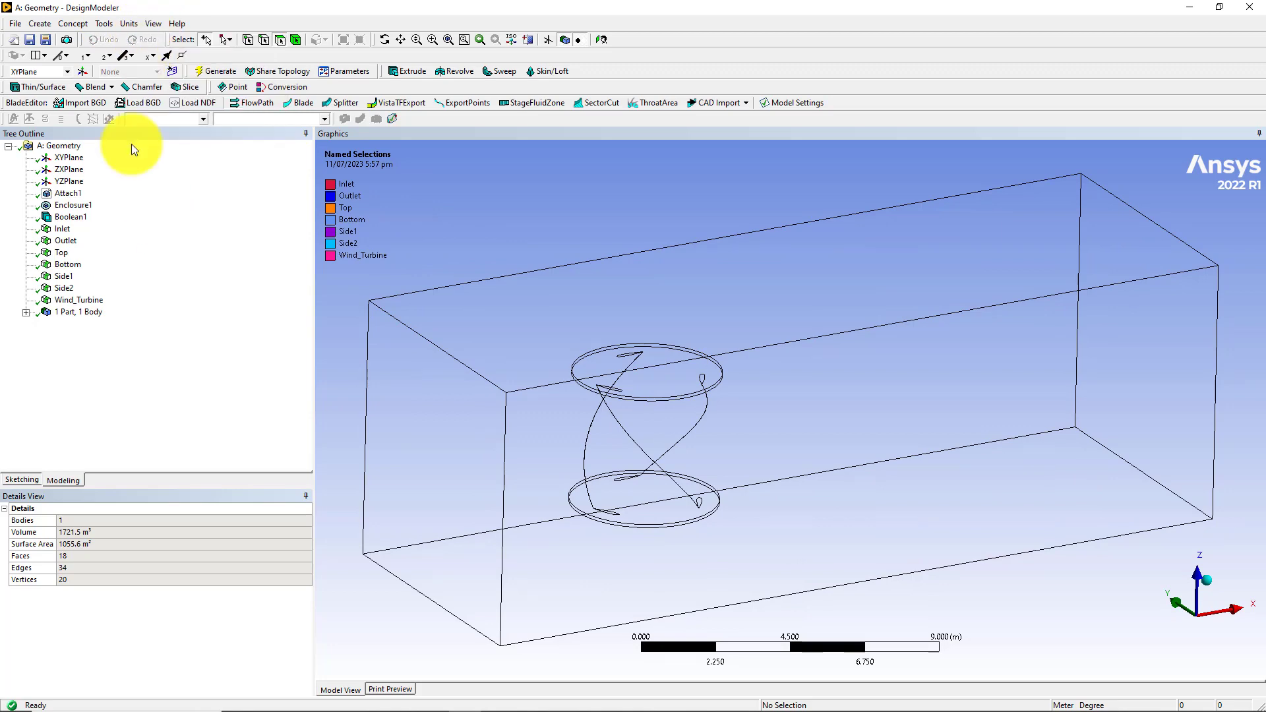
- Set BladeModeler Licensing to If Available in the DesignModeler Addins options and accept the options
{"action": "left_click", "coordinate": [107, 24]}
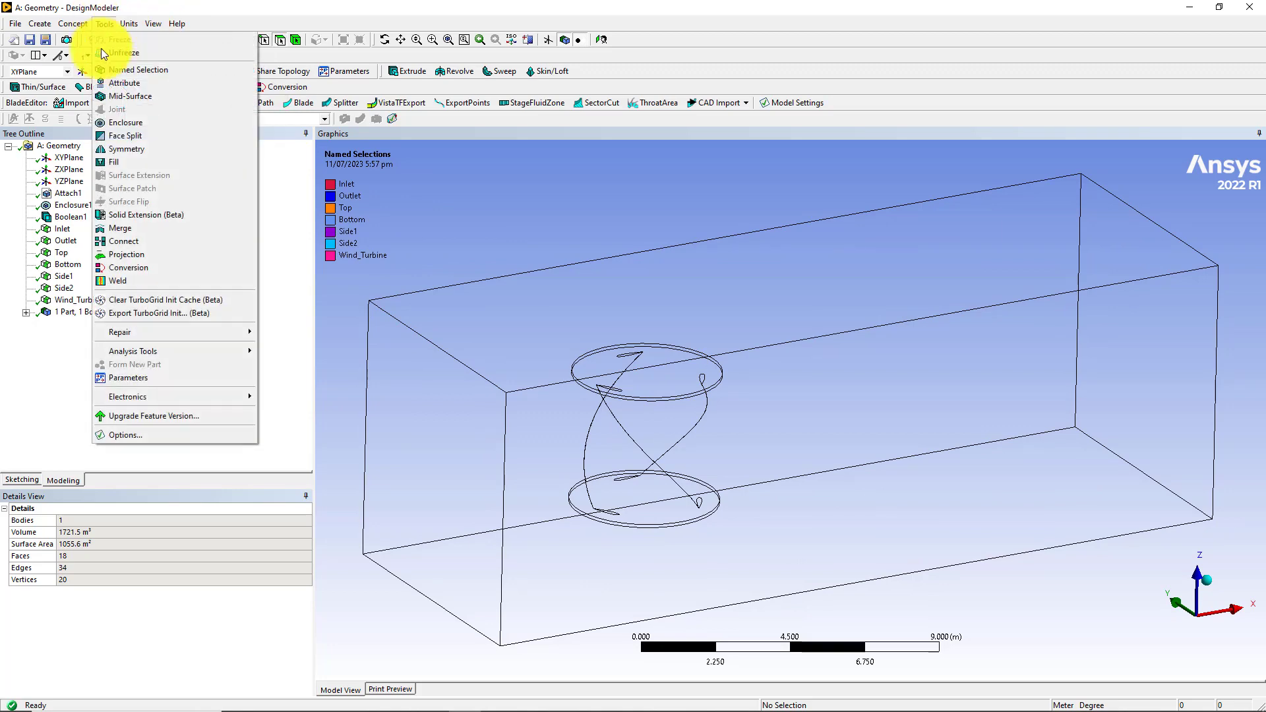
{"action": "left_click", "coordinate": [128, 434]}
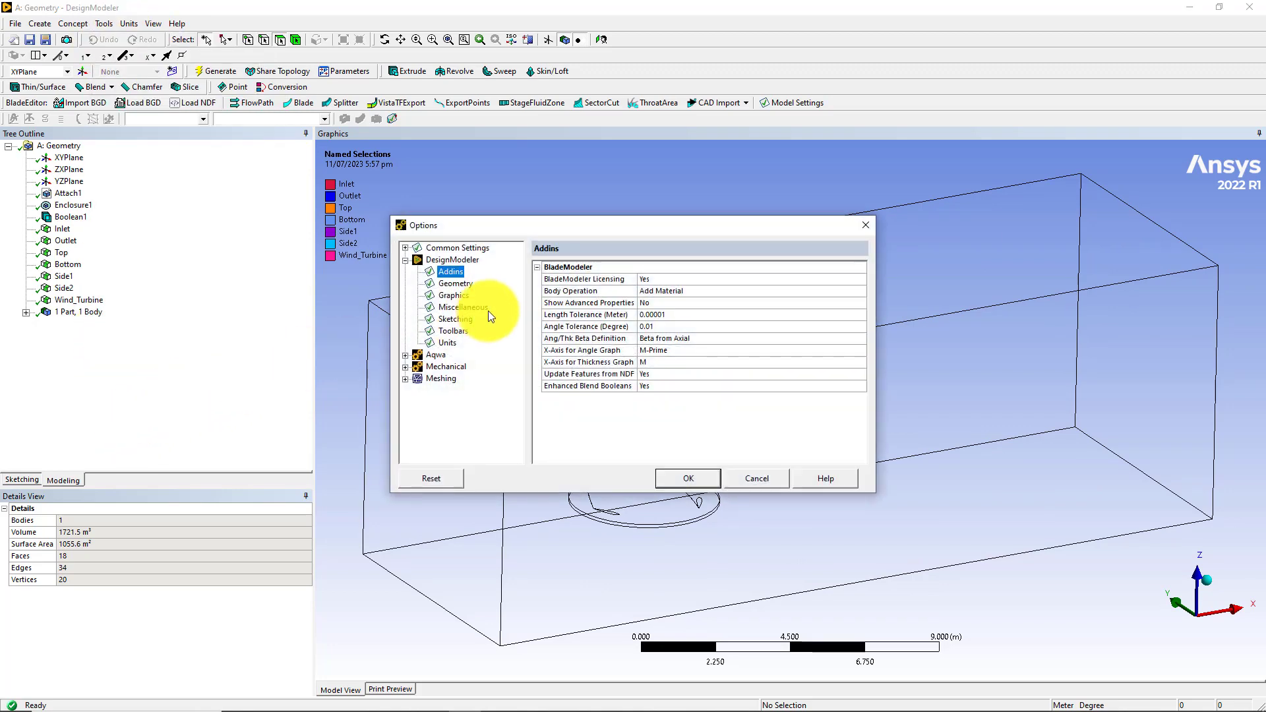
{"action": "left_click", "coordinate": [662, 278]}
{"action": "left_click", "coordinate": [864, 278]}
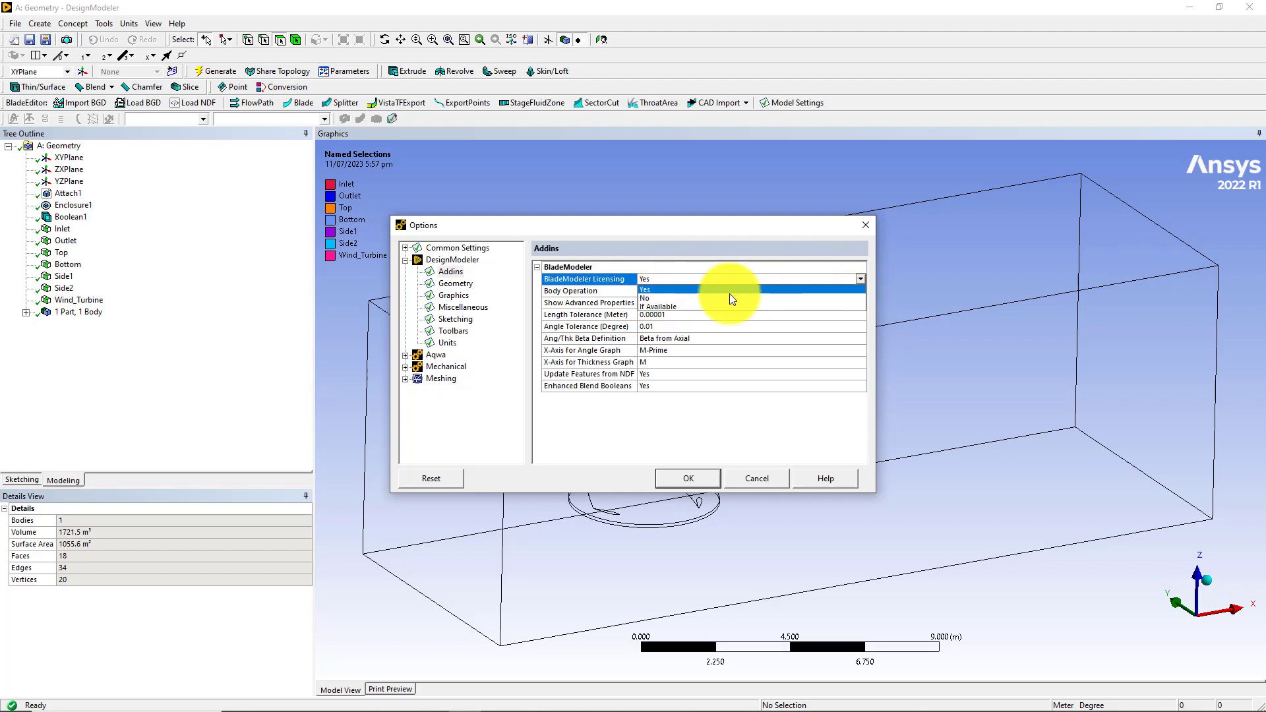
{"action": "left_click", "coordinate": [669, 307]}
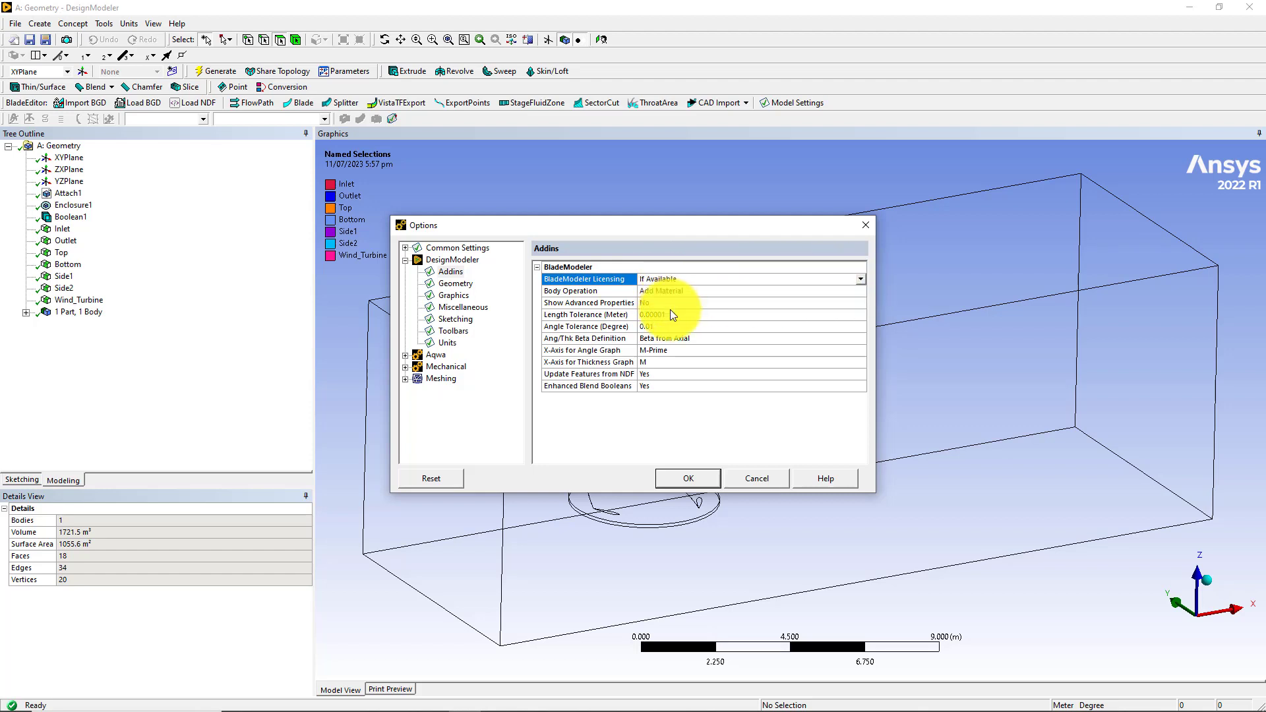
{"action": "left_click", "coordinate": [660, 476]}
- Close DesignModeler, reopen the geometry from the Workbench project schematic and rotate the wind turbine enclosure
{"action": "left_click", "coordinate": [1247, 8]}
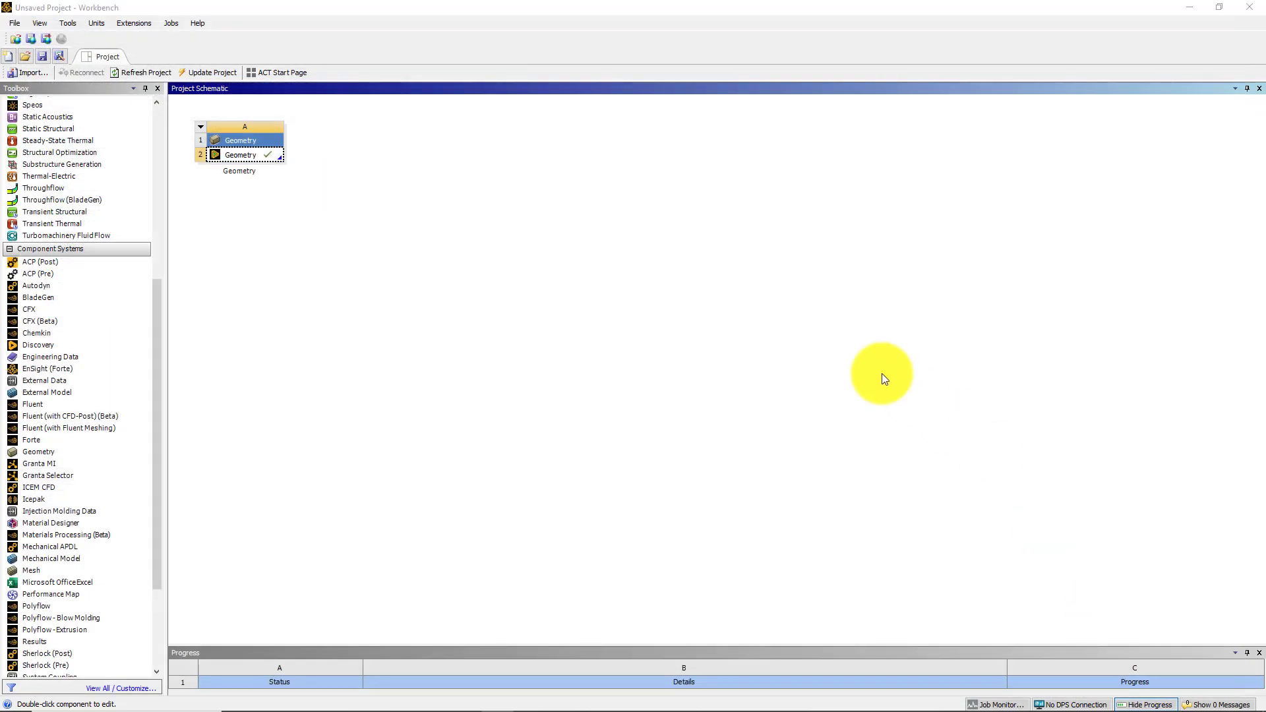
{"action": "double_click", "coordinate": [243, 156]}
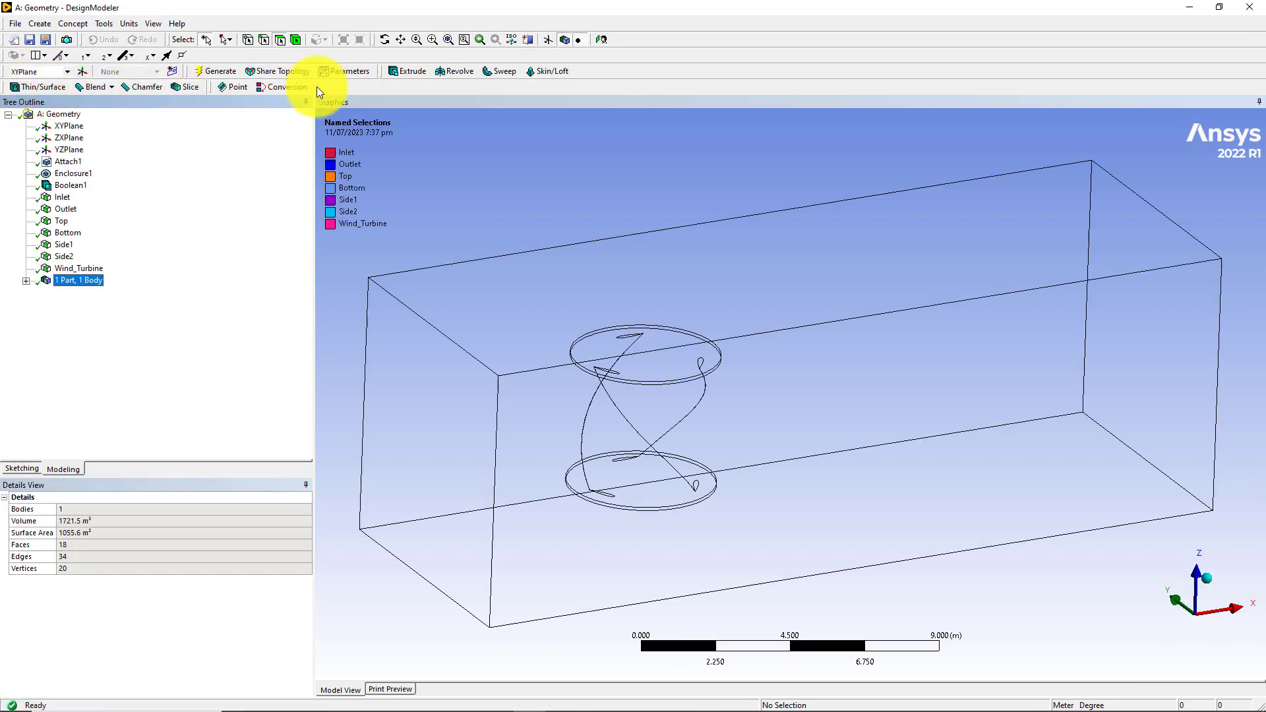
{"action": "middle_click_drag", "start_coordinate": [606, 276], "coordinate": [693, 263]}
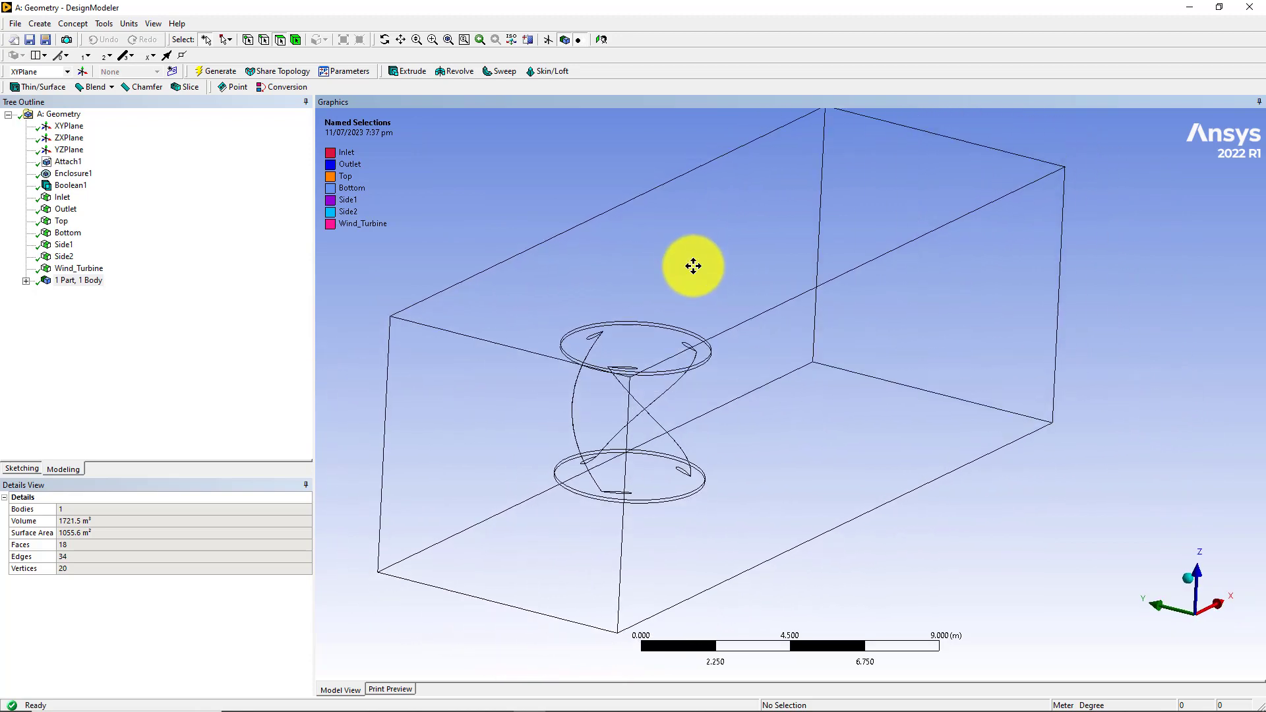
- Examine the list of available add-ins and leave it without applying any changes
{"action": "left_click", "coordinate": [99, 23]}
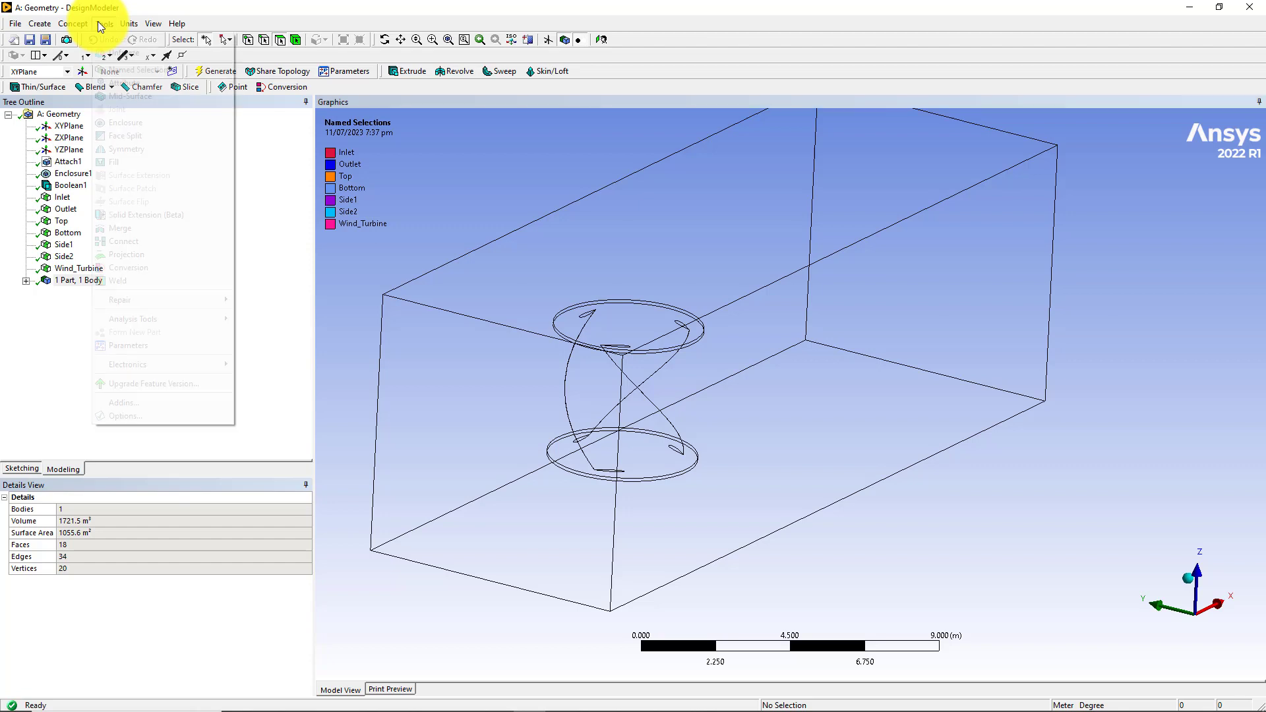
{"action": "left_click", "coordinate": [137, 405]}
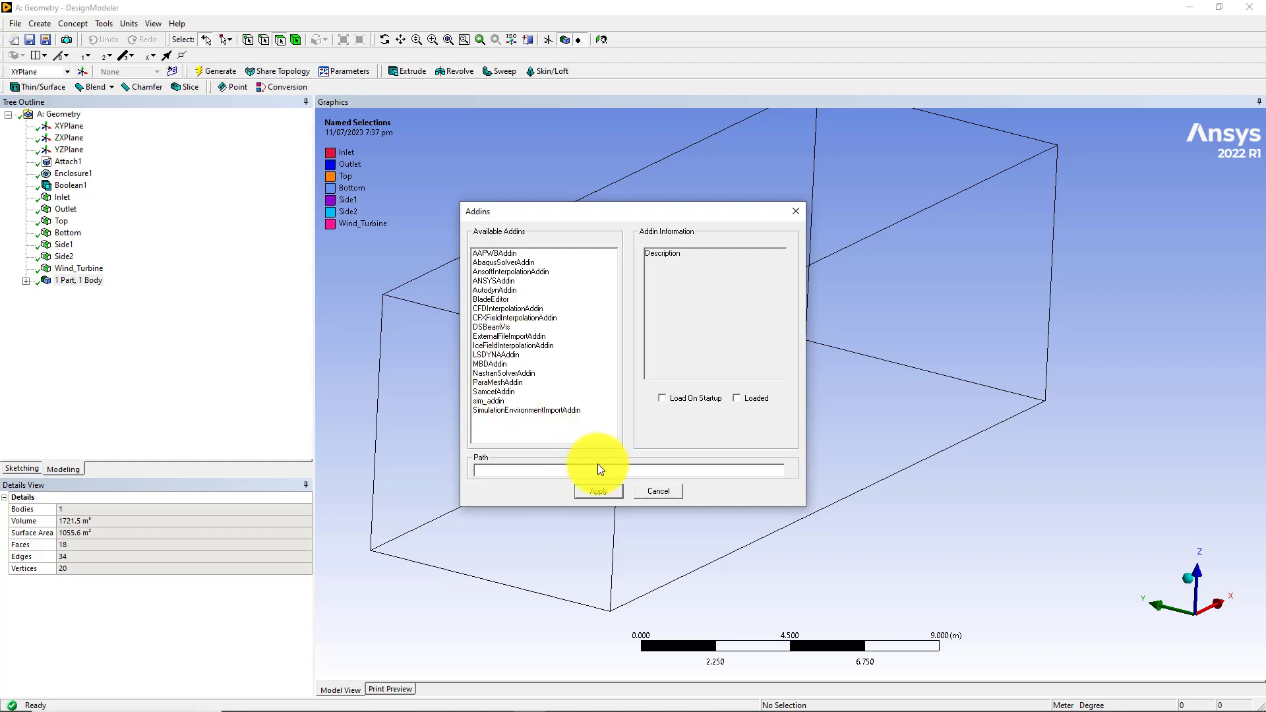
{"action": "left_click", "coordinate": [663, 491]}
- Open the DesignModeler options and examine the User Interface settings under Common Settings
{"action": "left_click", "coordinate": [108, 29]}
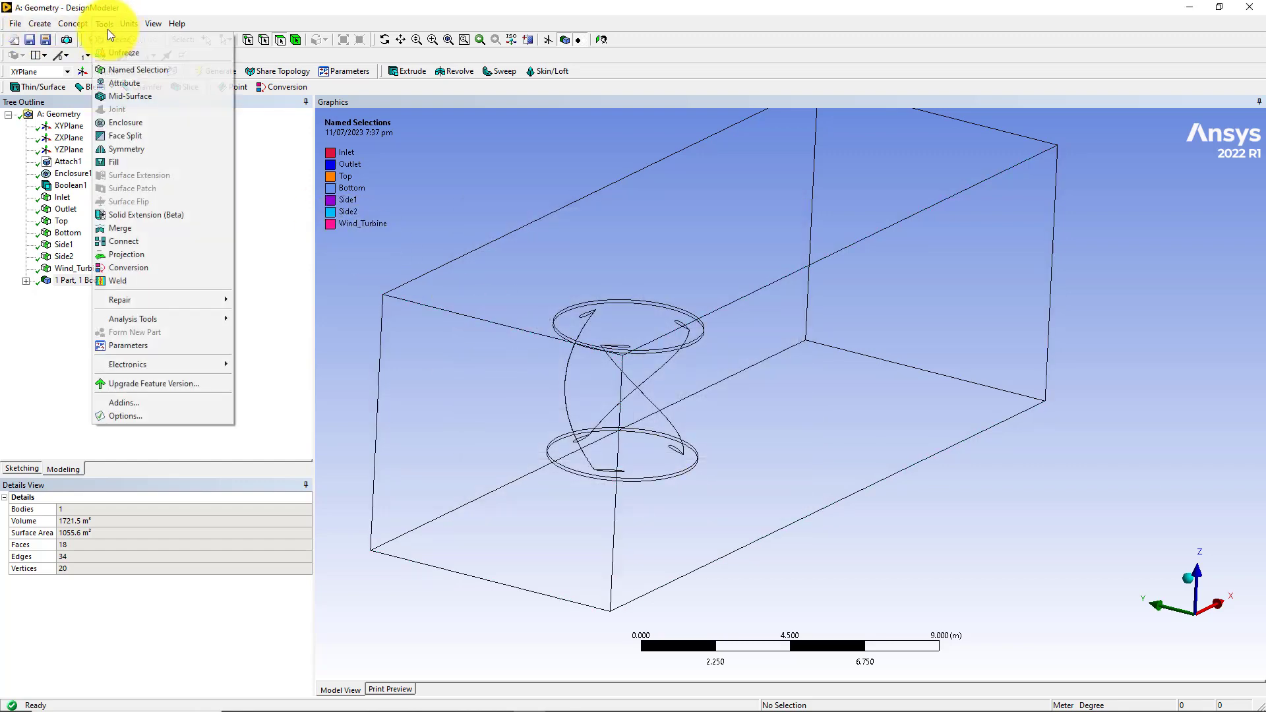
{"action": "left_click", "coordinate": [131, 418]}
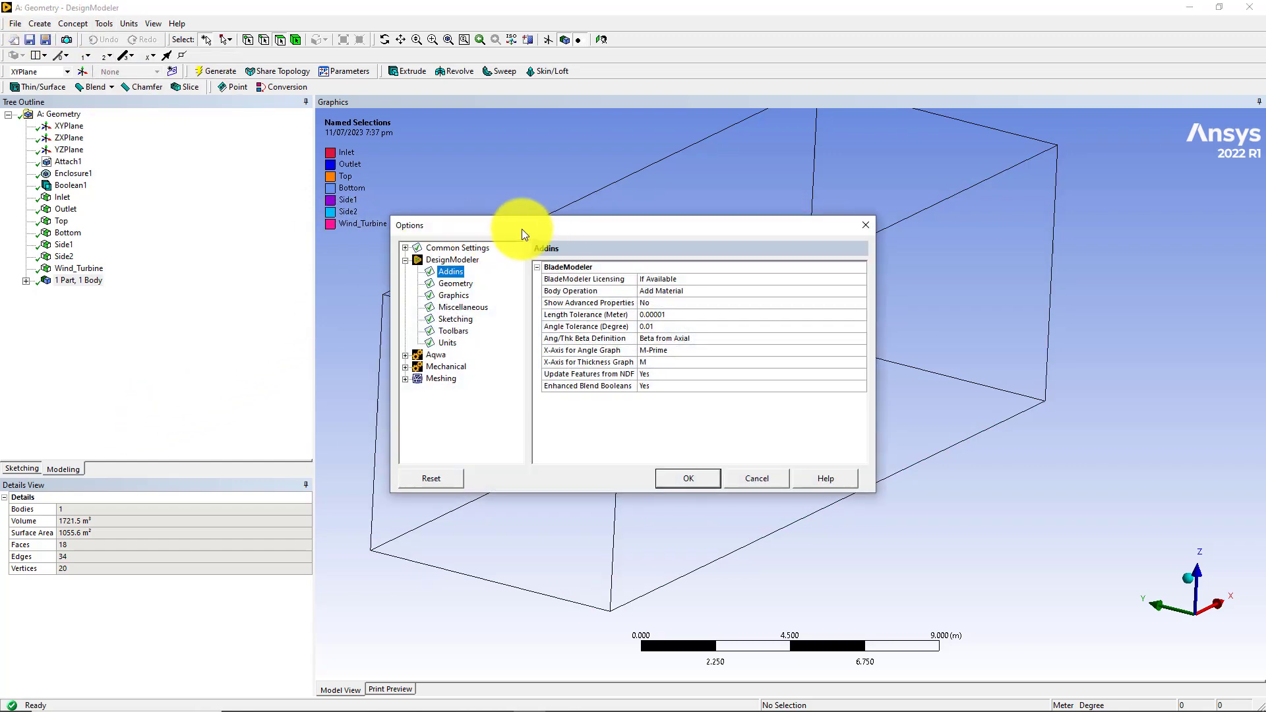
{"action": "left_click", "coordinate": [449, 250]}
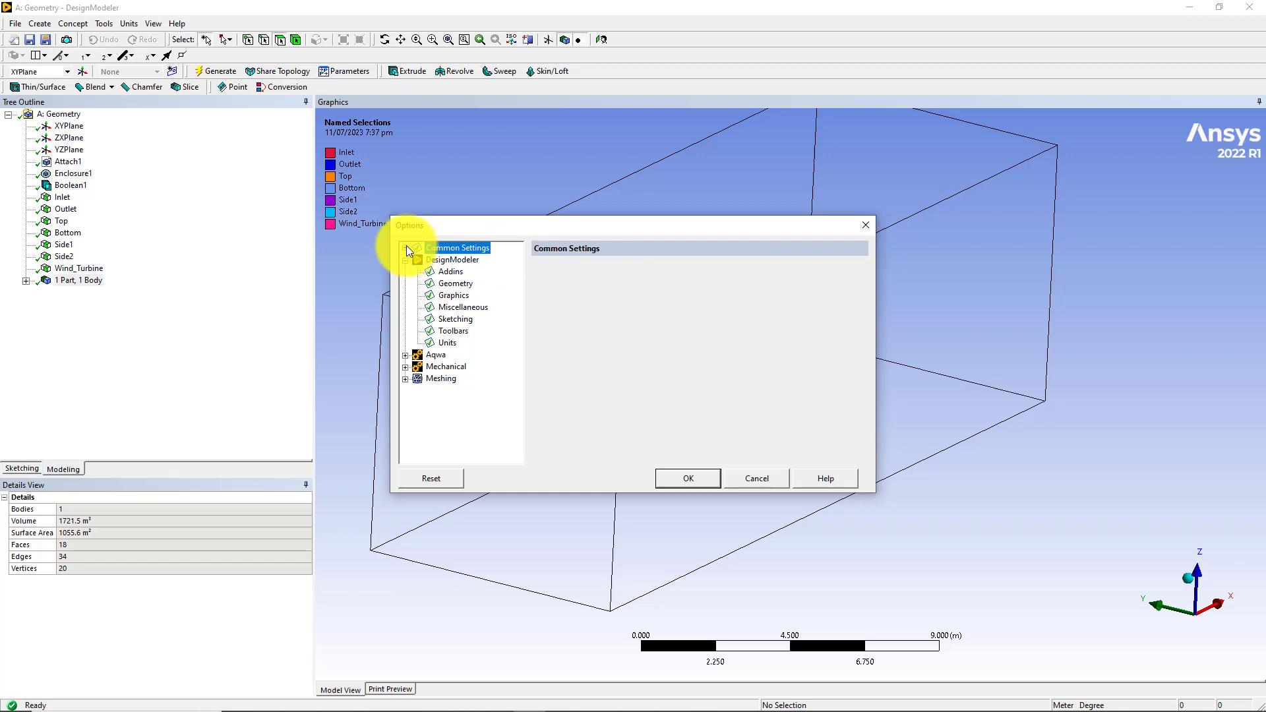
{"action": "left_click", "coordinate": [406, 247]}
{"action": "left_click", "coordinate": [460, 261]}
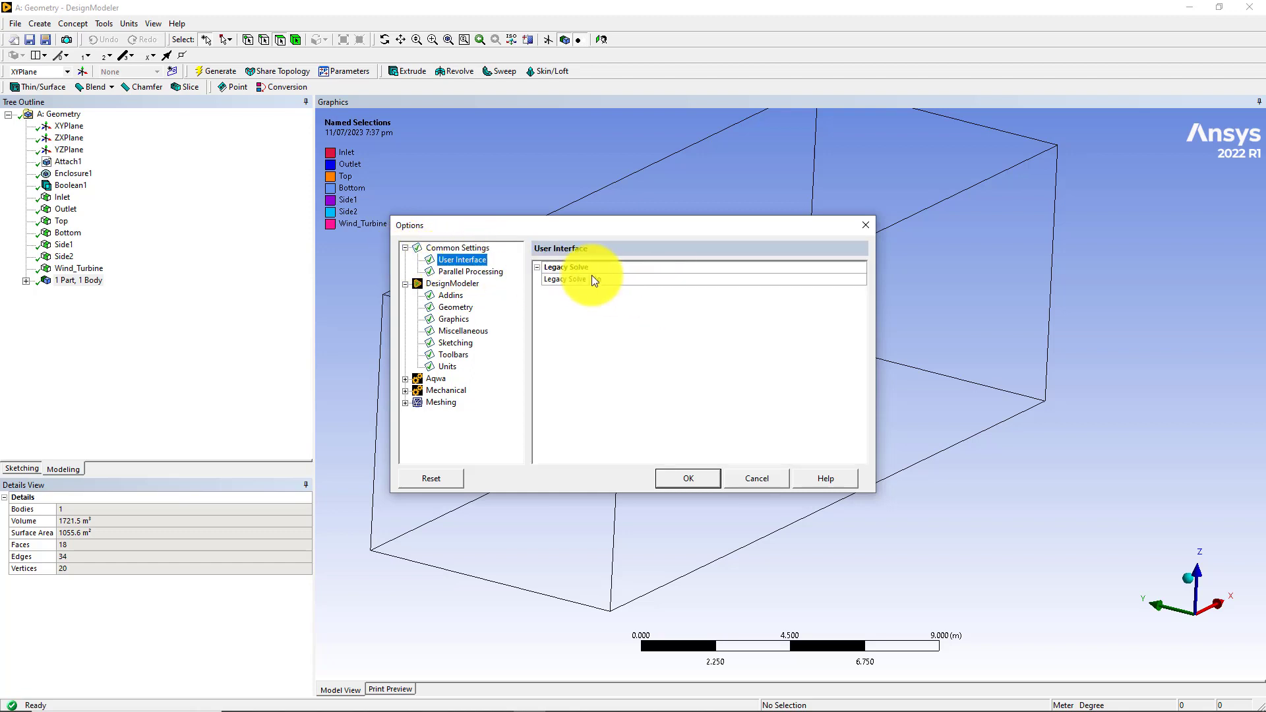
- Set the Number of Processors to 3 in the Parallel Processing options
{"action": "left_click", "coordinate": [482, 272]}
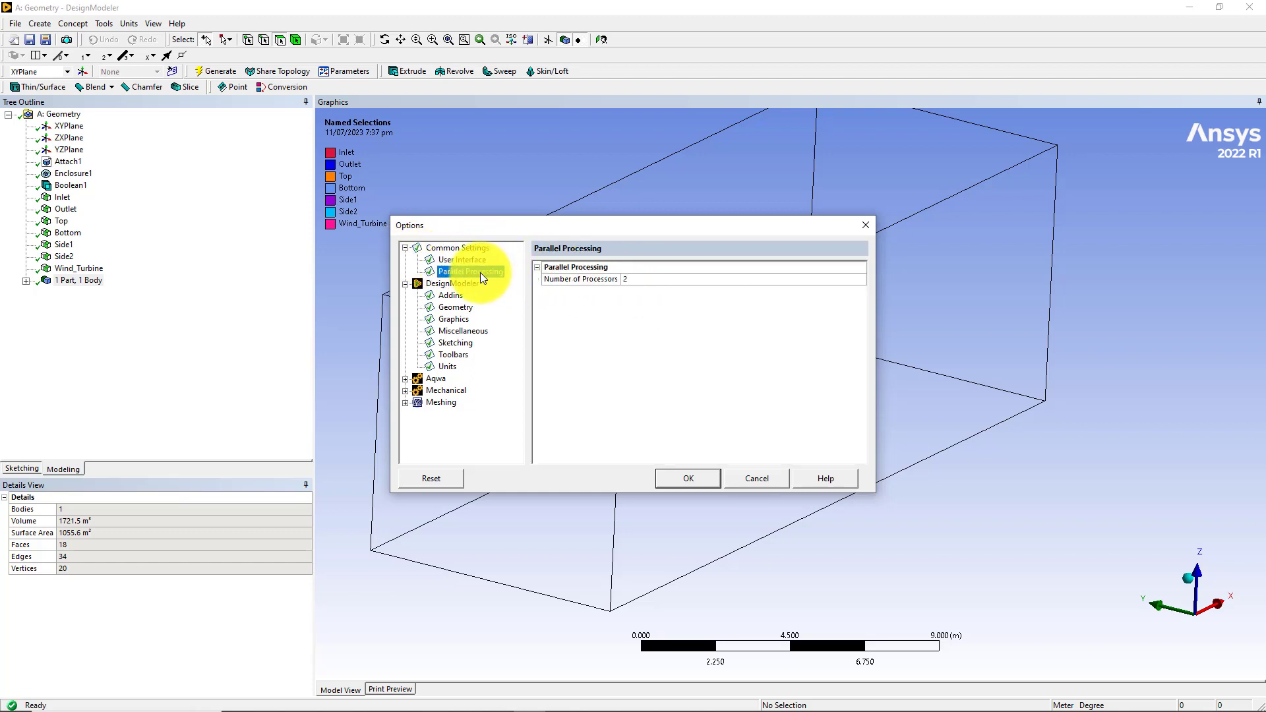
{"action": "left_click", "coordinate": [647, 279]}
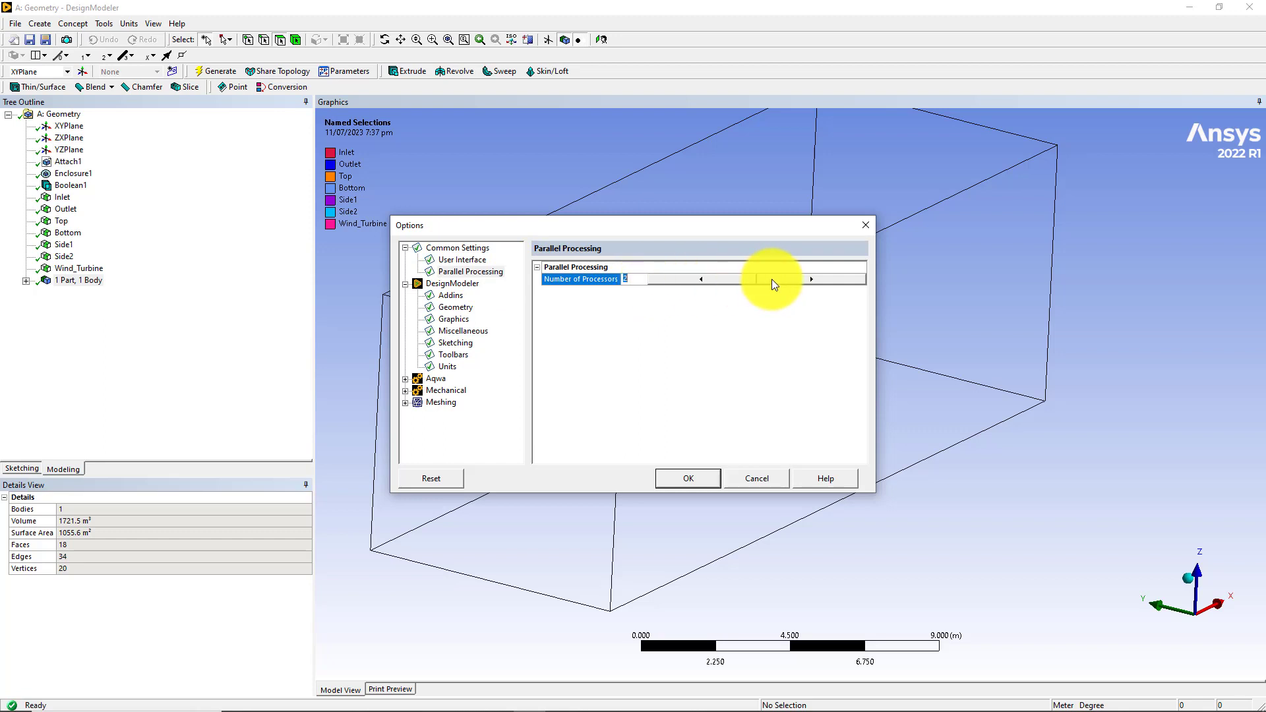
{"action": "type", "text": "3"}
- Examine the DesignModeler Geometry options, including the Problematic Geometry Limit and the Measurement Accuracy choices
{"action": "left_click", "coordinate": [447, 308]}
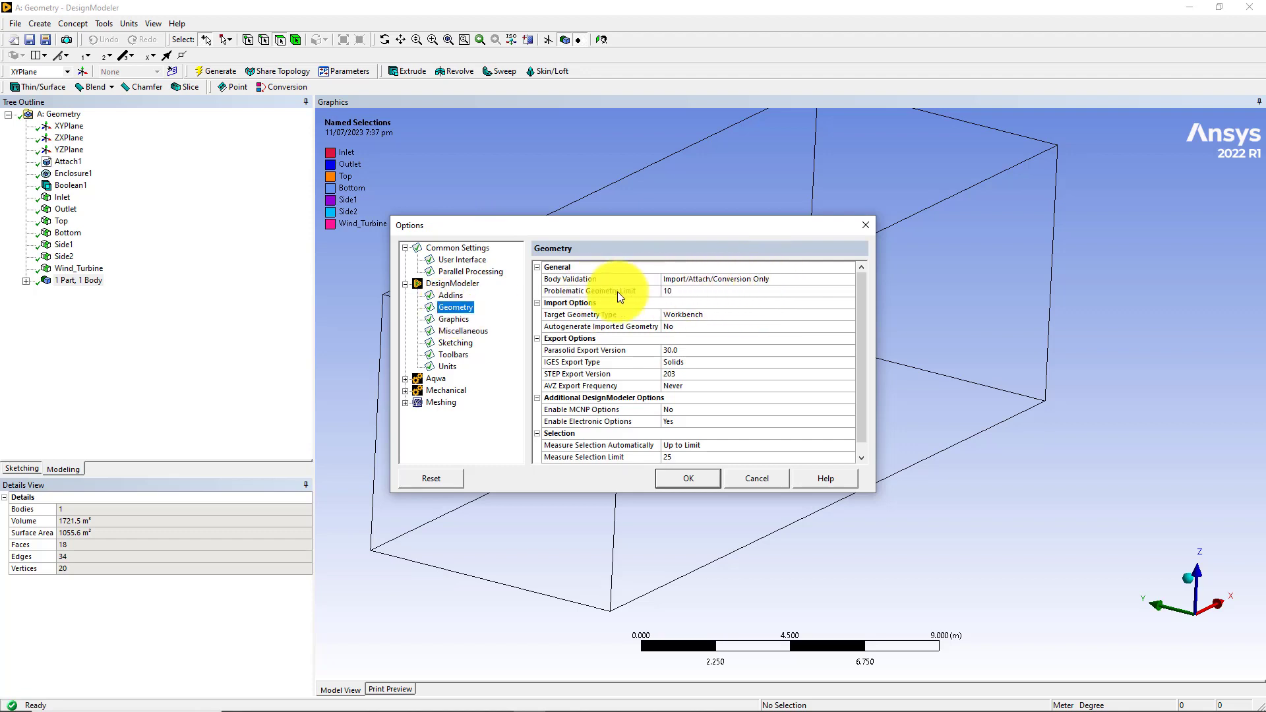
{"action": "left_click", "coordinate": [678, 292]}
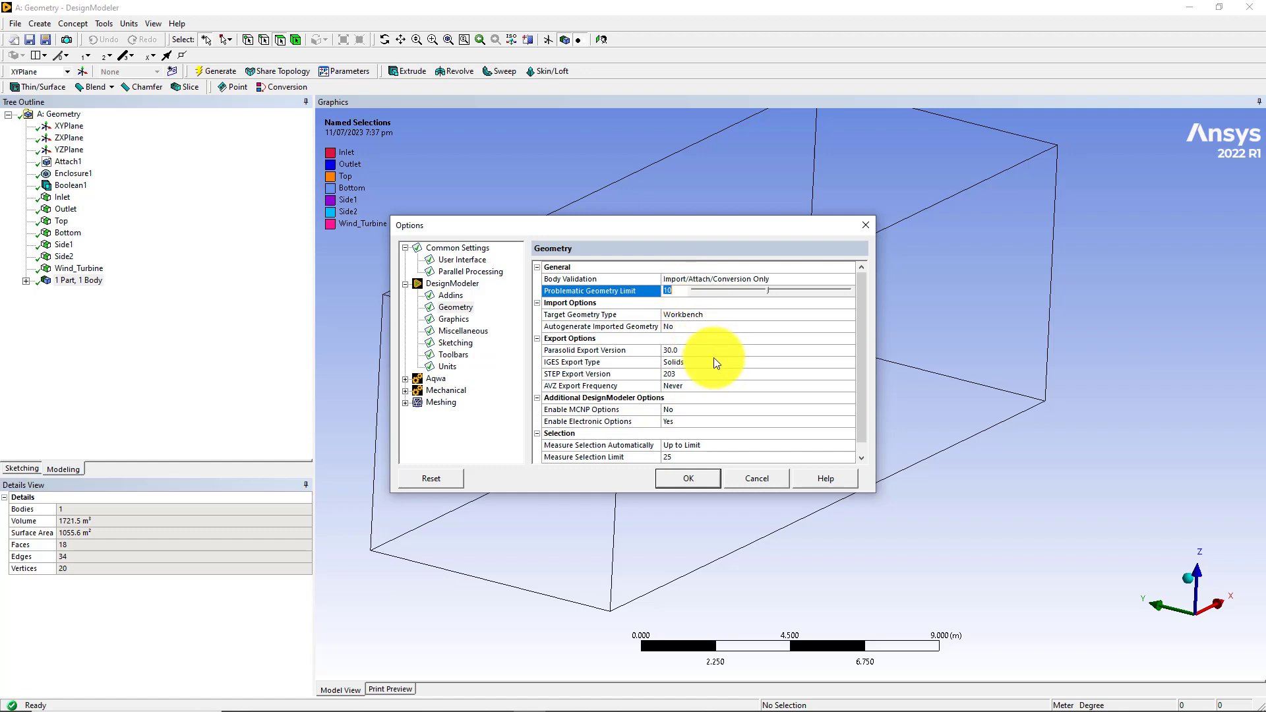
{"action": "scroll", "coordinate": [714, 357], "scroll_direction": "down", "scroll_amount": 1}
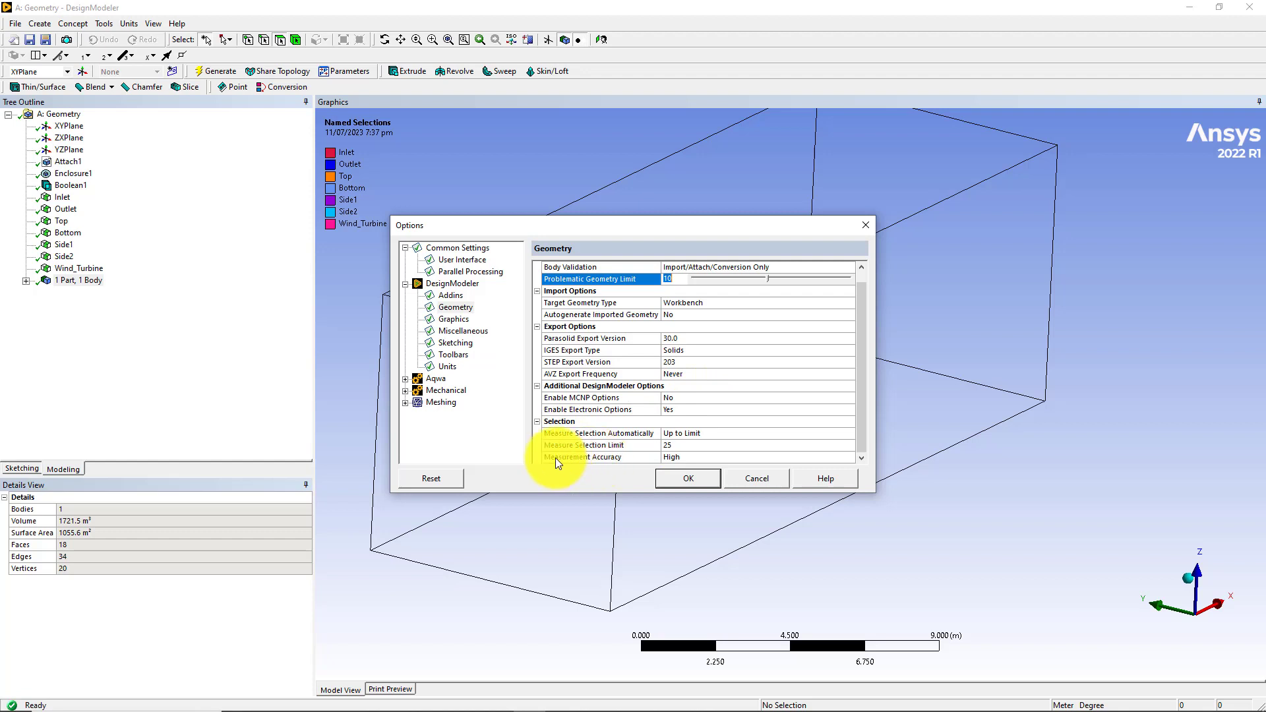
{"action": "left_click", "coordinate": [714, 457]}
{"action": "left_click", "coordinate": [852, 459]}
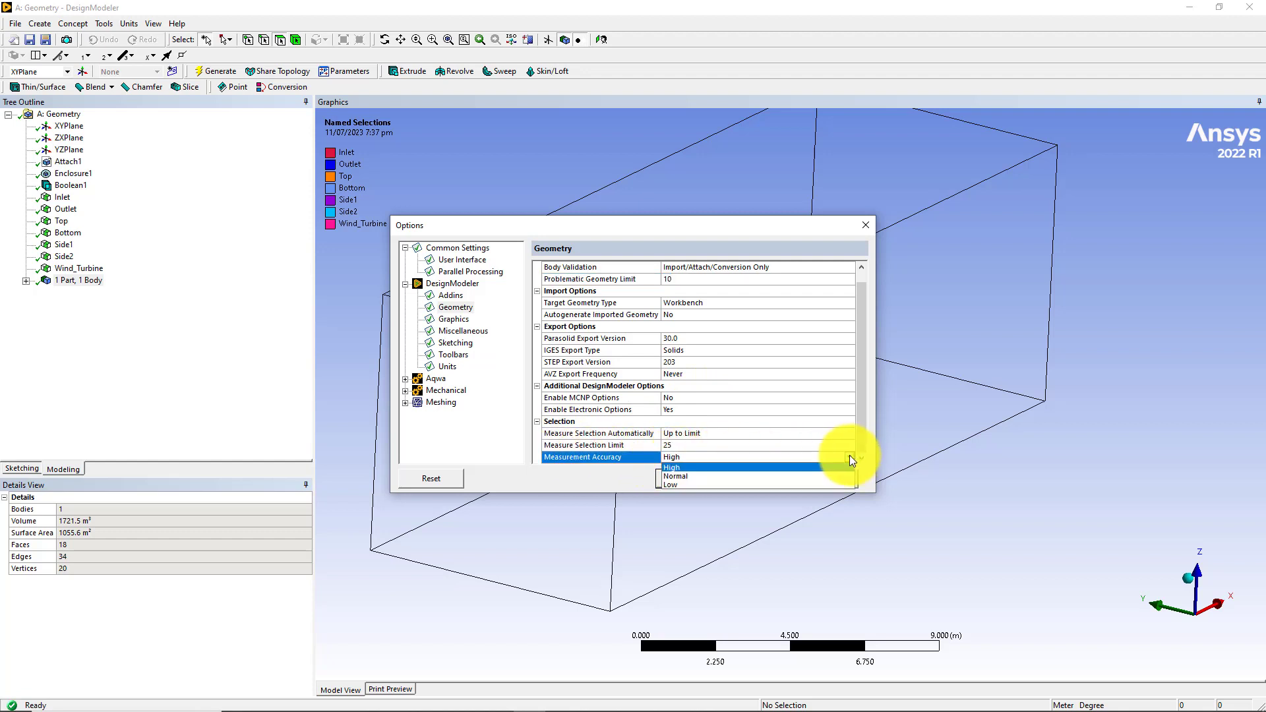
- Review the DesignModeler Graphics options with the dialog moved clear of the model, and accept the options
{"action": "left_click", "coordinate": [454, 319]}
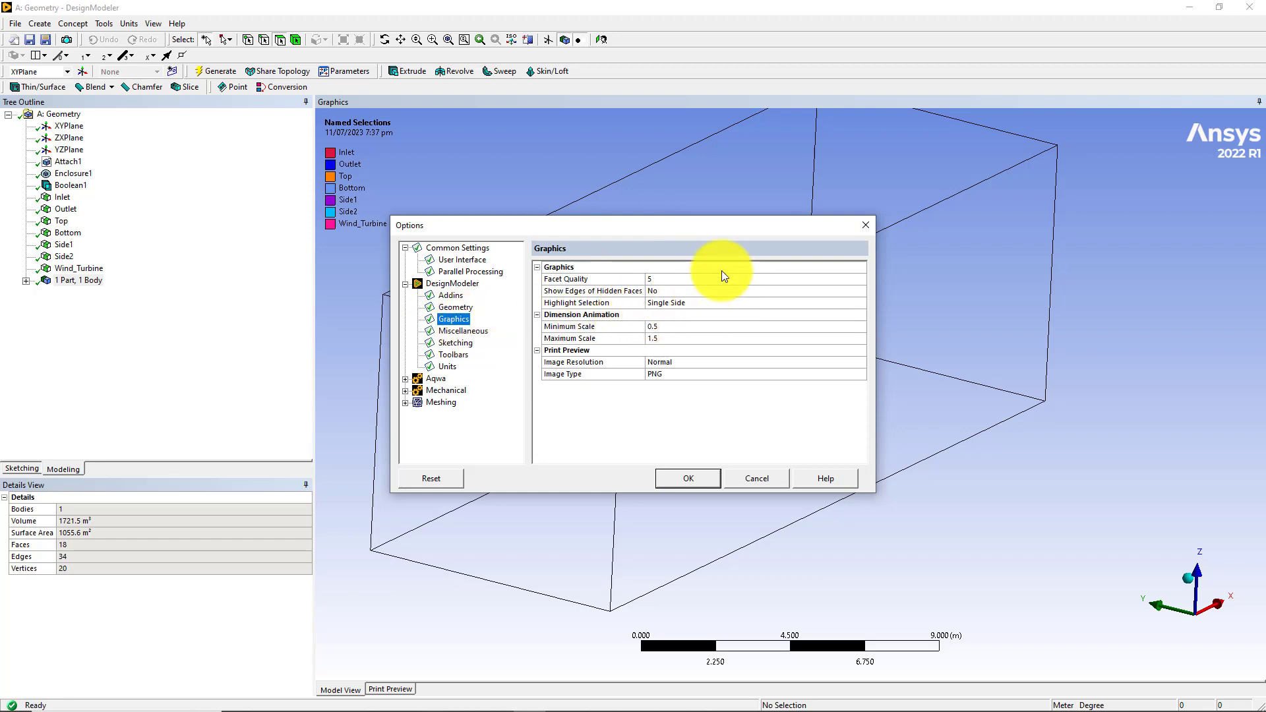
{"action": "left_click_drag", "start_coordinate": [650, 235], "coordinate": [1045, 184]}
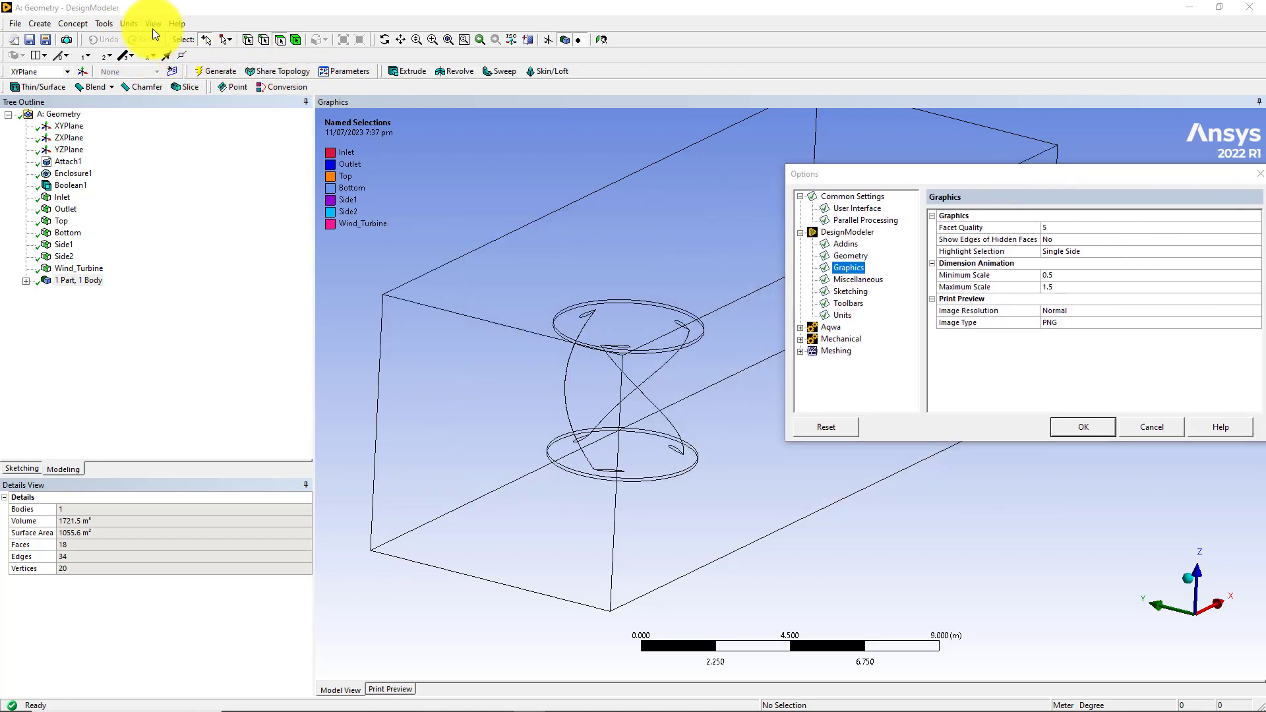
{"action": "left_click", "coordinate": [1083, 427]}
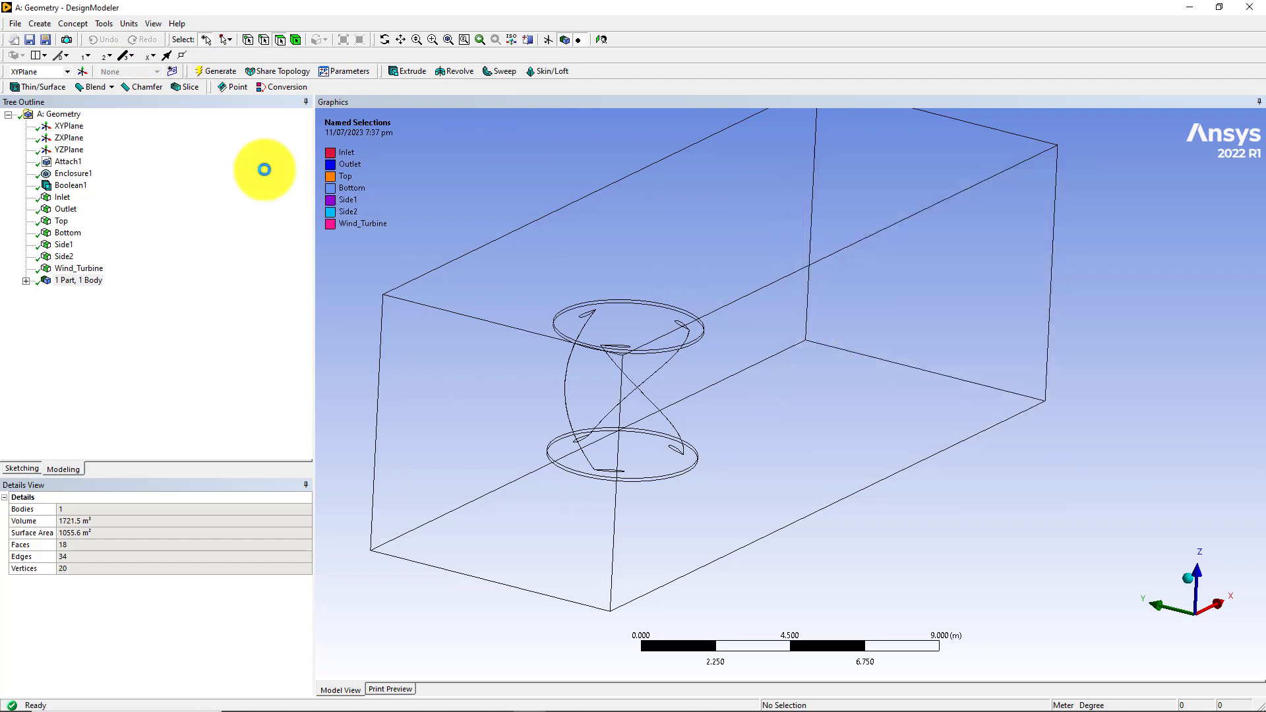
- Display the model as Shaded Exterior and Edges and hide the Inlet, Top and Side1 faces to expose the wind turbine
{"action": "left_click", "coordinate": [153, 25]}
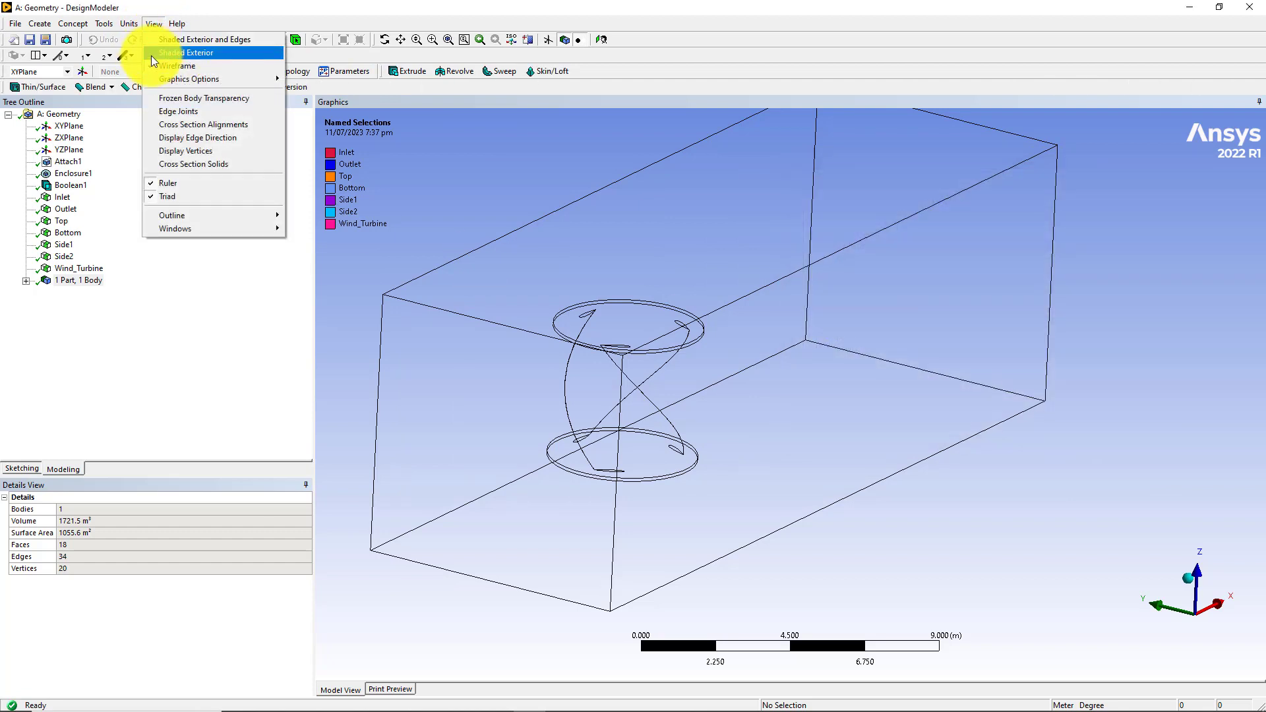
{"action": "left_click", "coordinate": [170, 46]}
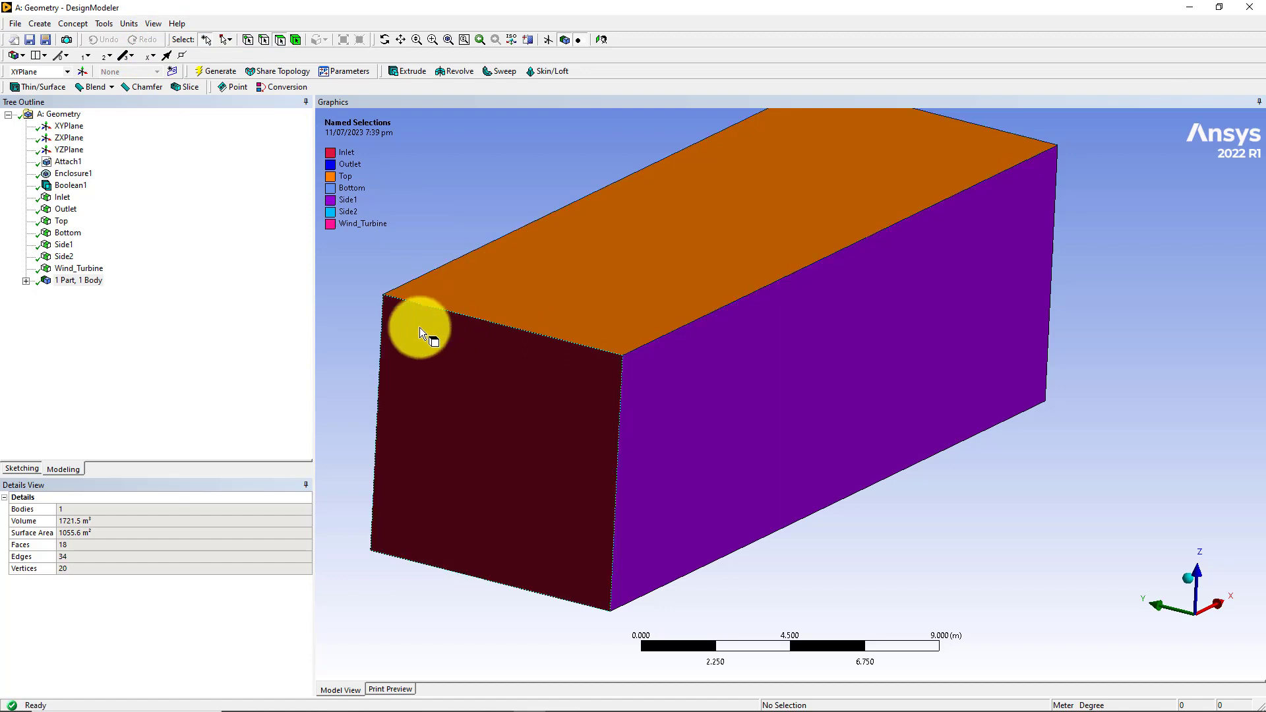
{"action": "left_click", "coordinate": [498, 375]}
{"action": "left_click", "coordinate": [573, 302], "text": "ctrl"}
{"action": "left_click", "coordinate": [685, 373], "text": "ctrl"}
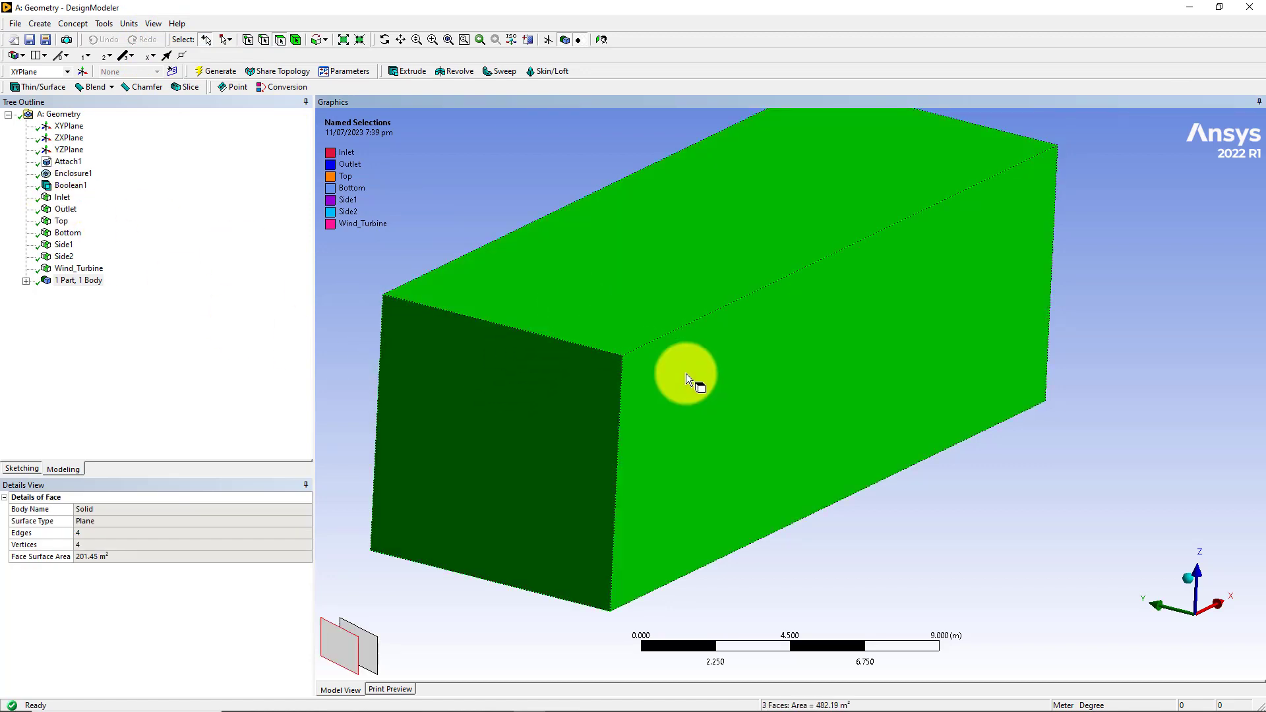
{"action": "right_click", "coordinate": [673, 370]}
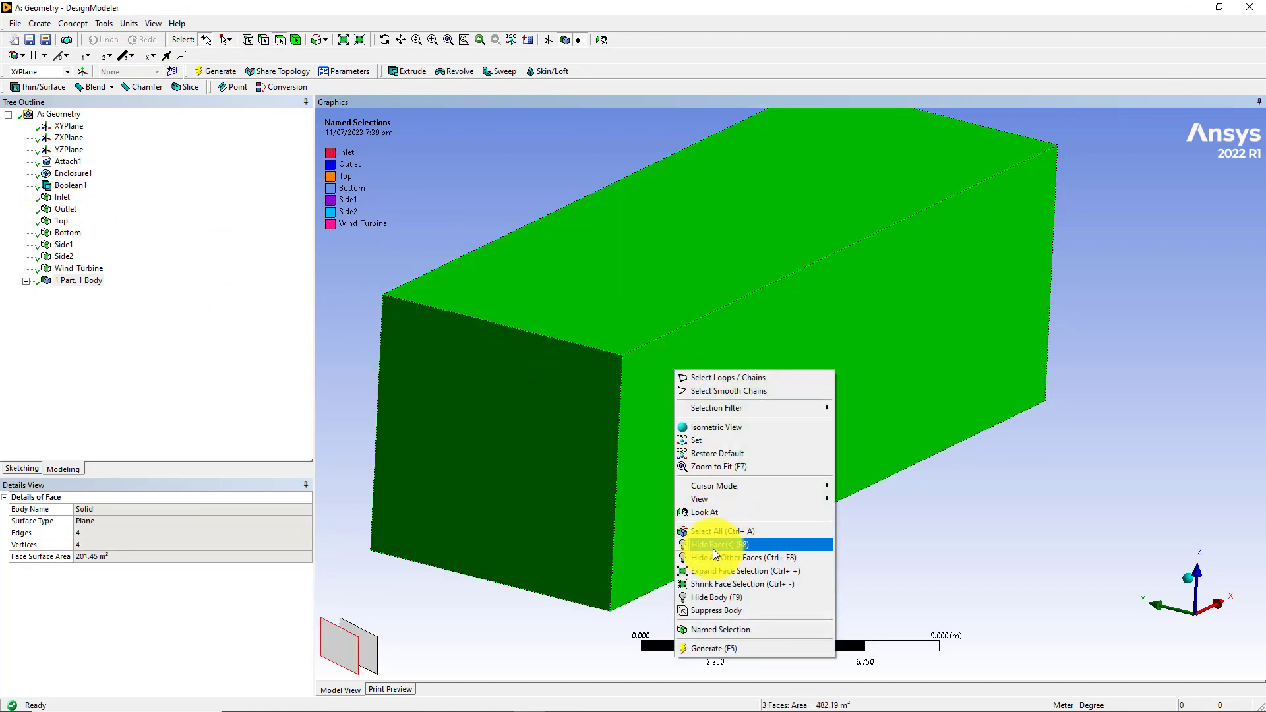
{"action": "left_click", "coordinate": [713, 546]}
{"action": "scroll", "coordinate": [646, 429], "scroll_direction": "up", "scroll_amount": 5}
{"action": "scroll", "coordinate": [682, 405], "scroll_direction": "up", "scroll_amount": 6}
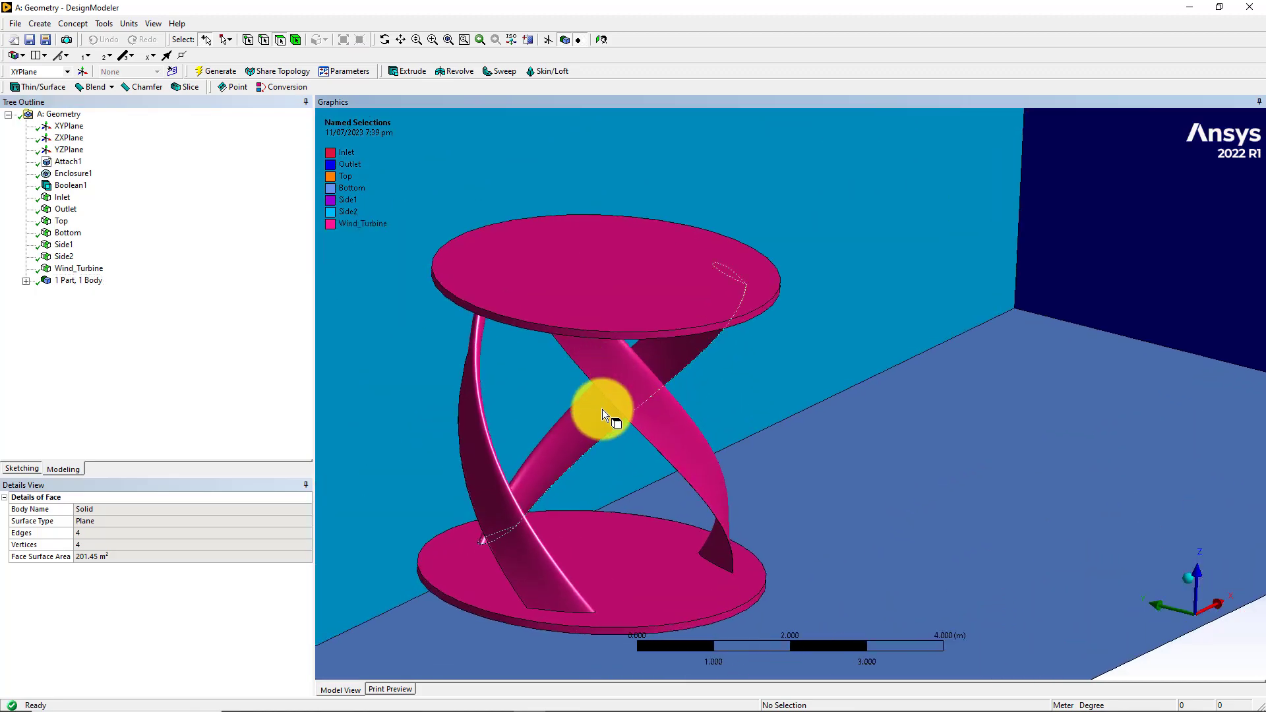
- Set the Facet Quality to 1 in the DesignModeler Graphics options and apply the change to the current model
{"action": "middle_click_drag", "start_coordinate": [569, 384], "coordinate": [551, 388]}
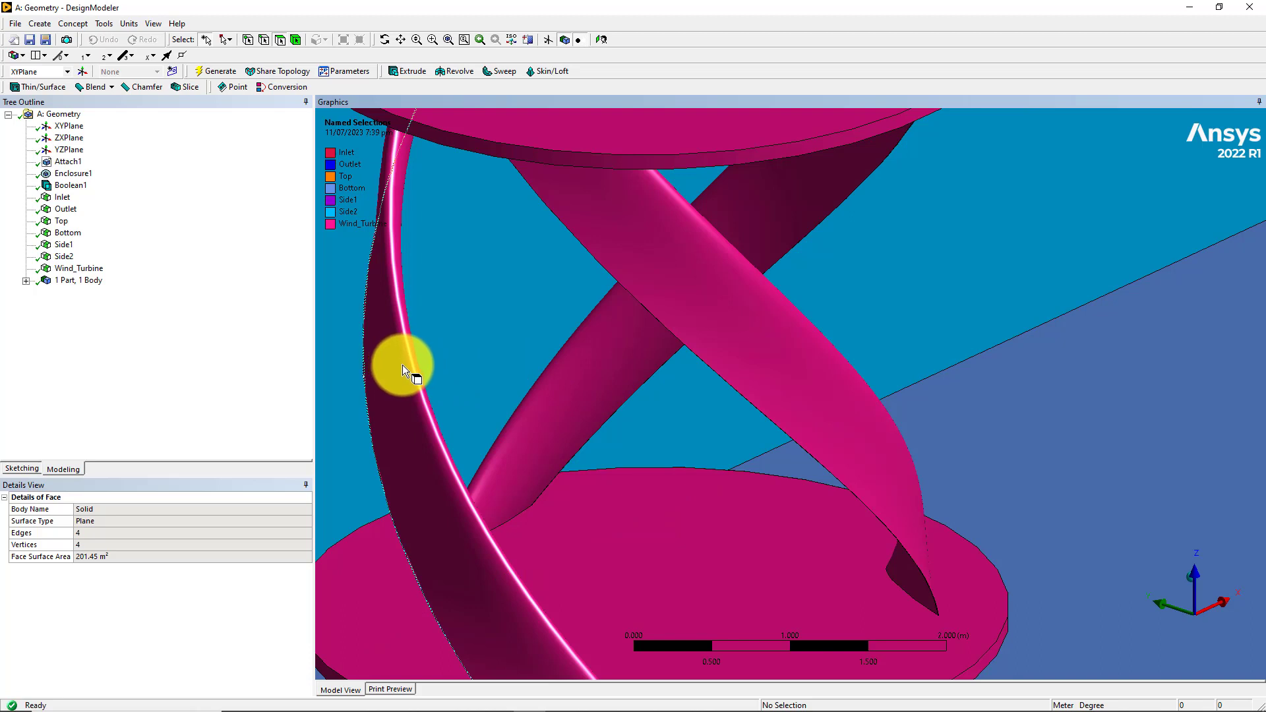
{"action": "left_click", "coordinate": [102, 23]}
{"action": "left_click", "coordinate": [129, 410]}
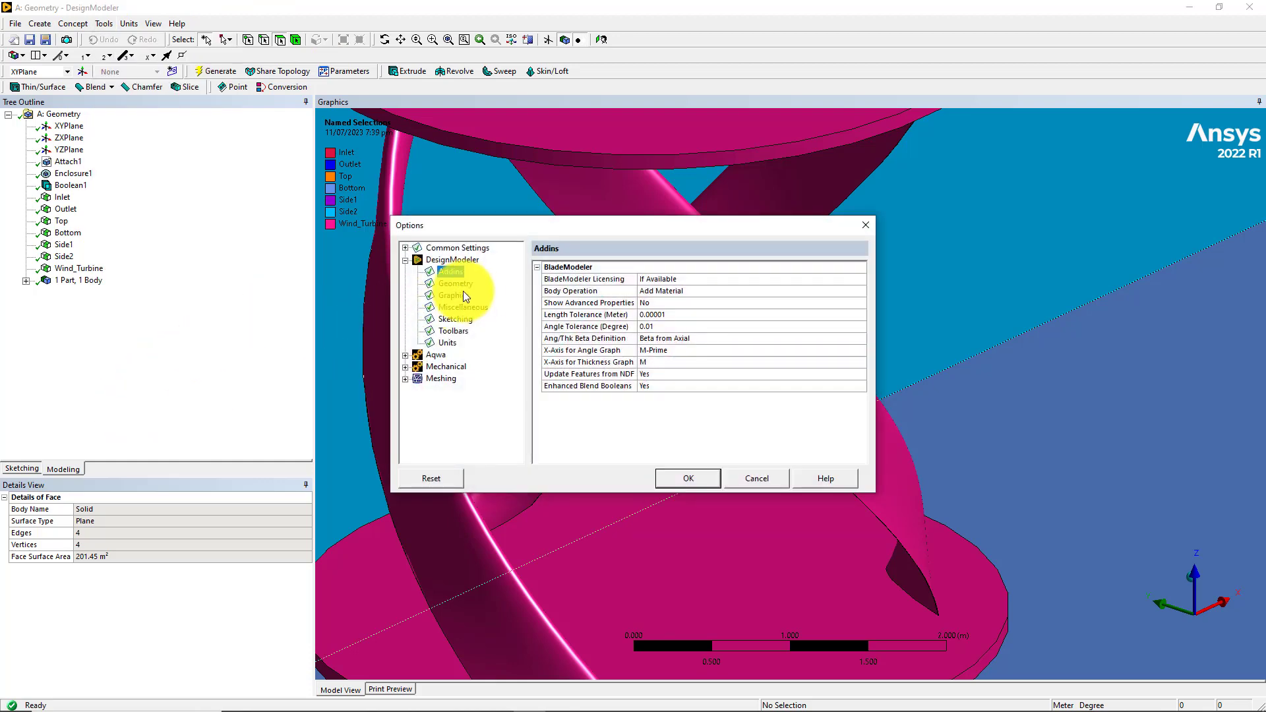
{"action": "left_click", "coordinate": [454, 294]}
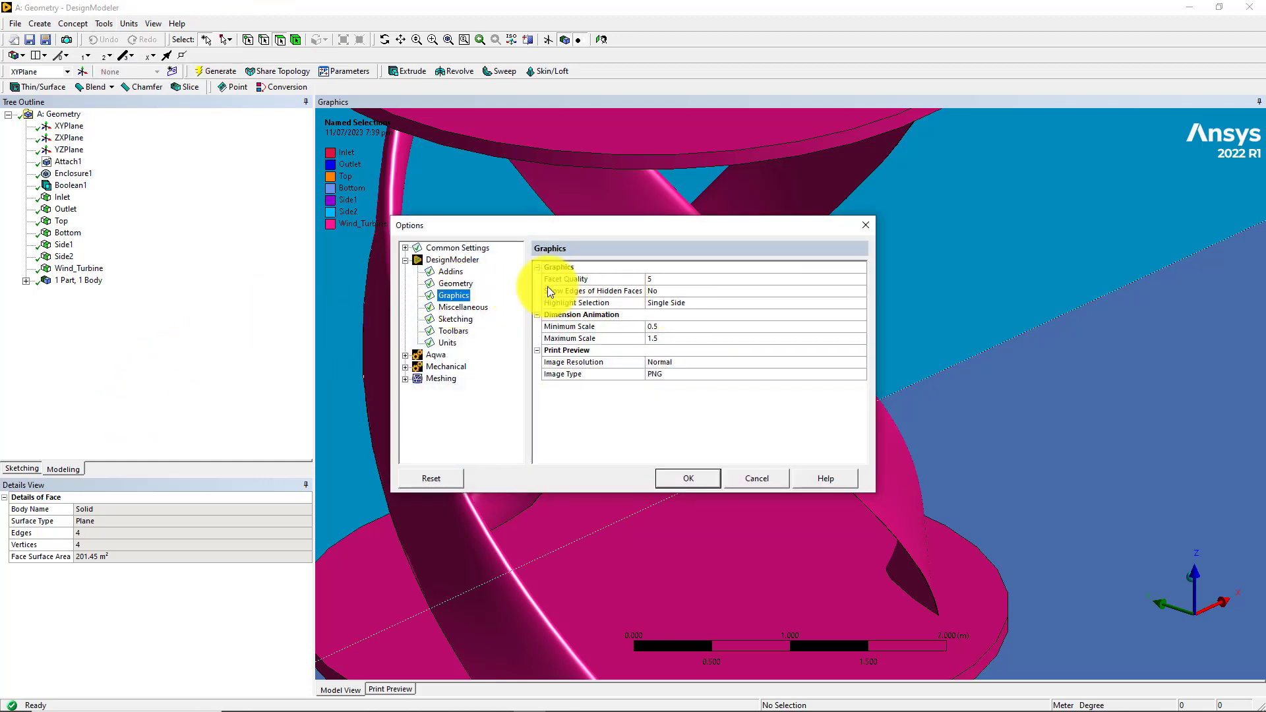
{"action": "left_click", "coordinate": [583, 279]}
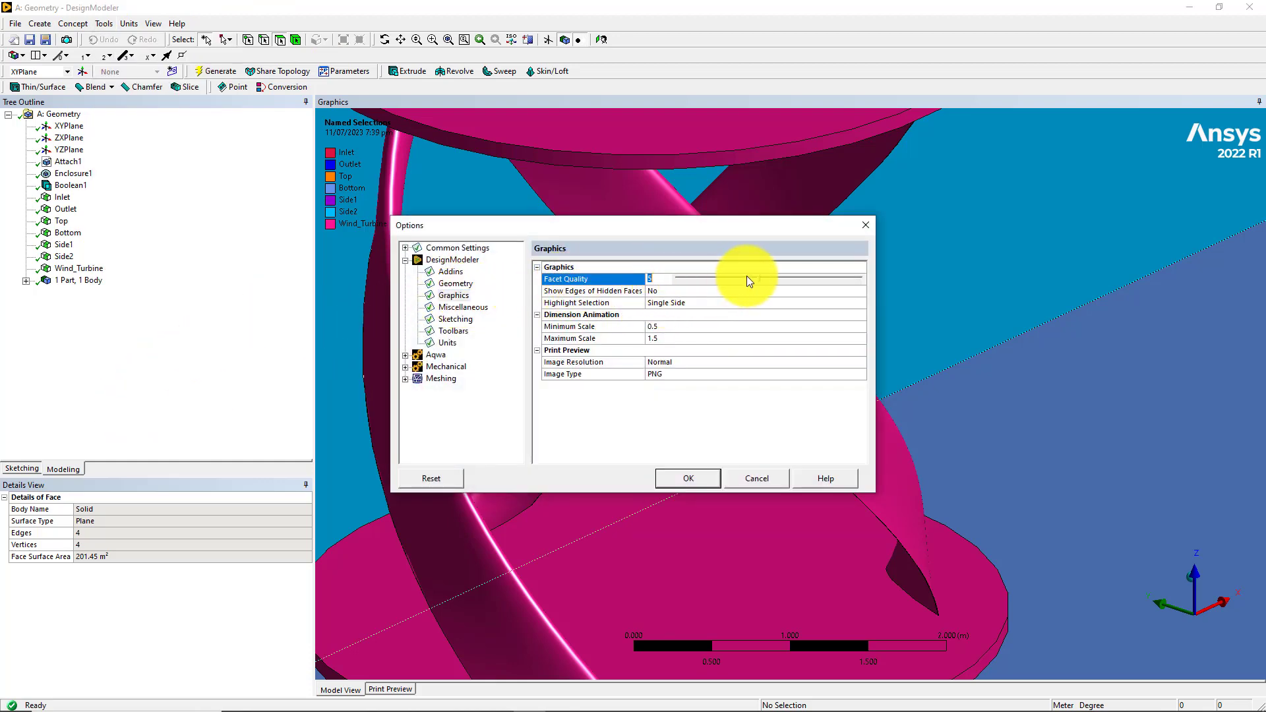
{"action": "left_click_drag", "start_coordinate": [758, 278], "coordinate": [666, 278]}
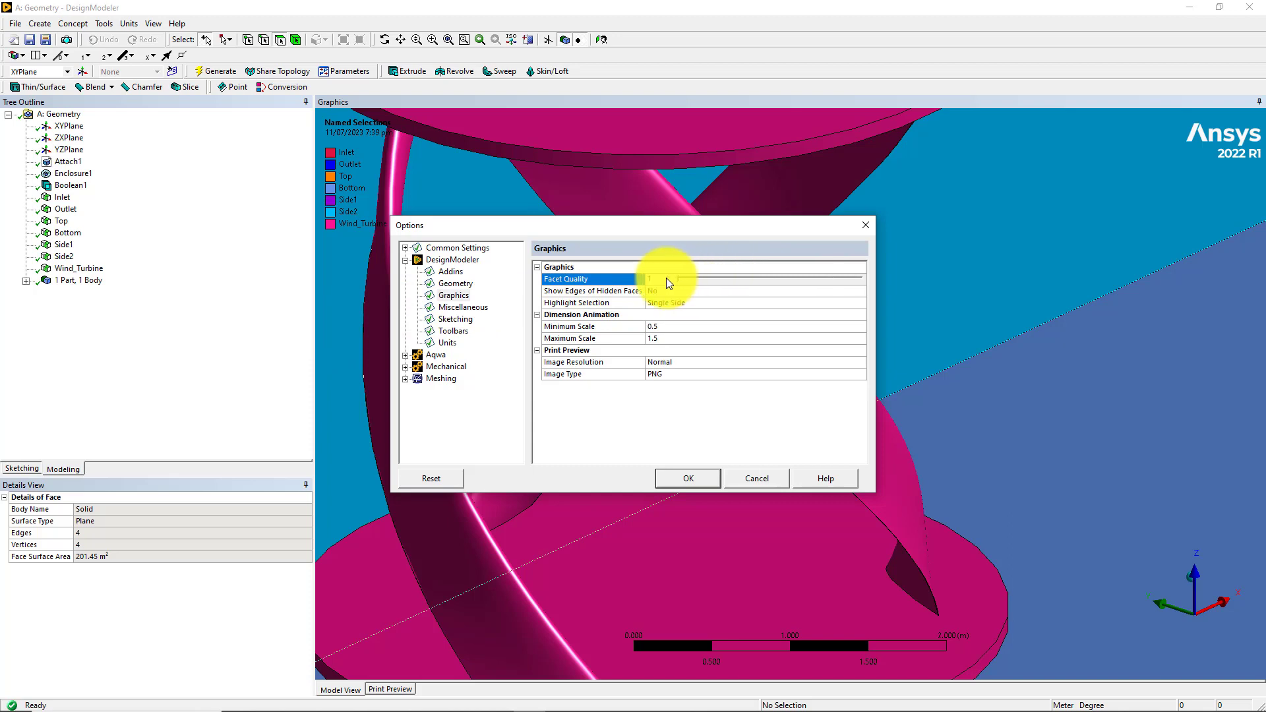
{"action": "left_click", "coordinate": [682, 478]}
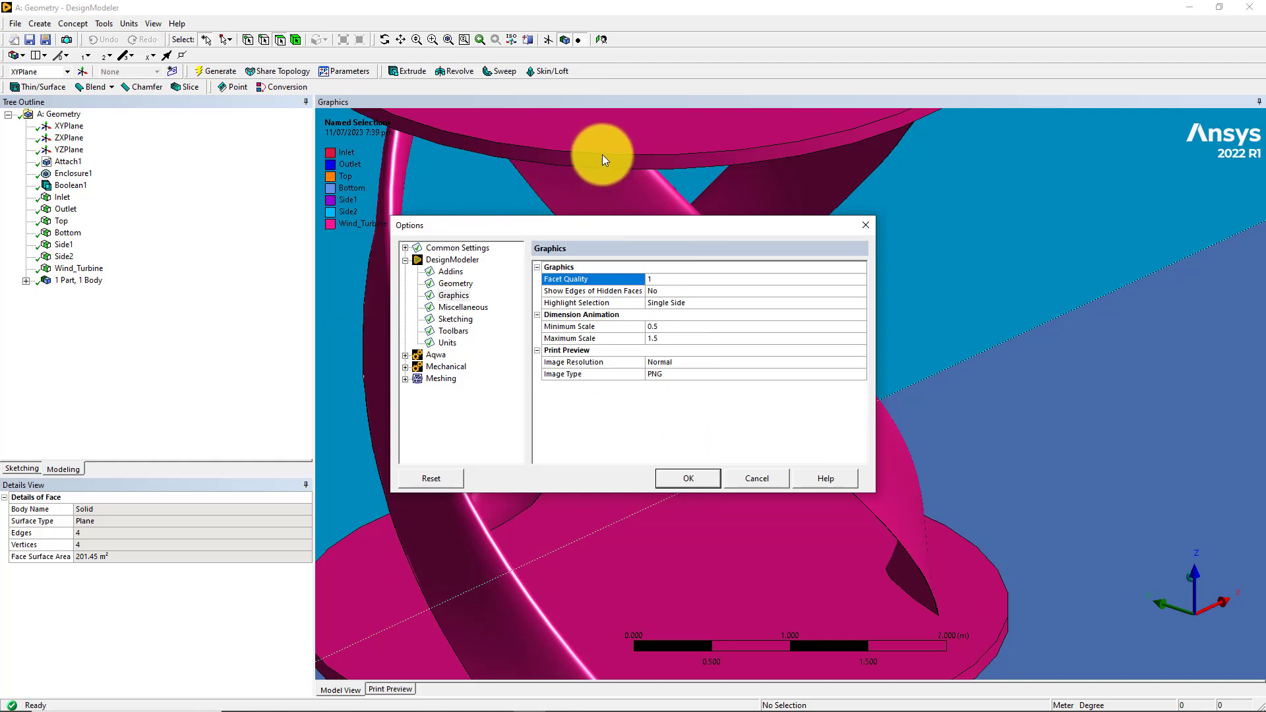
{"action": "left_click", "coordinate": [683, 477]}
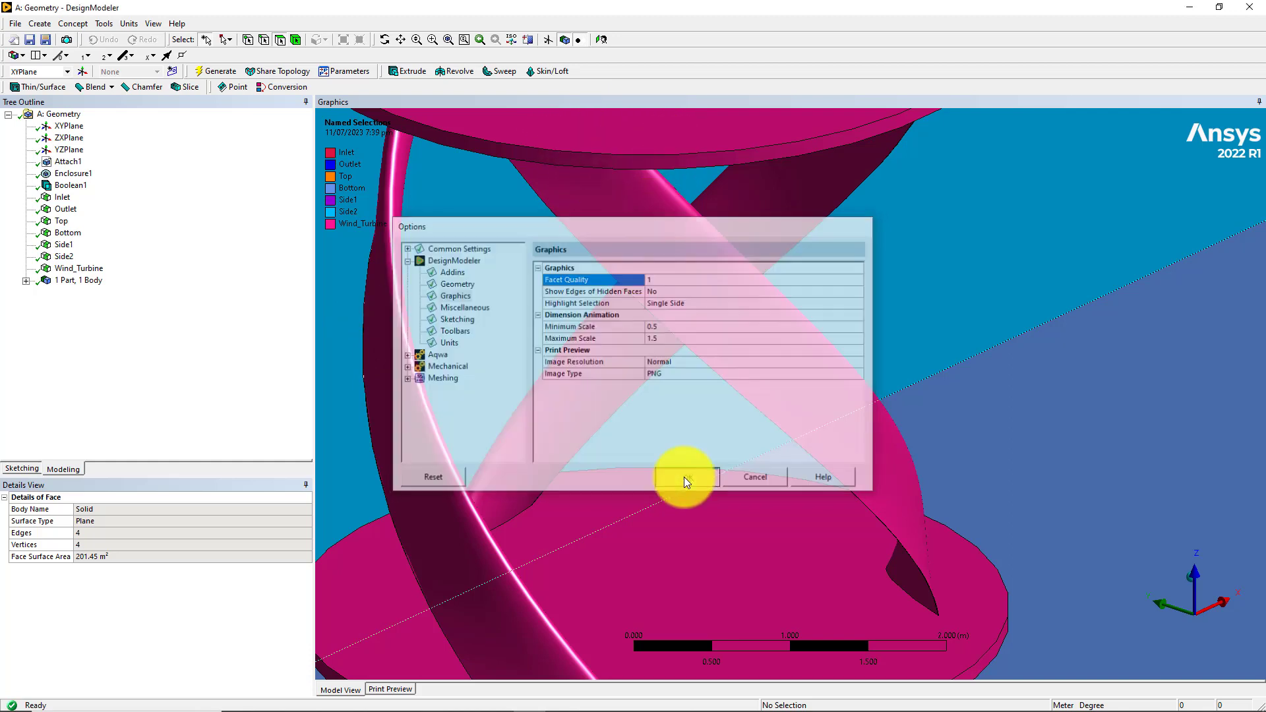
{"action": "left_click", "coordinate": [670, 416]}
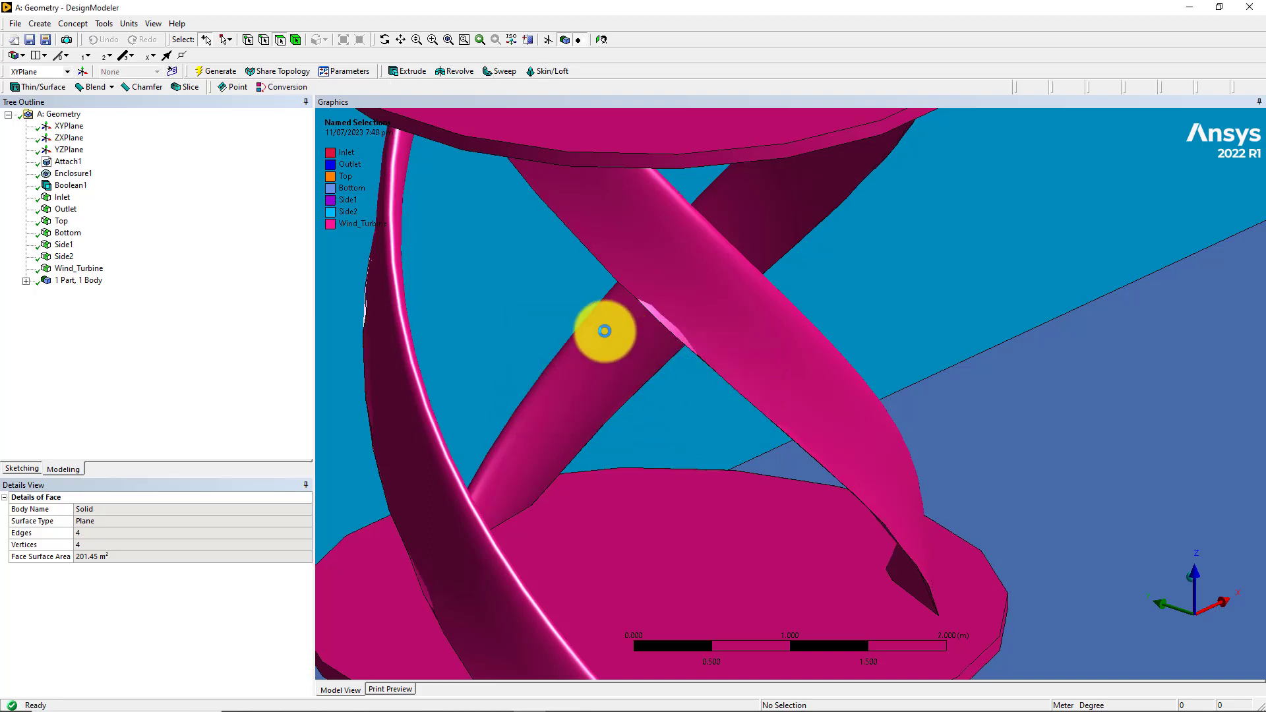
- Examine the faceting of the turbine's end discs and twisted blades up close, including the blade edge near the lower disc
{"action": "middle_click_drag", "start_coordinate": [596, 322], "coordinate": [599, 376], "text": "ctrl"}
{"action": "middle_click_drag", "start_coordinate": [599, 375], "coordinate": [667, 471], "text": "ctrl"}
{"action": "scroll", "coordinate": [667, 472], "scroll_direction": "up", "scroll_amount": 5}
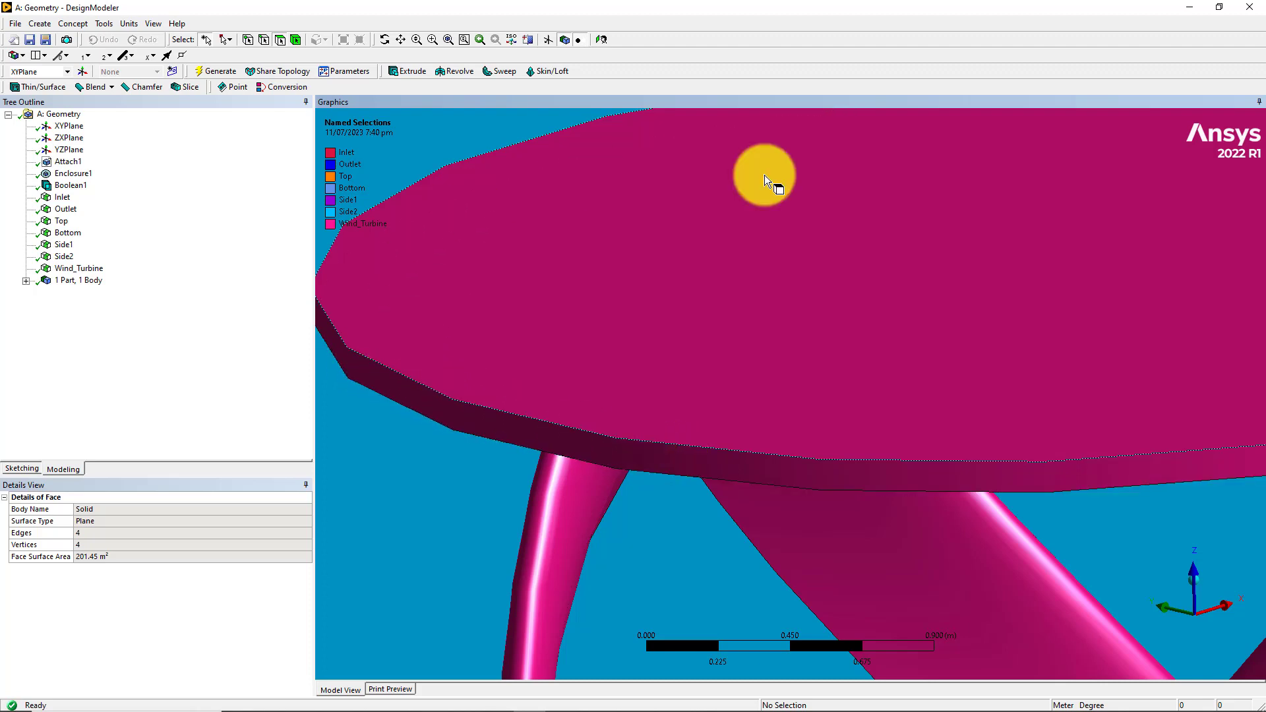
{"action": "middle_click_drag", "start_coordinate": [353, 362], "coordinate": [574, 116], "text": "ctrl"}
{"action": "middle_click_drag", "start_coordinate": [503, 417], "coordinate": [466, 281]}
{"action": "scroll", "coordinate": [758, 411], "scroll_direction": "up", "scroll_amount": 3}
{"action": "middle_click_drag", "start_coordinate": [758, 410], "coordinate": [943, 412], "text": "ctrl"}
{"action": "scroll", "coordinate": [653, 508], "scroll_direction": "down", "scroll_amount": 3}
{"action": "scroll", "coordinate": [666, 515], "scroll_direction": "down", "scroll_amount": 4}
{"action": "middle_click_drag", "start_coordinate": [1226, 468], "coordinate": [951, 448], "text": "ctrl"}
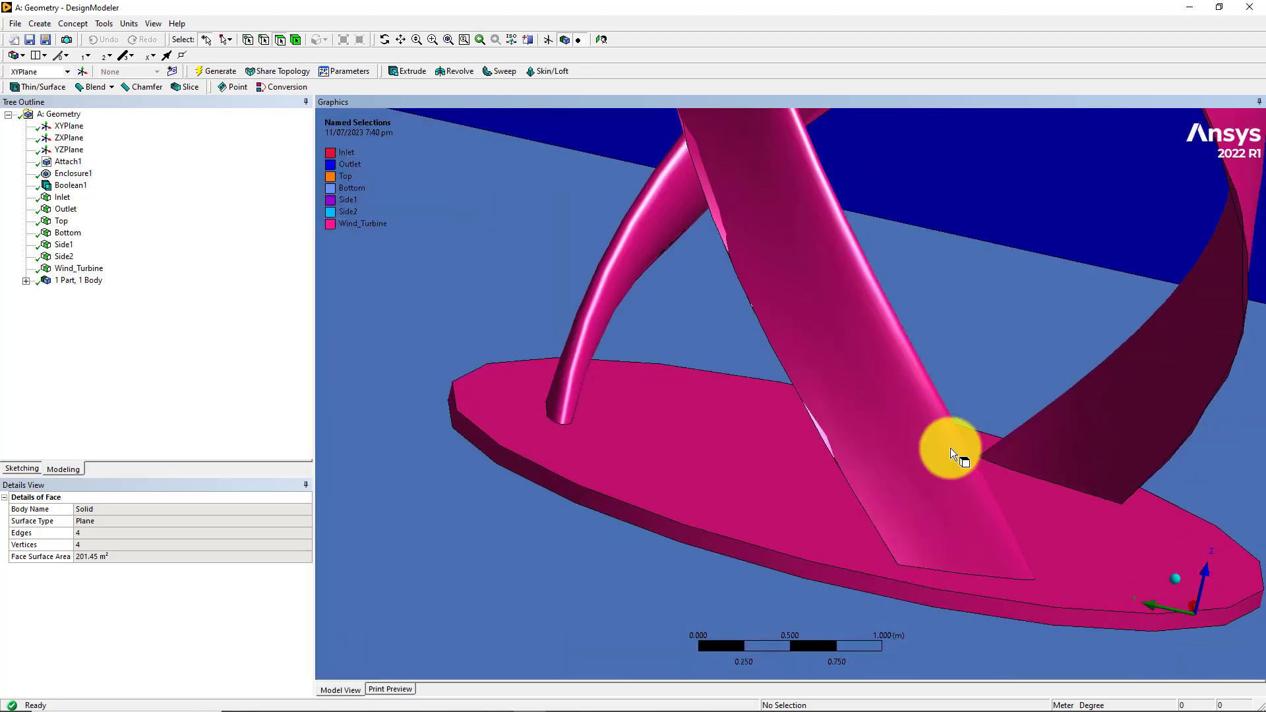
{"action": "scroll", "coordinate": [939, 451], "scroll_direction": "up", "scroll_amount": 6}
{"action": "middle_click_drag", "start_coordinate": [877, 517], "coordinate": [599, 355], "text": "ctrl"}
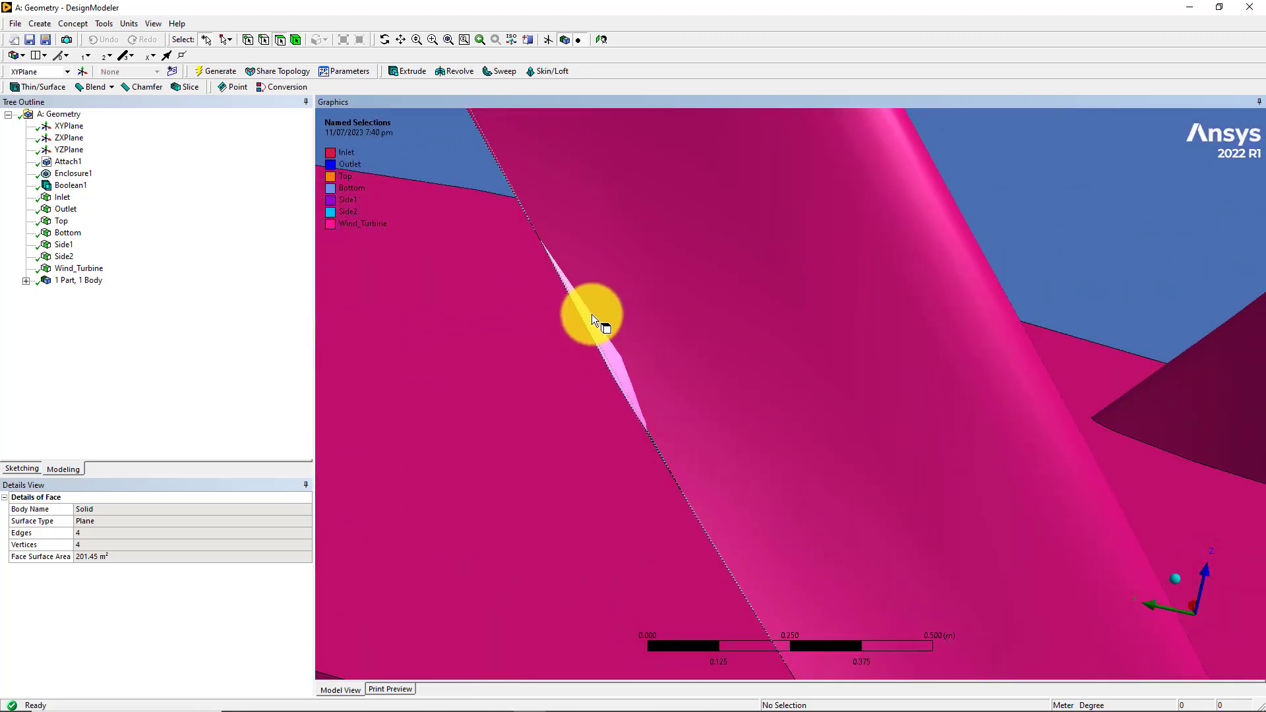
- Set the Facet Quality back to 5 in the DesignModeler Graphics options and apply the change to the current model
{"action": "left_click", "coordinate": [147, 24]}
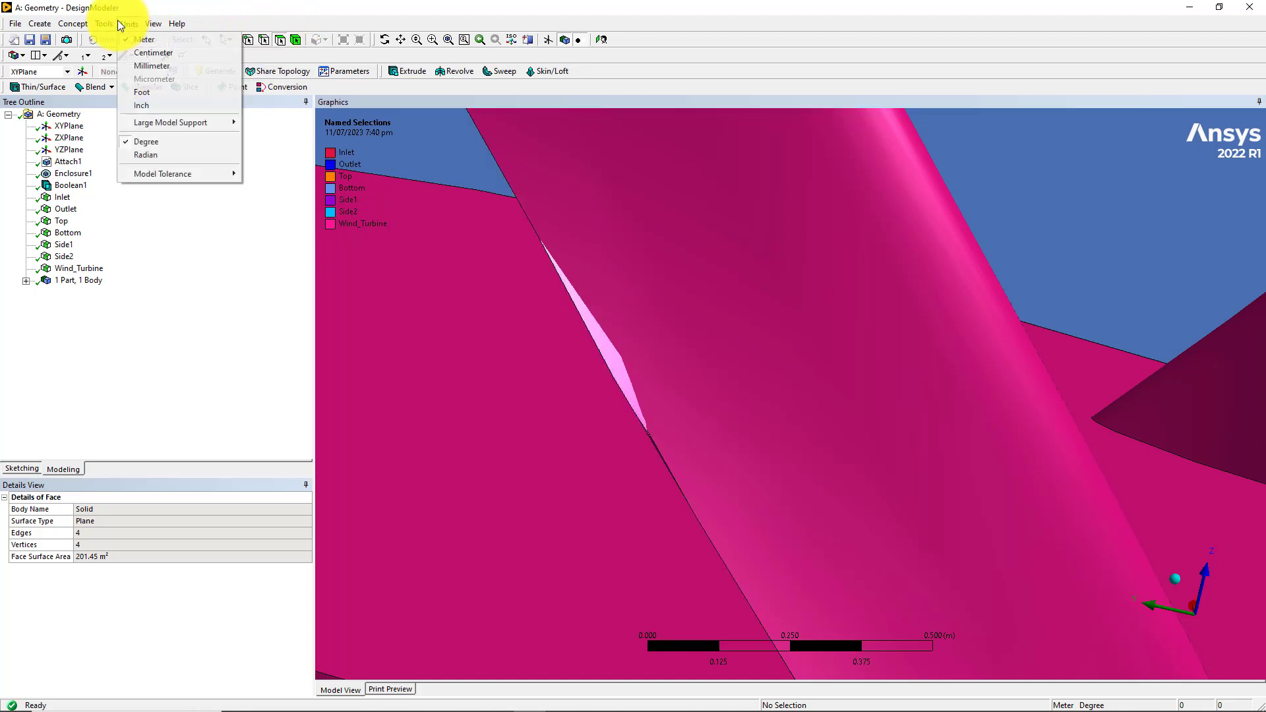
{"action": "left_click", "coordinate": [116, 414]}
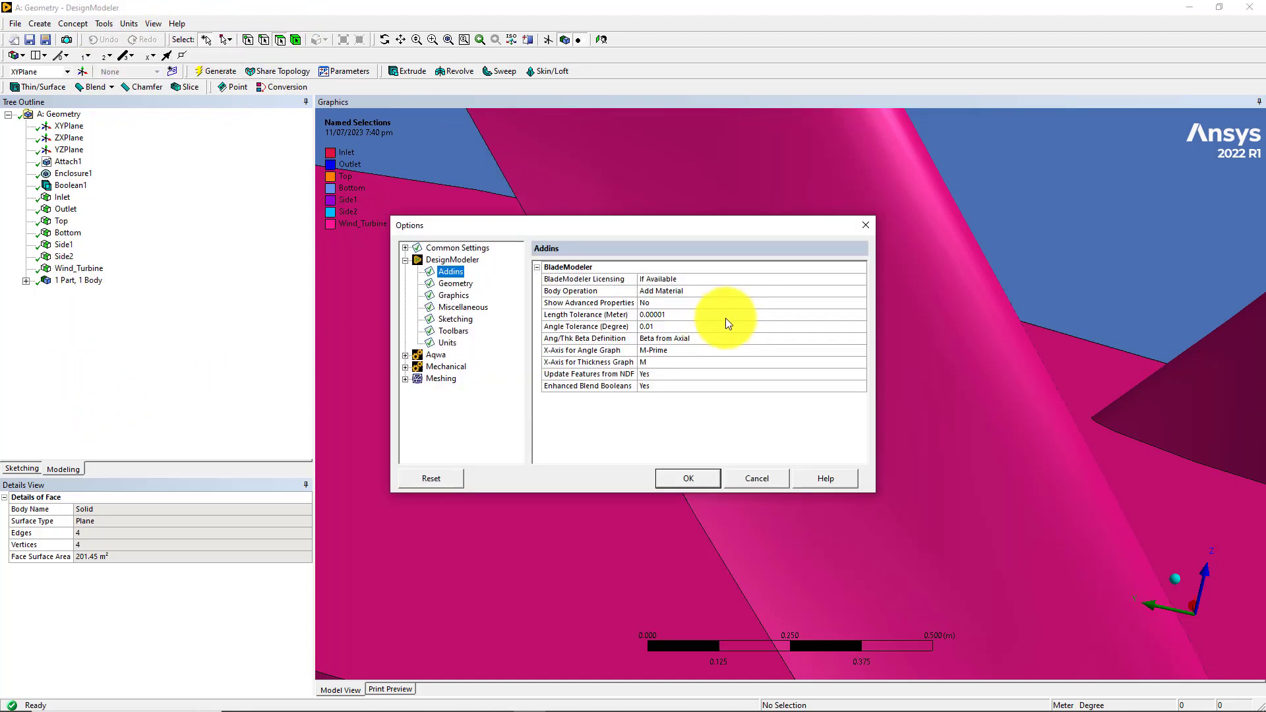
{"action": "left_click", "coordinate": [461, 297]}
{"action": "left_click", "coordinate": [667, 279]}
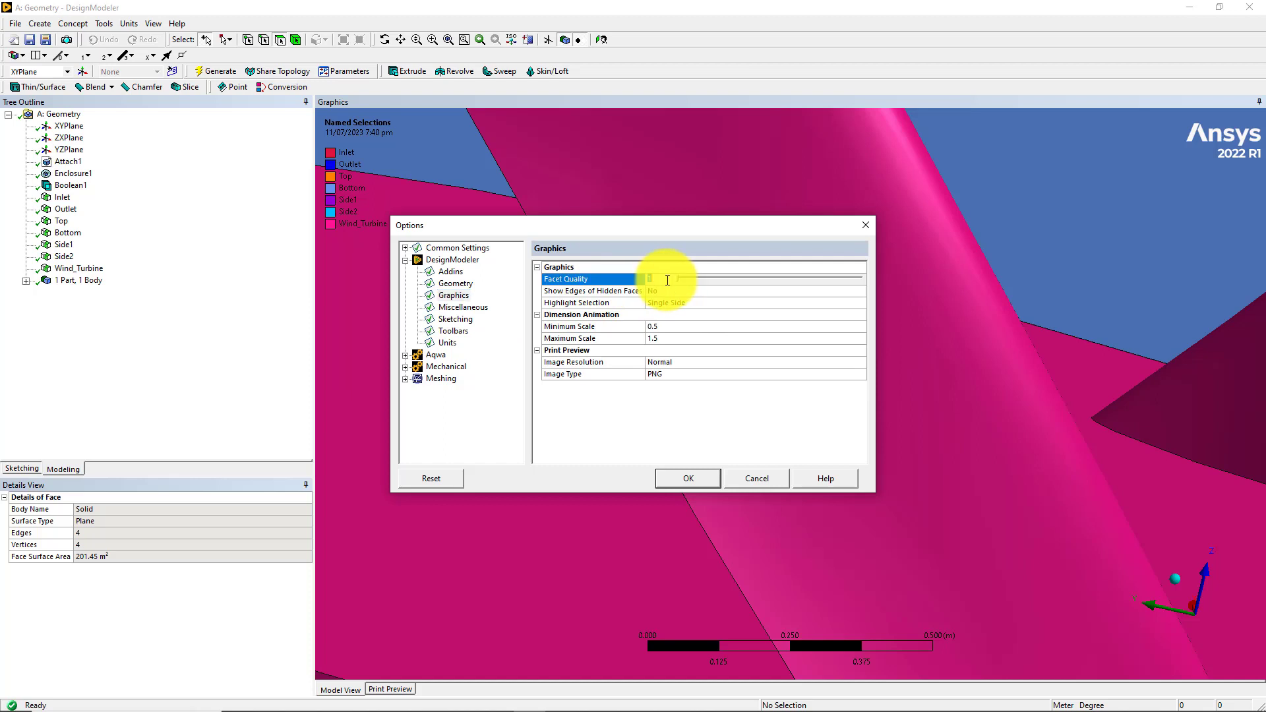
{"action": "left_click", "coordinate": [687, 478]}
{"action": "left_click", "coordinate": [684, 477]}
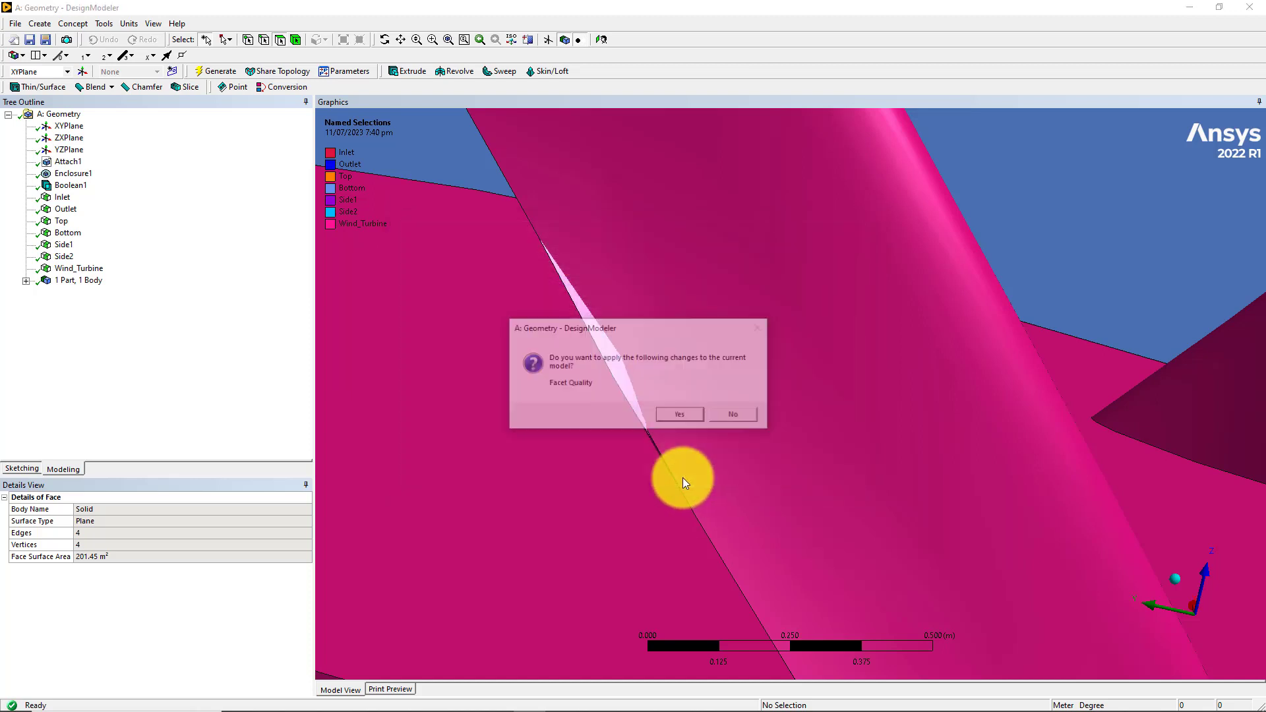
{"action": "left_click", "coordinate": [662, 414]}
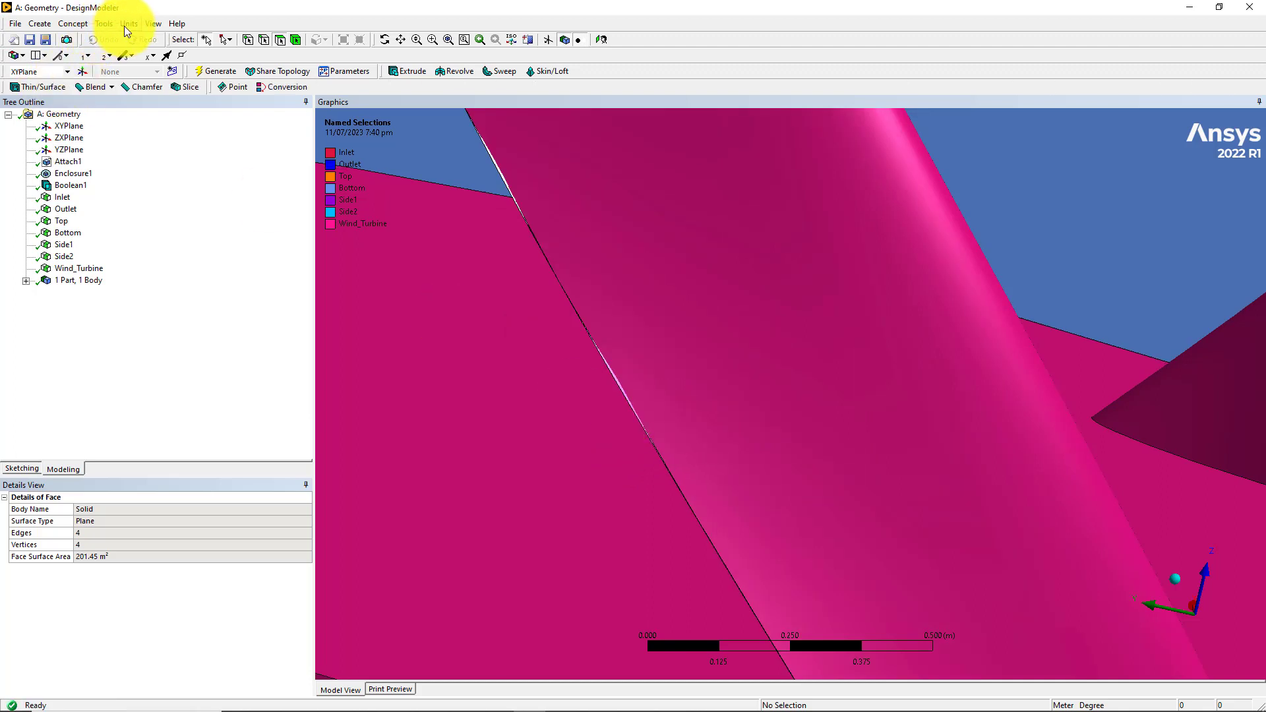
- Set Show Edges of Hidden Faces to Yes in the DesignModeler Graphics options and accept the options
{"action": "left_click", "coordinate": [104, 23]}
{"action": "left_click", "coordinate": [146, 417]}
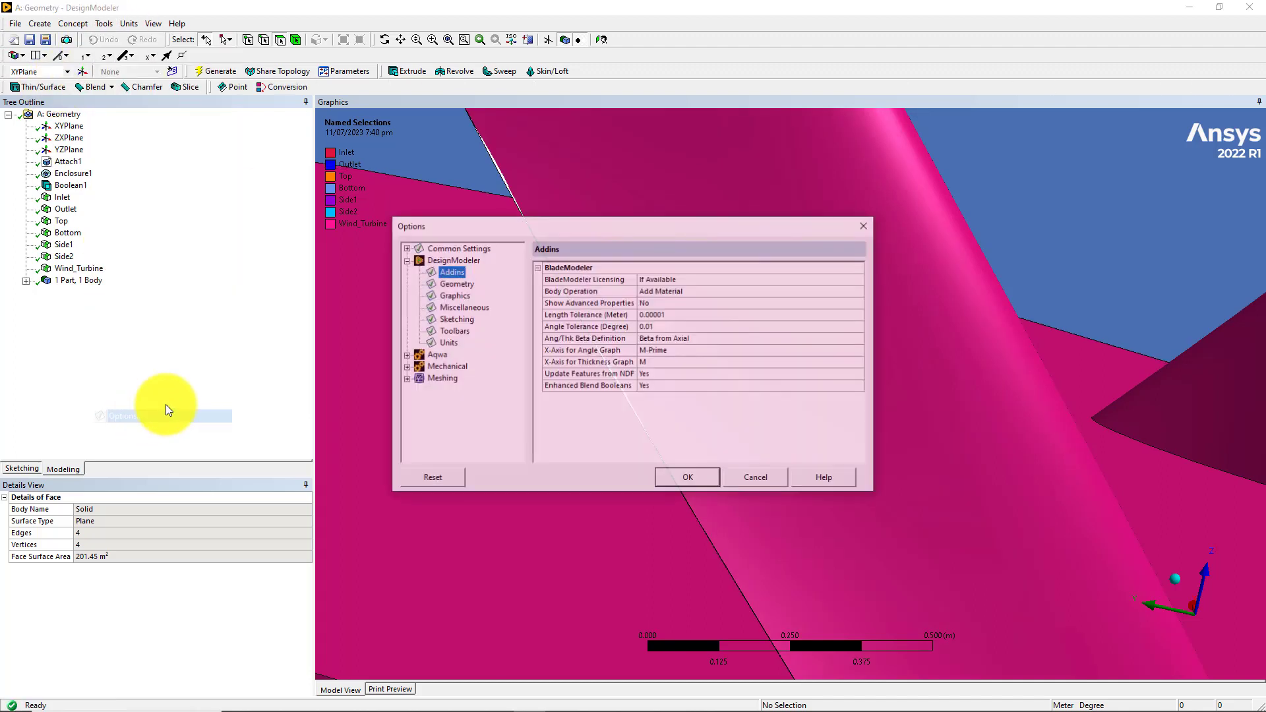
{"action": "left_click", "coordinate": [453, 296]}
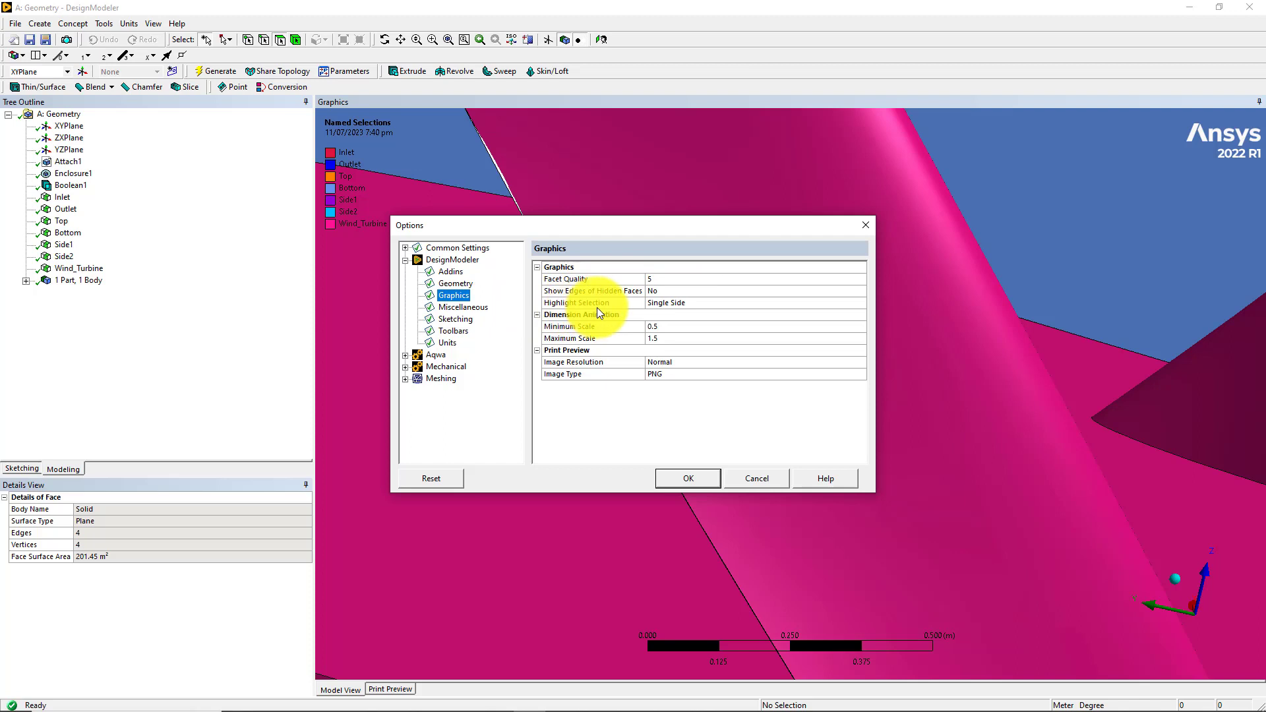
{"action": "left_click", "coordinate": [671, 294]}
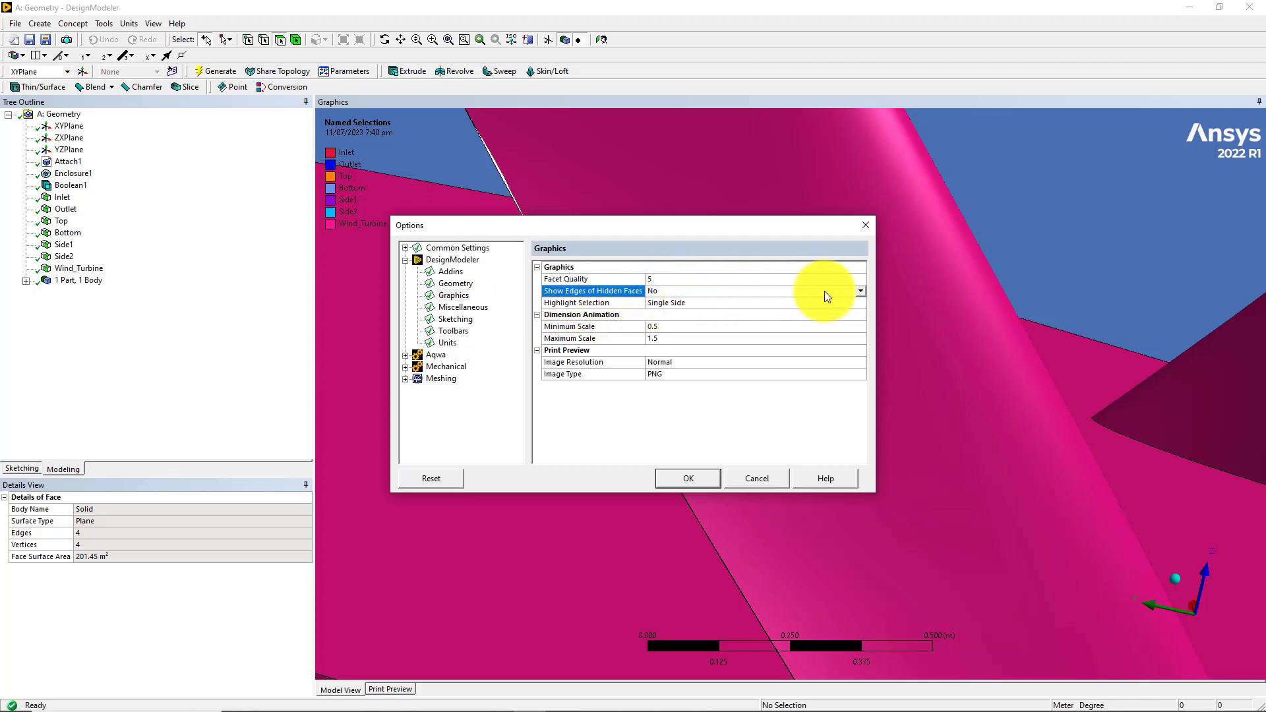
{"action": "left_click", "coordinate": [862, 289]}
{"action": "left_click", "coordinate": [663, 308]}
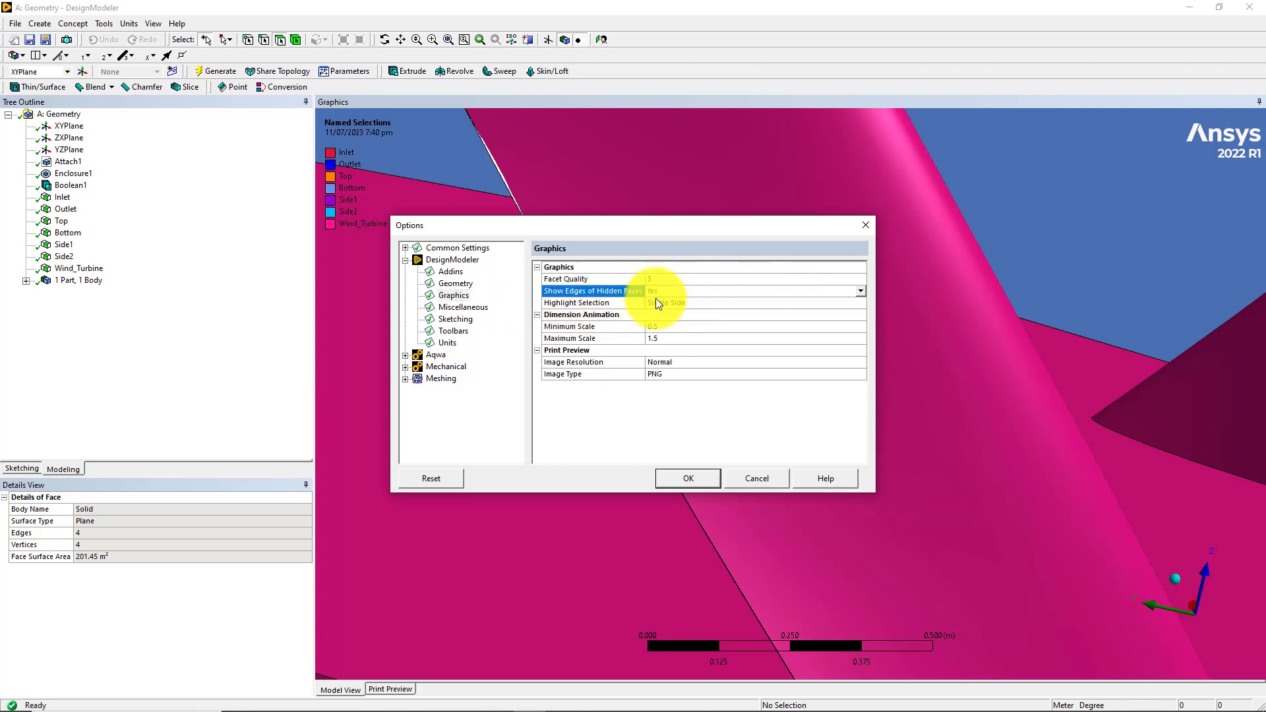
{"action": "left_click", "coordinate": [666, 473]}
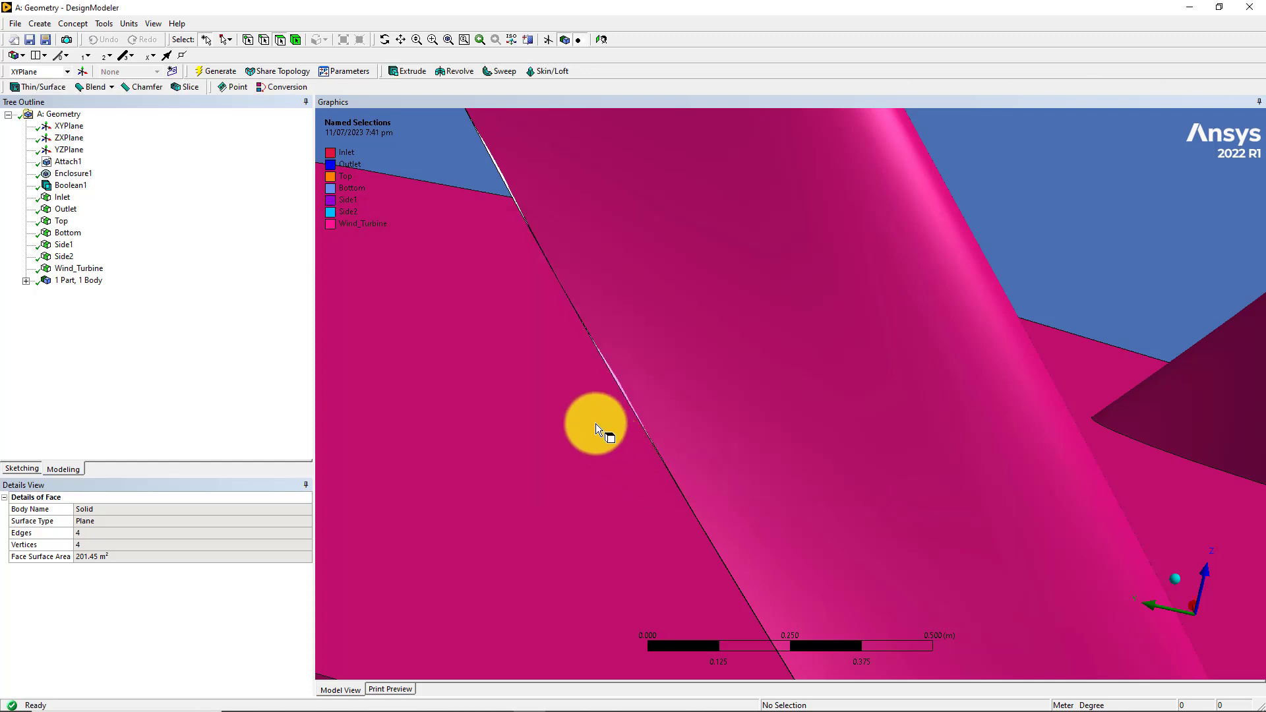
- Check the hidden faces' edges on the whole enclosure, and set Show Edges of Hidden Faces back to No in the Graphics options
{"action": "scroll", "coordinate": [571, 413], "scroll_direction": "down", "scroll_amount": 1}
{"action": "scroll", "coordinate": [572, 413], "scroll_direction": "down", "scroll_amount": 2}
{"action": "scroll", "coordinate": [577, 455], "scroll_direction": "down", "scroll_amount": 10}
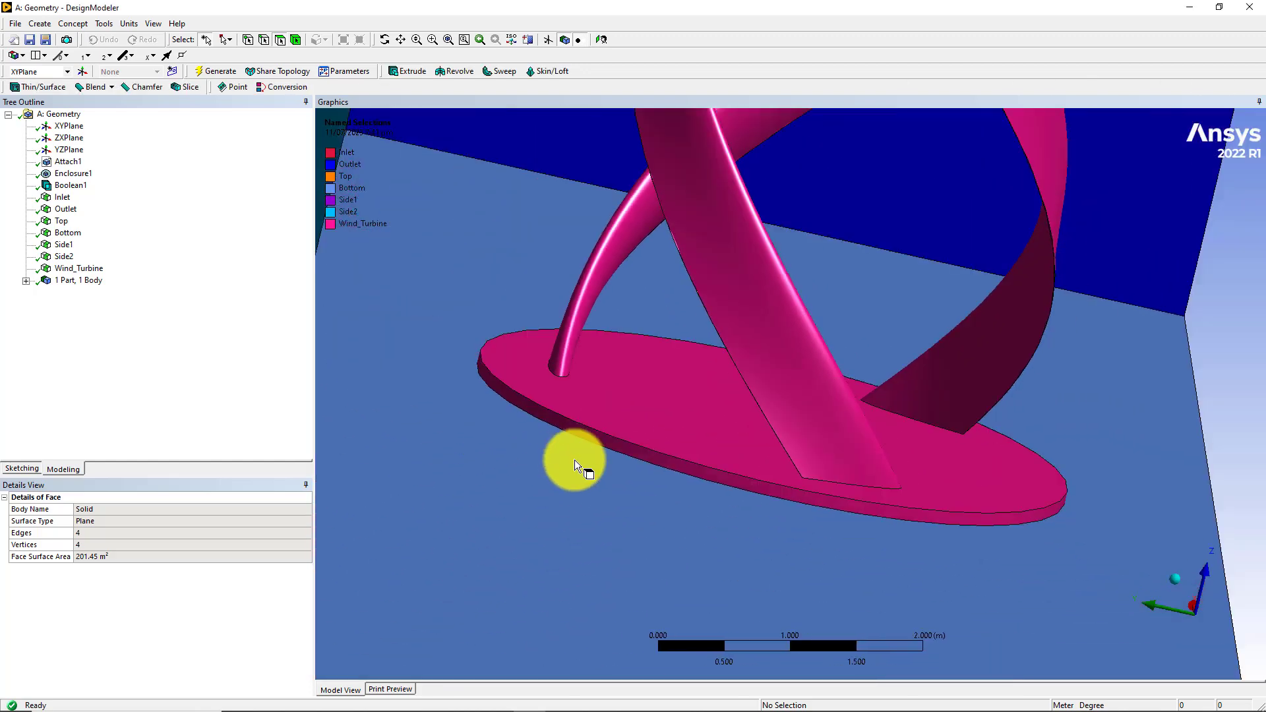
{"action": "middle_click_drag", "start_coordinate": [891, 352], "coordinate": [871, 374]}
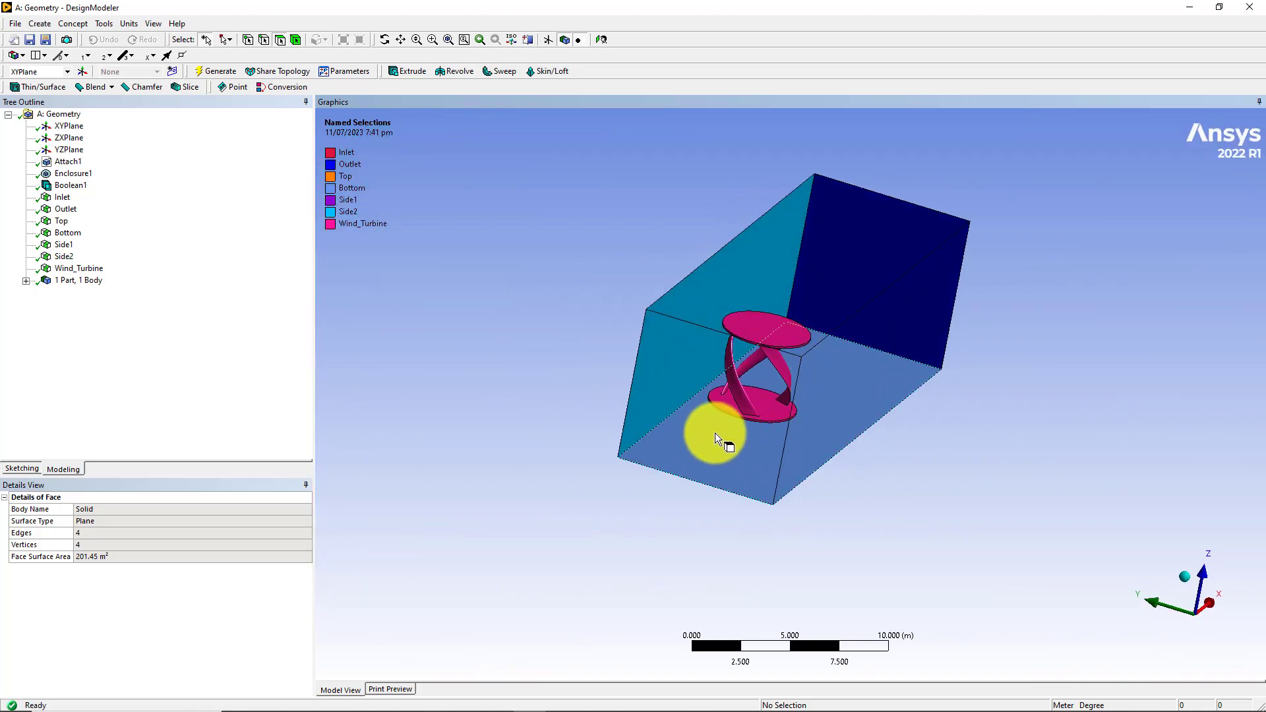
{"action": "middle_click_drag", "start_coordinate": [811, 318], "coordinate": [679, 359]}
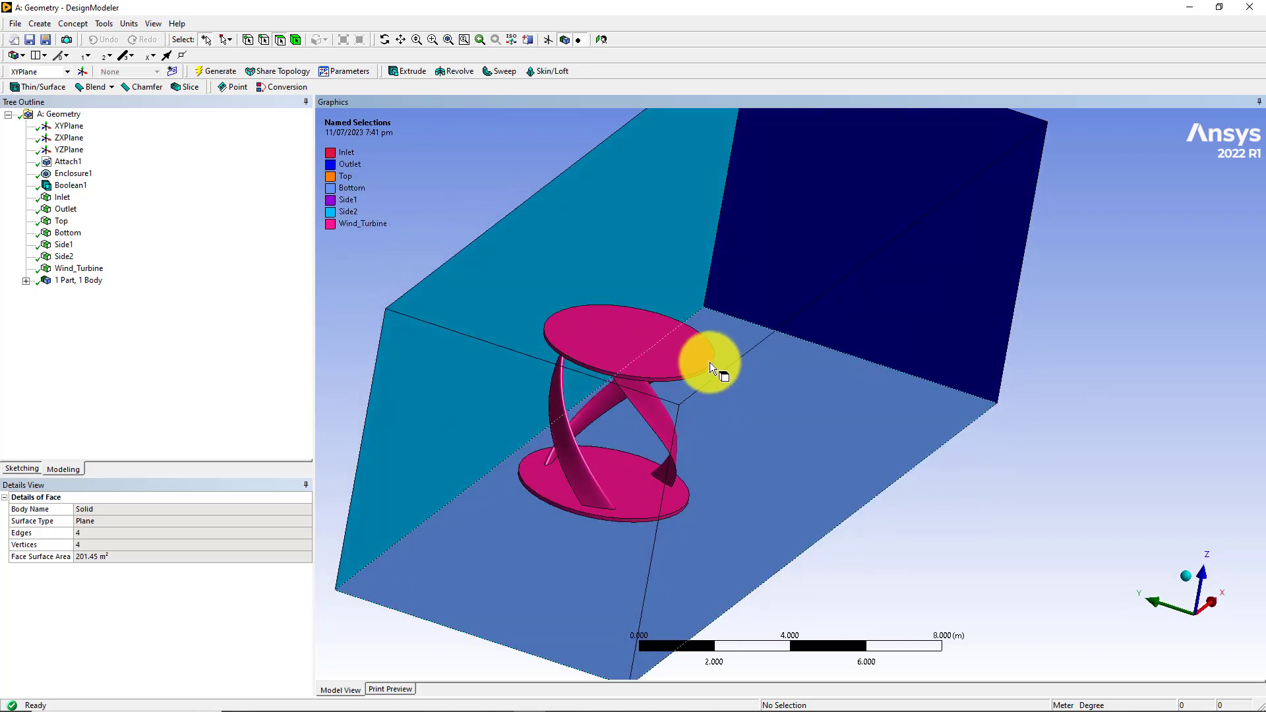
{"action": "left_click", "coordinate": [103, 22]}
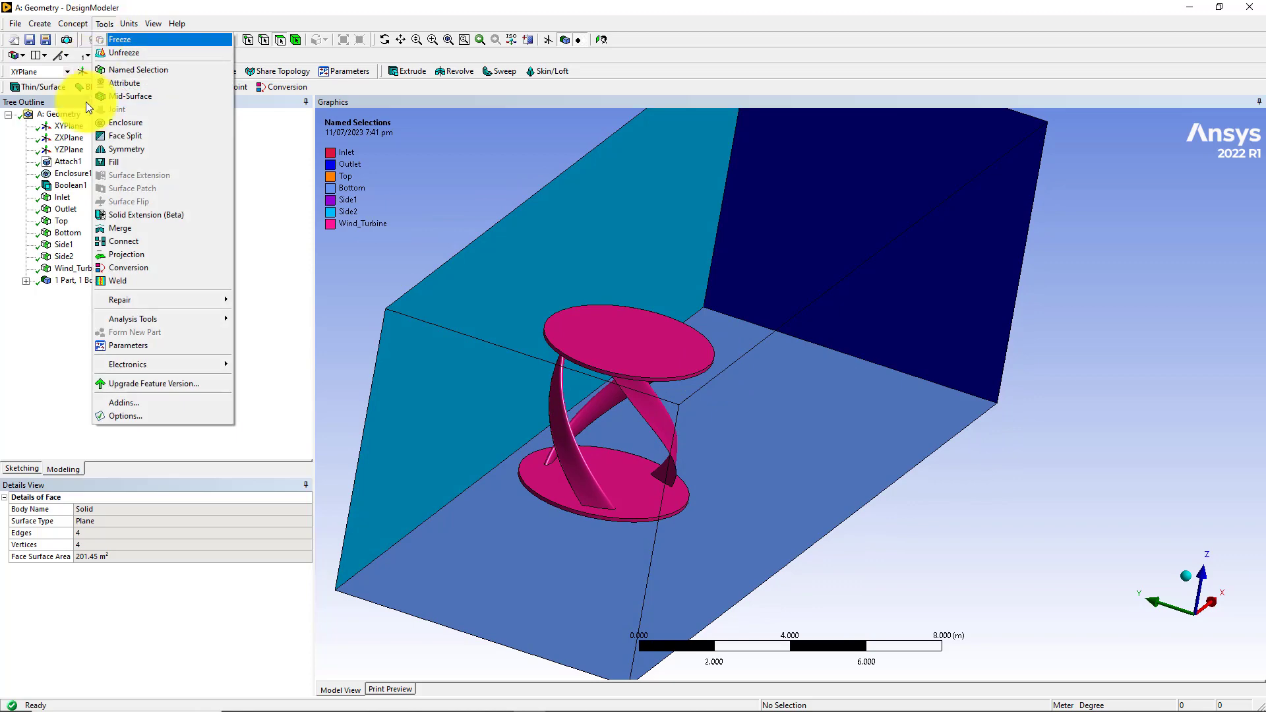
{"action": "left_click", "coordinate": [144, 417]}
{"action": "left_click", "coordinate": [448, 295]}
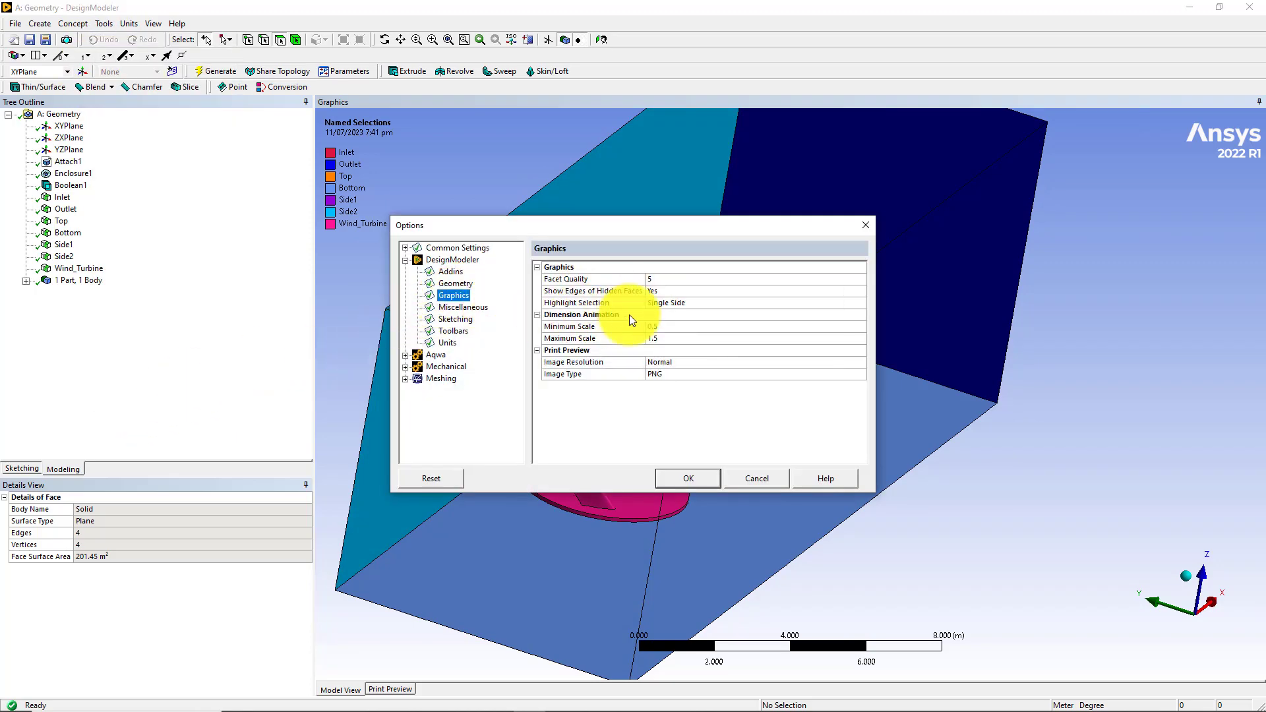
{"action": "left_click", "coordinate": [704, 291]}
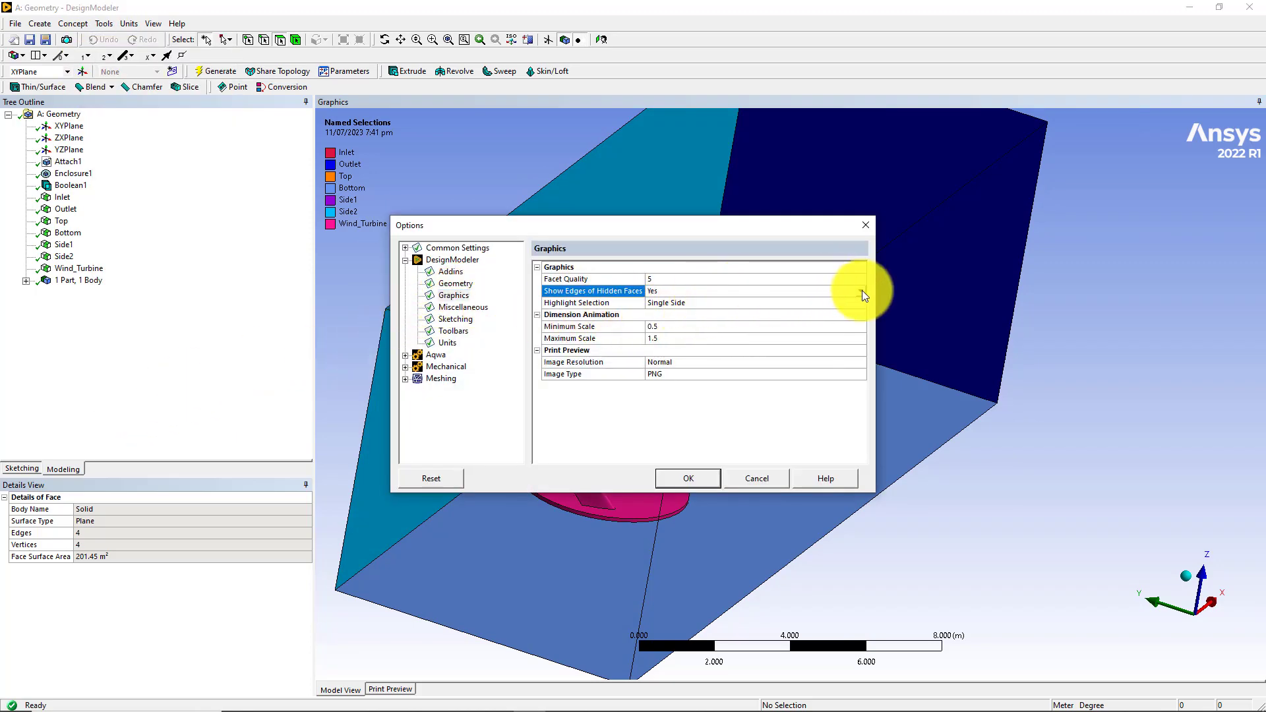
{"action": "left_click", "coordinate": [861, 291]}
{"action": "left_click", "coordinate": [667, 314]}
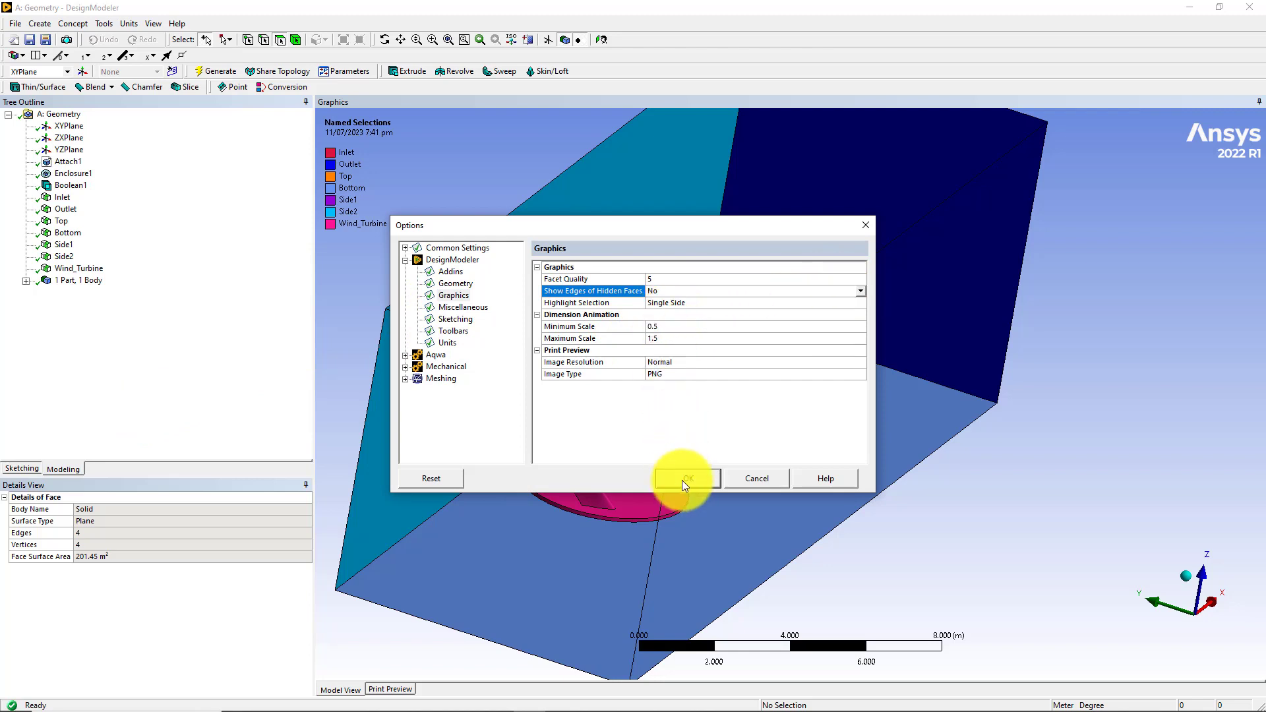
{"action": "left_click", "coordinate": [684, 479]}
- Review the DesignModeler Miscellaneous options and the Sketching options with their grid defaults
{"action": "middle_click_drag", "start_coordinate": [905, 254], "coordinate": [651, 290]}
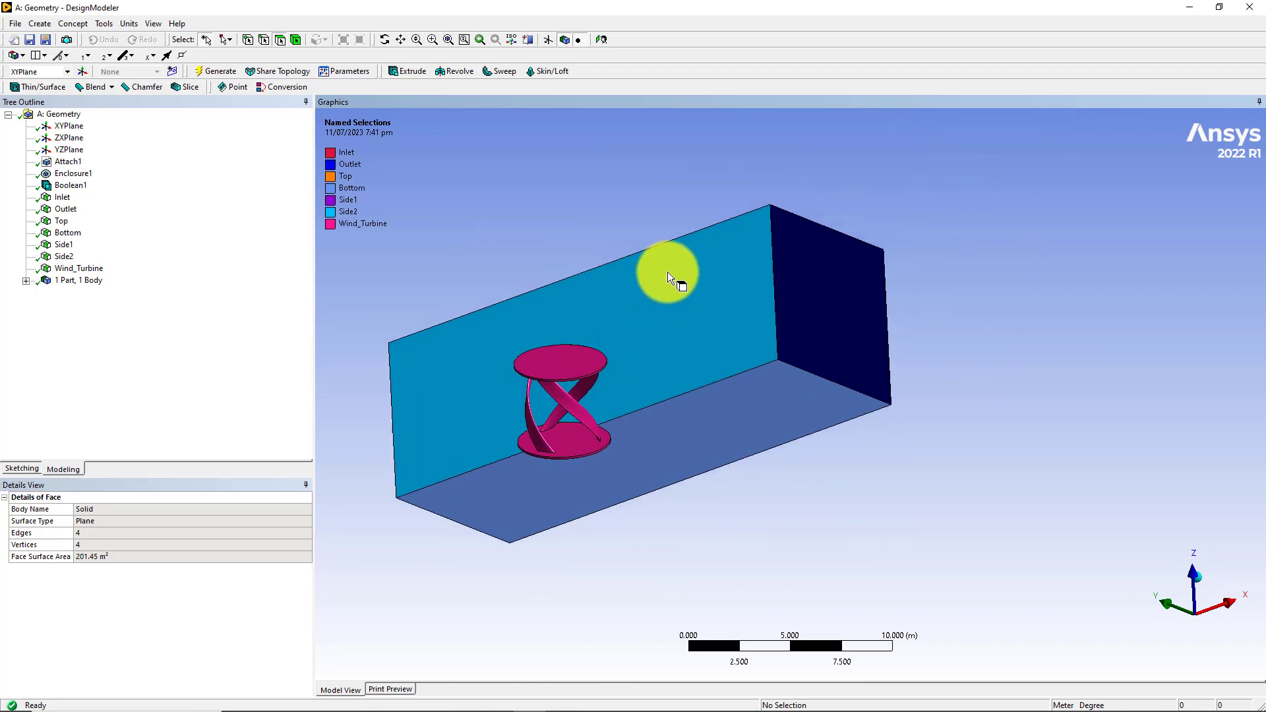
{"action": "left_click", "coordinate": [106, 24]}
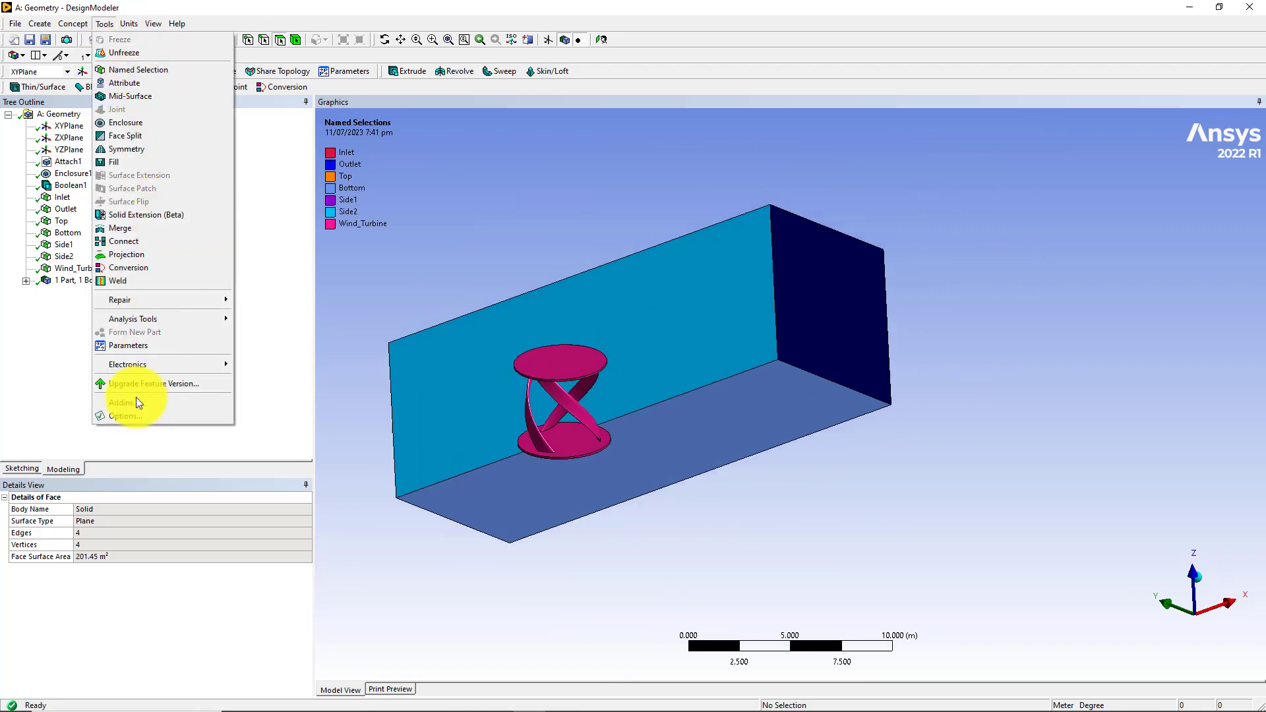
{"action": "left_click", "coordinate": [156, 420]}
{"action": "left_click", "coordinate": [482, 307]}
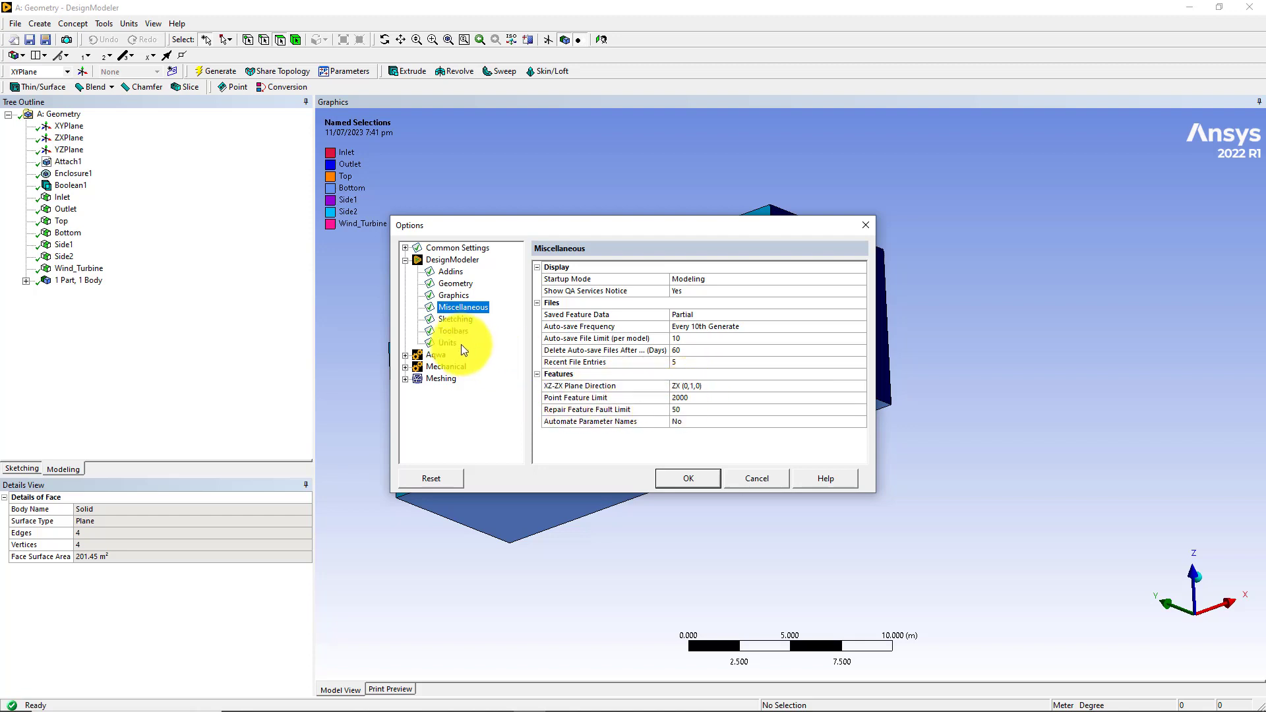
{"action": "left_click", "coordinate": [458, 318]}
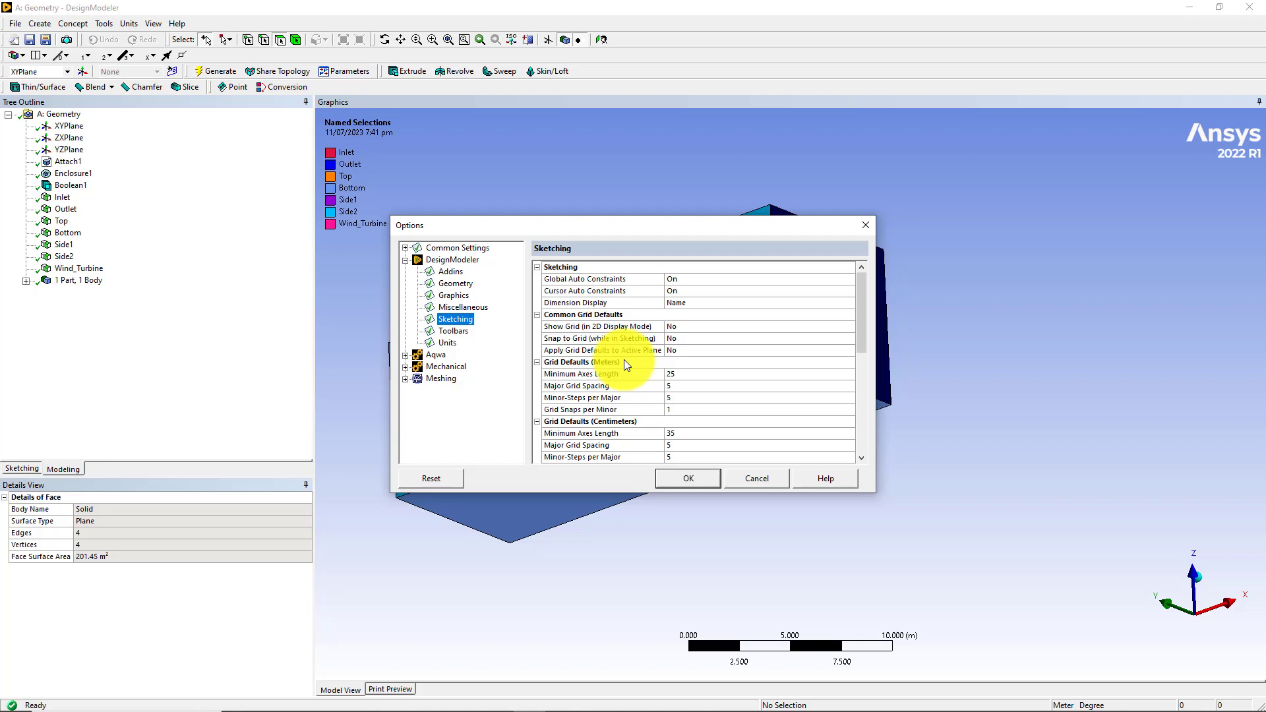
- Search Windows for "pen" and launch the Any Pen app over the open Sketching options
{"action": "mouse_move", "coordinate": [16, 708]}
{"action": "left_click", "coordinate": [70, 700]}
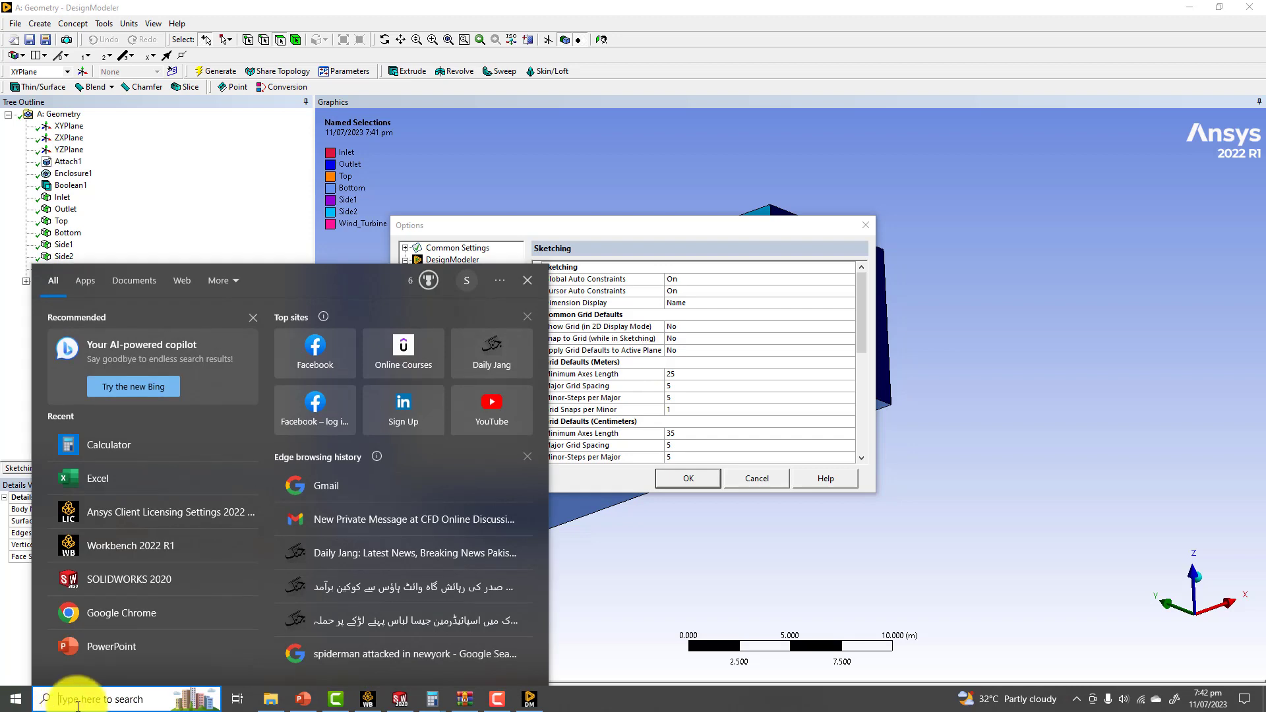
{"action": "type", "text": "pen"}
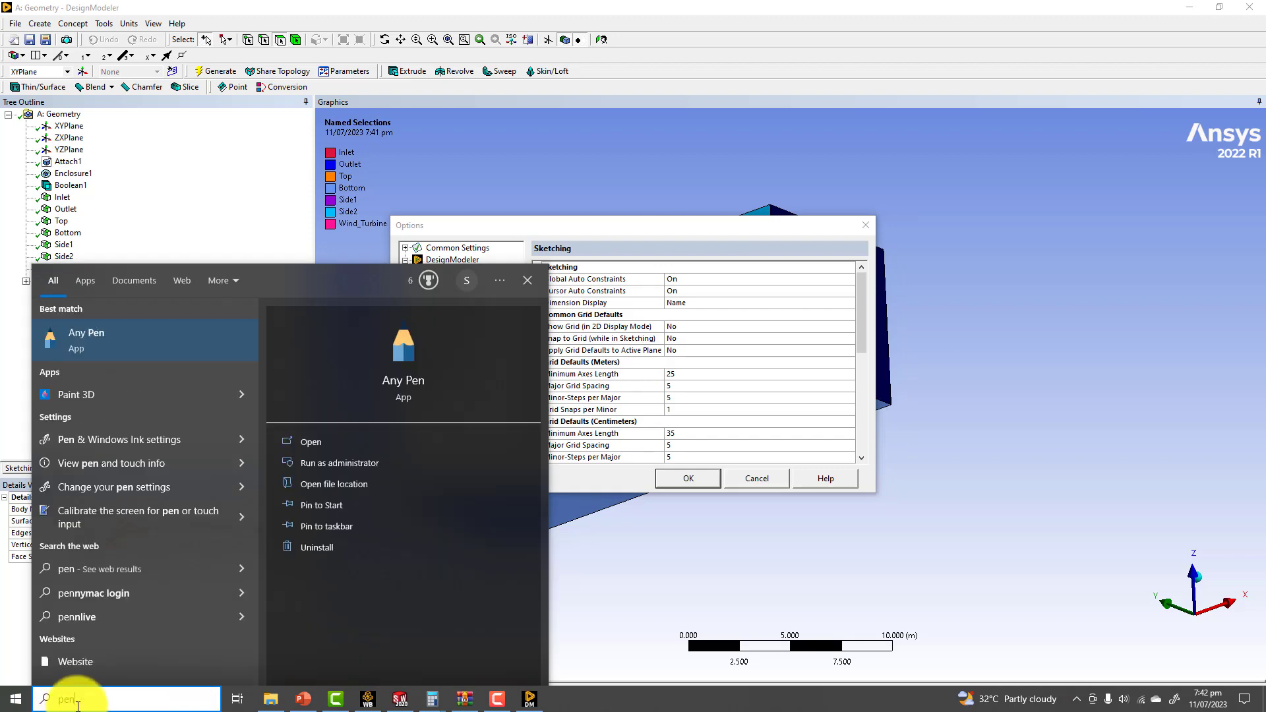
{"action": "key", "text": "Escape"}
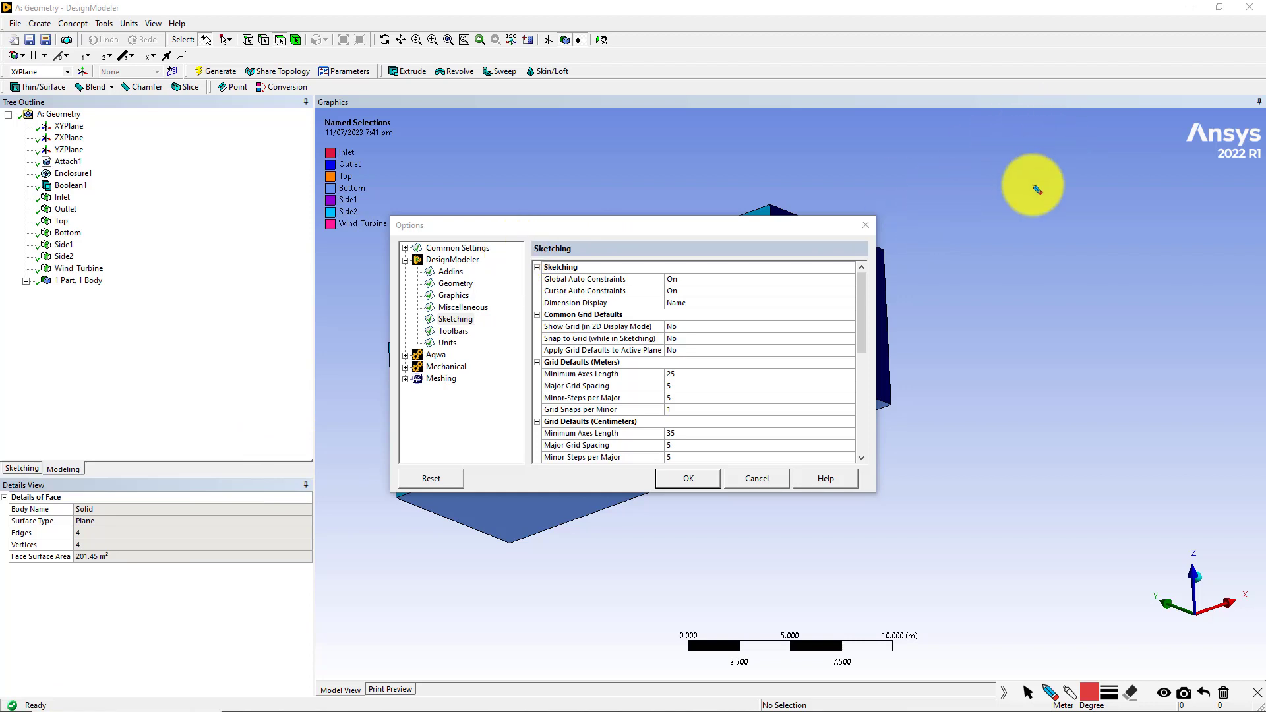
- Draw a red freehand plane outline beside the Options dialog, with a small square and an x-y-z axis triad inside it
{"action": "mouse_move", "coordinate": [1001, 216]}
{"action": "left_mouse_down"}
{"action": "mouse_move", "coordinate": [1144, 190]}
{"action": "mouse_move", "coordinate": [980, 226]}
{"action": "mouse_move", "coordinate": [995, 324]}
{"action": "mouse_move", "coordinate": [1114, 287]}
{"action": "mouse_move", "coordinate": [1158, 213]}
{"action": "mouse_move", "coordinate": [1152, 193]}
{"action": "left_mouse_up"}
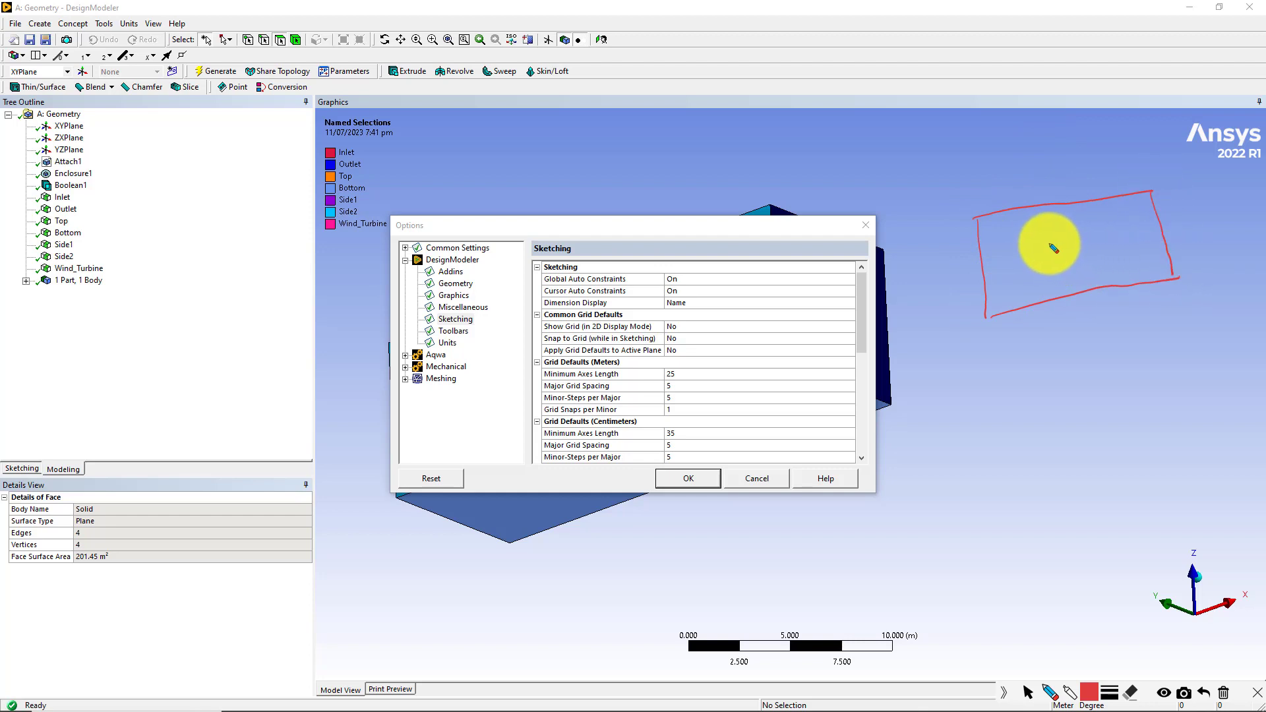
{"action": "mouse_move", "coordinate": [1058, 248]}
{"action": "left_mouse_down"}
{"action": "mouse_move", "coordinate": [1077, 237]}
{"action": "mouse_move", "coordinate": [1062, 263]}
{"action": "left_mouse_up"}
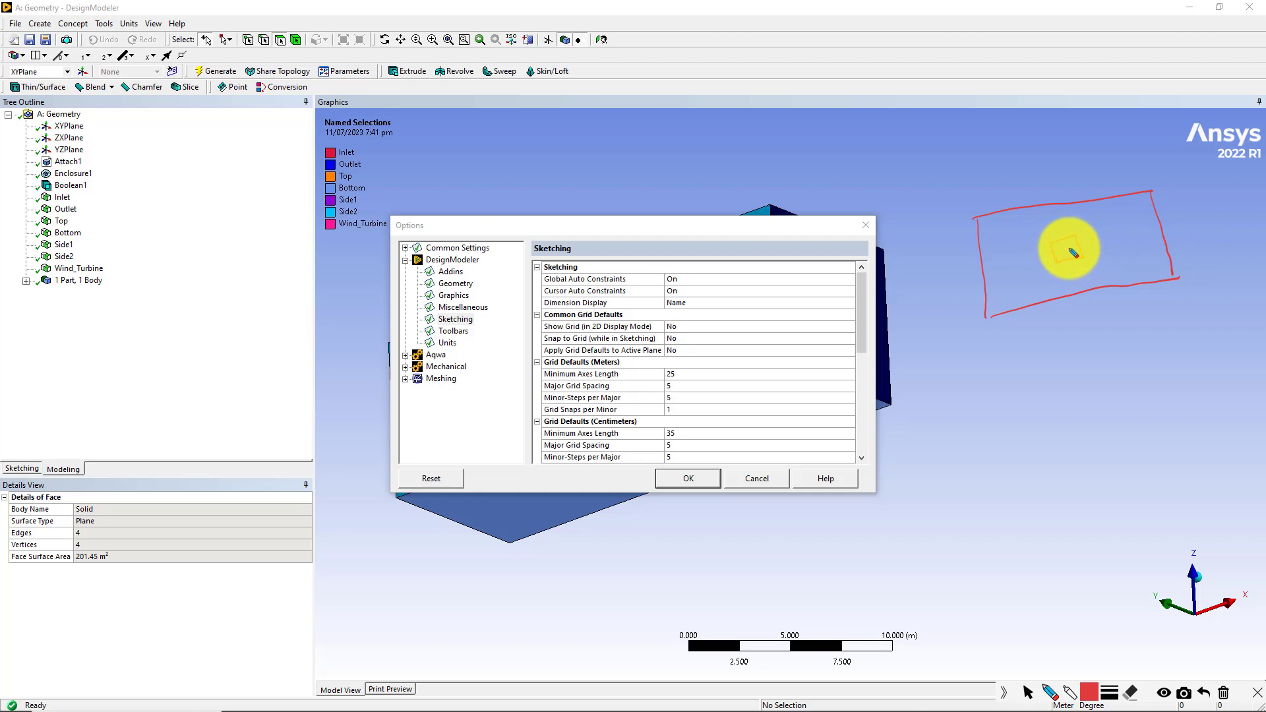
{"action": "mouse_move", "coordinate": [1112, 225]}
{"action": "left_mouse_down"}
{"action": "mouse_move", "coordinate": [1119, 245]}
{"action": "mouse_move", "coordinate": [1141, 242]}
{"action": "mouse_move", "coordinate": [1114, 257]}
{"action": "left_mouse_up"}
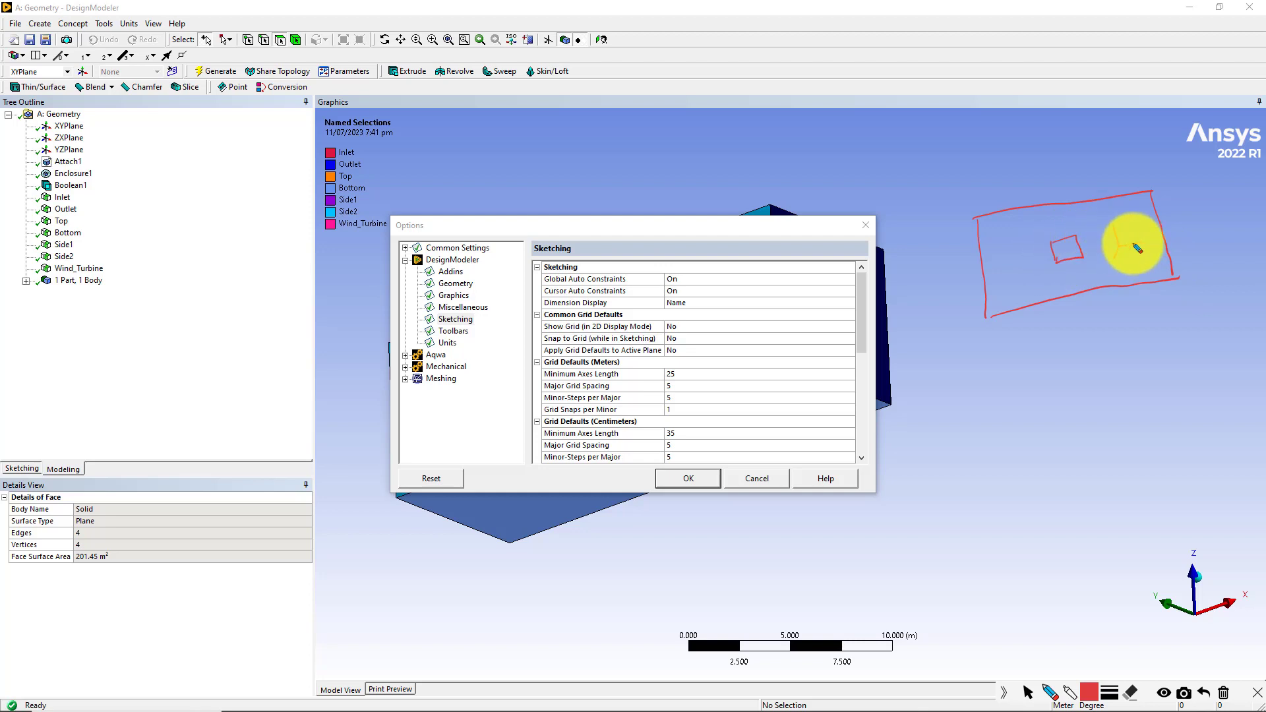
{"action": "mouse_move", "coordinate": [1140, 235]}
{"action": "left_mouse_down"}
{"action": "mouse_move", "coordinate": [1127, 236]}
{"action": "mouse_move", "coordinate": [1121, 269]}
{"action": "left_mouse_up"}
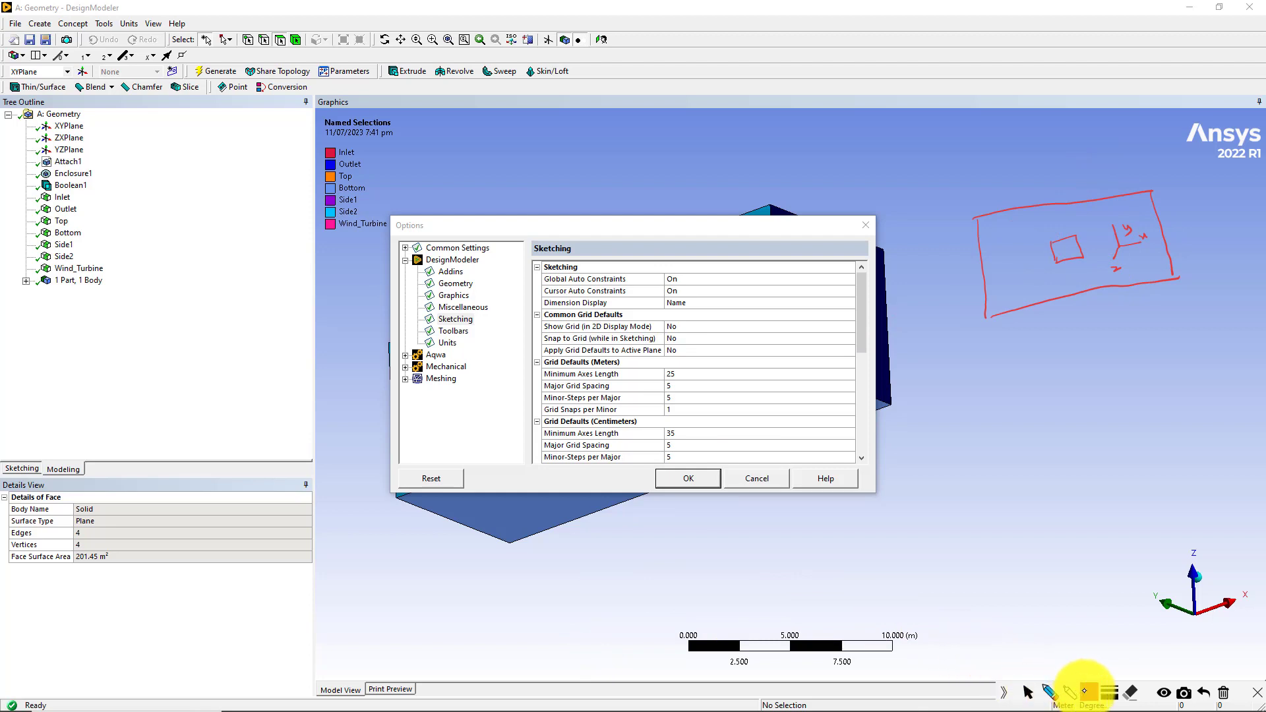
- Switch the pen to light blue, mark the square's corner and the axis triad, write a C beside the plane, and quit the pen overlay
{"action": "left_click", "coordinate": [1089, 692]}
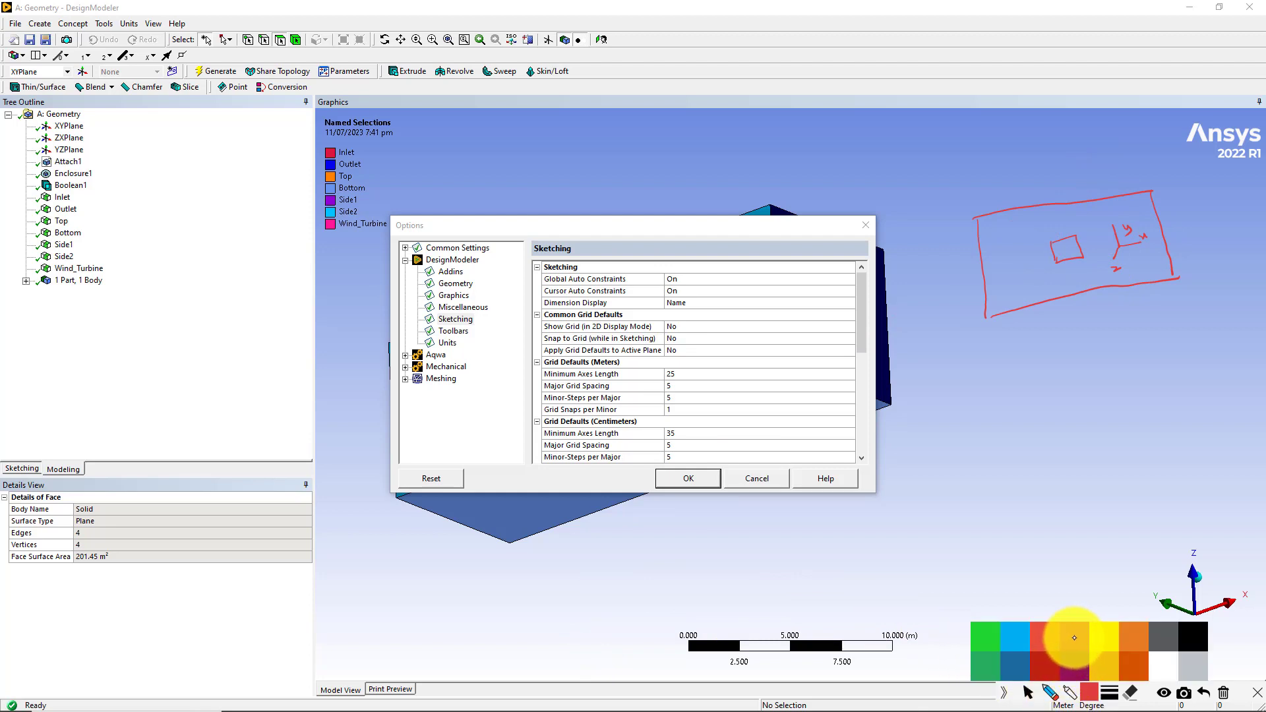
{"action": "left_click", "coordinate": [1020, 637]}
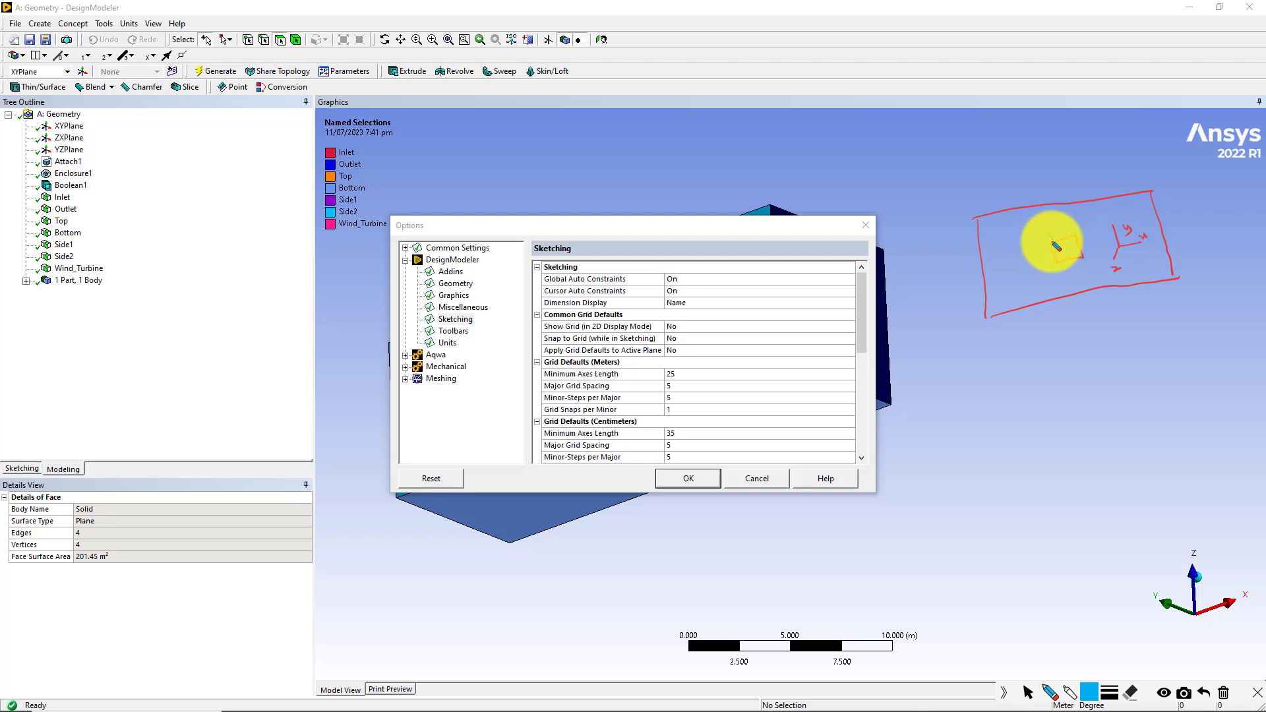
{"action": "left_click_drag", "start_coordinate": [1040, 221], "coordinate": [1050, 239]}
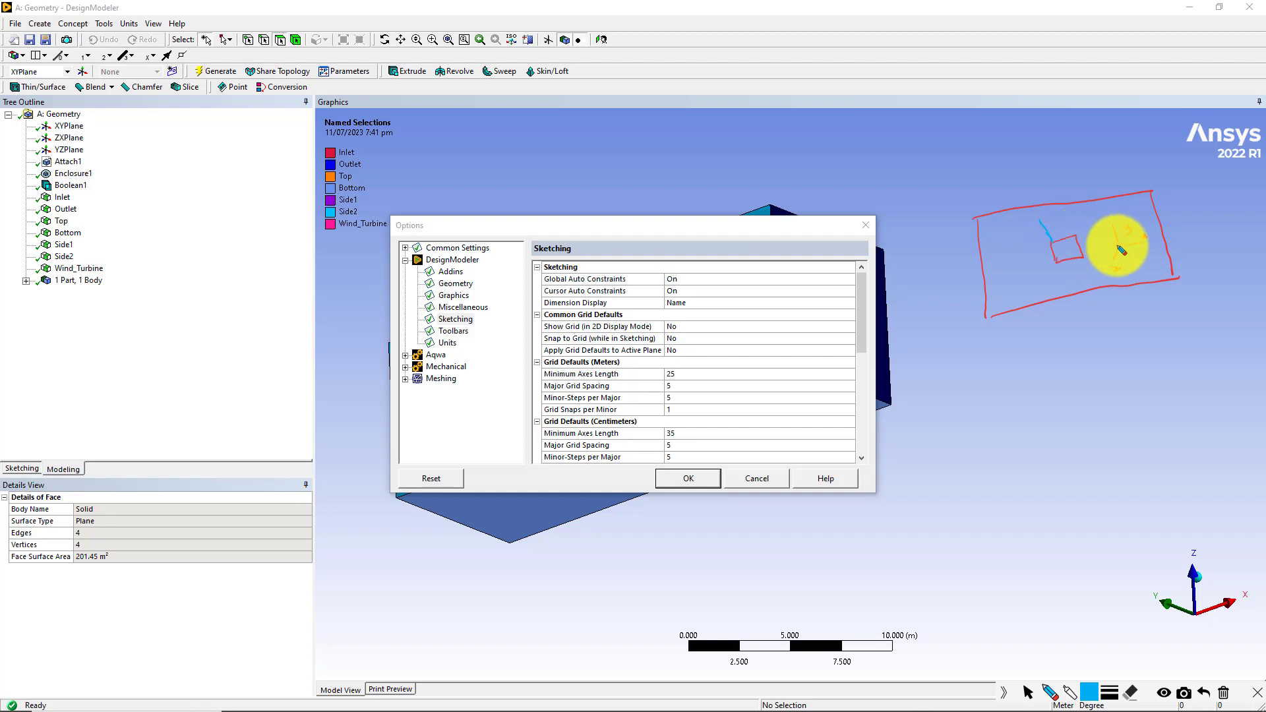
{"action": "left_click_drag", "start_coordinate": [1137, 244], "coordinate": [1138, 259]}
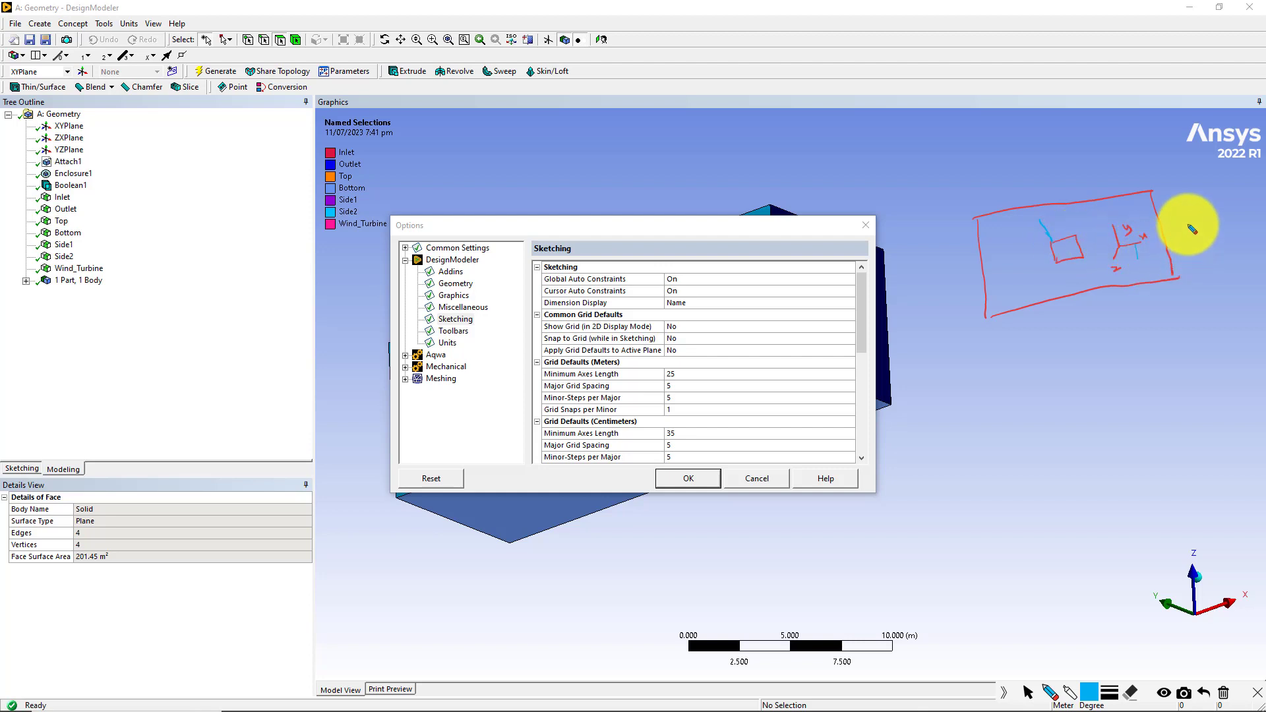
{"action": "left_click_drag", "start_coordinate": [1201, 223], "coordinate": [1200, 231]}
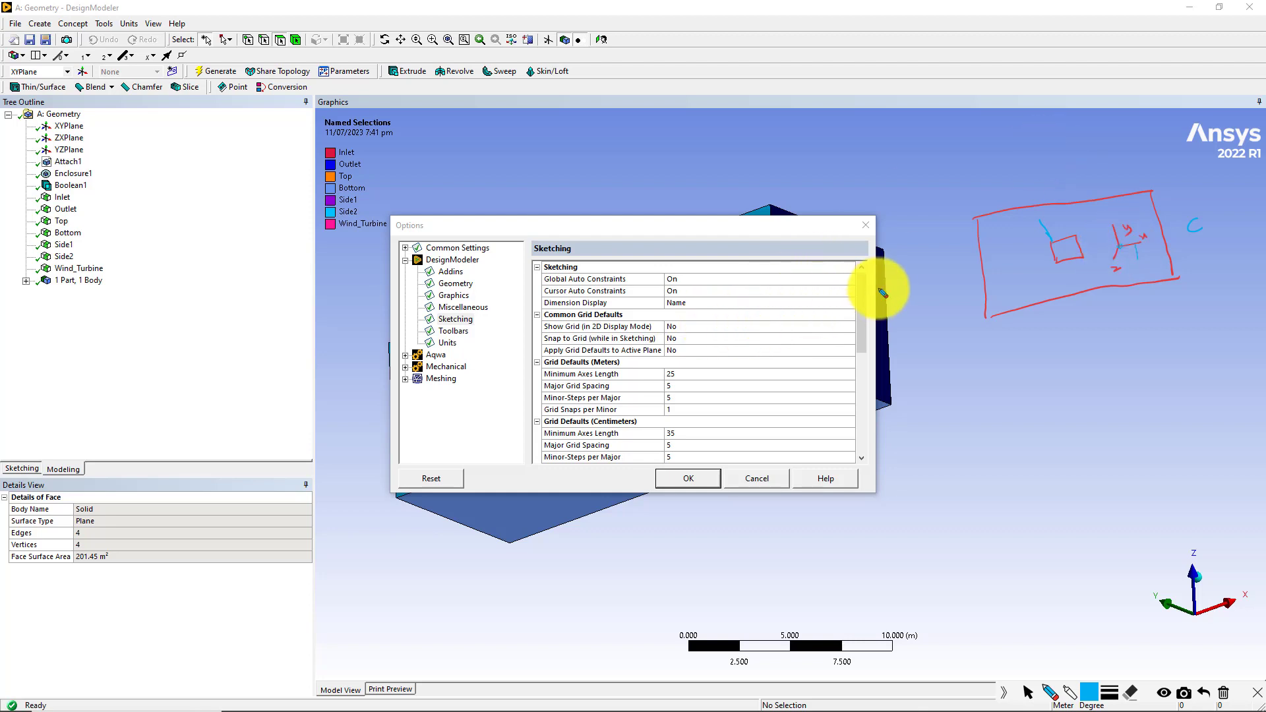
{"action": "key", "text": "Escape"}
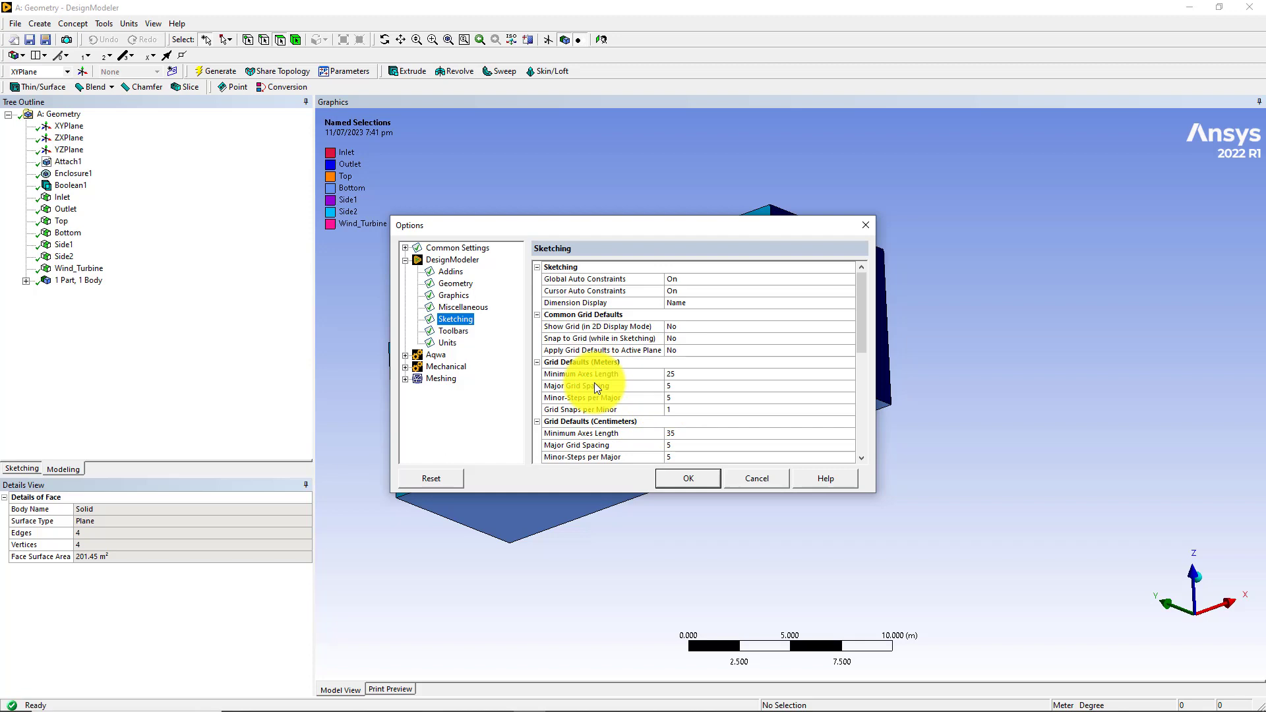
- Review the Sketching grid defaults for meters, centimeters, millimeters, micrometers, inches and feet
{"action": "scroll", "coordinate": [692, 389], "scroll_direction": "down", "scroll_amount": 2}
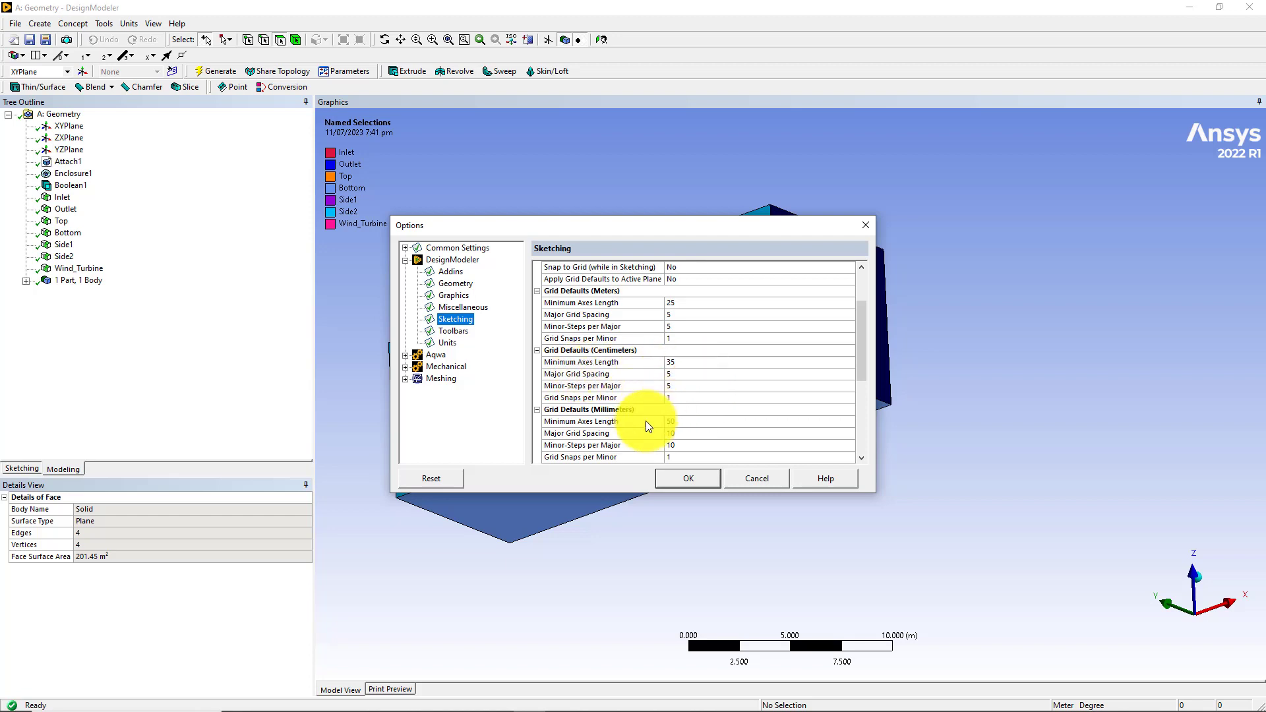
{"action": "scroll", "coordinate": [713, 371], "scroll_direction": "down", "scroll_amount": 3}
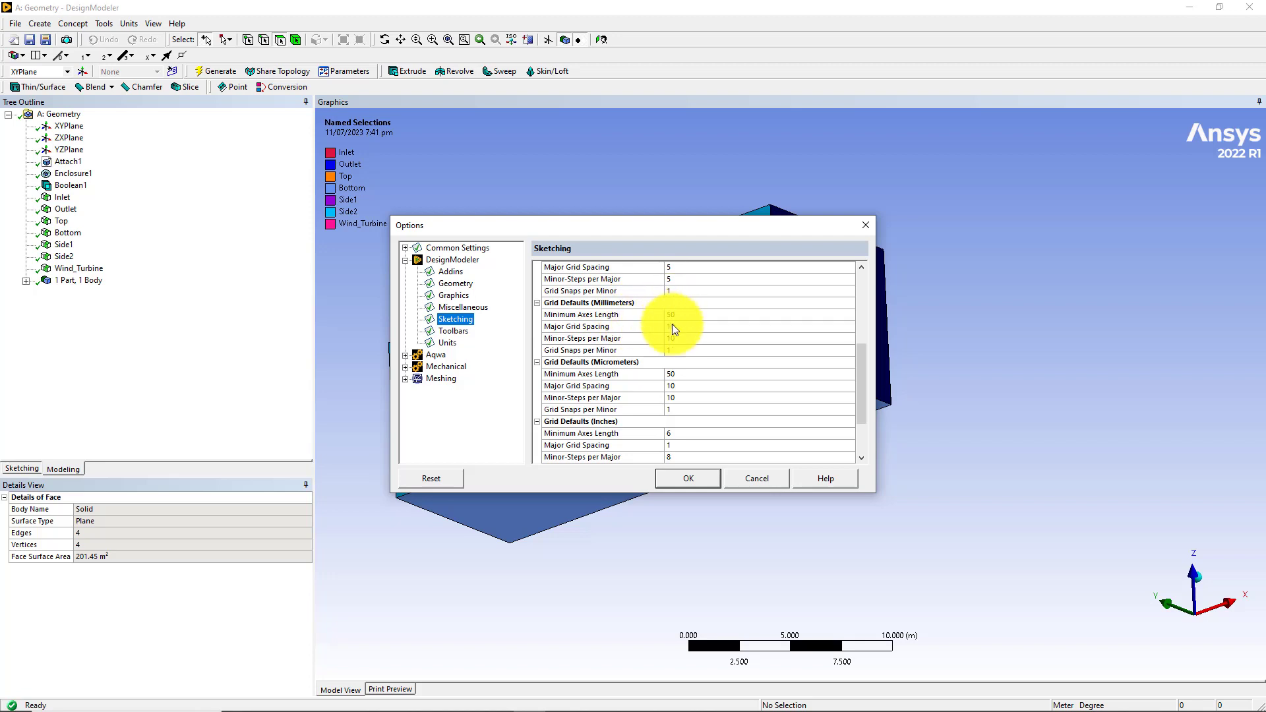
{"action": "scroll", "coordinate": [694, 394], "scroll_direction": "down", "scroll_amount": 2}
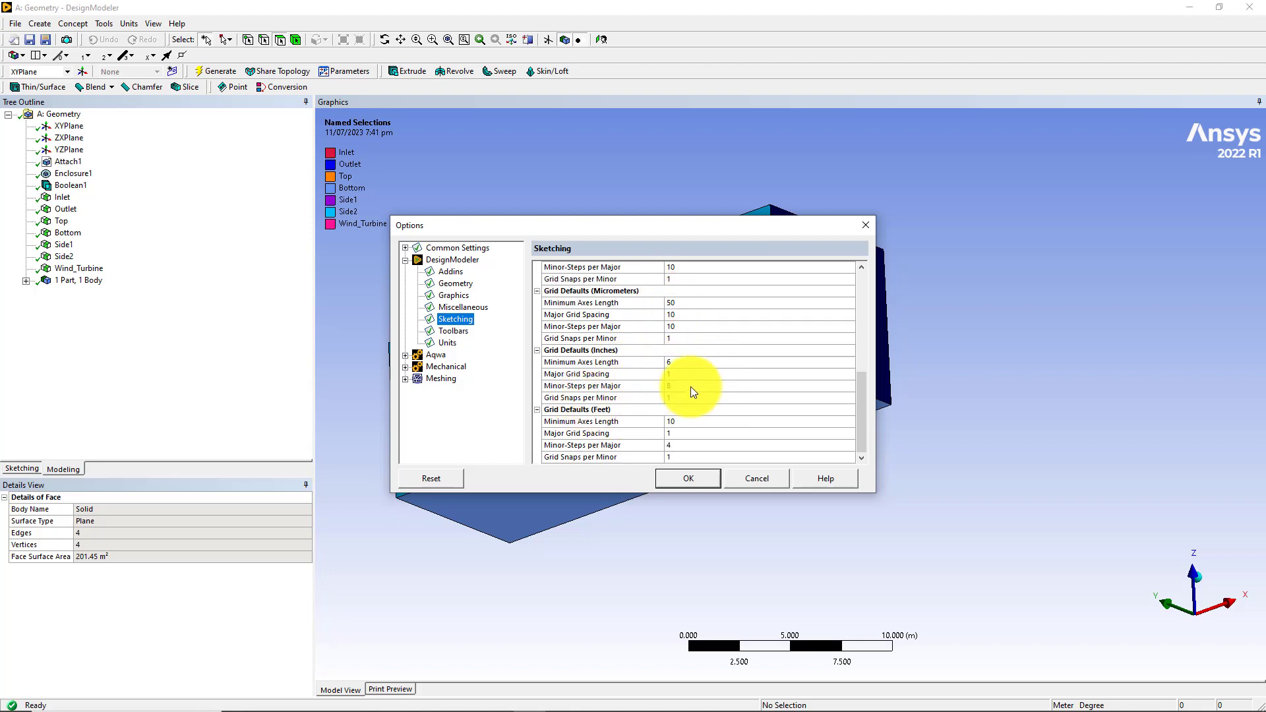
{"action": "scroll", "coordinate": [626, 394], "scroll_direction": "up", "scroll_amount": 5}
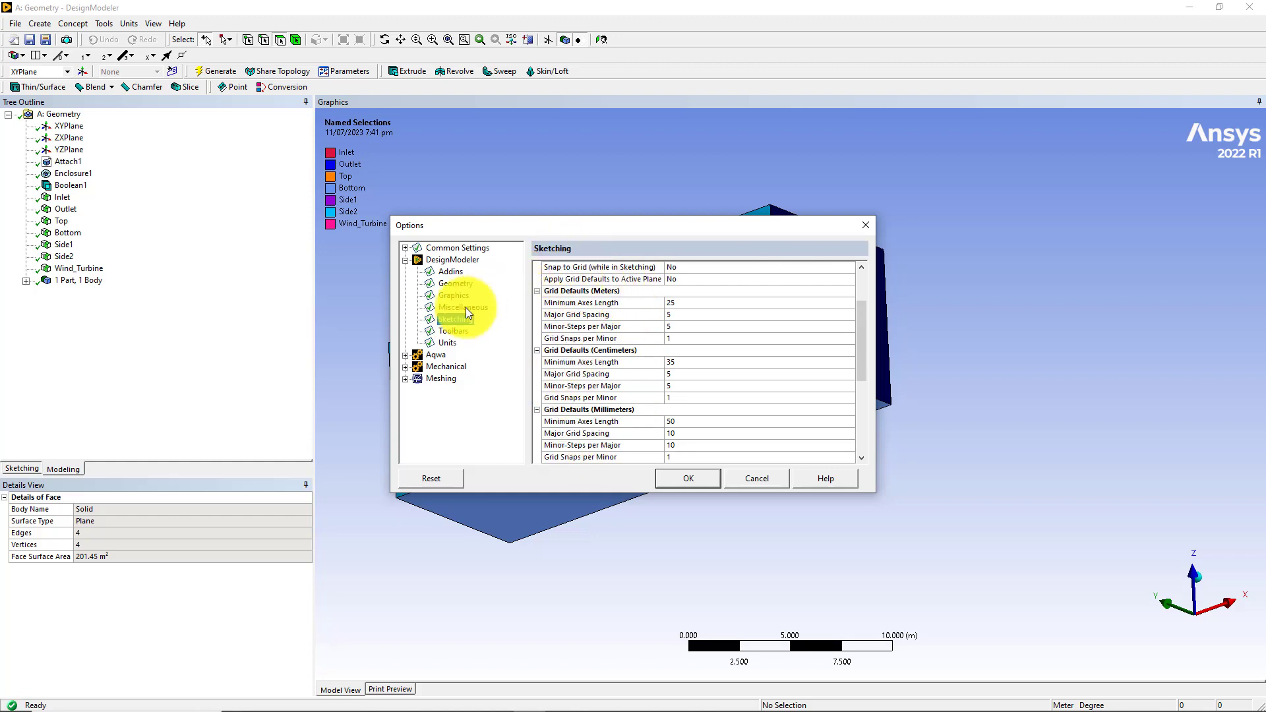
- Set the Pattern feature's toolbar icon to Yes in the DesignModeler Toolbars options and accept the options
{"action": "left_click", "coordinate": [452, 330]}
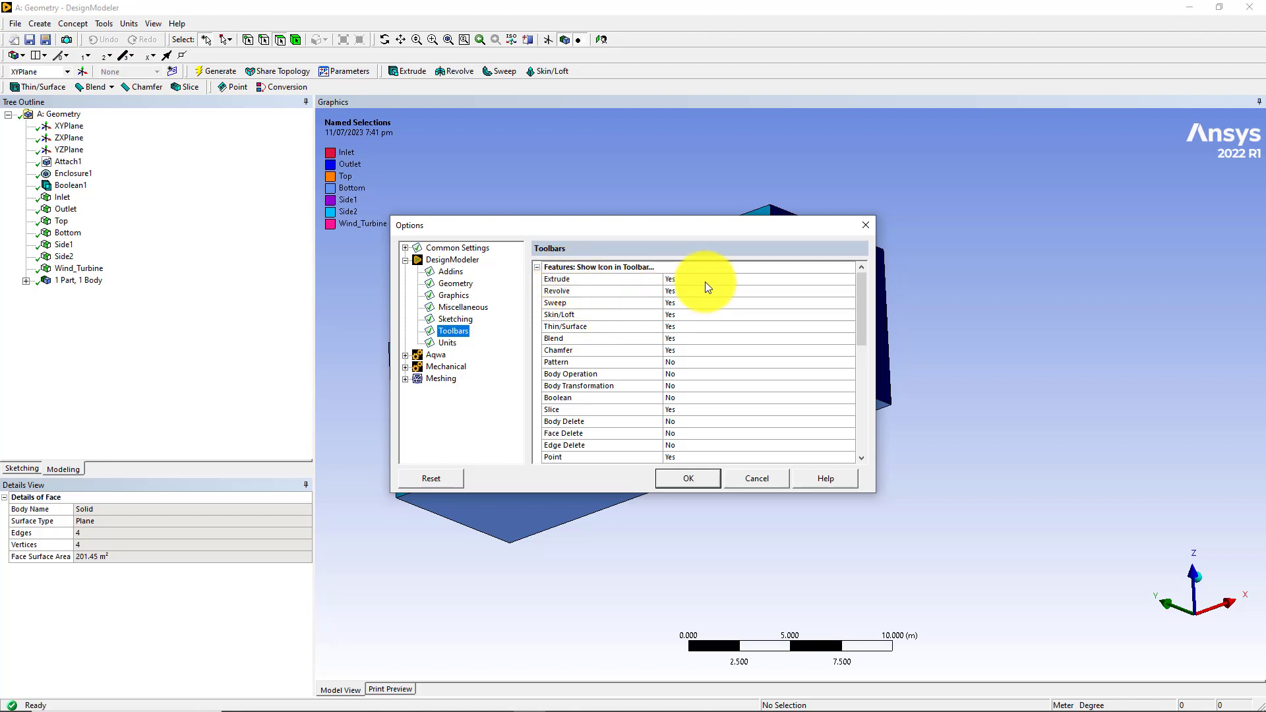
{"action": "left_click", "coordinate": [726, 279]}
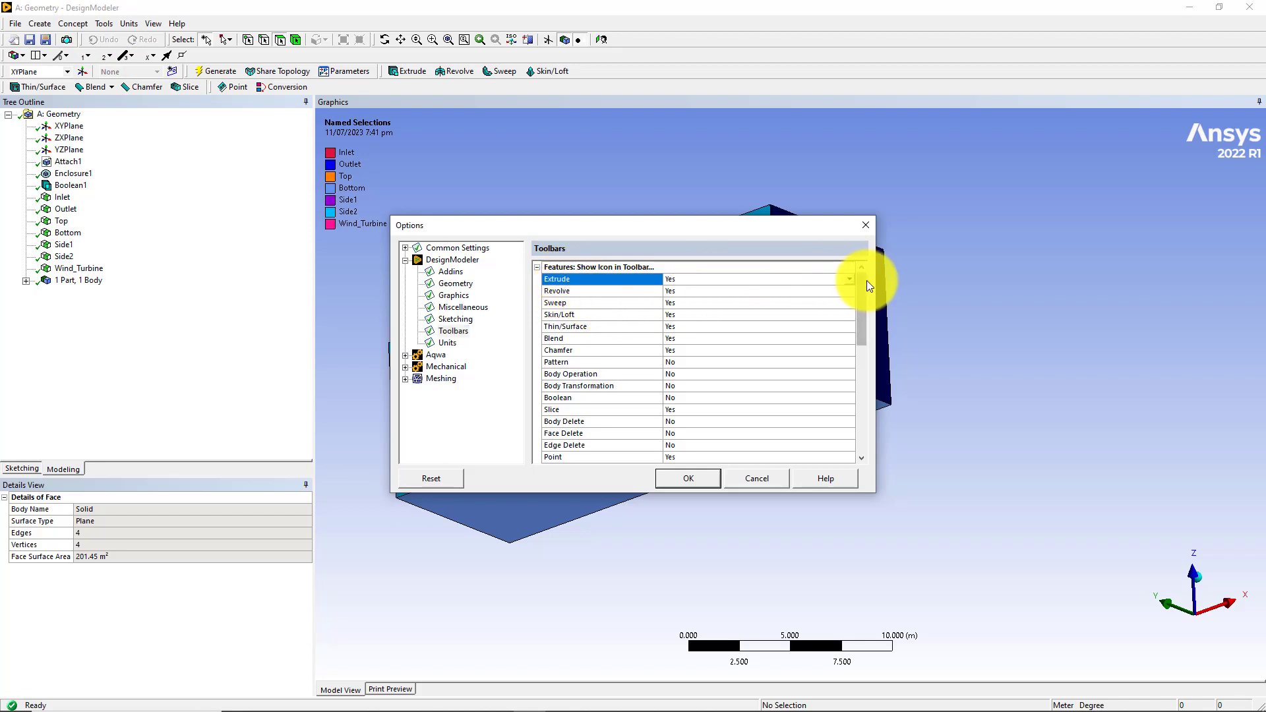
{"action": "left_click", "coordinate": [691, 364]}
{"action": "left_click", "coordinate": [849, 362]}
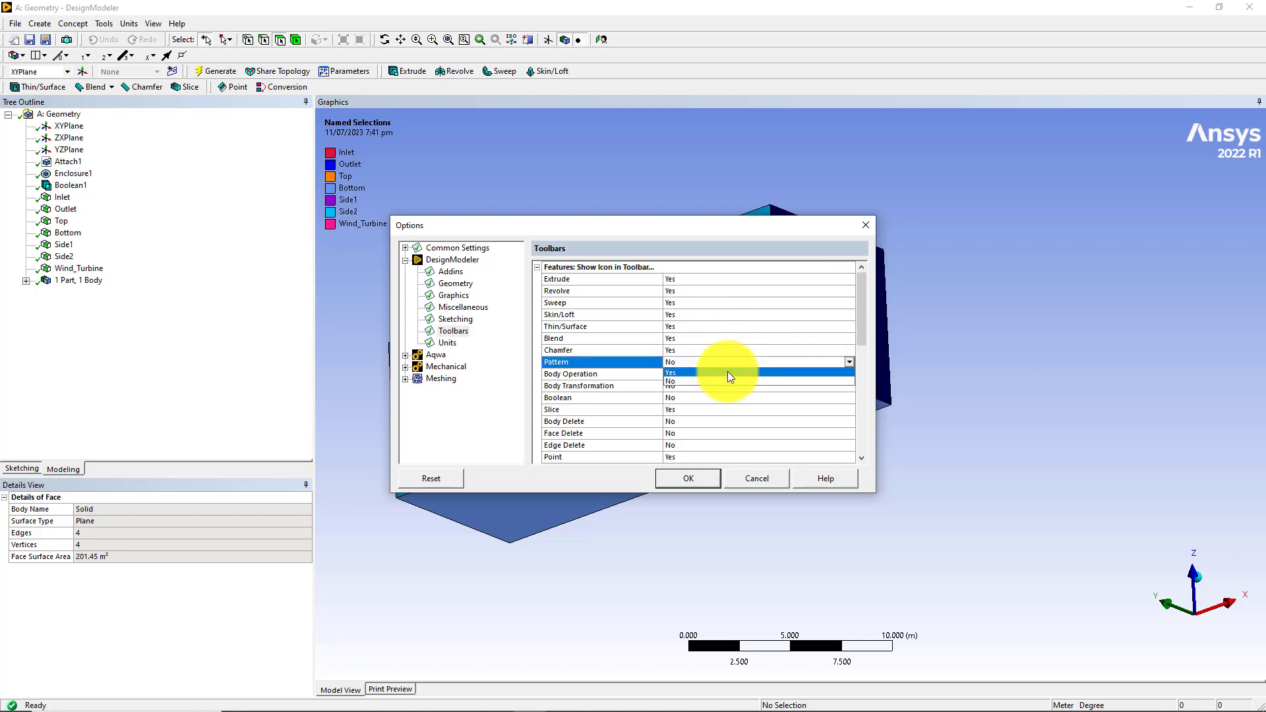
{"action": "left_click", "coordinate": [719, 373]}
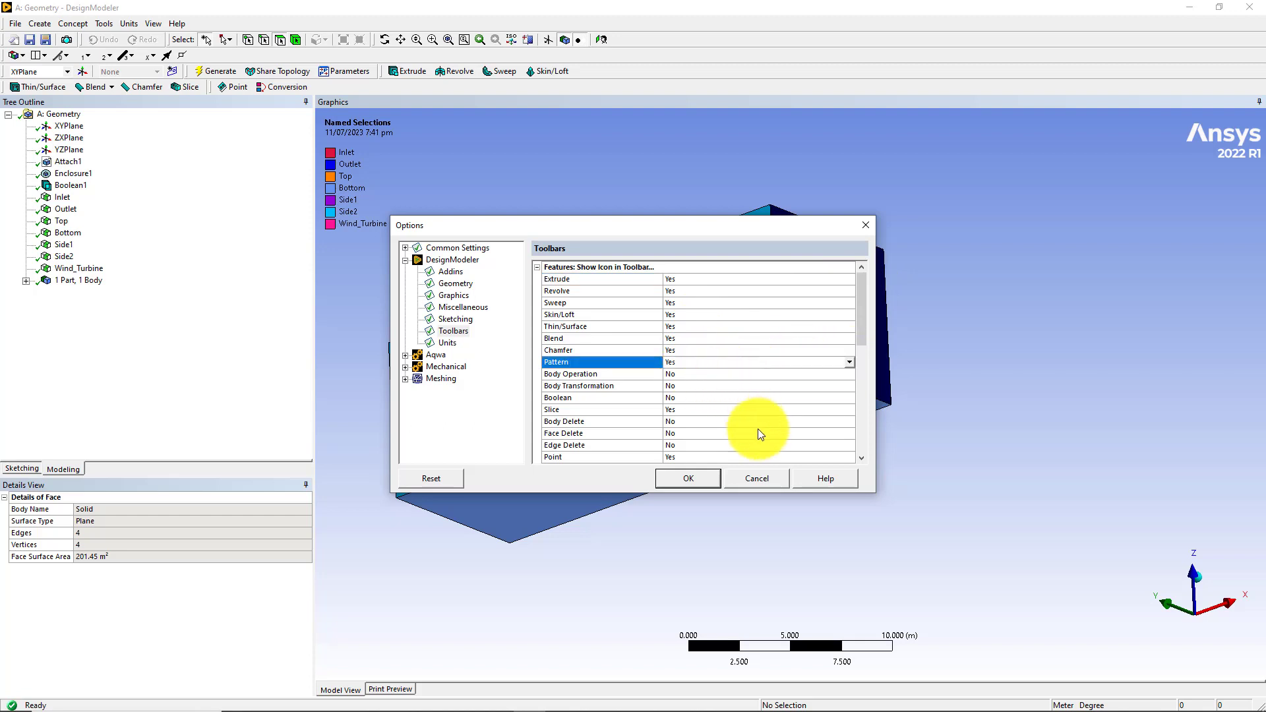
{"action": "left_click", "coordinate": [706, 485]}
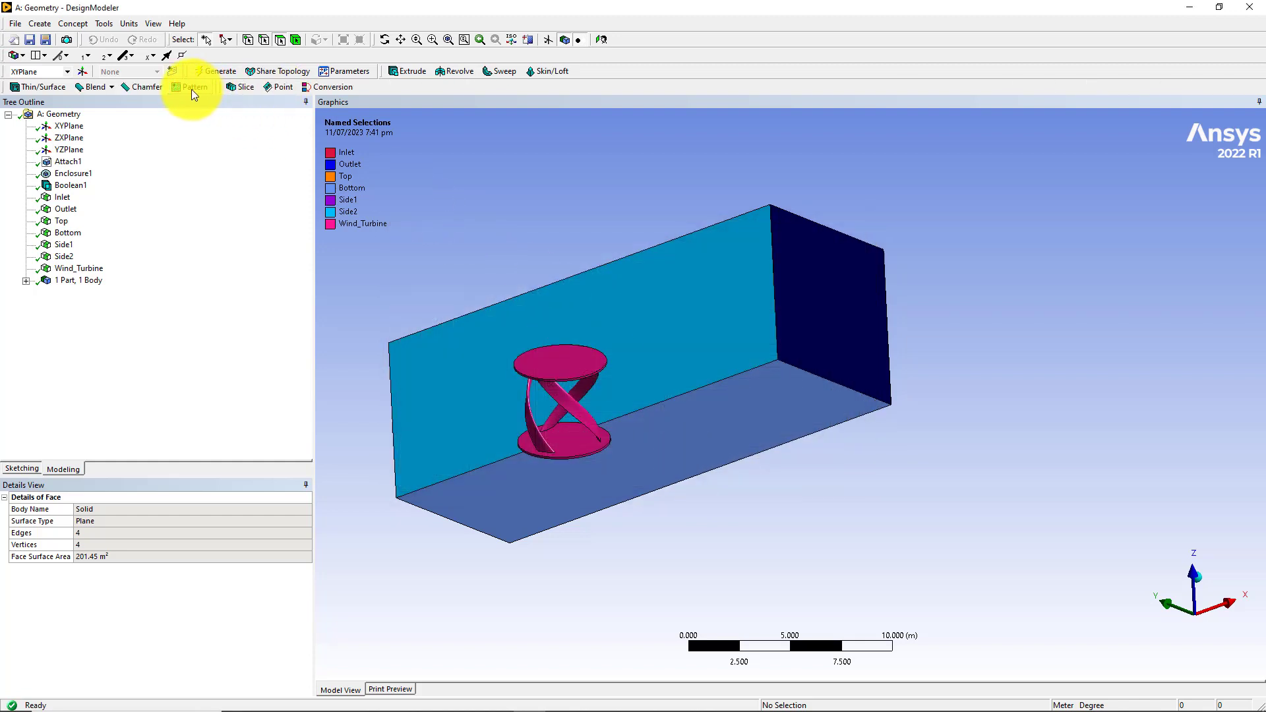
- Set the Pattern feature's toolbar icon back to No in the Toolbars options and accept the options
{"action": "left_click", "coordinate": [97, 22]}
{"action": "left_click", "coordinate": [130, 418]}
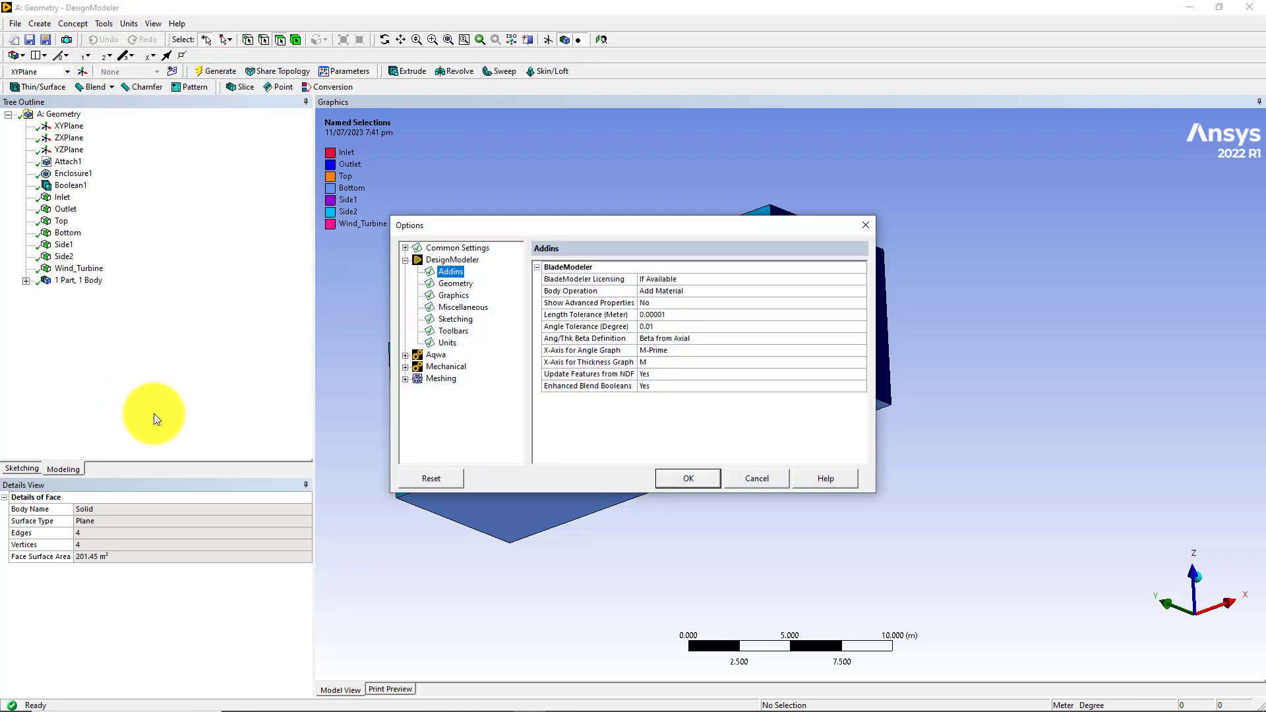
{"action": "left_click", "coordinate": [453, 331]}
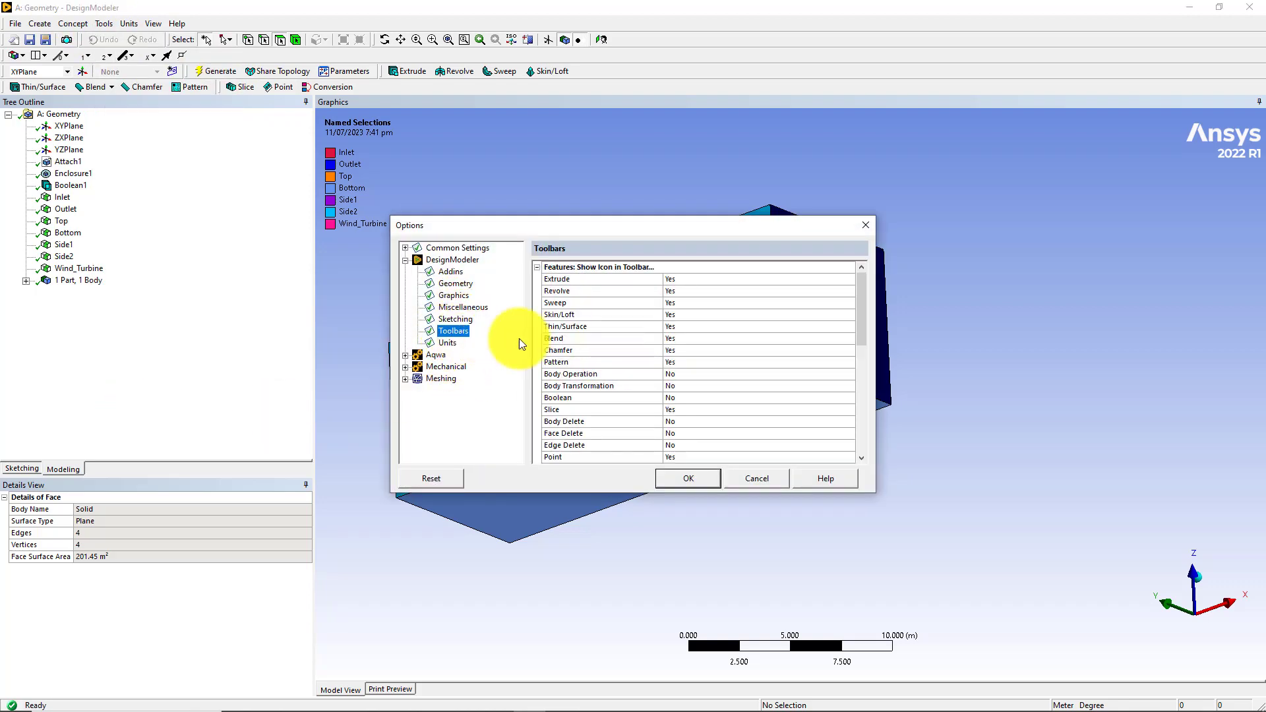
{"action": "left_click", "coordinate": [707, 363]}
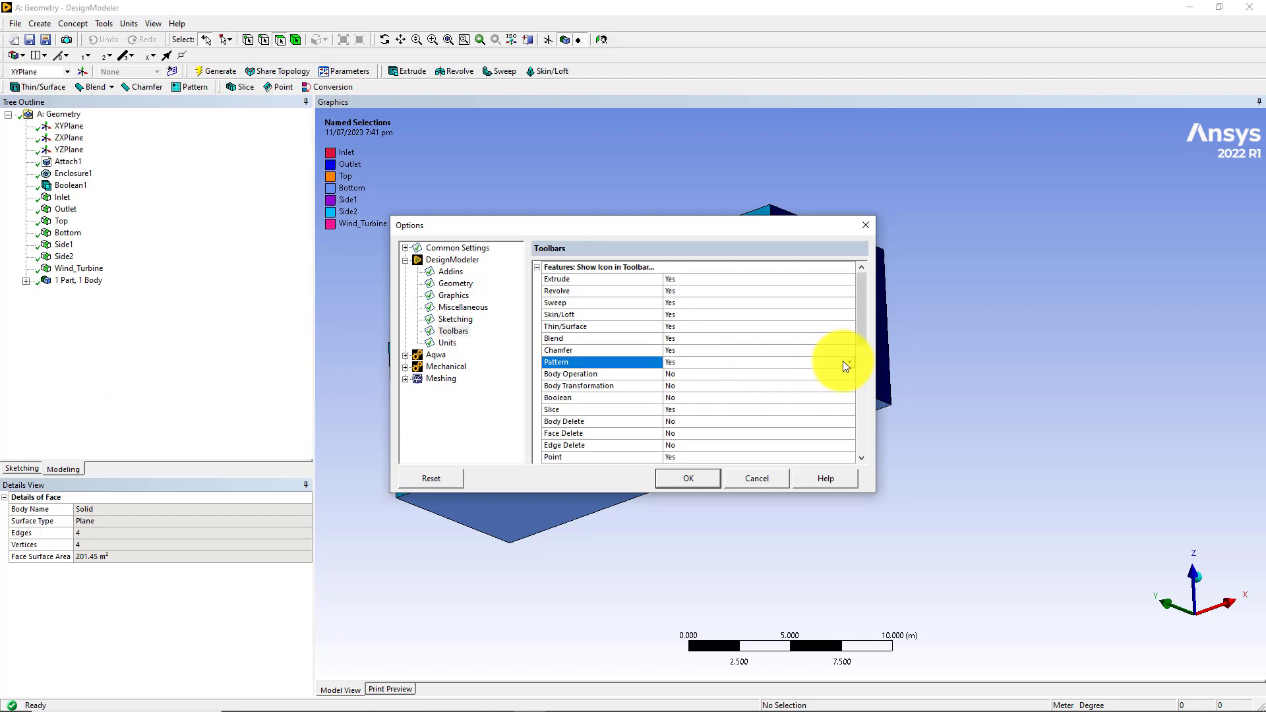
{"action": "left_click", "coordinate": [847, 362]}
{"action": "left_click", "coordinate": [684, 382]}
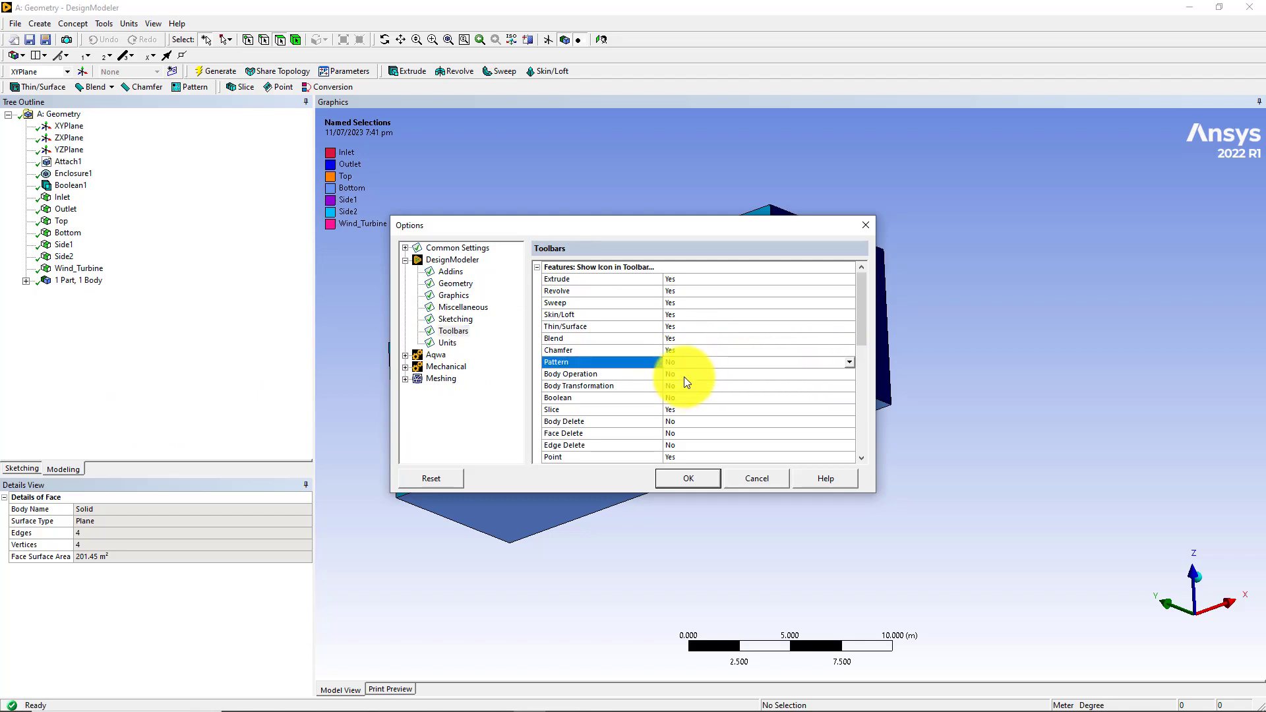
{"action": "left_click", "coordinate": [682, 476]}
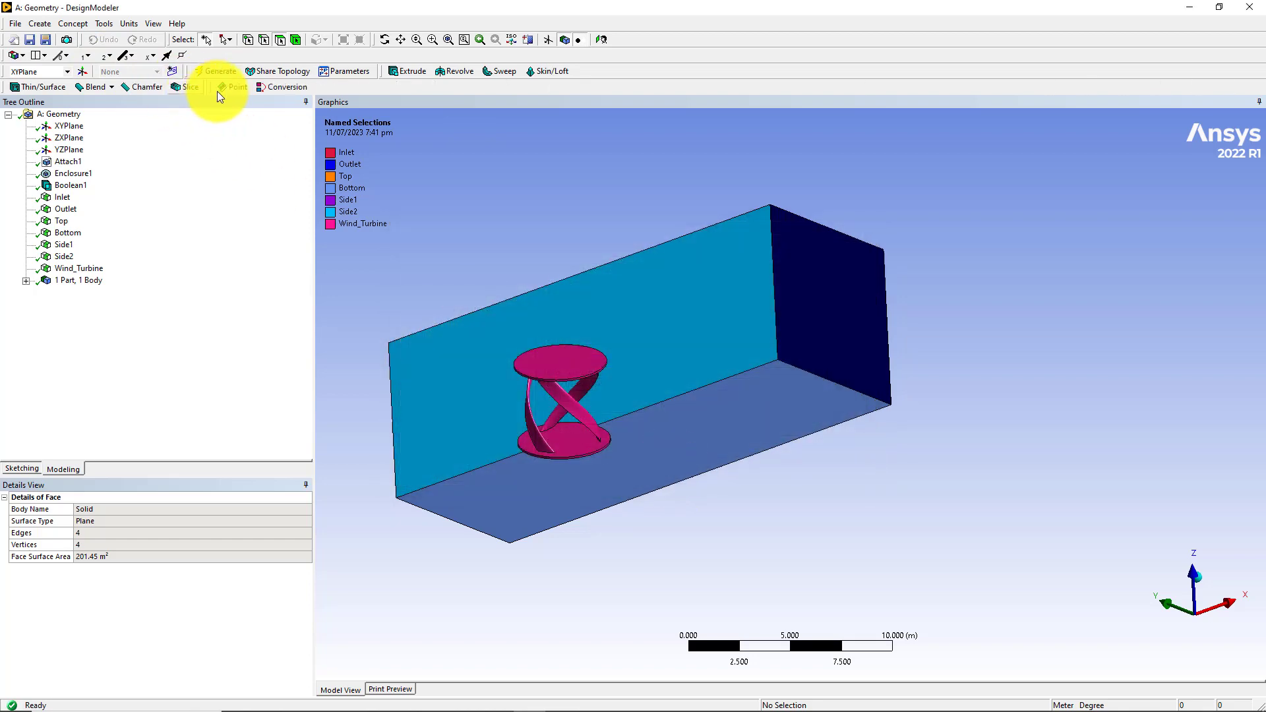
- Set the Enclosure tool's toolbar icon to Yes in the DesignModeler Toolbars options and accept the options
{"action": "left_click", "coordinate": [95, 24]}
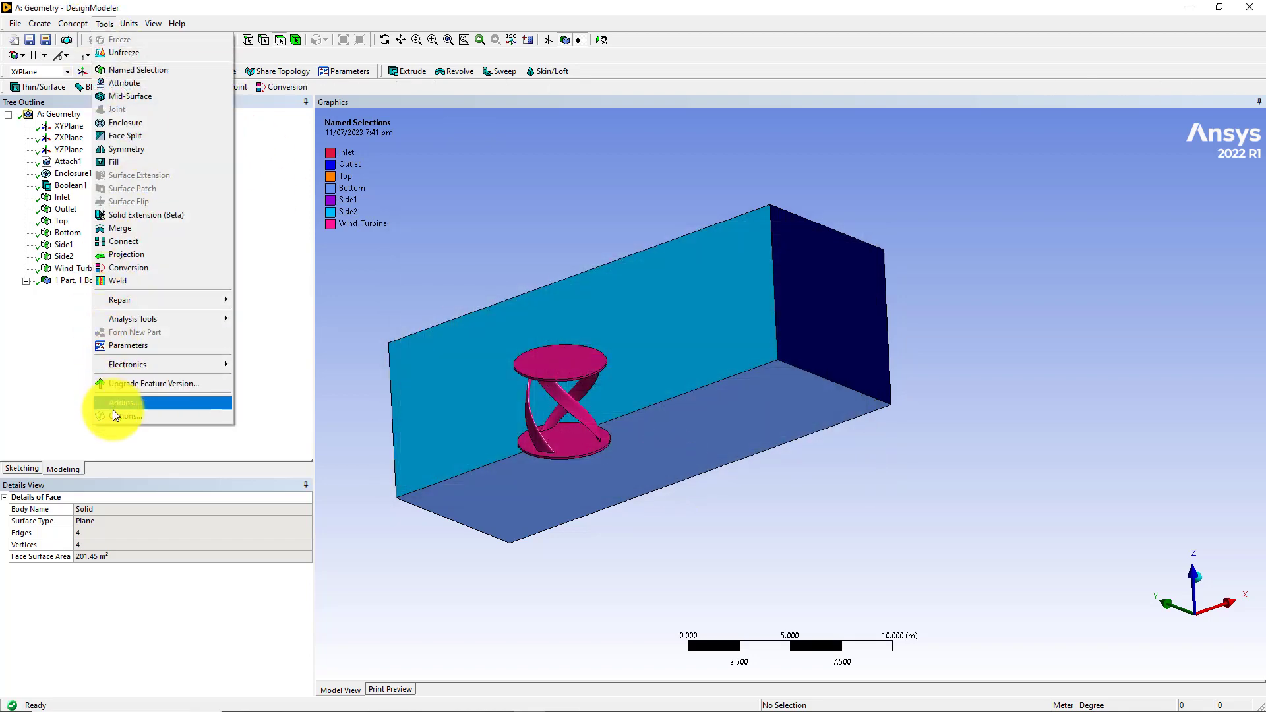
{"action": "left_click", "coordinate": [109, 414]}
{"action": "left_click", "coordinate": [455, 332]}
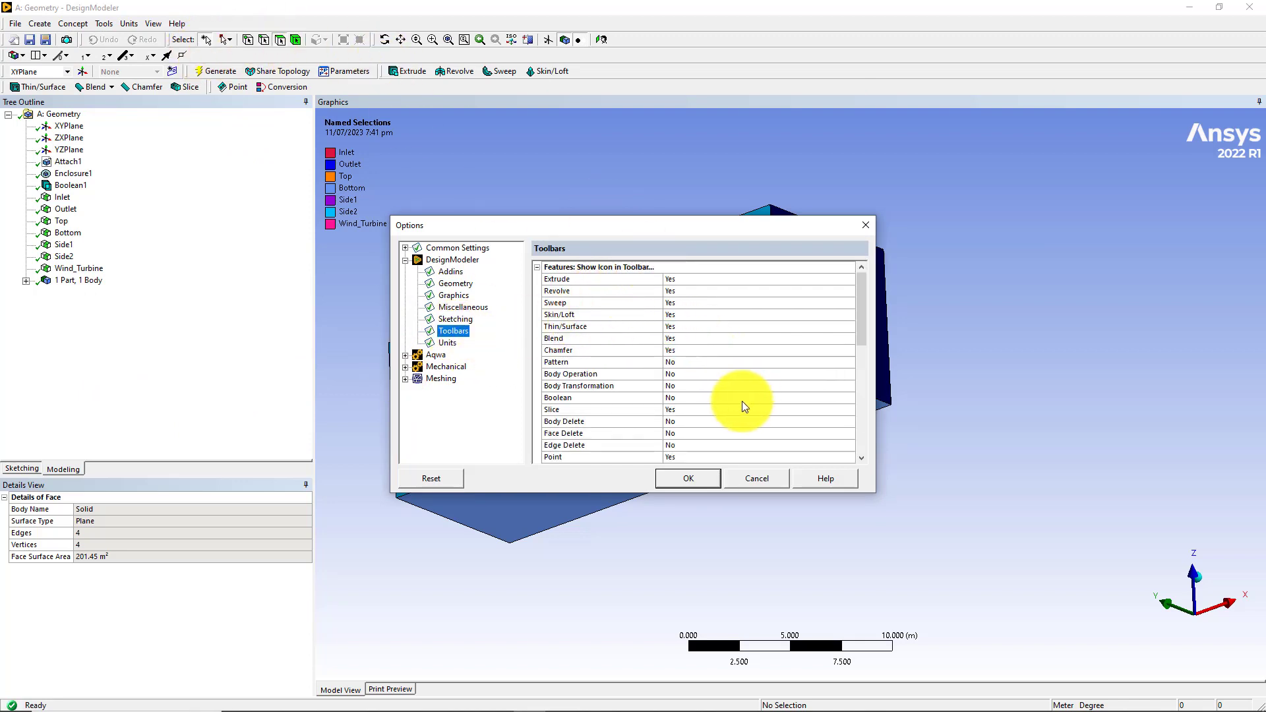
{"action": "scroll", "coordinate": [738, 396], "scroll_direction": "down", "scroll_amount": 3}
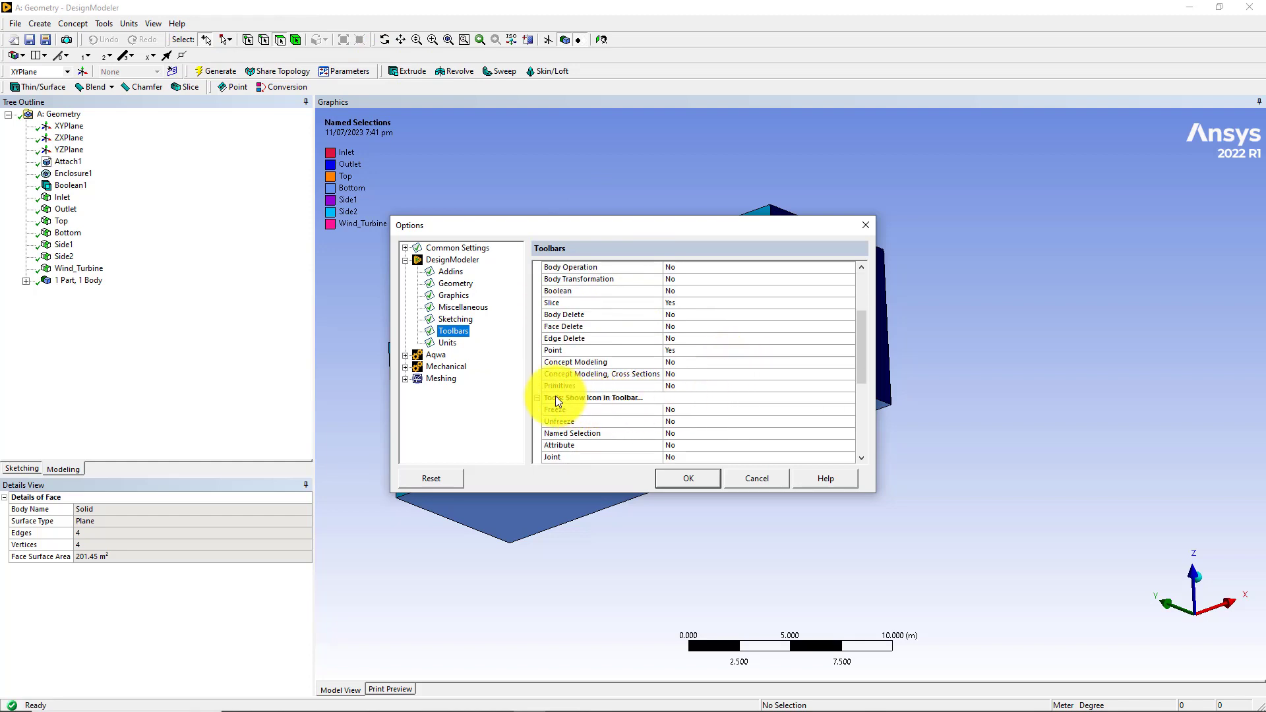
{"action": "scroll", "coordinate": [611, 402], "scroll_direction": "up", "scroll_amount": 3}
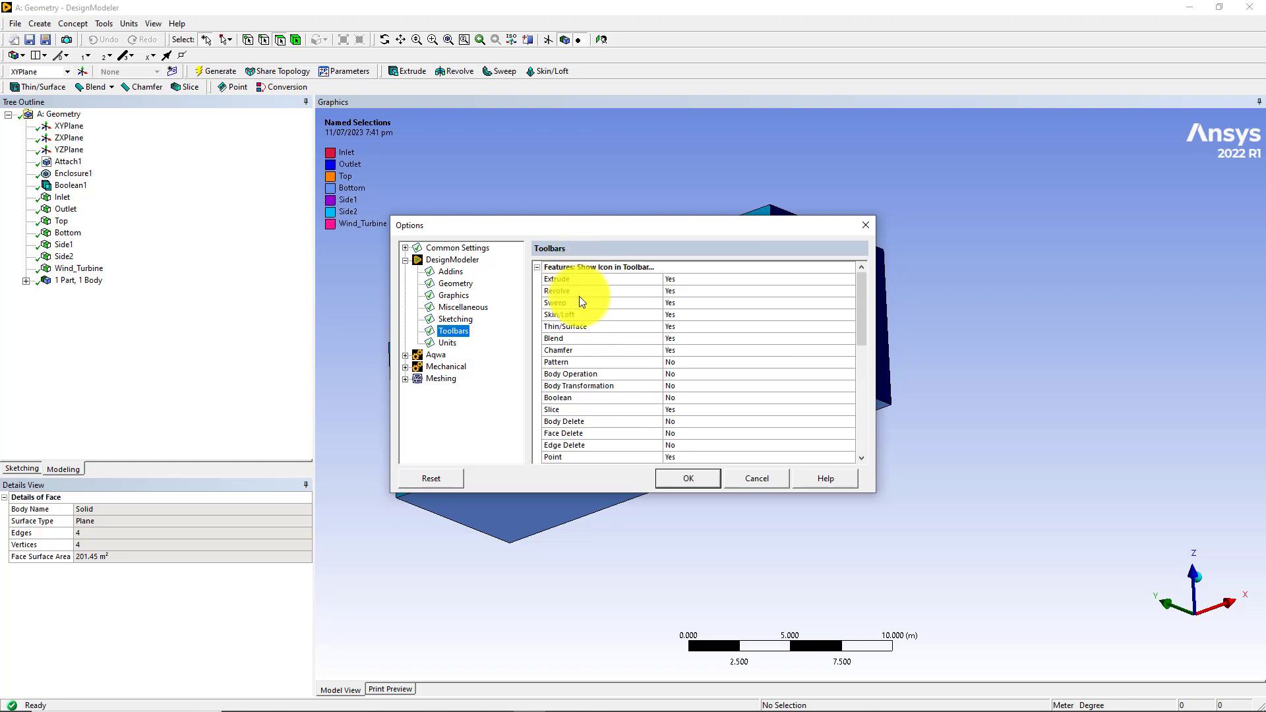
{"action": "scroll", "coordinate": [584, 316], "scroll_direction": "down", "scroll_amount": 6}
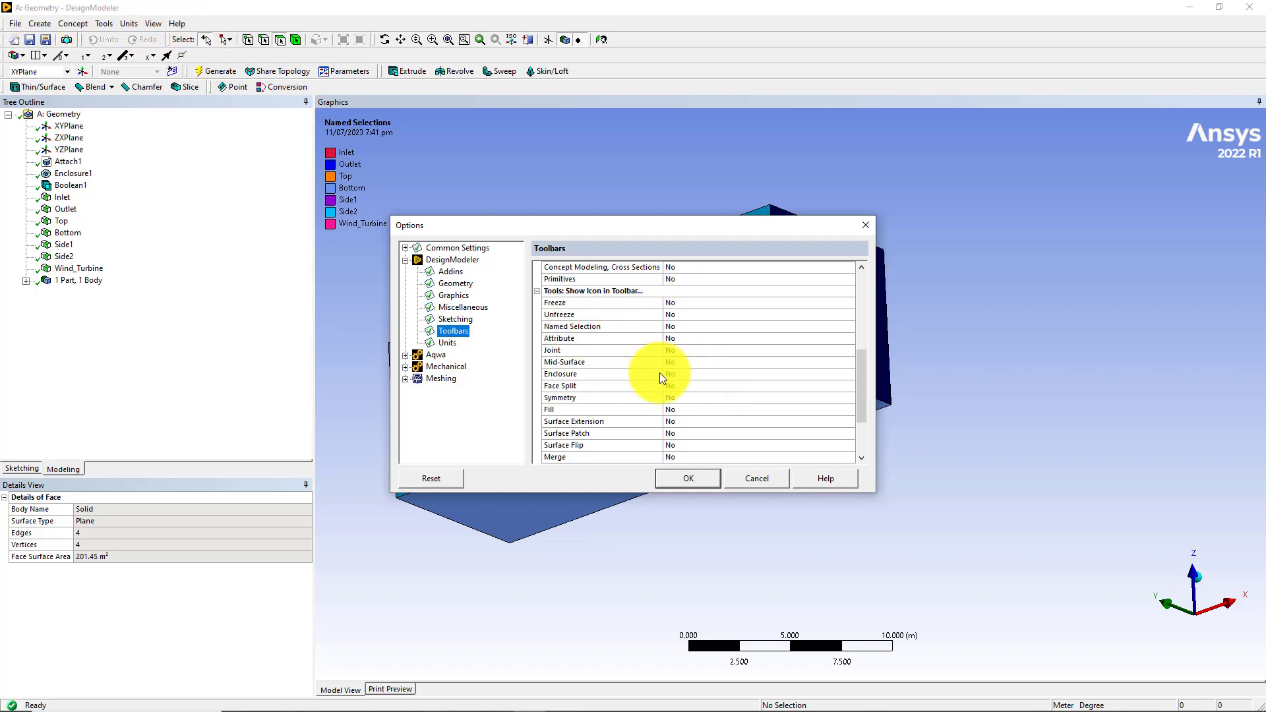
{"action": "left_click", "coordinate": [703, 376]}
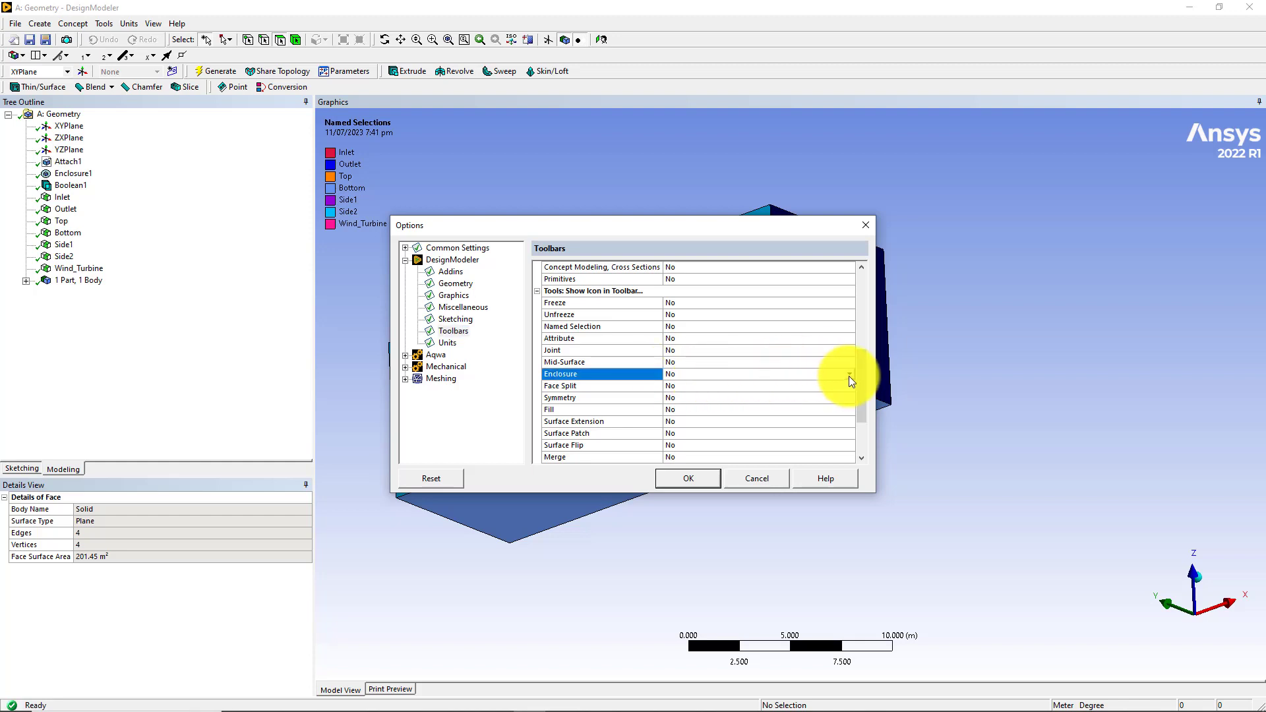
{"action": "left_click_drag", "start_coordinate": [641, 225], "coordinate": [1017, 165]}
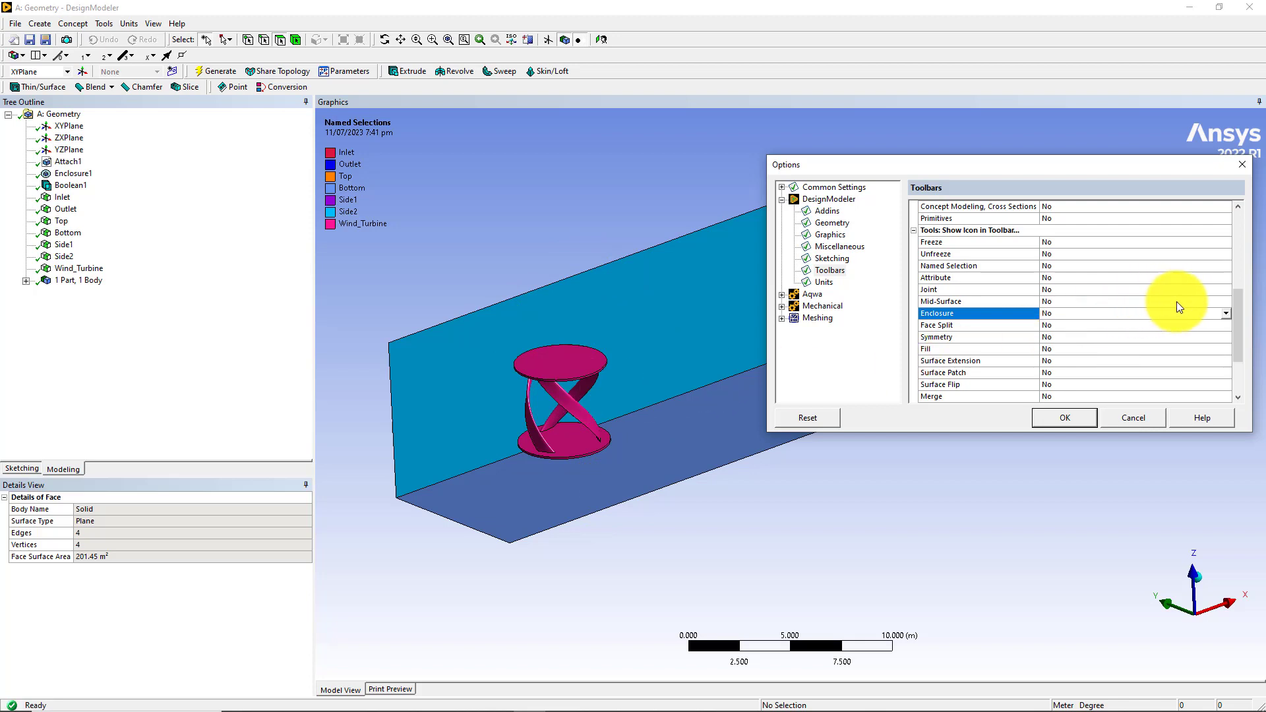
{"action": "left_click", "coordinate": [1225, 314]}
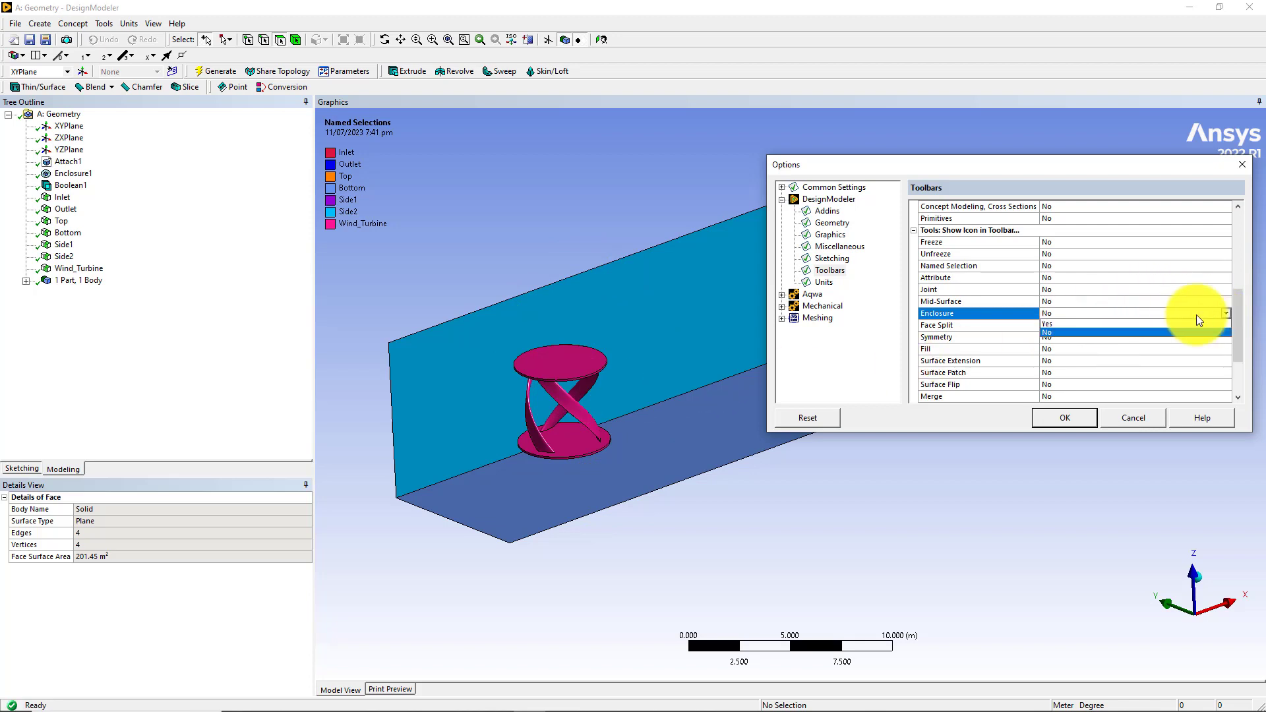
{"action": "left_click", "coordinate": [1063, 326]}
{"action": "left_click", "coordinate": [1048, 417]}
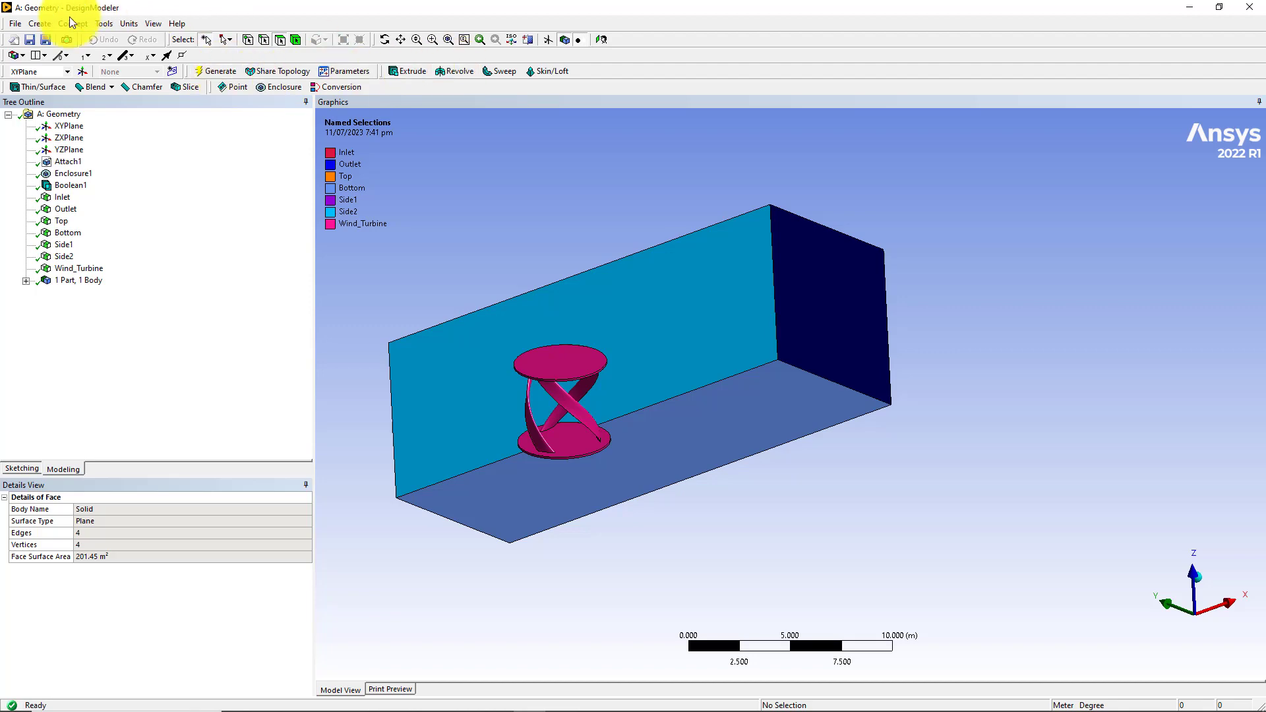
- Reopen the options and show the DesignModeler Units settings
{"action": "left_click", "coordinate": [104, 24]}
{"action": "left_click", "coordinate": [132, 415]}
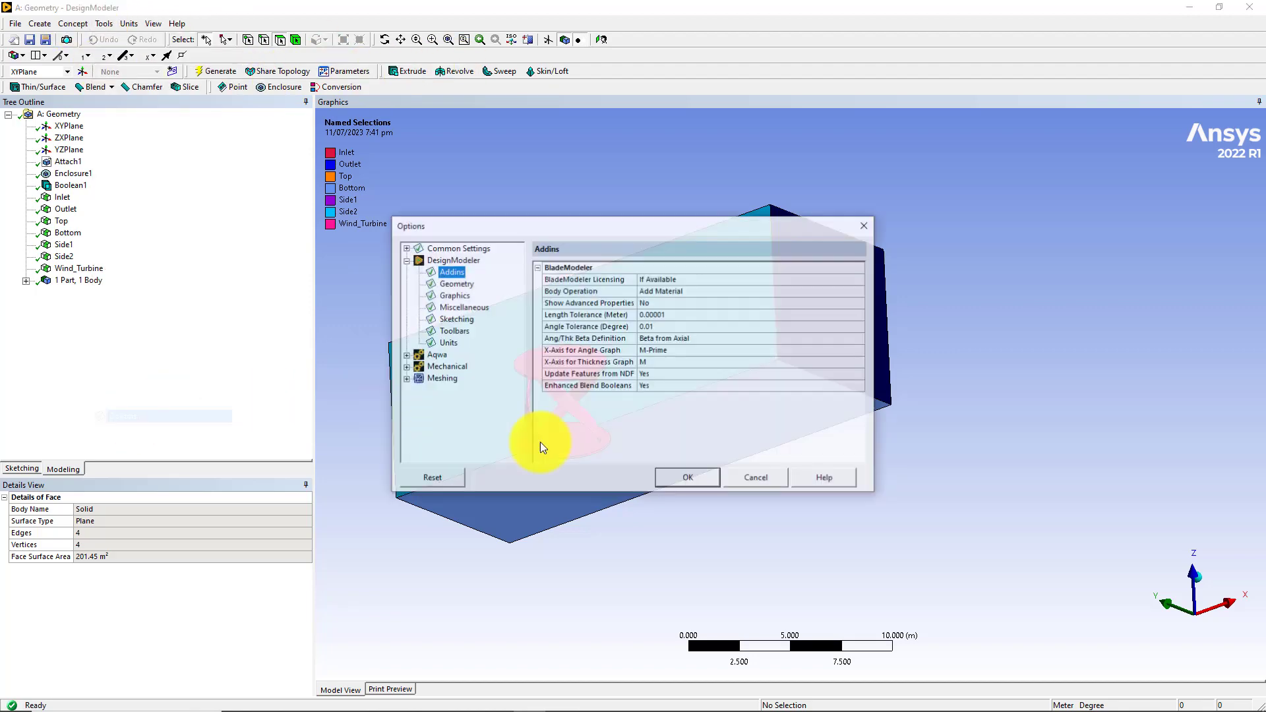
{"action": "left_click", "coordinate": [455, 332]}
{"action": "left_click", "coordinate": [451, 341]}
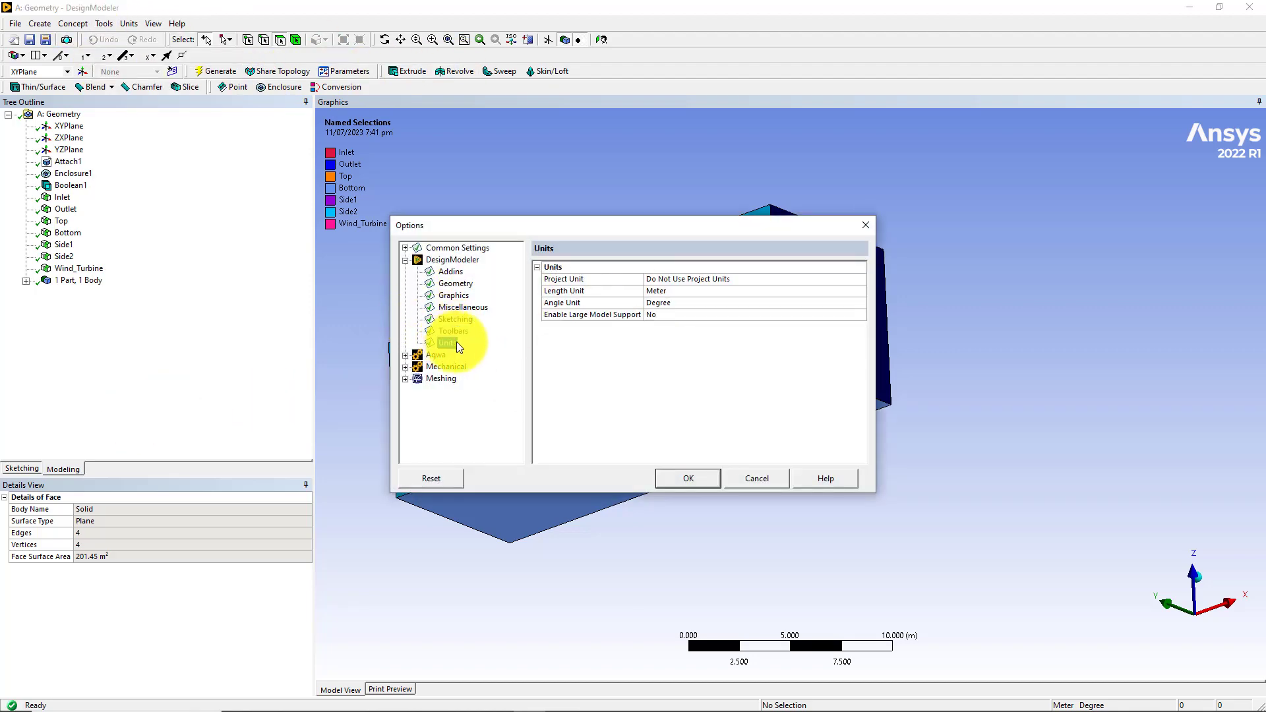
- Examine the choices for Project Unit and Enable Large Model Support in the DesignModeler Units options
{"action": "left_click", "coordinate": [710, 282]}
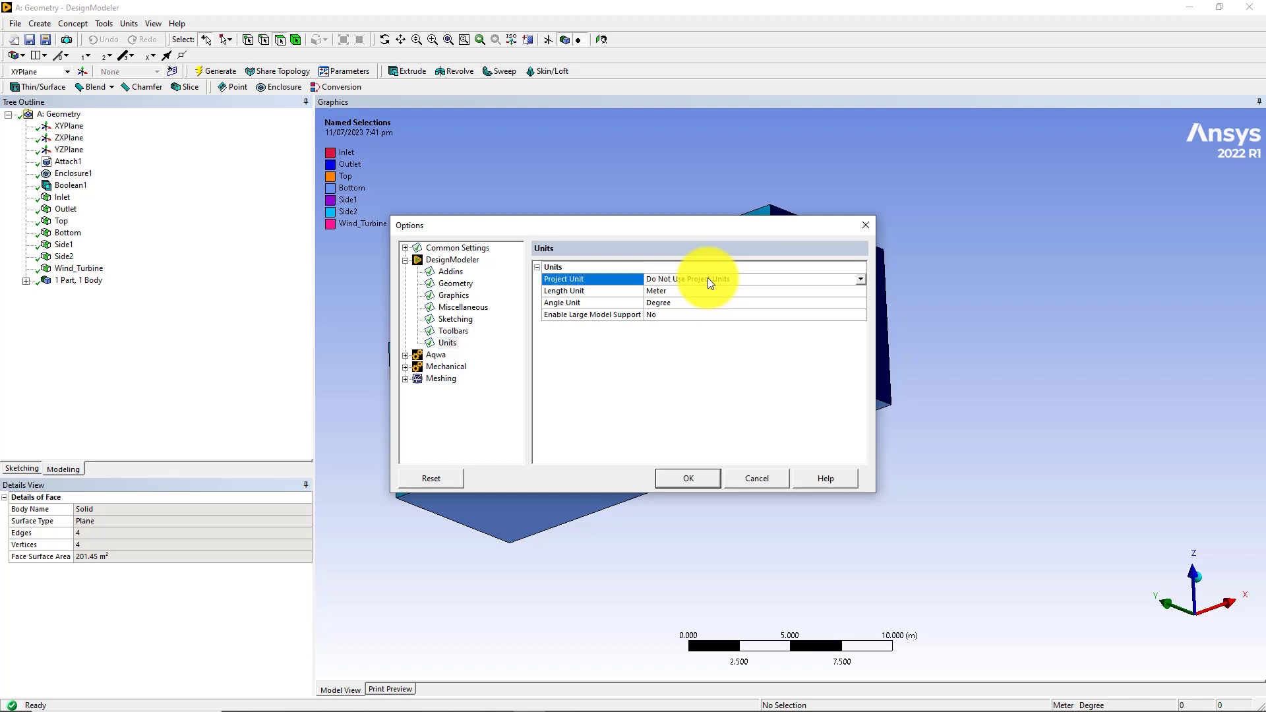
{"action": "left_click", "coordinate": [861, 280]}
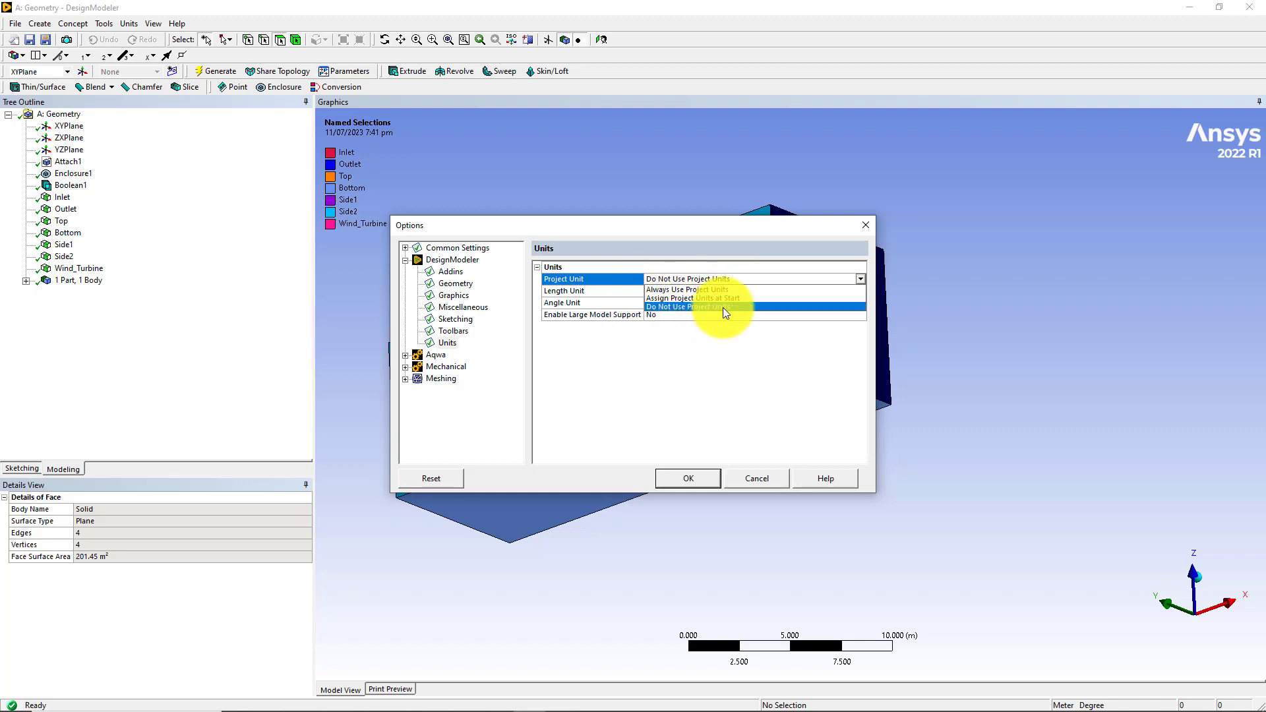
{"action": "left_click", "coordinate": [699, 308]}
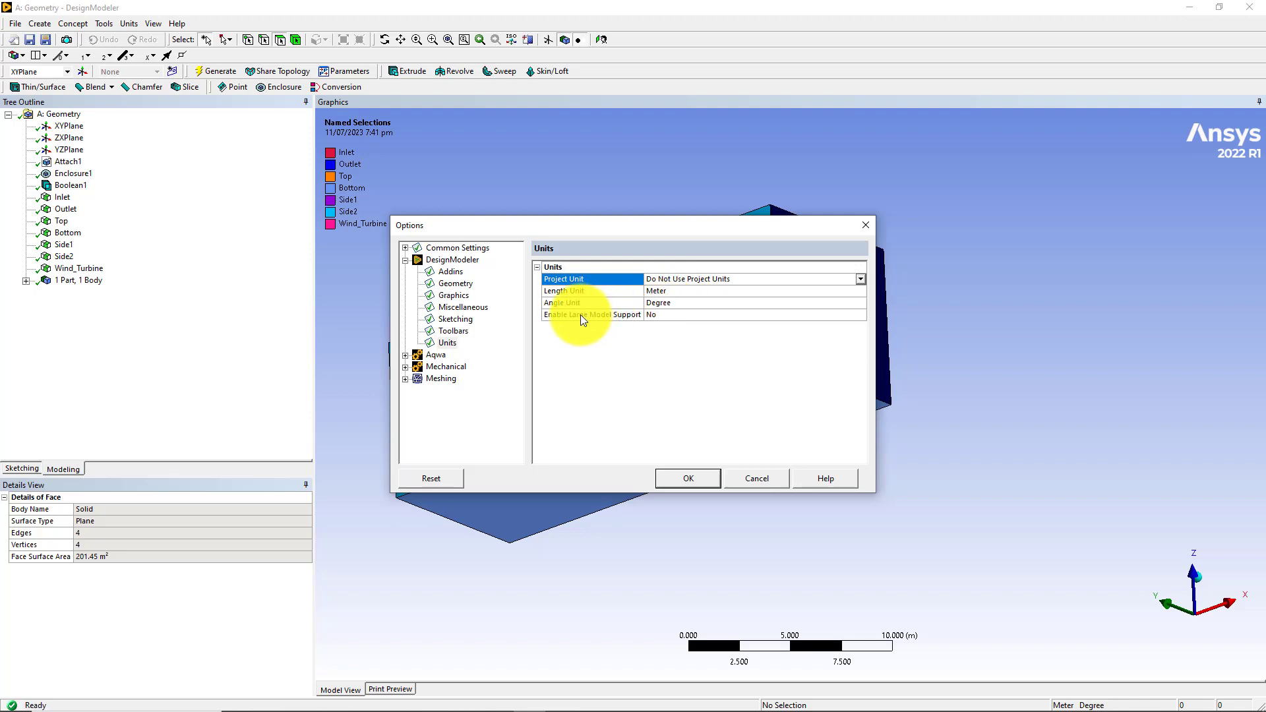
{"action": "left_click", "coordinate": [675, 315]}
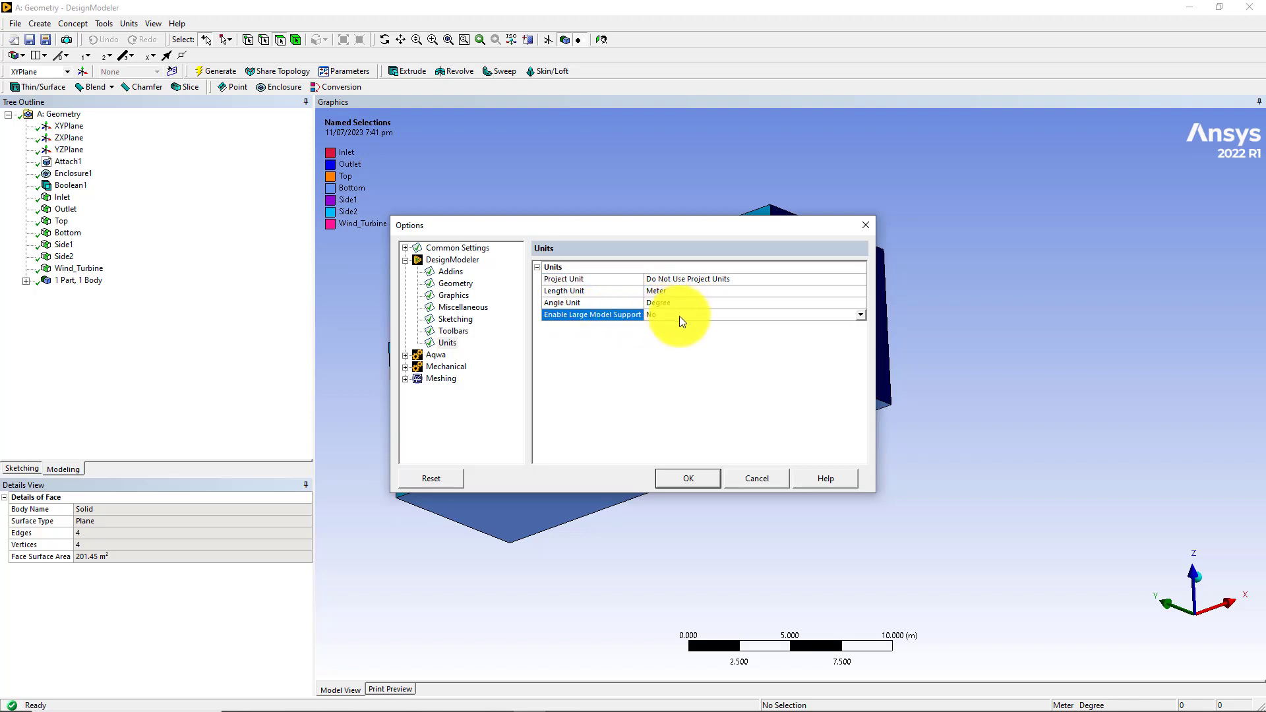
{"action": "left_click", "coordinate": [860, 314]}
{"action": "left_click", "coordinate": [860, 315]}
{"action": "left_click", "coordinate": [861, 315]}
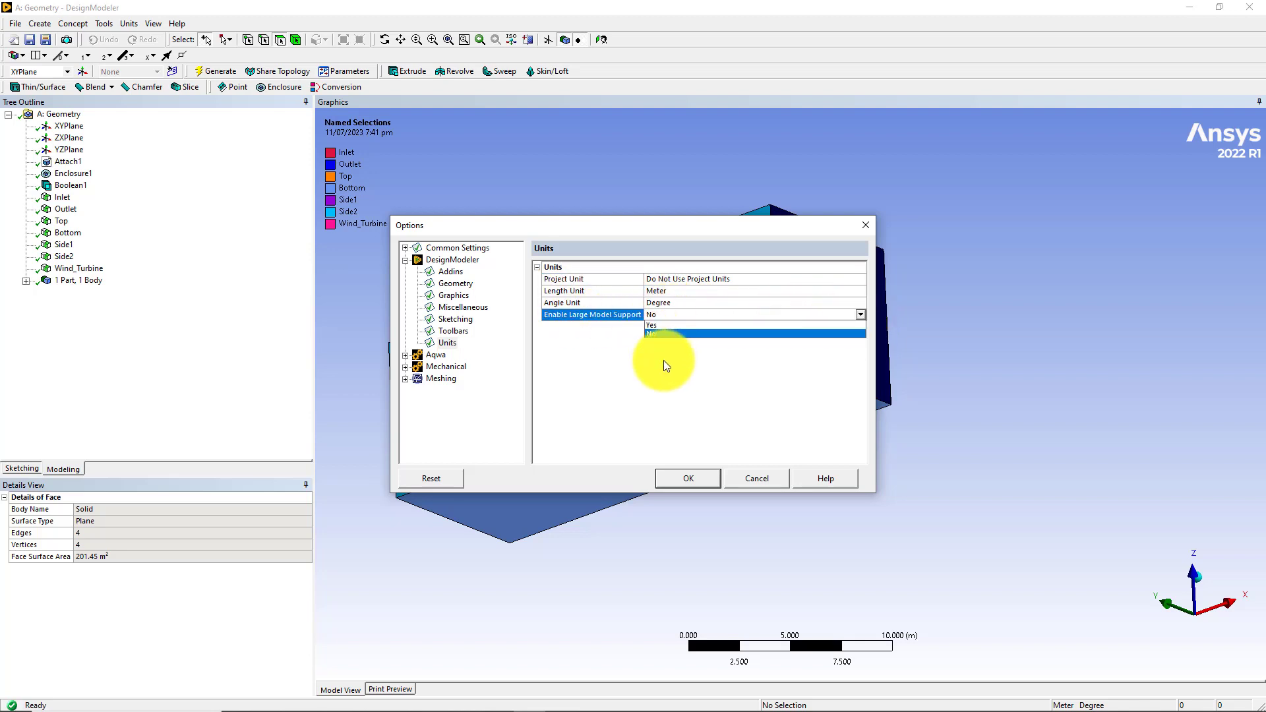
{"action": "left_click", "coordinate": [663, 361]}
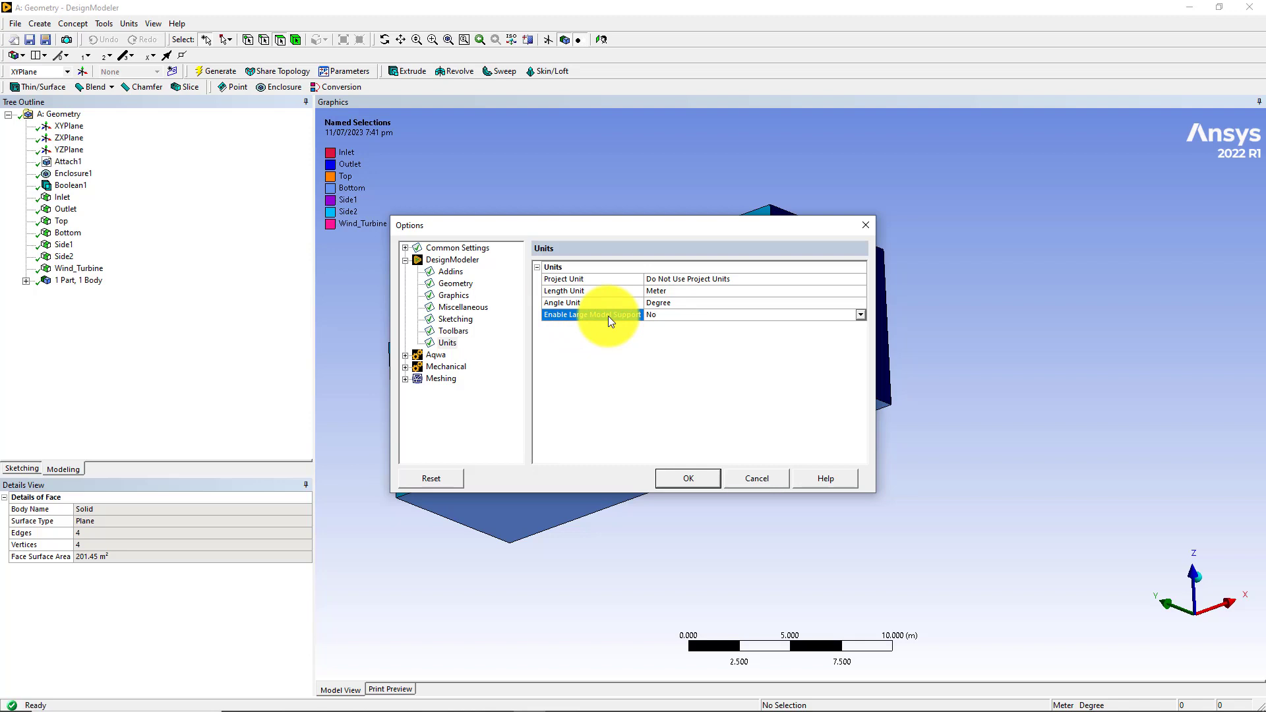
- Browse the Mechanical options, viewing the Connections, Convergence, Import and Frequency pages
{"action": "left_click", "coordinate": [405, 368]}
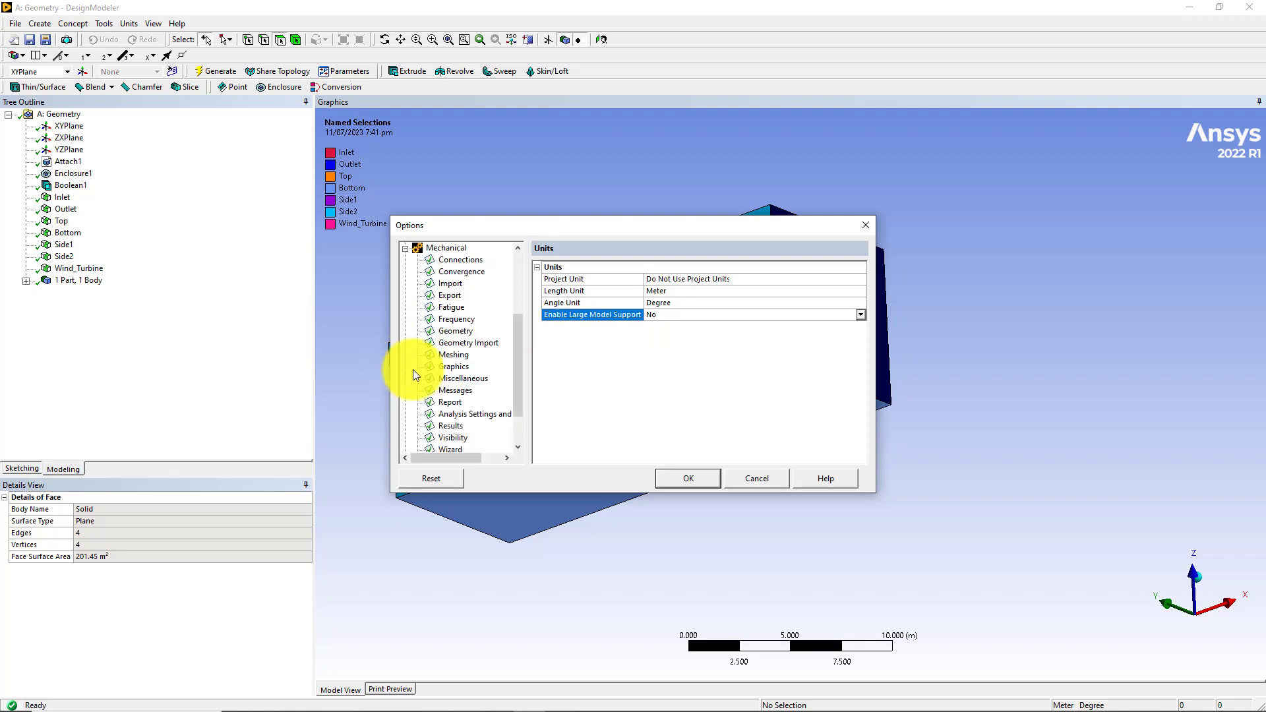
{"action": "left_click", "coordinate": [472, 261]}
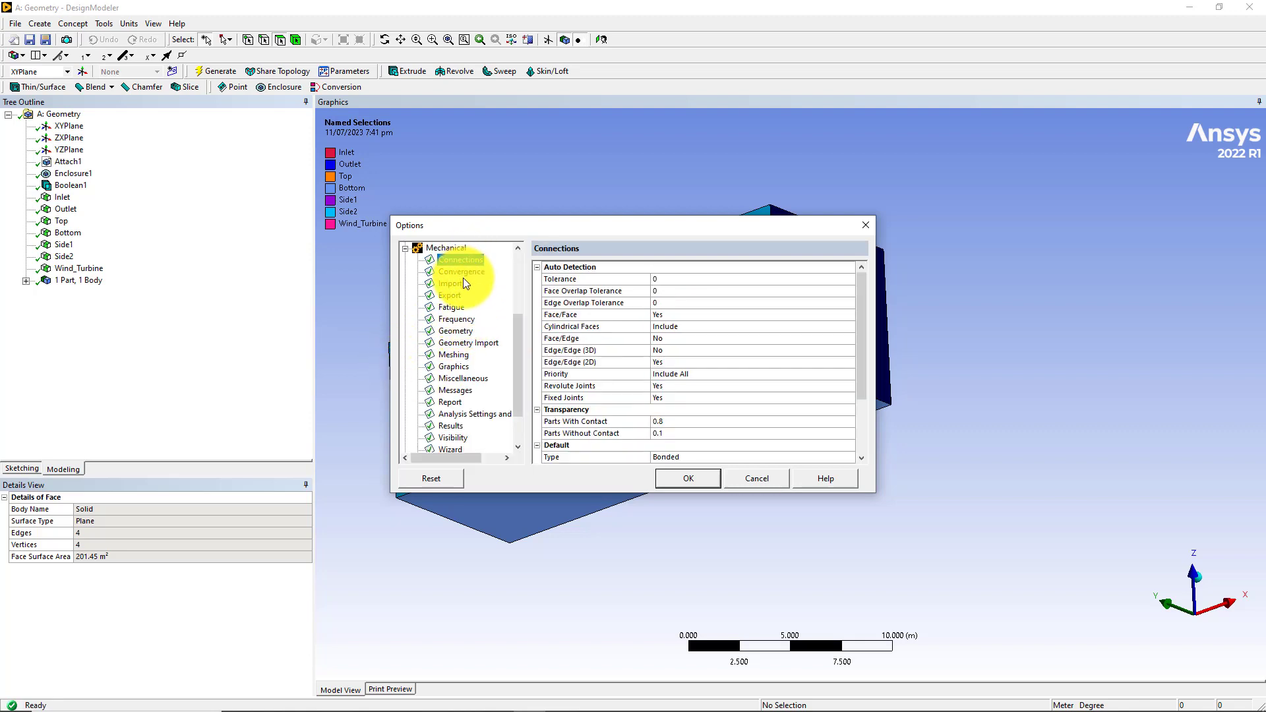
{"action": "left_click", "coordinate": [464, 272]}
{"action": "left_click", "coordinate": [462, 284]}
{"action": "left_click", "coordinate": [467, 319]}
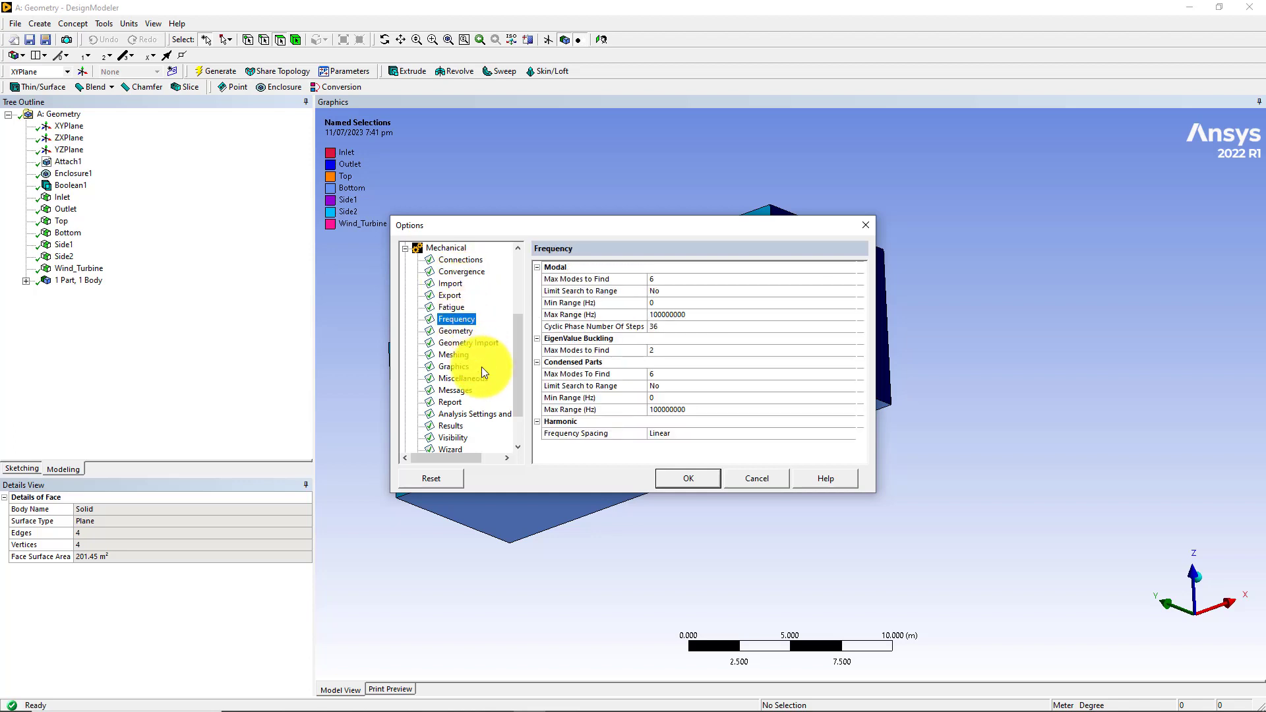
- Examine the Meshing options, including MultiZone for sweepable bodies, CPUs for parallel part meshing, separate mesh data file, Virtual Topology and Sizing
{"action": "scroll", "coordinate": [475, 382], "scroll_direction": "down", "scroll_amount": 2}
{"action": "left_click", "coordinate": [404, 439]}
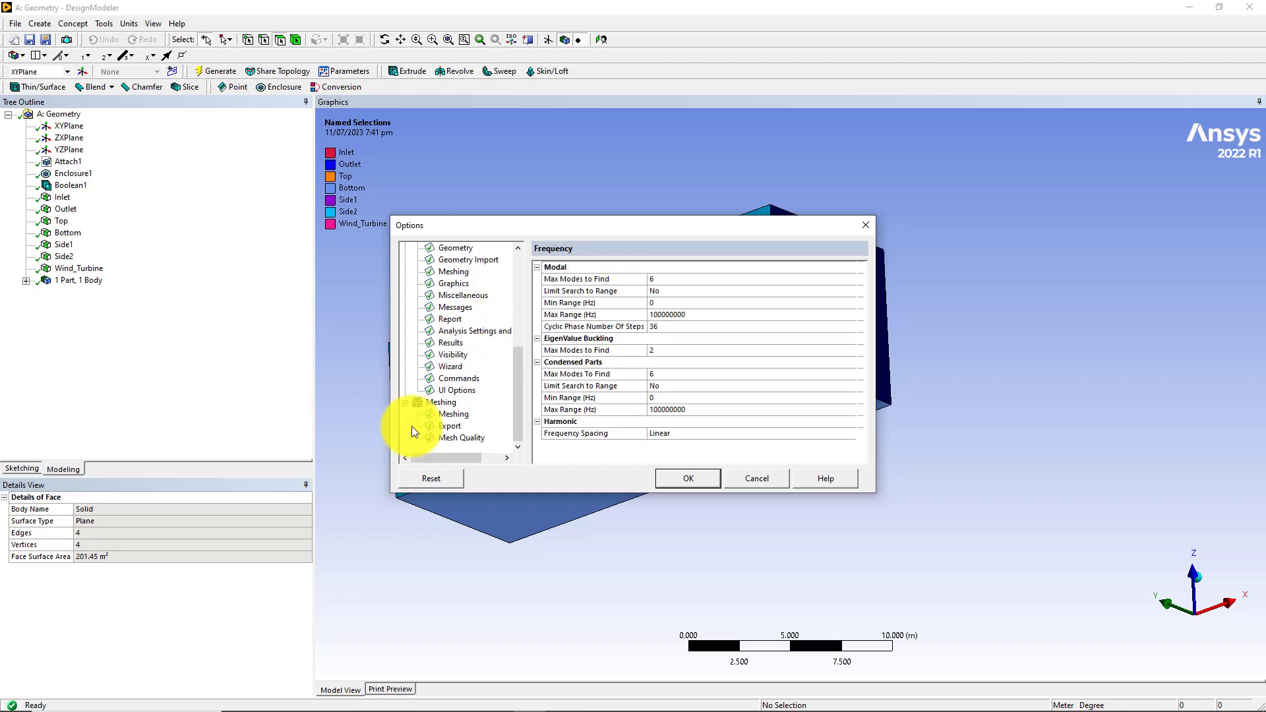
{"action": "left_click", "coordinate": [454, 413]}
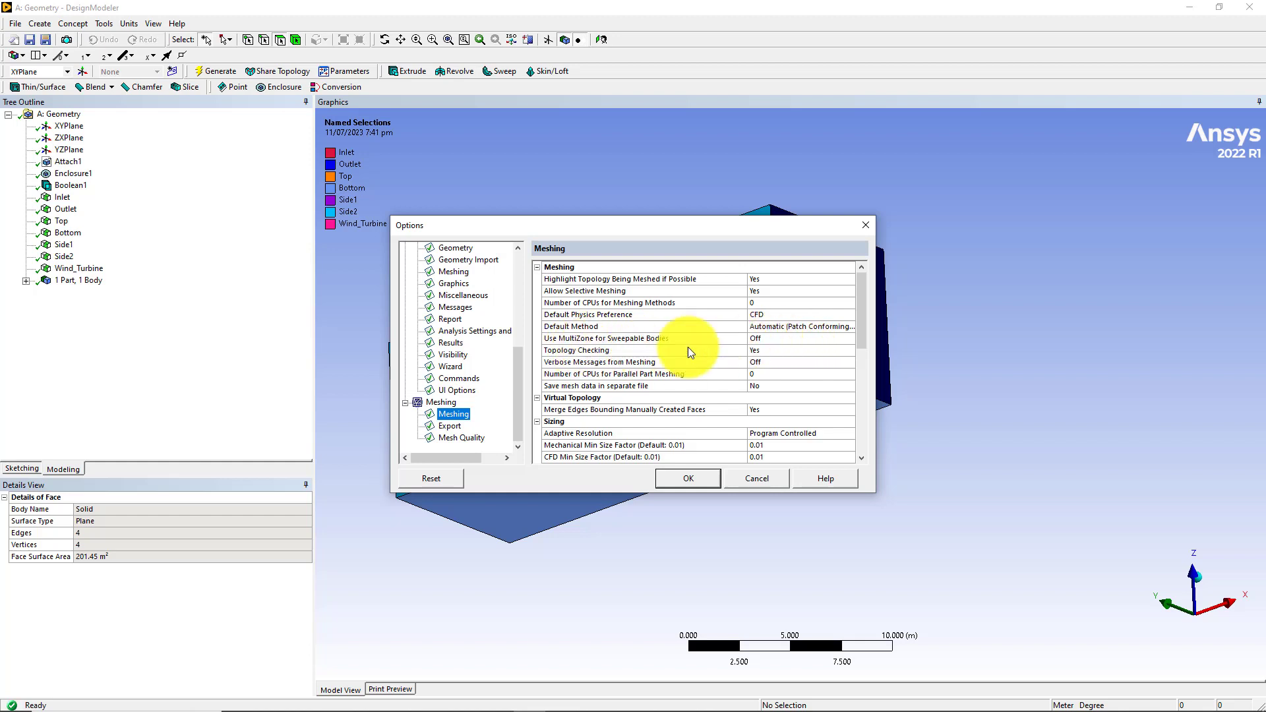
{"action": "left_click", "coordinate": [766, 337]}
{"action": "left_click", "coordinate": [848, 337]}
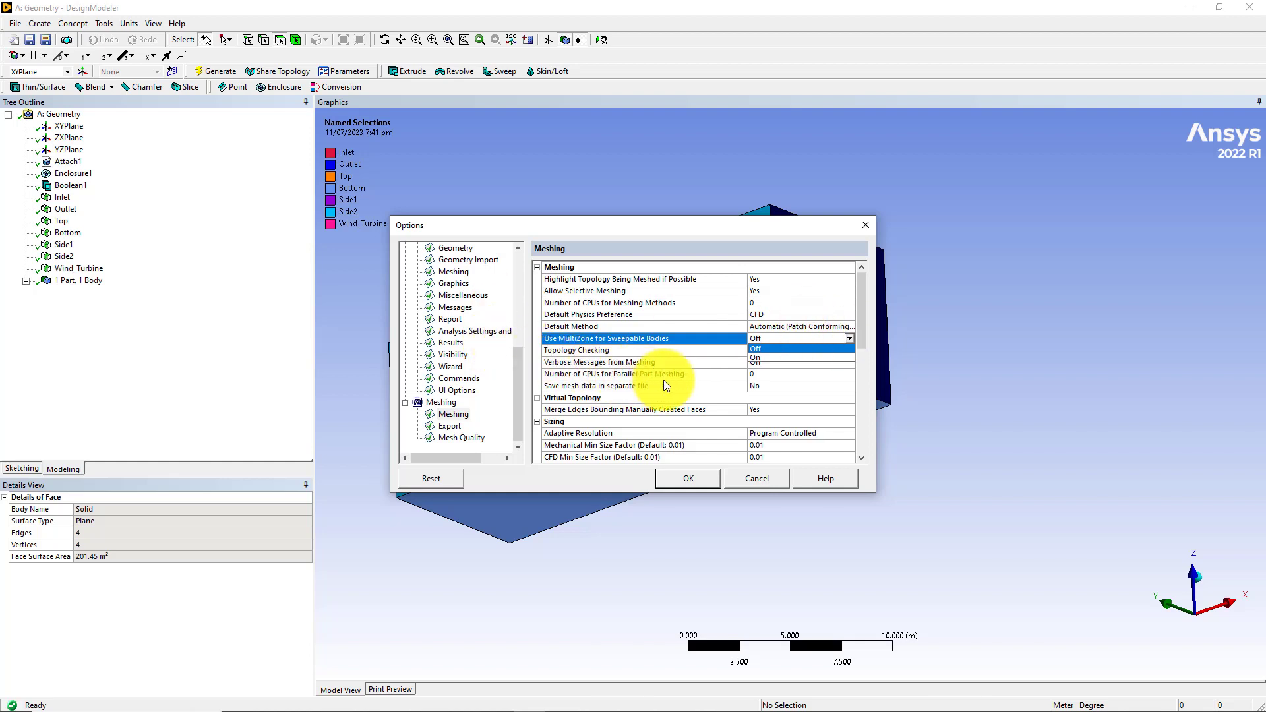
{"action": "left_click", "coordinate": [737, 374]}
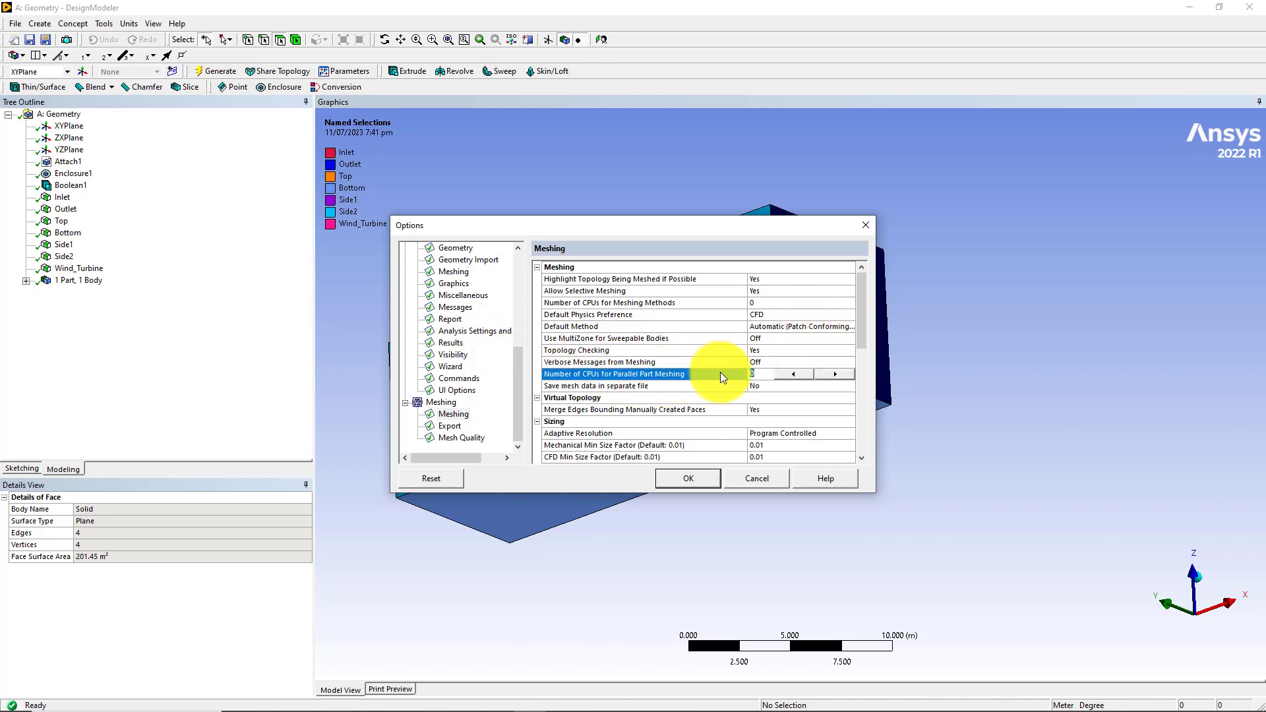
{"action": "left_click", "coordinate": [584, 389]}
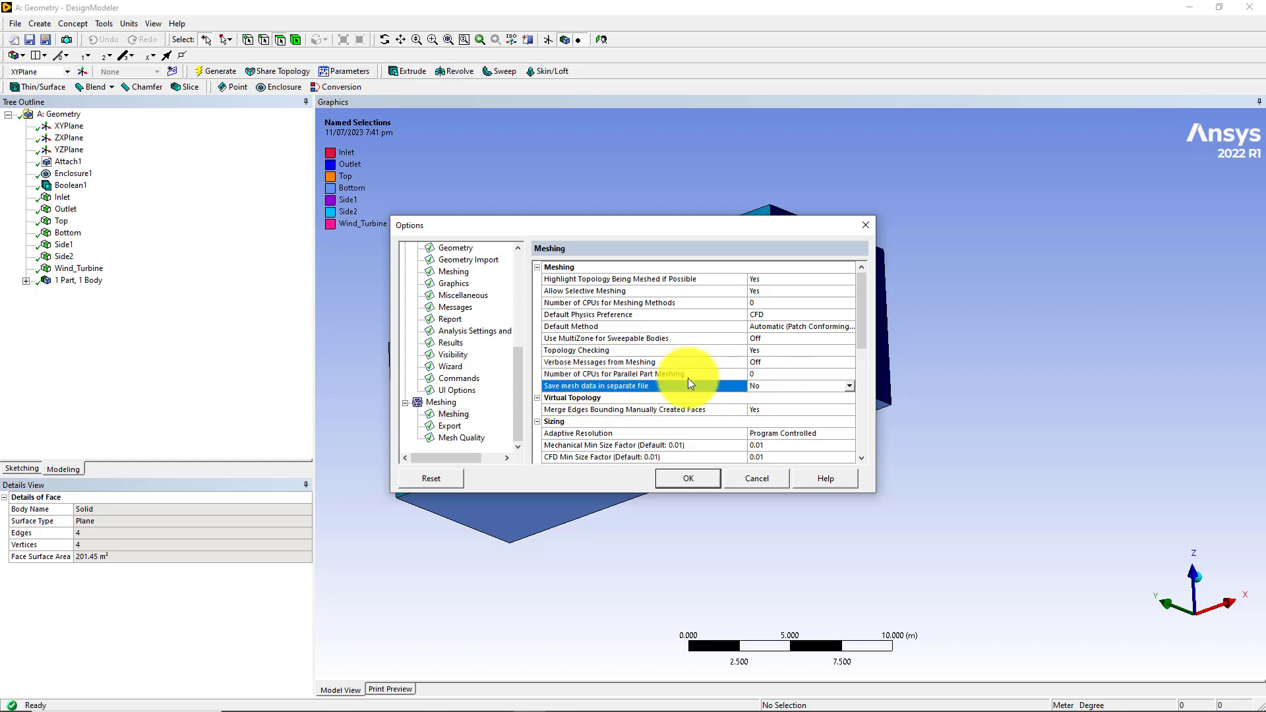
{"action": "left_click", "coordinate": [576, 412]}
{"action": "scroll", "coordinate": [649, 406], "scroll_direction": "down", "scroll_amount": 2}
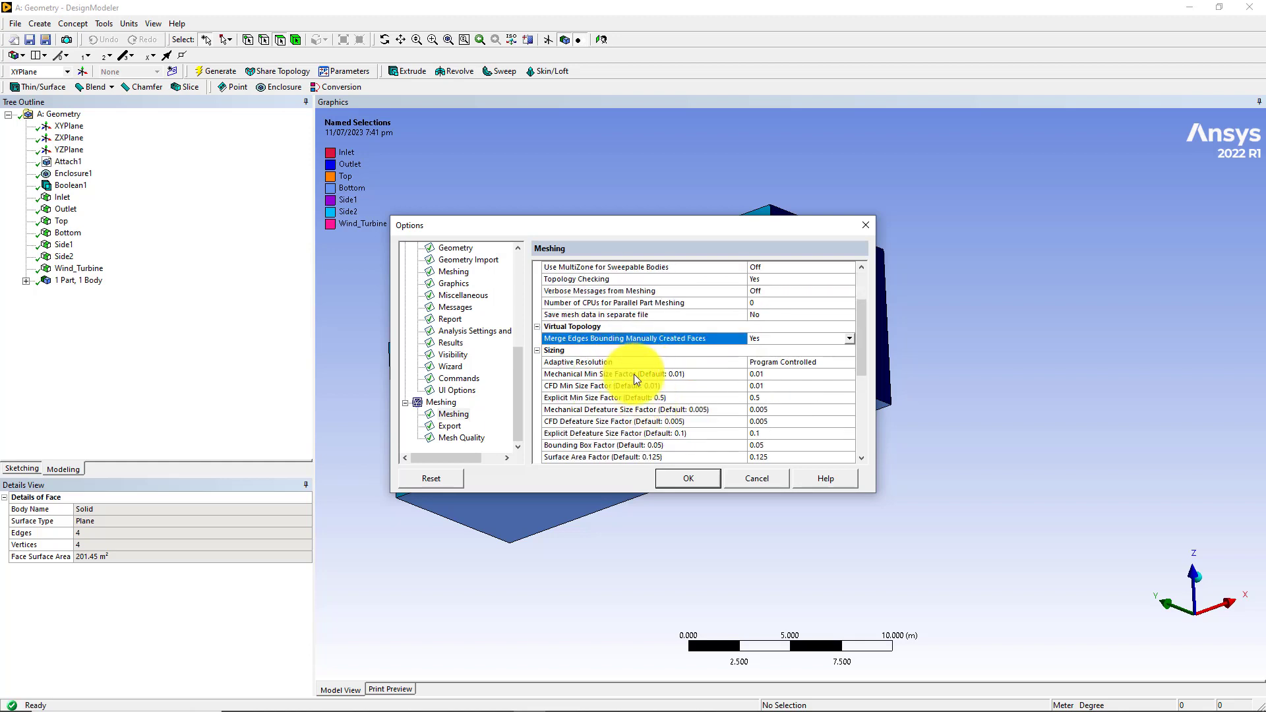
{"action": "scroll", "coordinate": [634, 374], "scroll_direction": "down", "scroll_amount": 3}
- View the Meshing Export options and set the Element Quality metric to On in the Mesh Quality options
{"action": "left_click", "coordinate": [457, 429]}
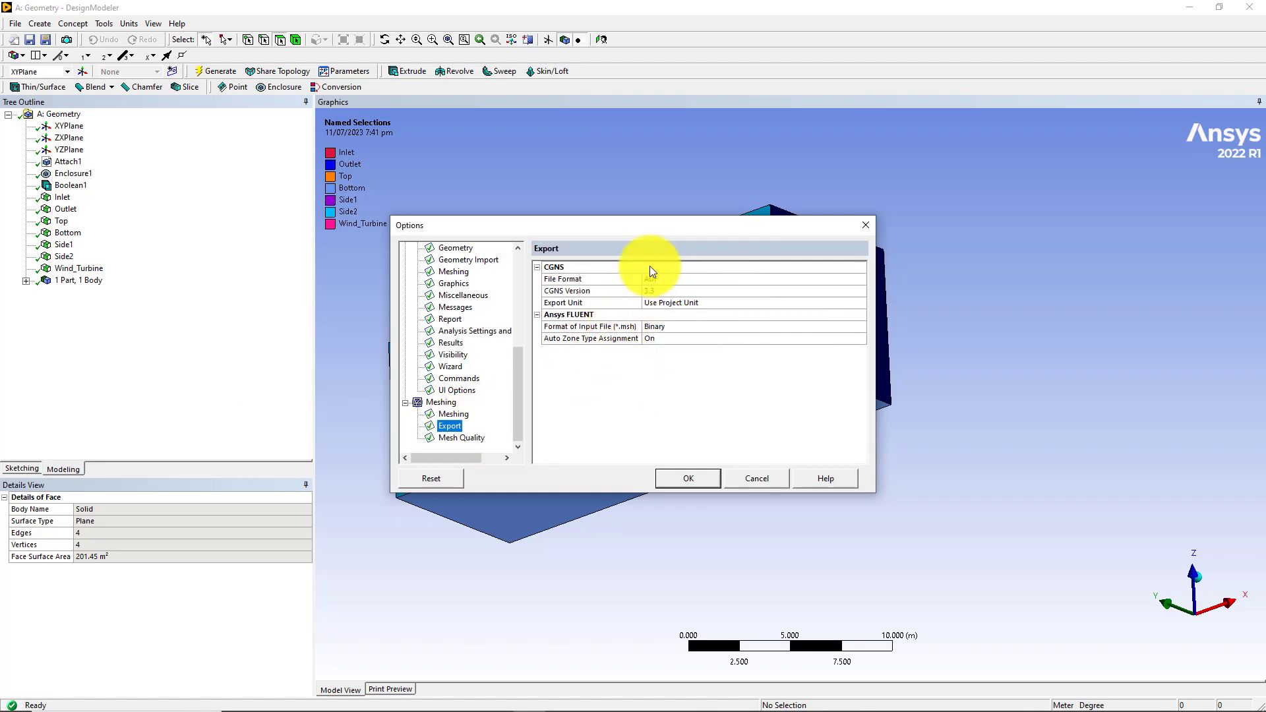
{"action": "left_click", "coordinate": [449, 439]}
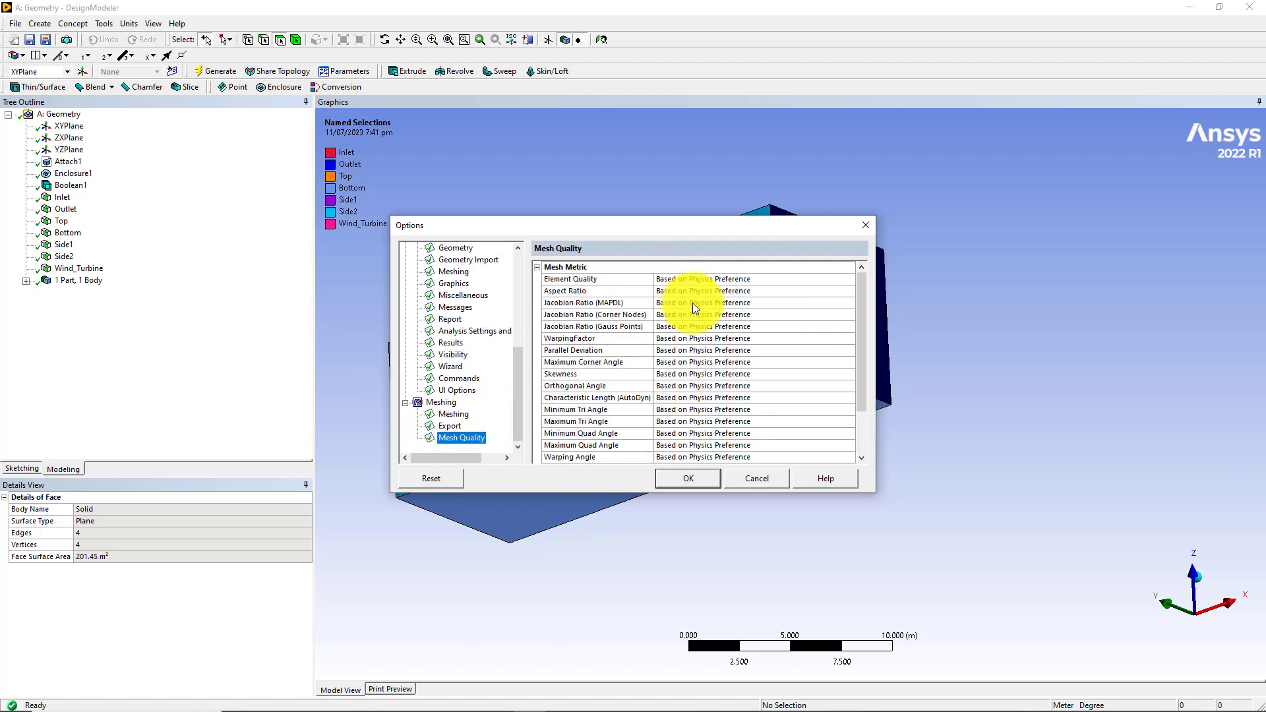
{"action": "left_click", "coordinate": [593, 280]}
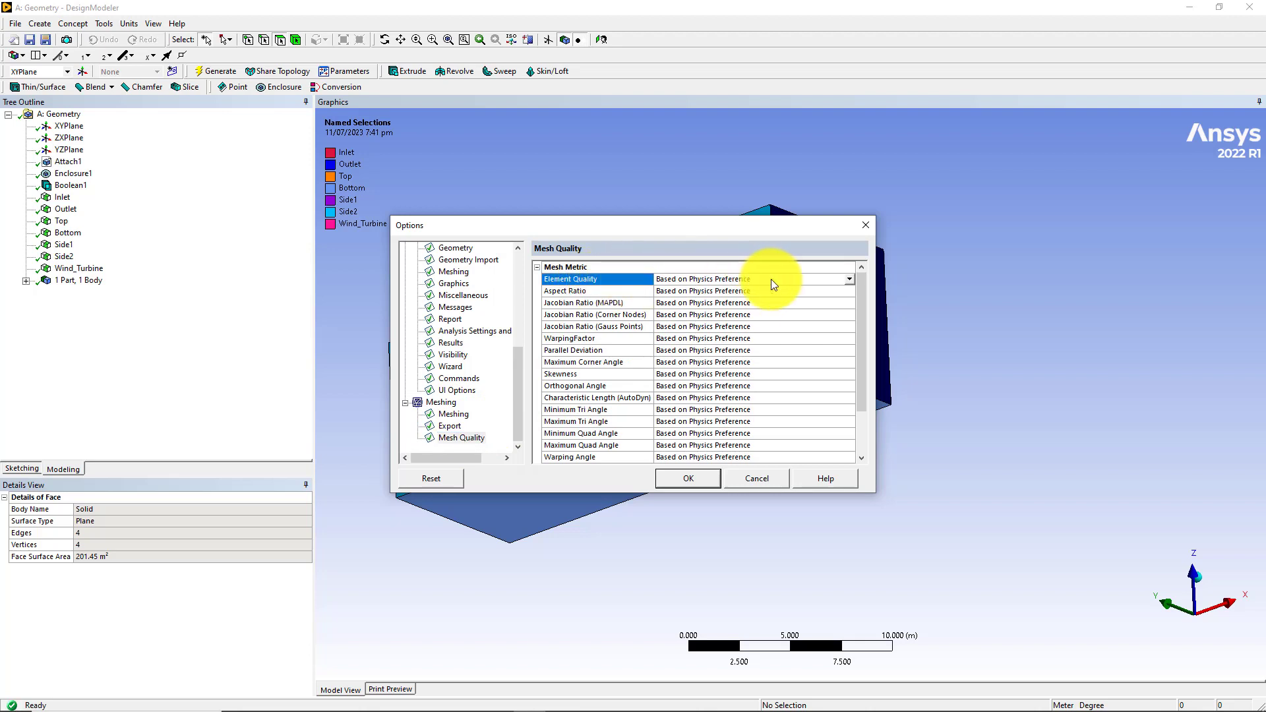
{"action": "left_click", "coordinate": [849, 278]}
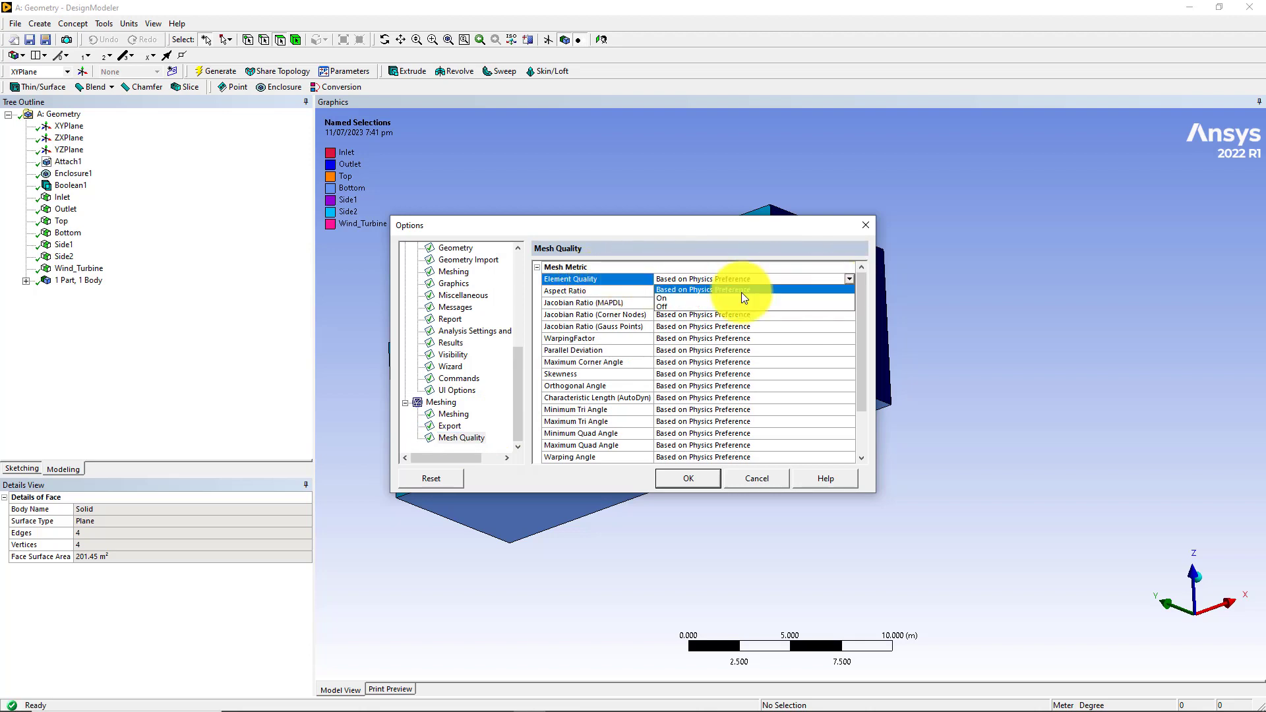
{"action": "left_click", "coordinate": [692, 298]}
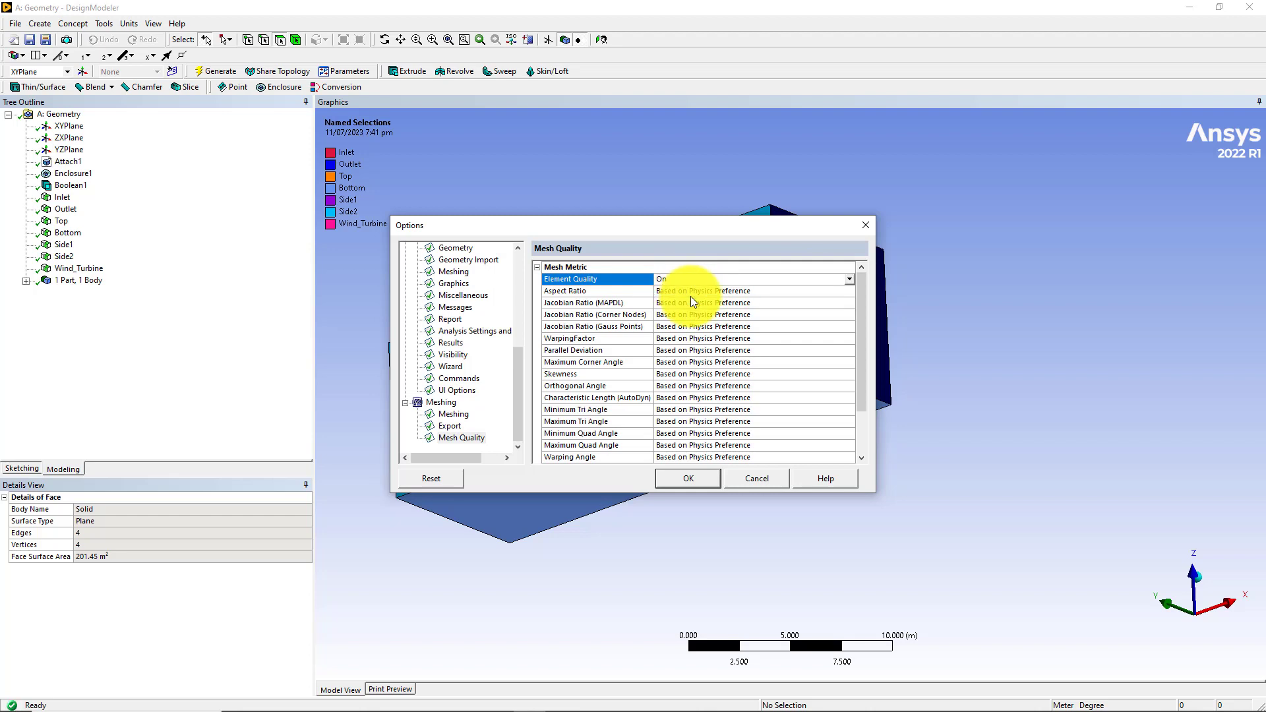
{"action": "left_click", "coordinate": [583, 291]}
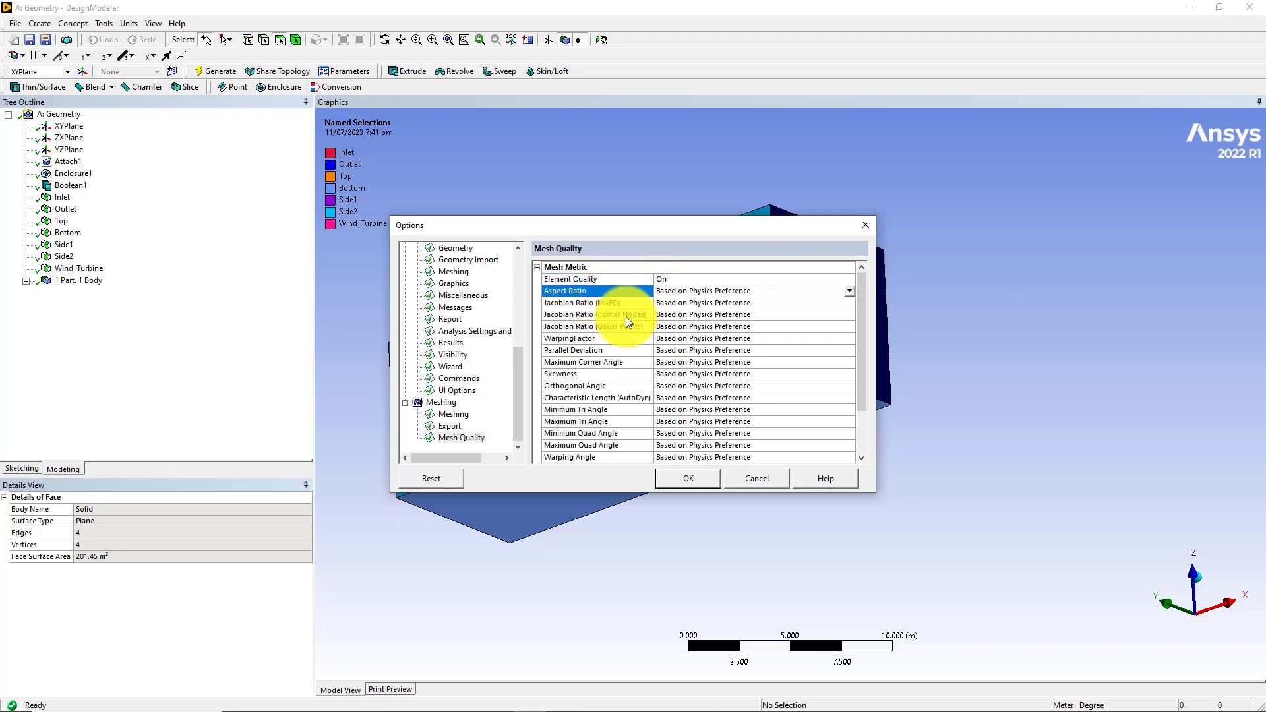
{"action": "scroll", "coordinate": [595, 381], "scroll_direction": "down", "scroll_amount": 3}
{"action": "scroll", "coordinate": [597, 385], "scroll_direction": "up", "scroll_amount": 3}
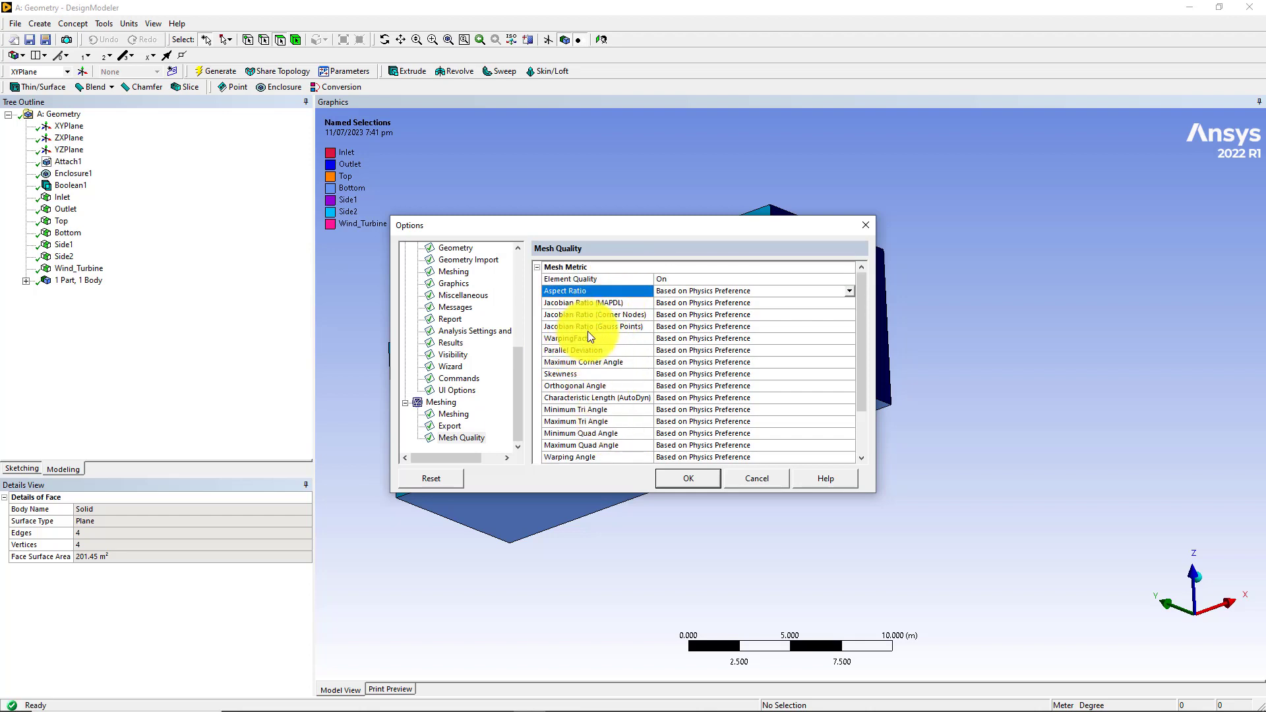
- Set the Element Quality metric back to Based on Physics Preference and accept the options
{"action": "left_click", "coordinate": [714, 281]}
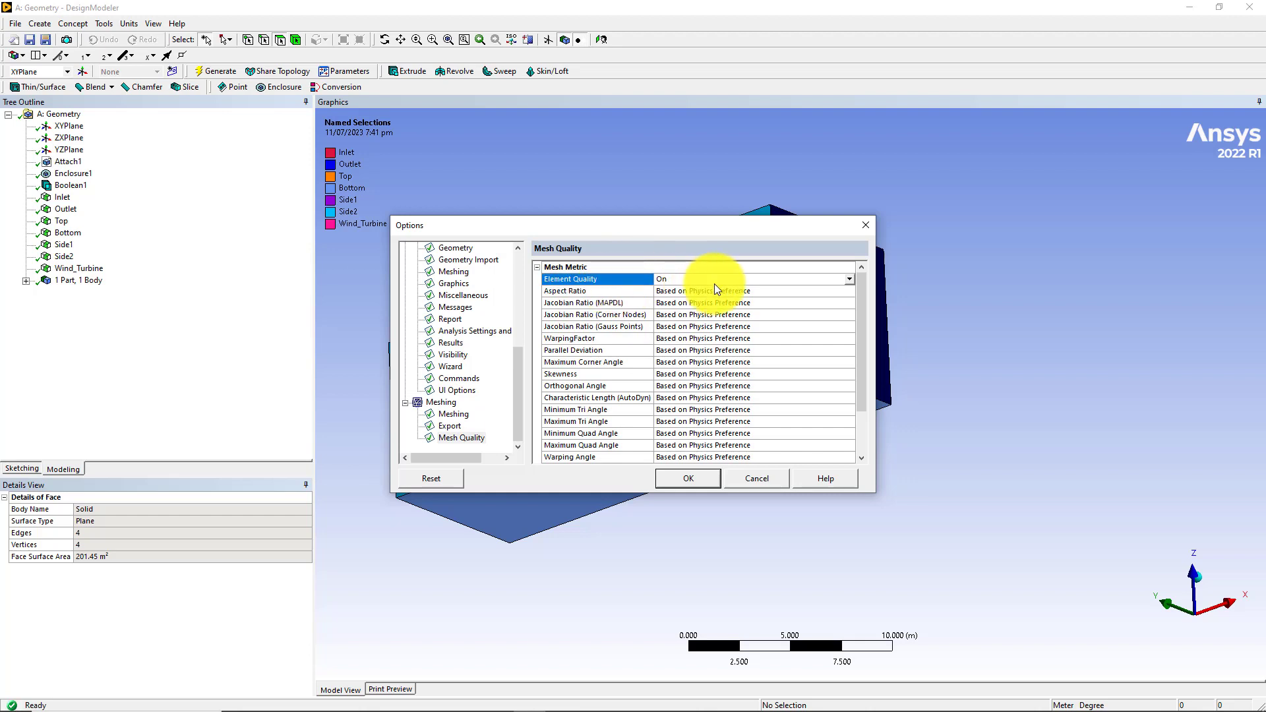
{"action": "left_click", "coordinate": [850, 279]}
{"action": "left_click", "coordinate": [685, 292]}
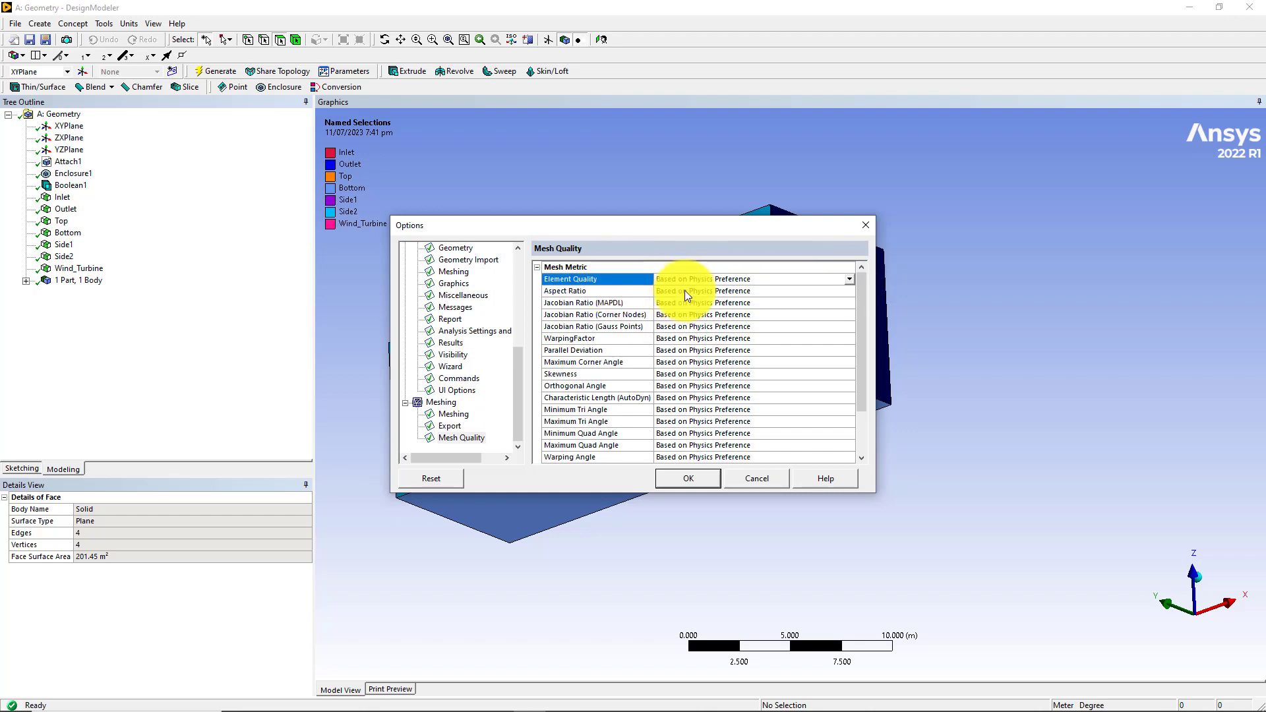
{"action": "left_click", "coordinate": [711, 476]}
- Switch to Workbench, open its options and enable Unsupported Features in the Appearance display settings
{"action": "mouse_move", "coordinate": [410, 694]}
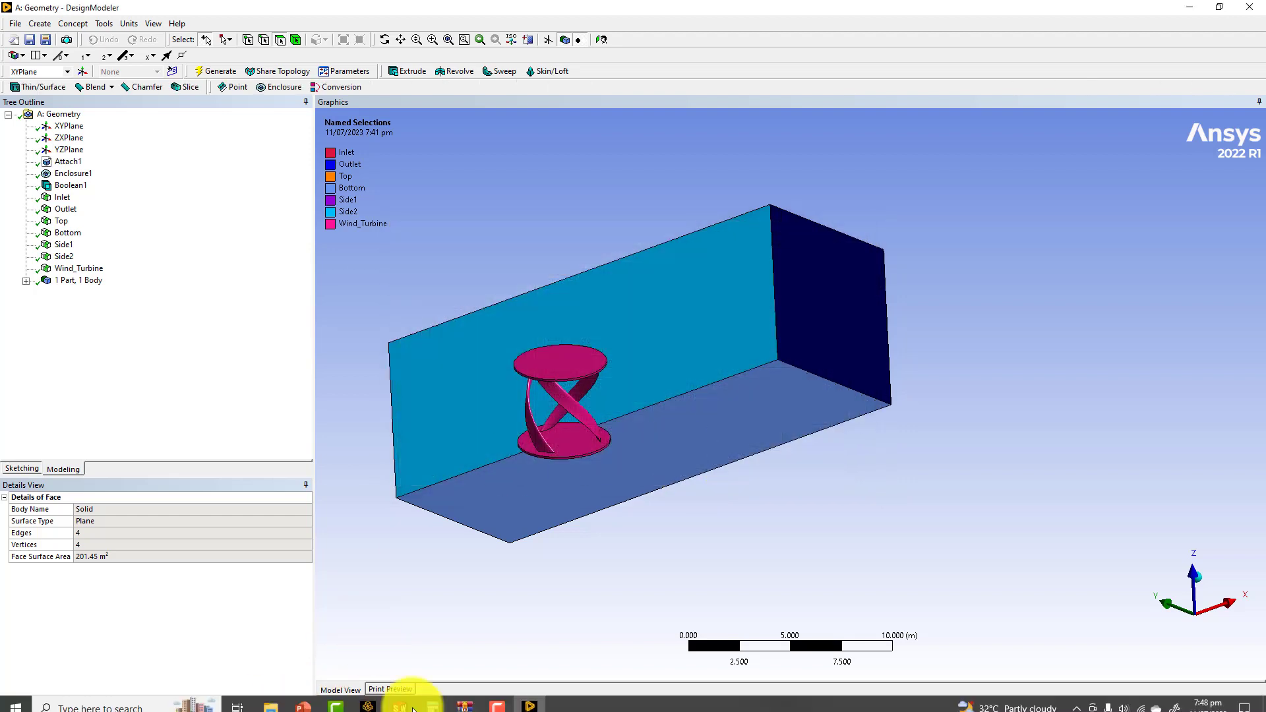
{"action": "left_click", "coordinate": [367, 699]}
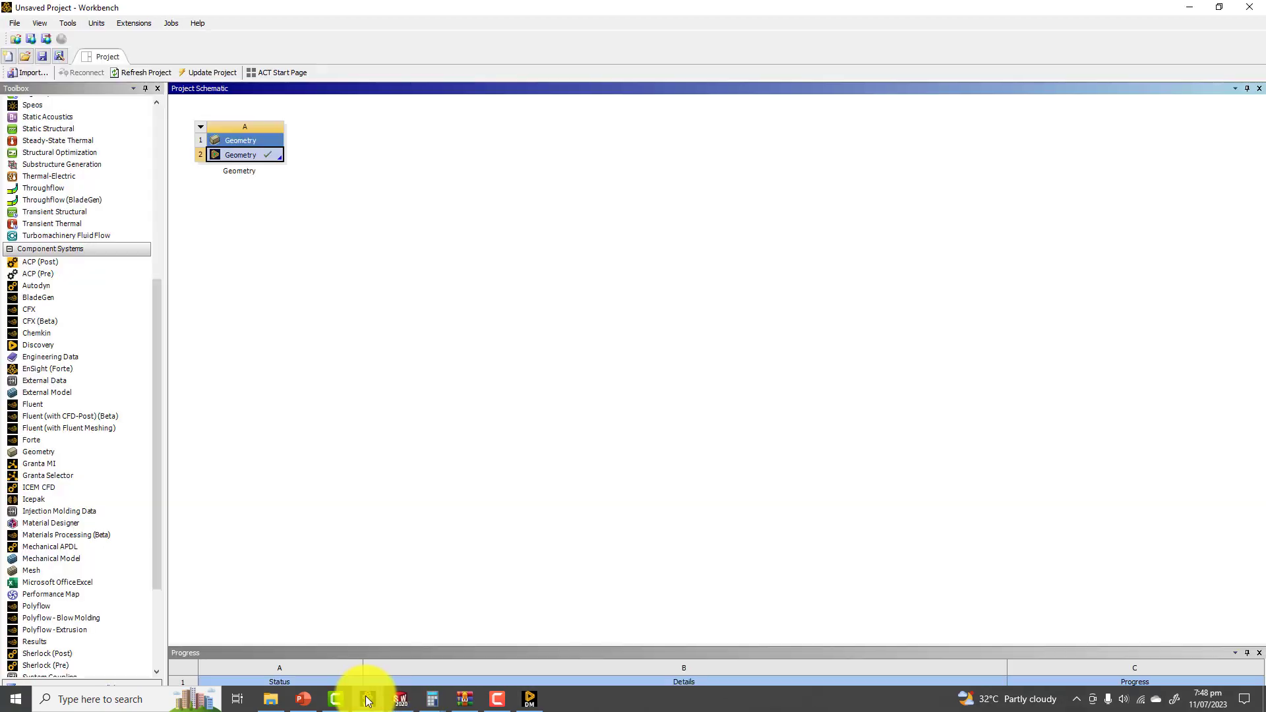
{"action": "left_click", "coordinate": [68, 23]}
{"action": "left_click", "coordinate": [85, 85]}
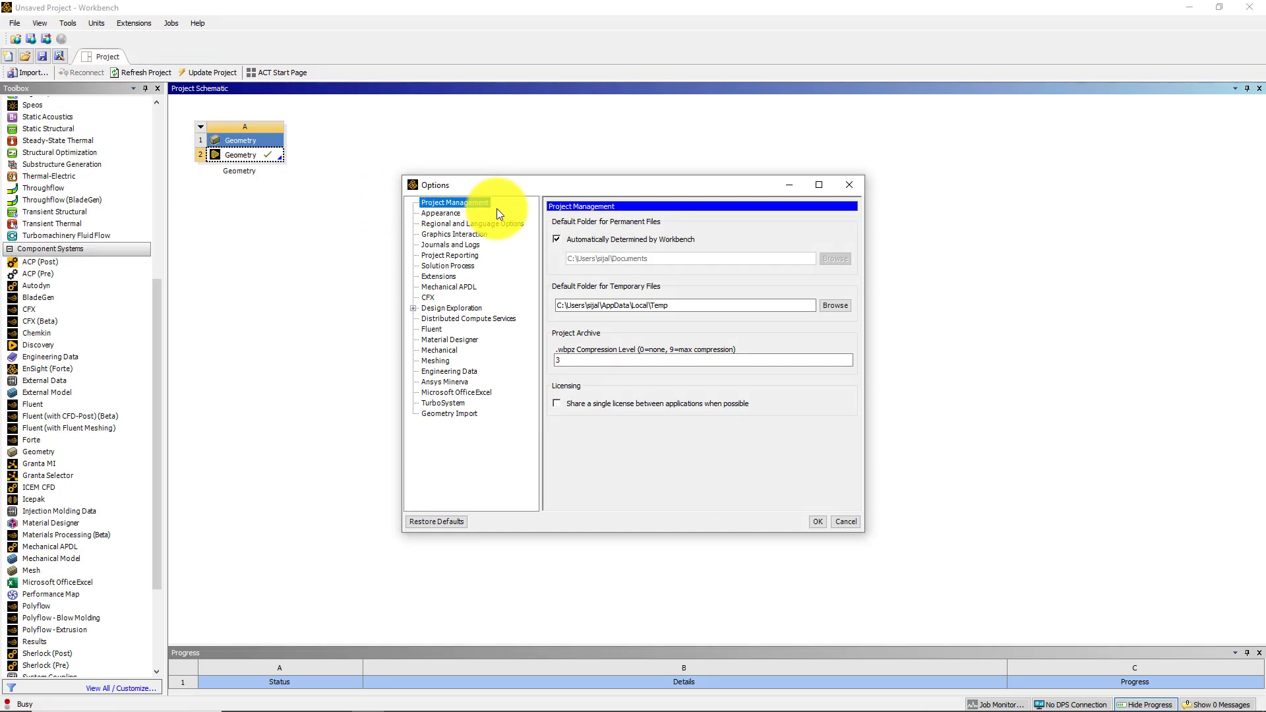
{"action": "left_click", "coordinate": [442, 215]}
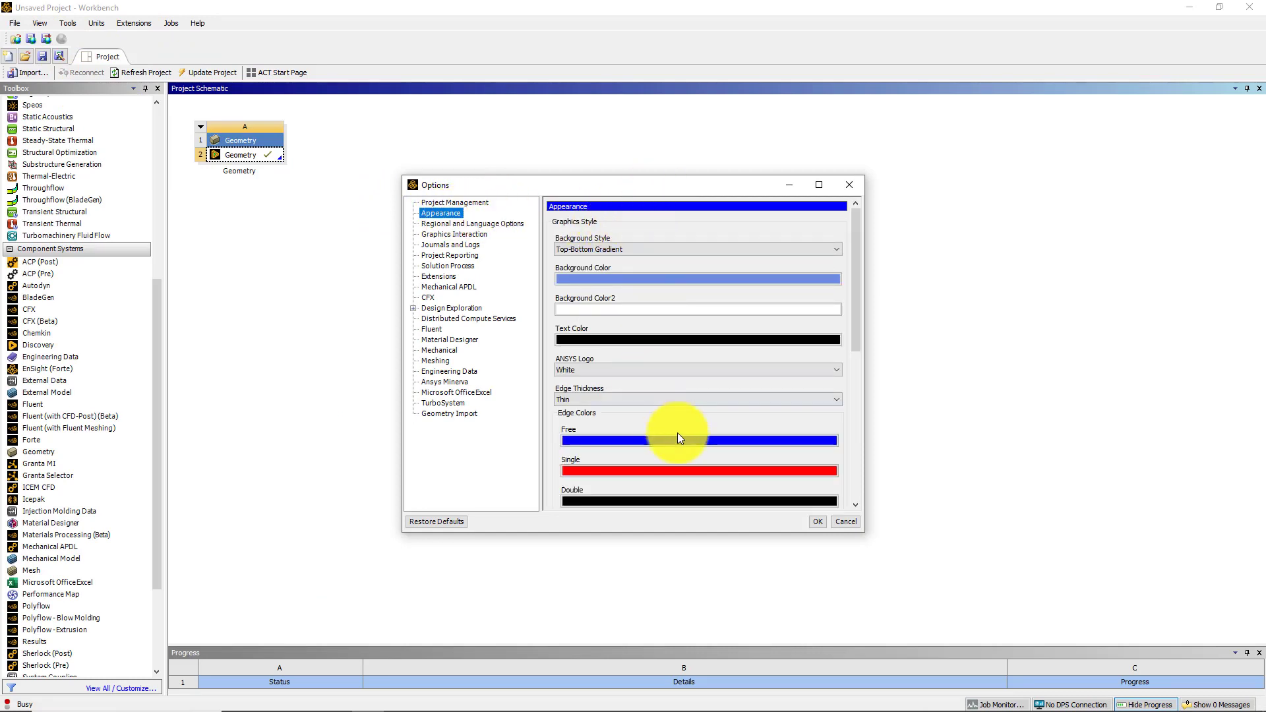
{"action": "left_click_drag", "start_coordinate": [860, 299], "coordinate": [872, 448]}
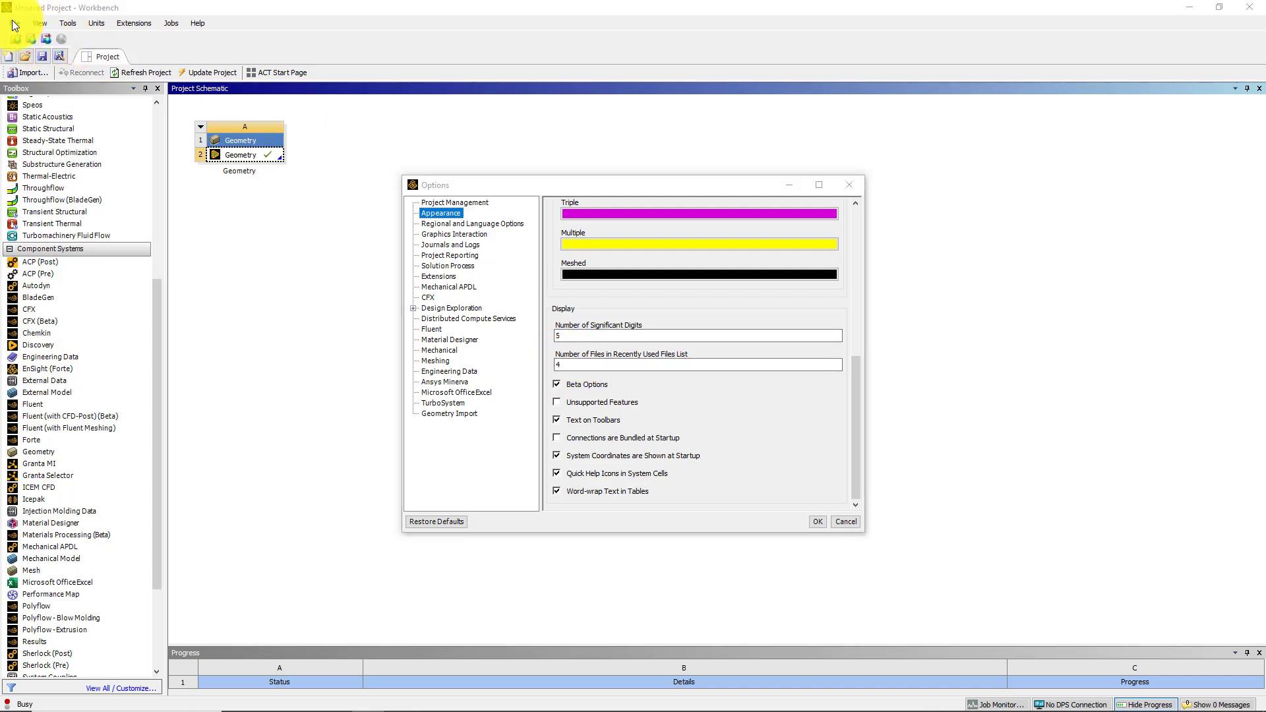
{"action": "left_click", "coordinate": [579, 401]}
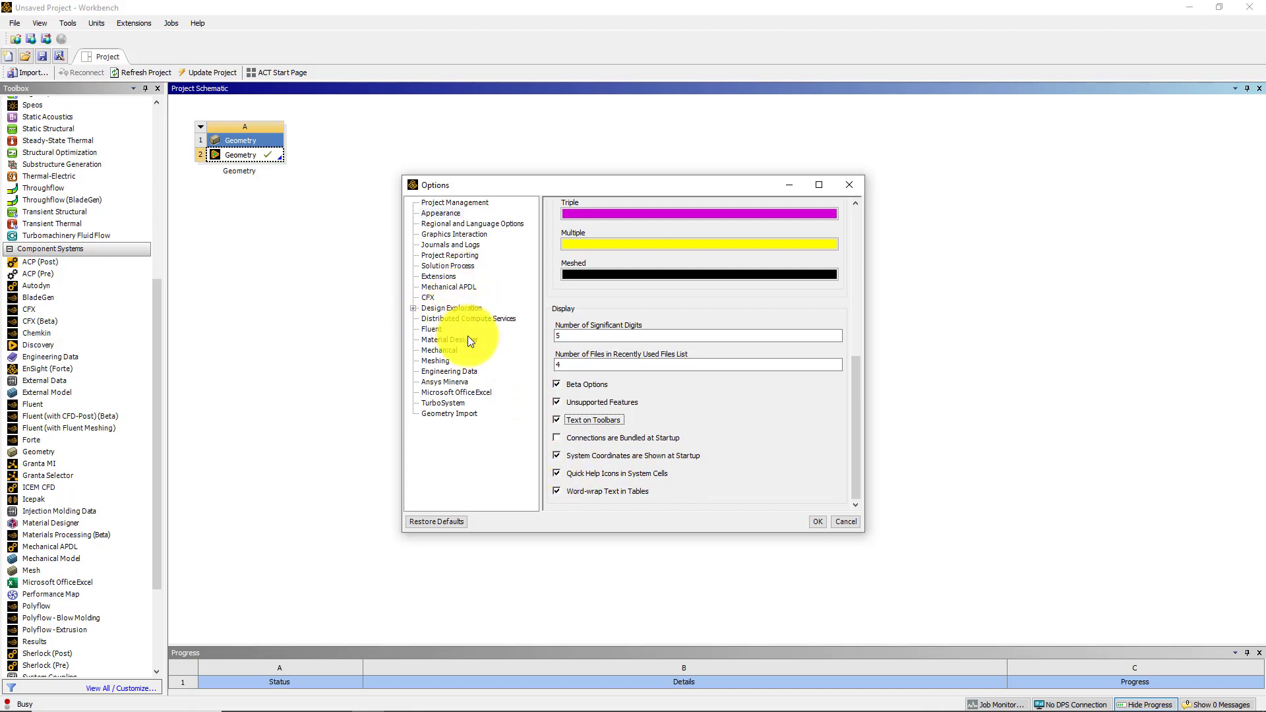
- Look through the Geometry Import, Meshing and CFX option pages and accept the Workbench options
{"action": "left_click", "coordinate": [448, 405]}
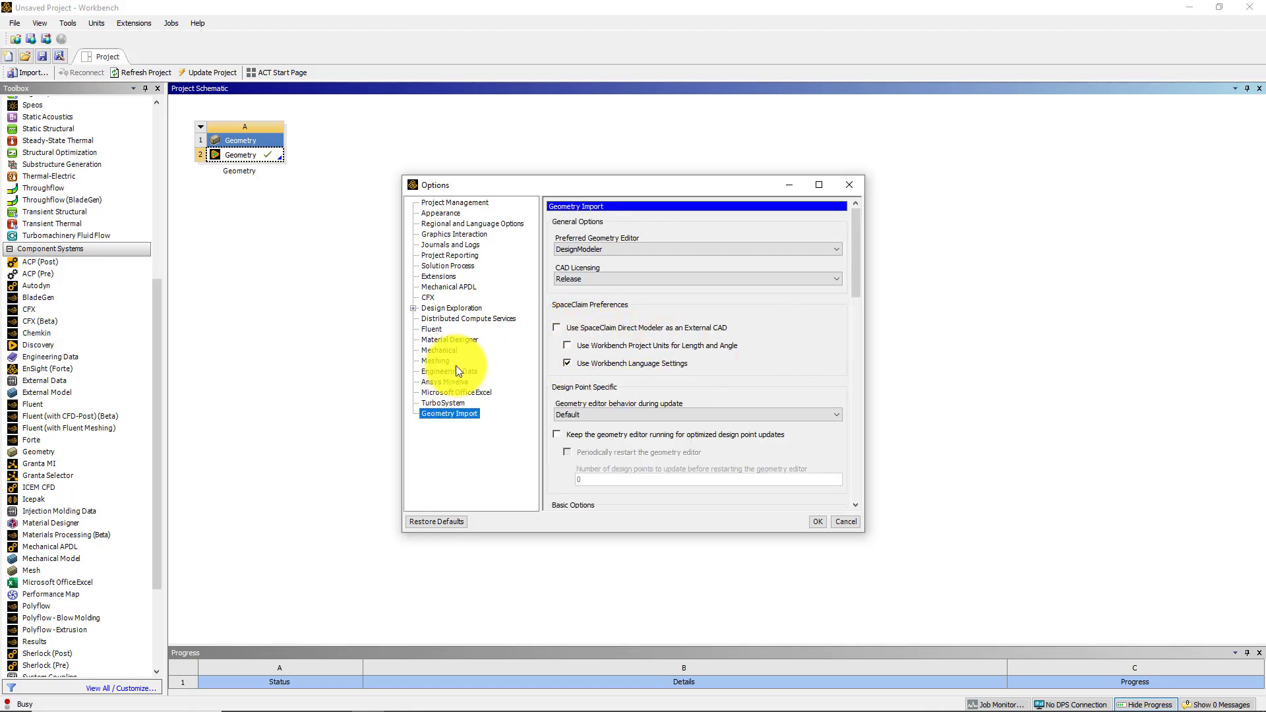
{"action": "left_click", "coordinate": [438, 361]}
{"action": "left_click", "coordinate": [435, 297]}
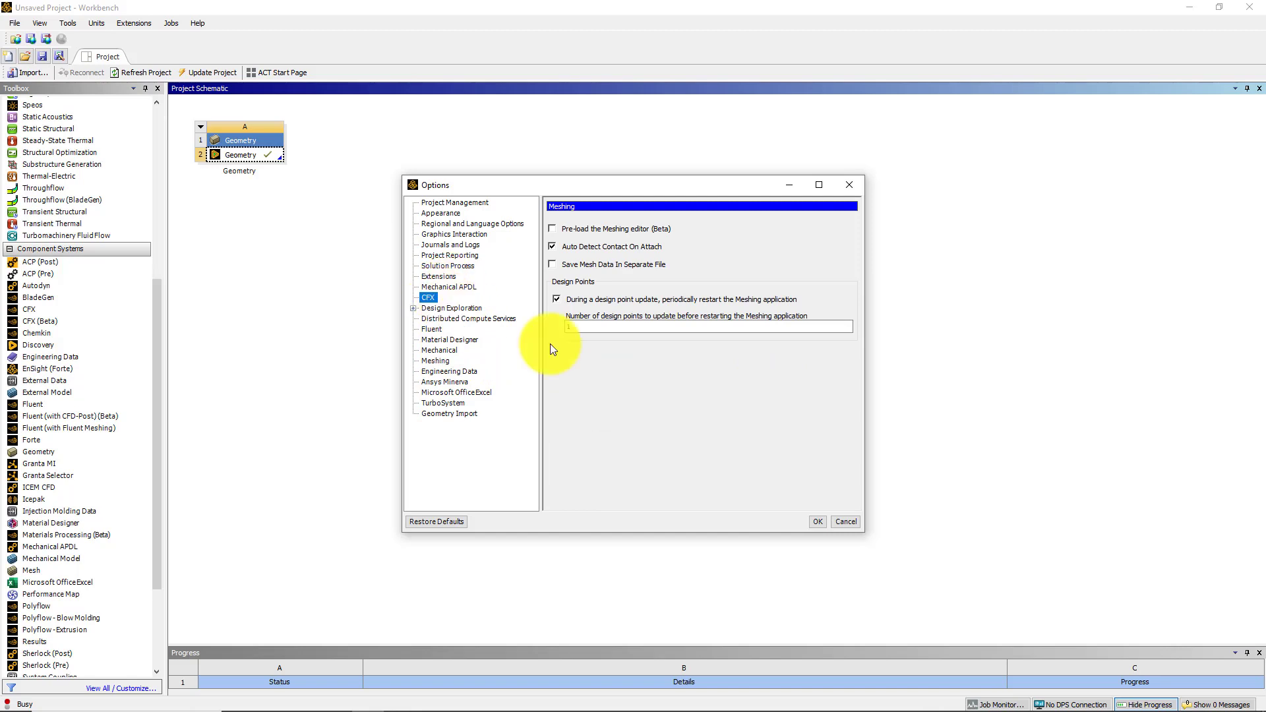
{"action": "left_click", "coordinate": [819, 523]}
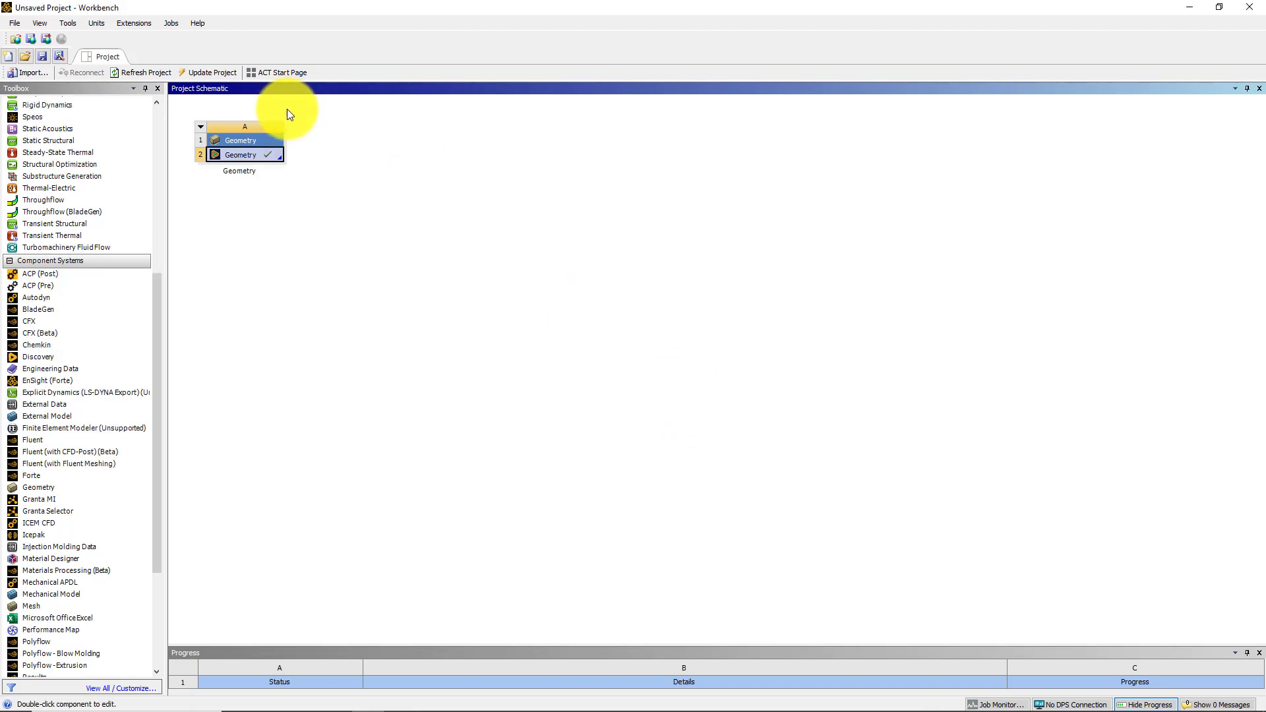
- Save the project as FirstProject in the Workbench practice folder on the E: drive
{"action": "left_click", "coordinate": [18, 23]}
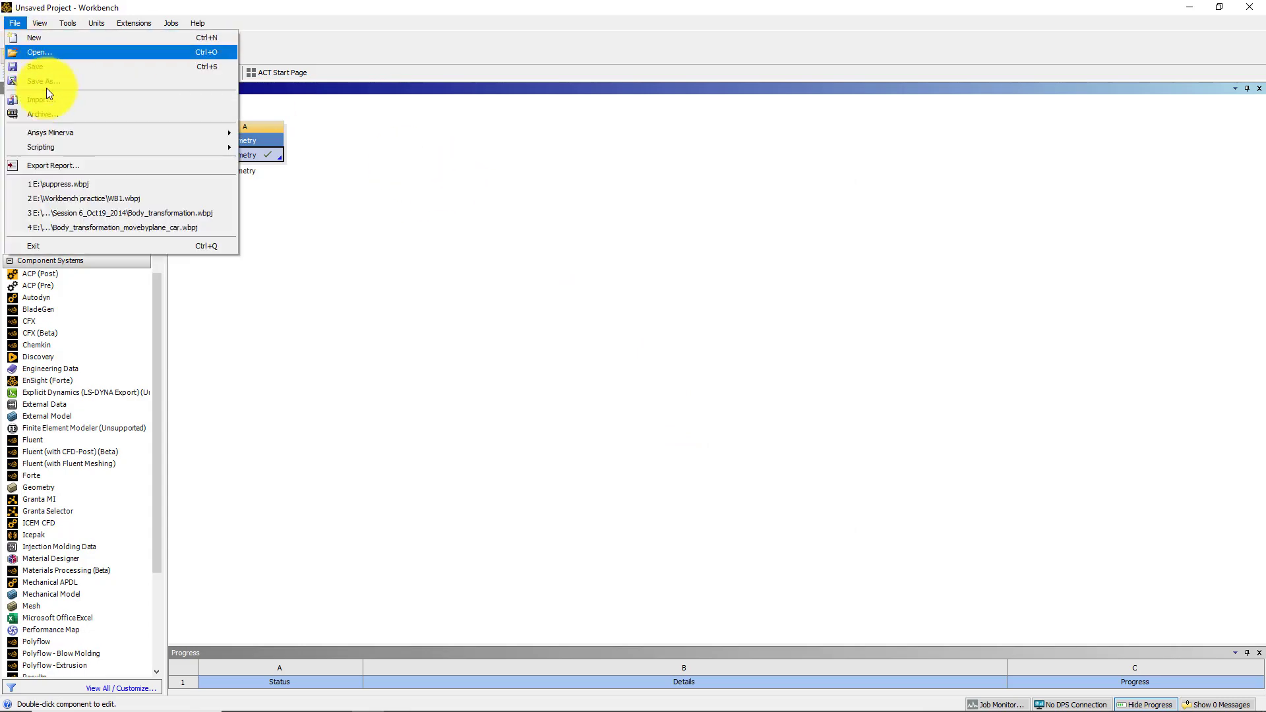
{"action": "left_click", "coordinate": [46, 84]}
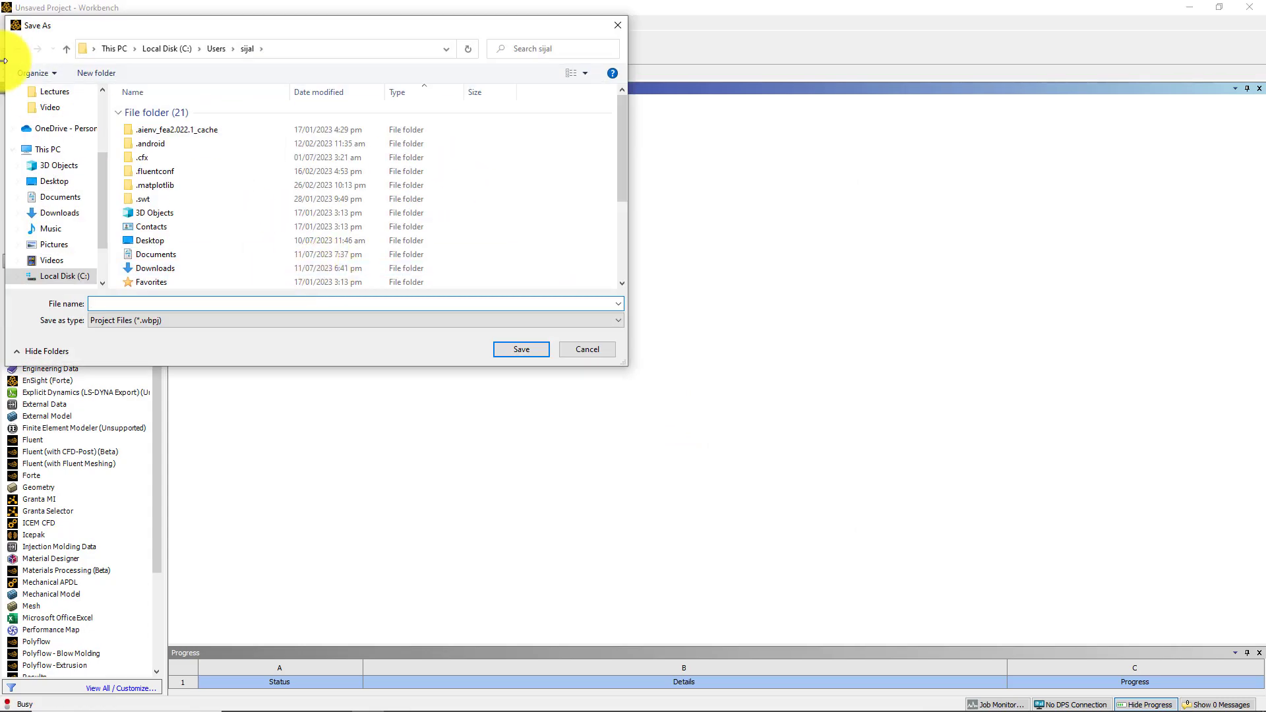
{"action": "scroll", "coordinate": [71, 277], "scroll_direction": "down", "scroll_amount": 1}
{"action": "scroll", "coordinate": [71, 281], "scroll_direction": "down", "scroll_amount": 1}
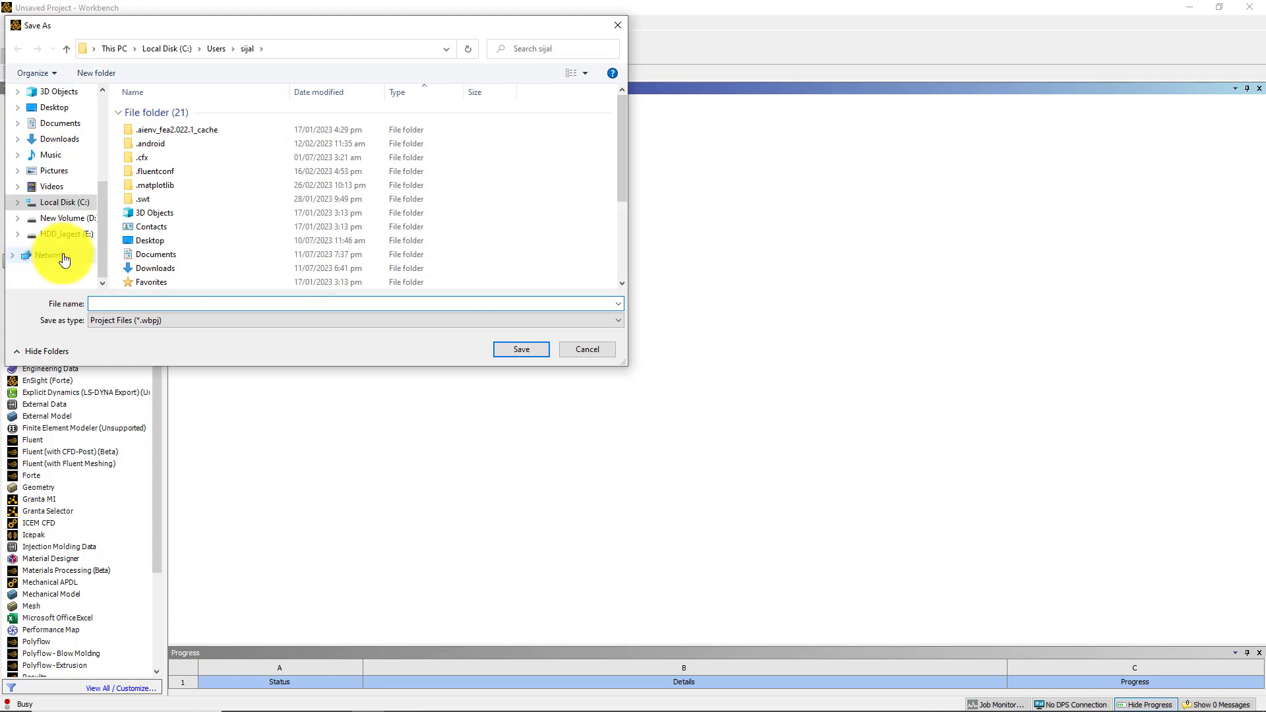
{"action": "left_click", "coordinate": [65, 233]}
{"action": "left_click", "coordinate": [158, 243]}
{"action": "scroll", "coordinate": [160, 241], "scroll_direction": "down", "scroll_amount": 3}
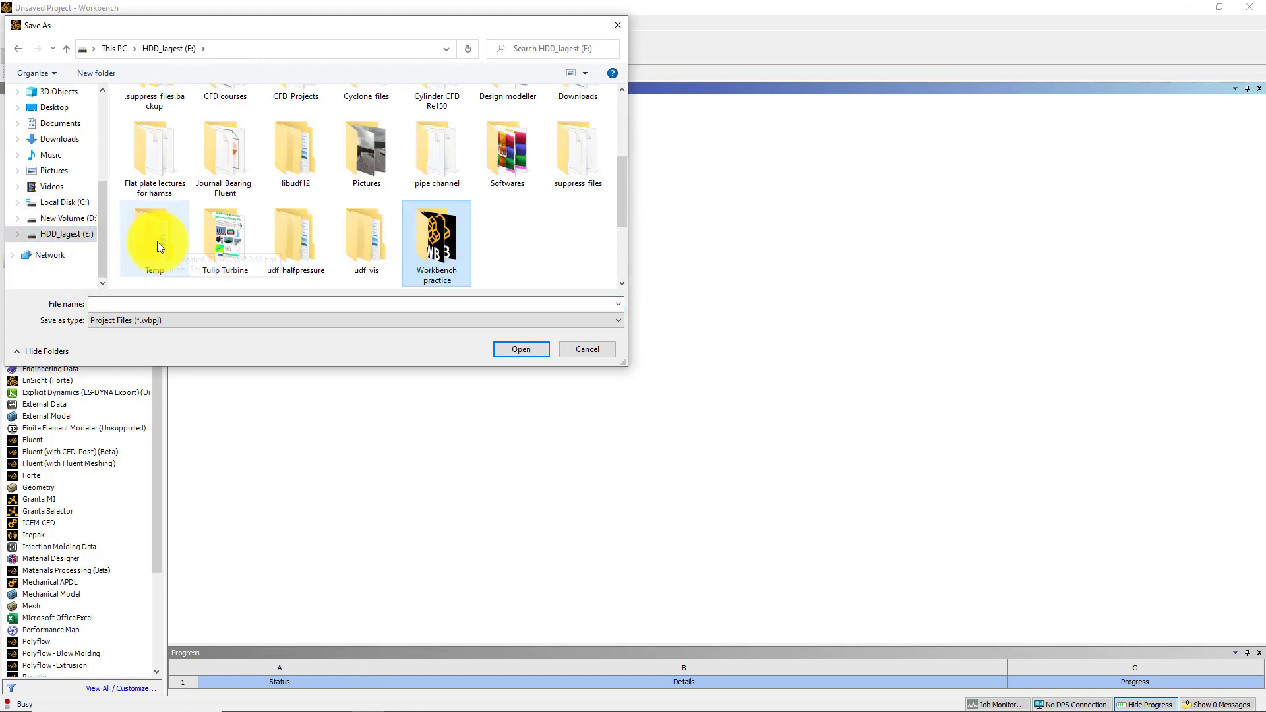
{"action": "double_click", "coordinate": [422, 240]}
{"action": "left_click", "coordinate": [200, 300]}
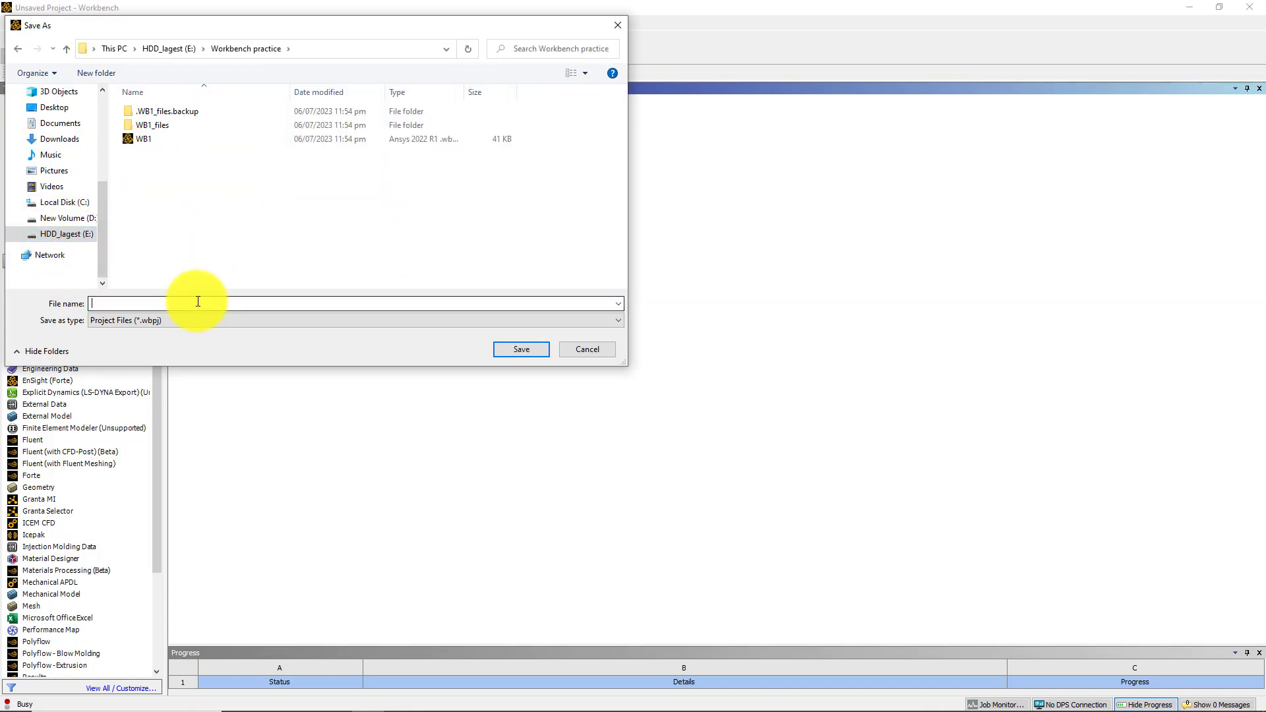
{"action": "type", "text": "First"}
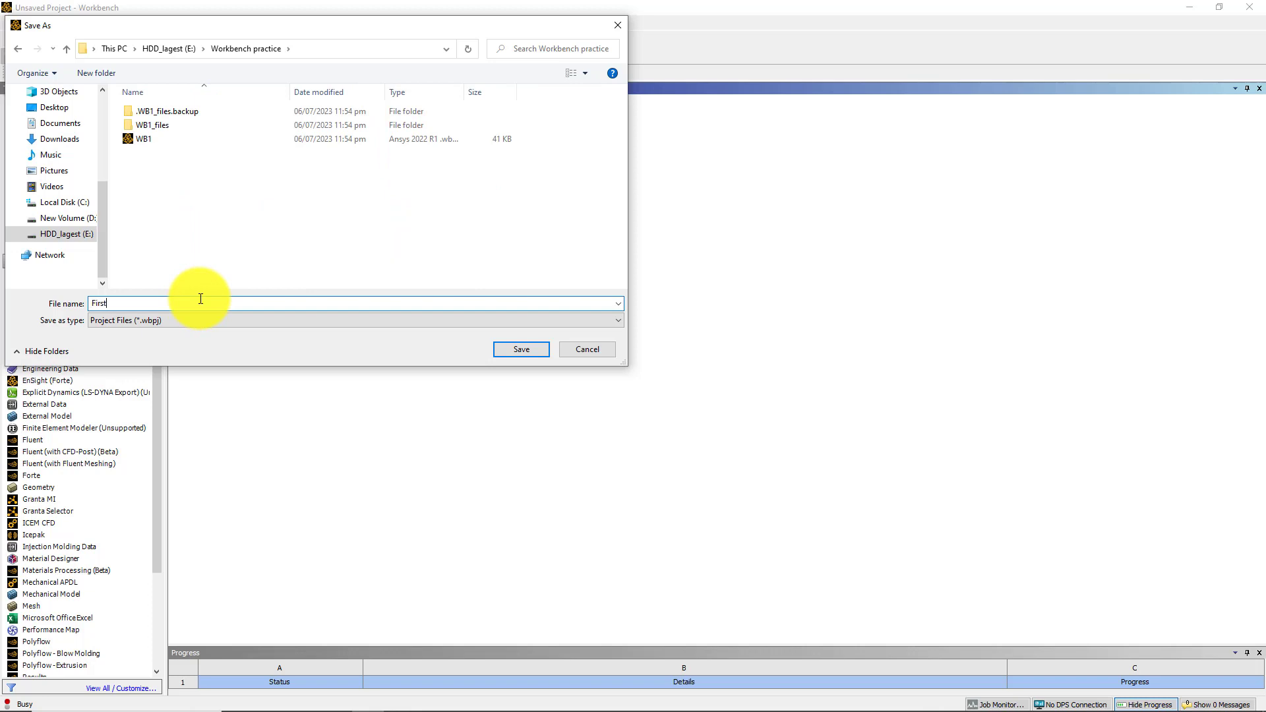
{"action": "type", "text": "Project"}
{"action": "key", "text": "Return"}
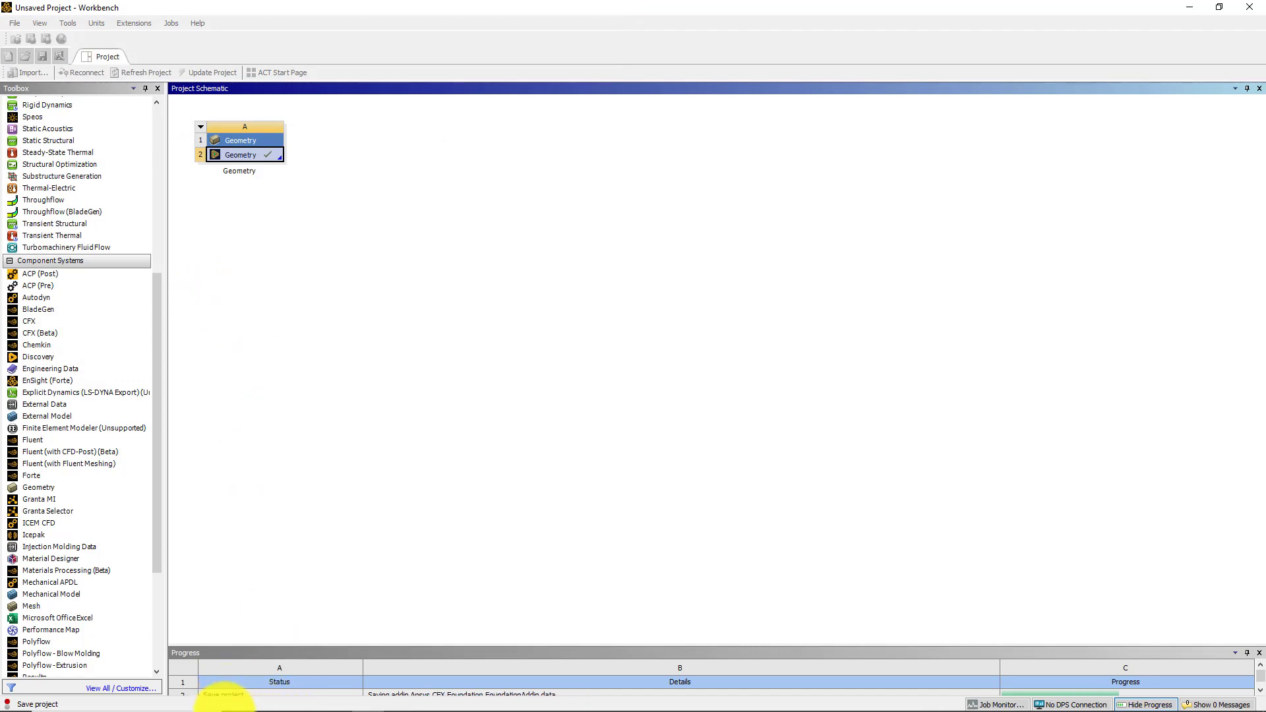
- Switch to File Explorer, open the file location of the recent FirstProject file and maximize the window
{"action": "left_click", "coordinate": [271, 705]}
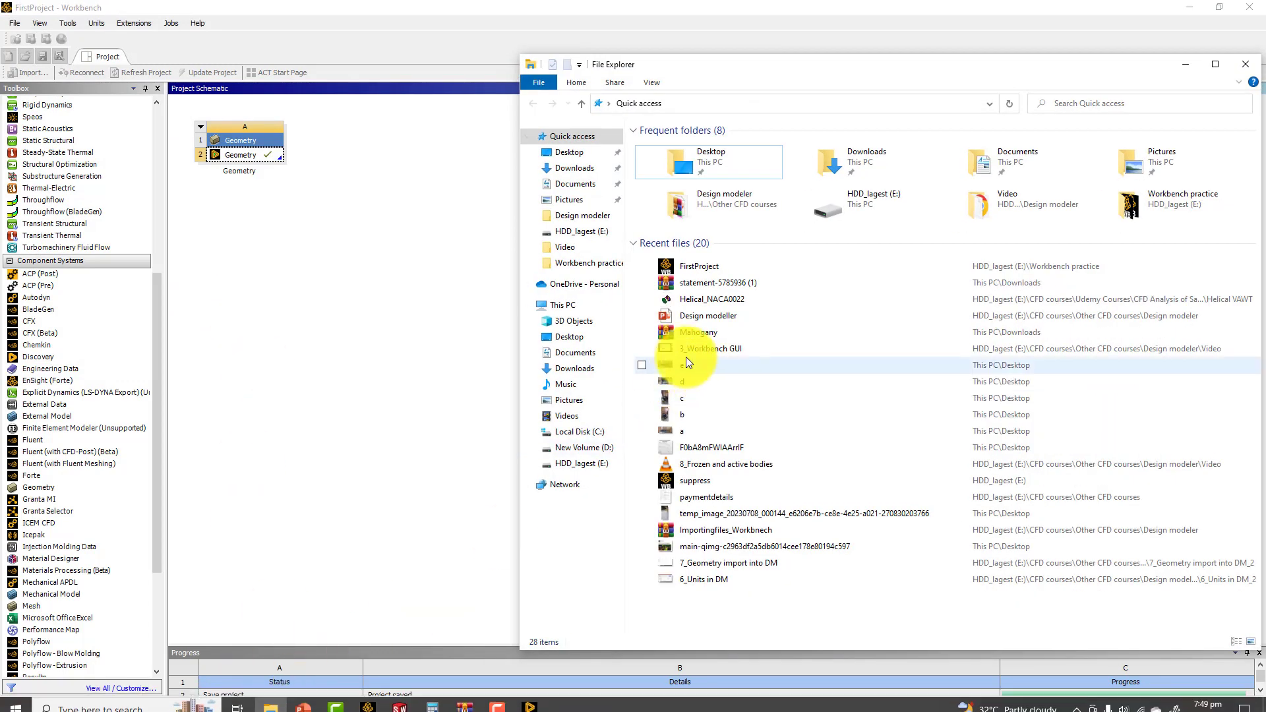
{"action": "right_click", "coordinate": [705, 266]}
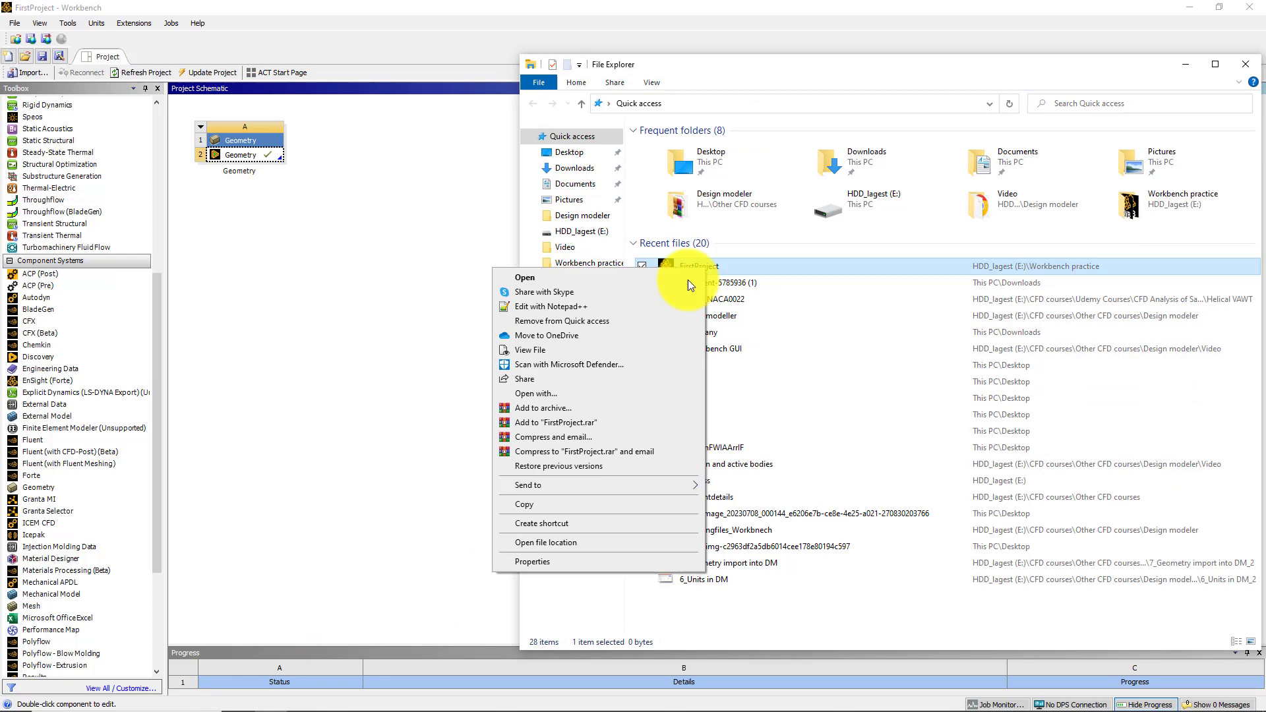
{"action": "left_click", "coordinate": [540, 544]}
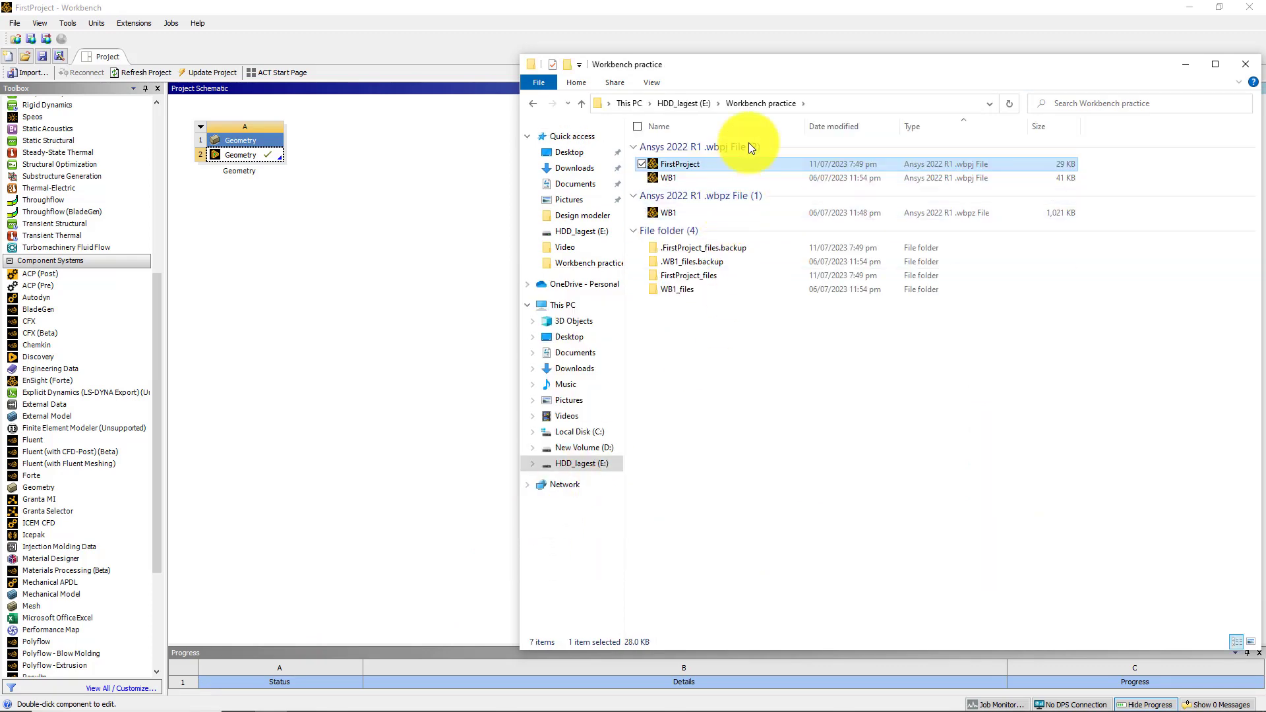
{"action": "double_click", "coordinate": [794, 69]}
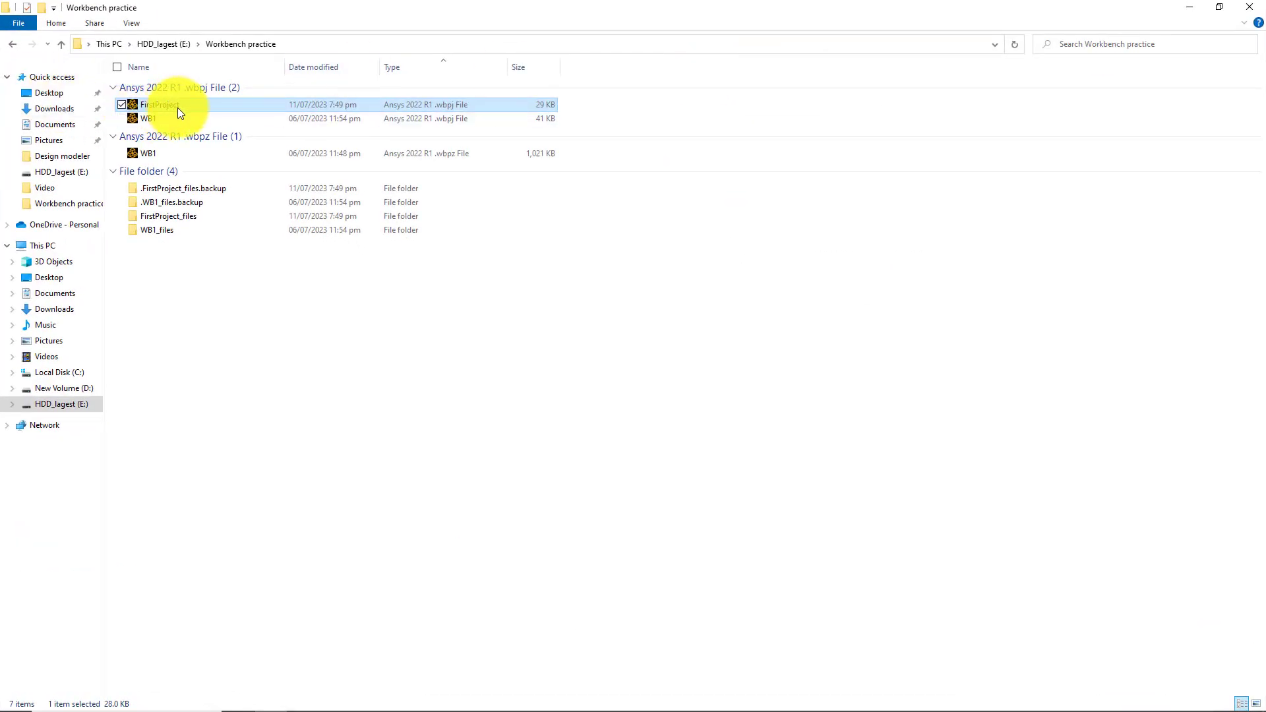
- Browse through FirstProject_files, dp0 and Geom to the DM folder and return to the Workbench practice folder
{"action": "double_click", "coordinate": [171, 215]}
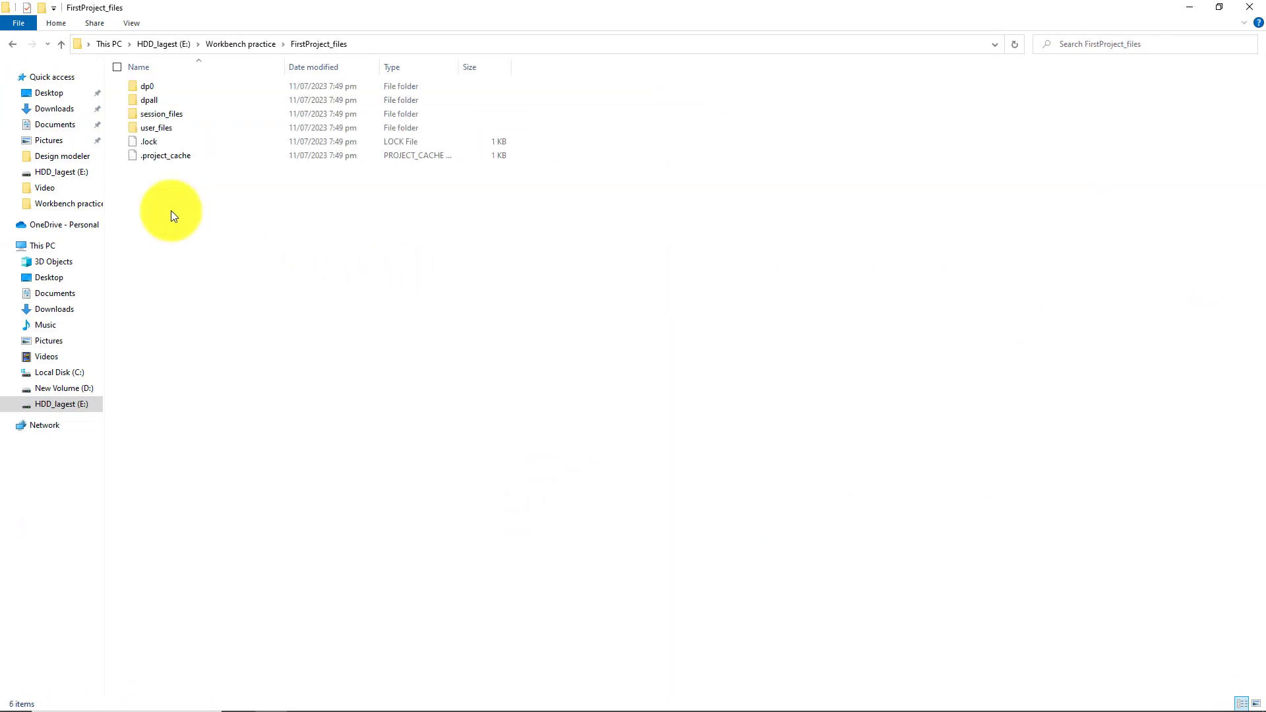
{"action": "double_click", "coordinate": [160, 88]}
{"action": "double_click", "coordinate": [161, 89]}
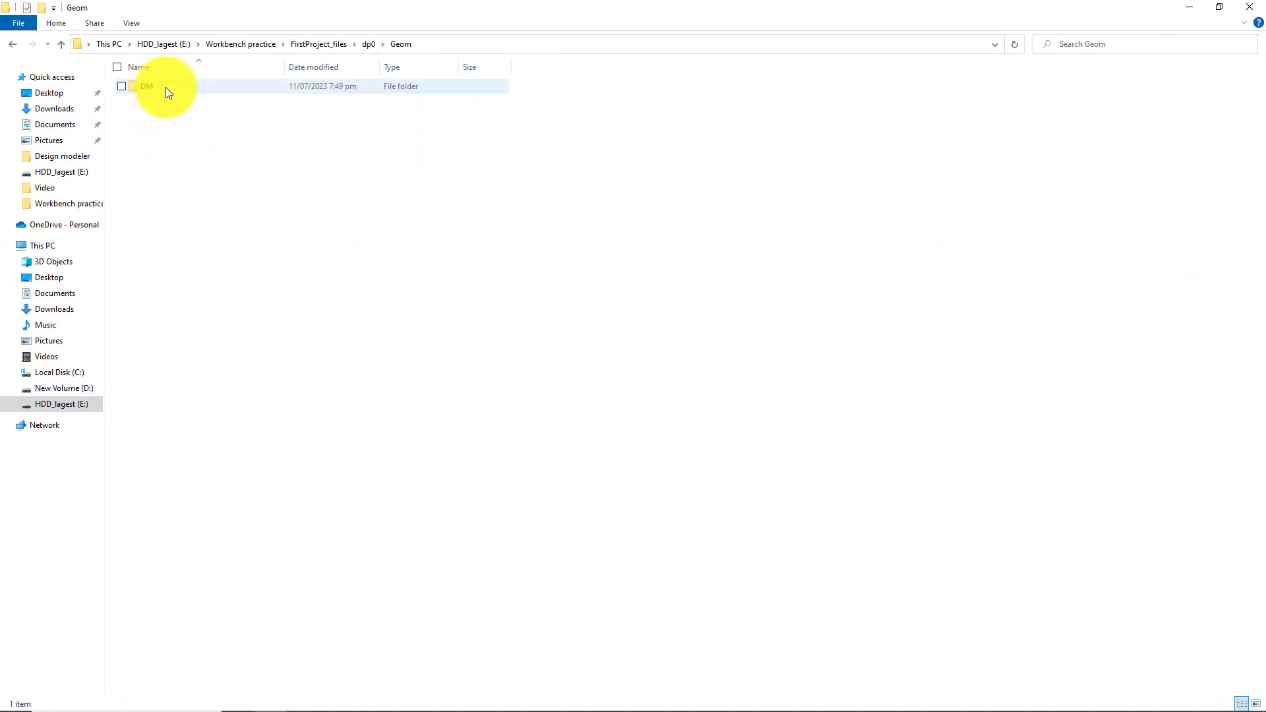
{"action": "double_click", "coordinate": [168, 87]}
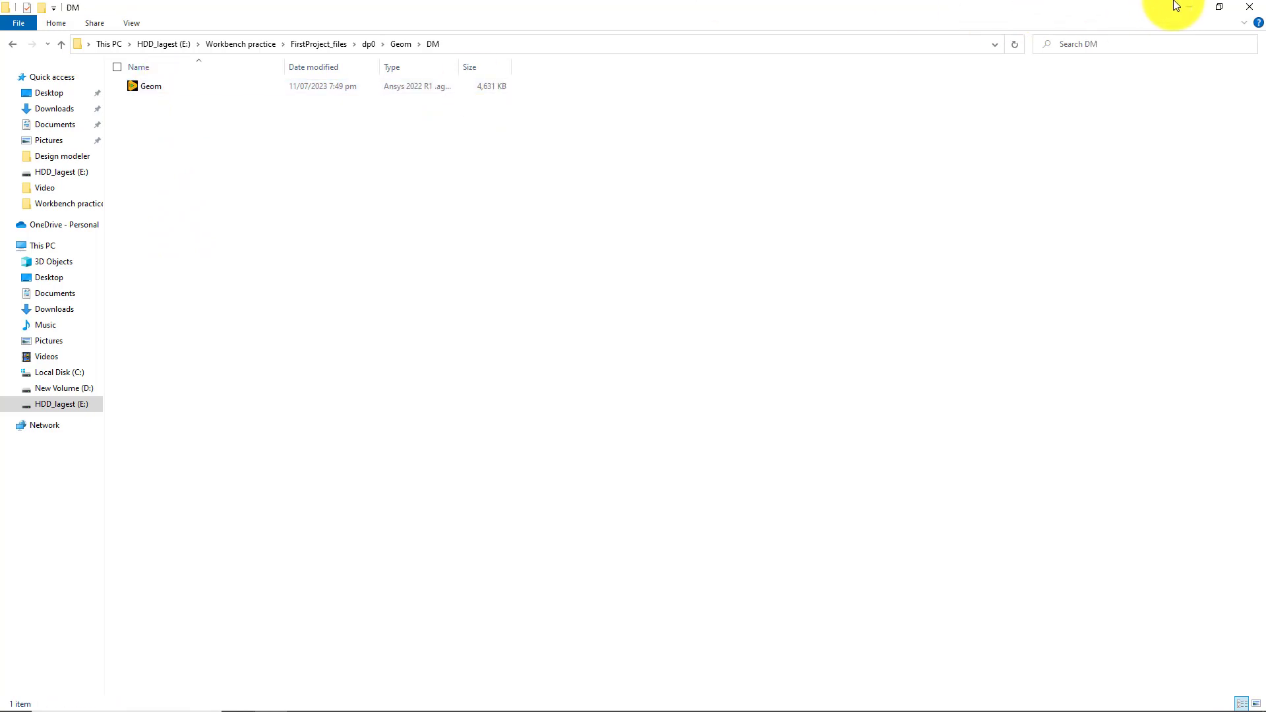
{"action": "left_click", "coordinate": [311, 44]}
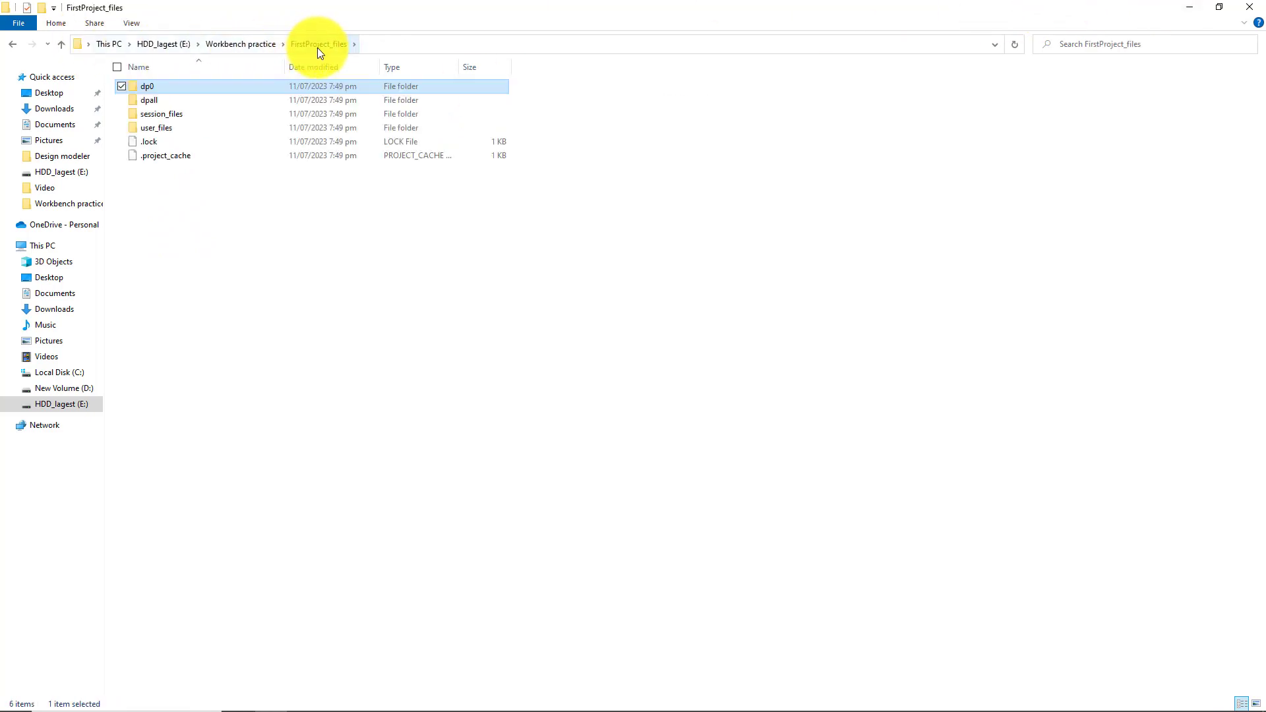
{"action": "left_click", "coordinate": [242, 44]}
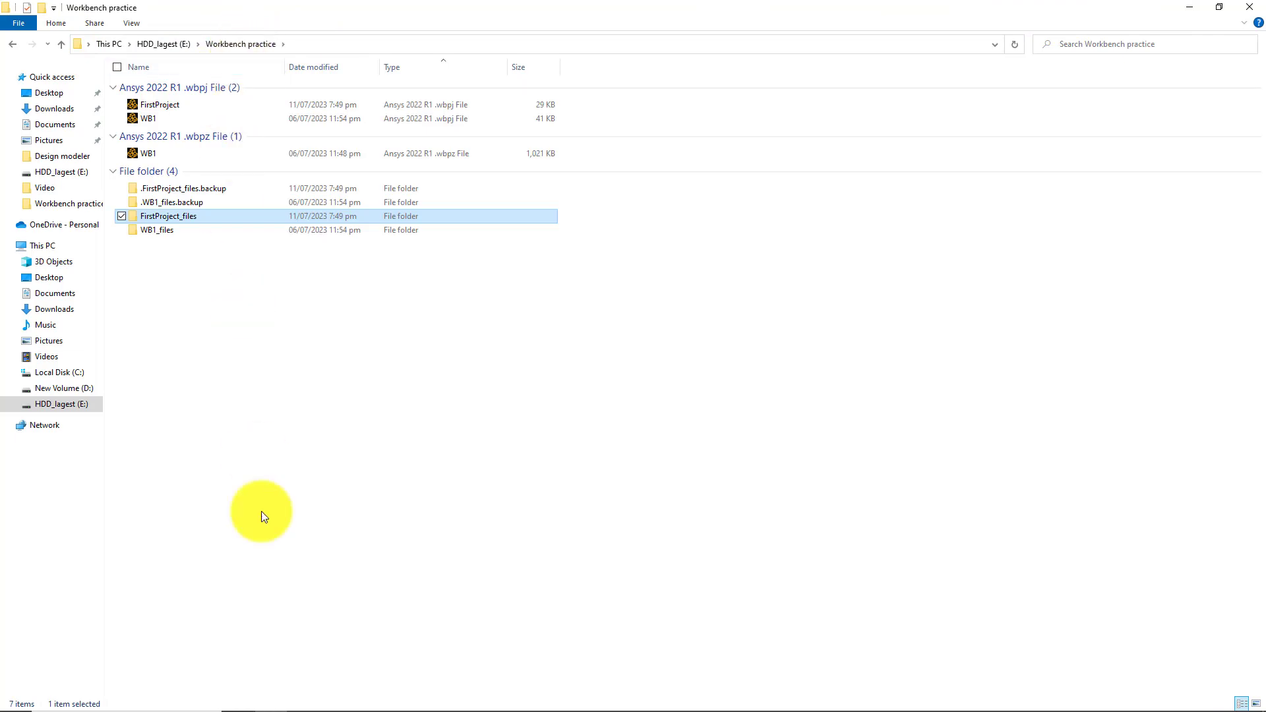
- Switch to DesignModeler, close it, and save the project in Workbench
{"action": "left_click", "coordinate": [367, 699]}
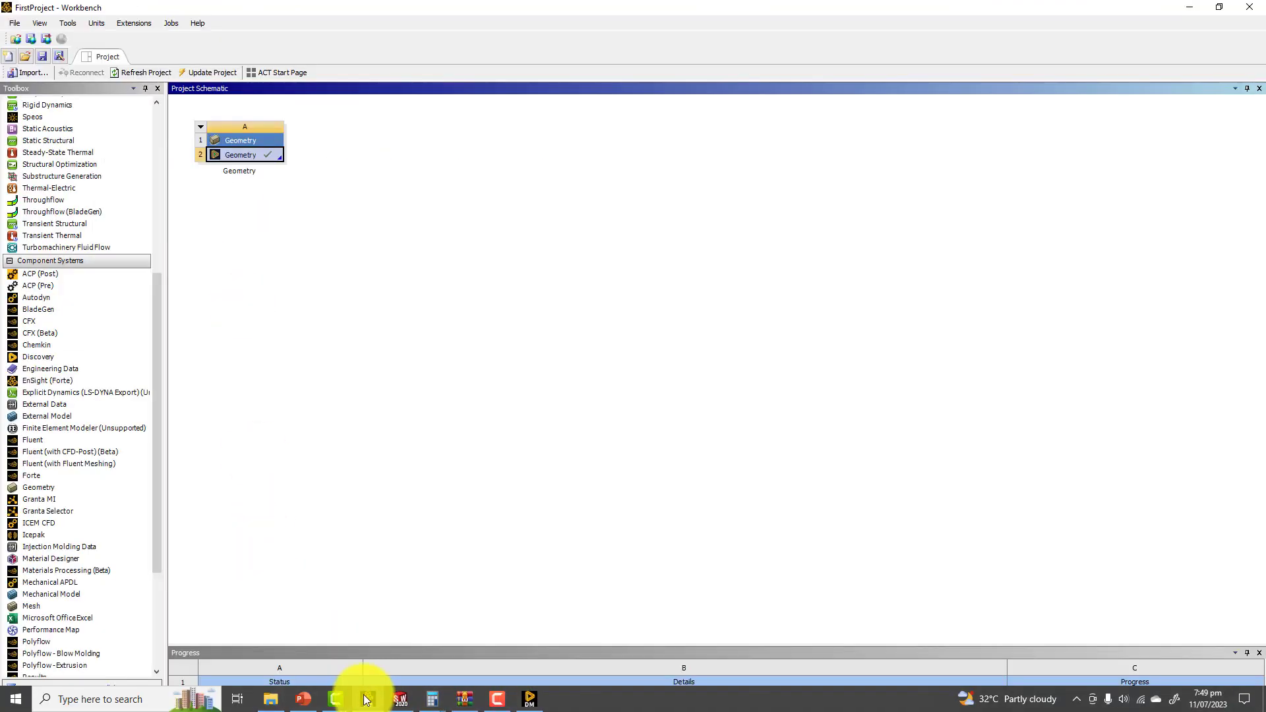
{"action": "left_click", "coordinate": [532, 707]}
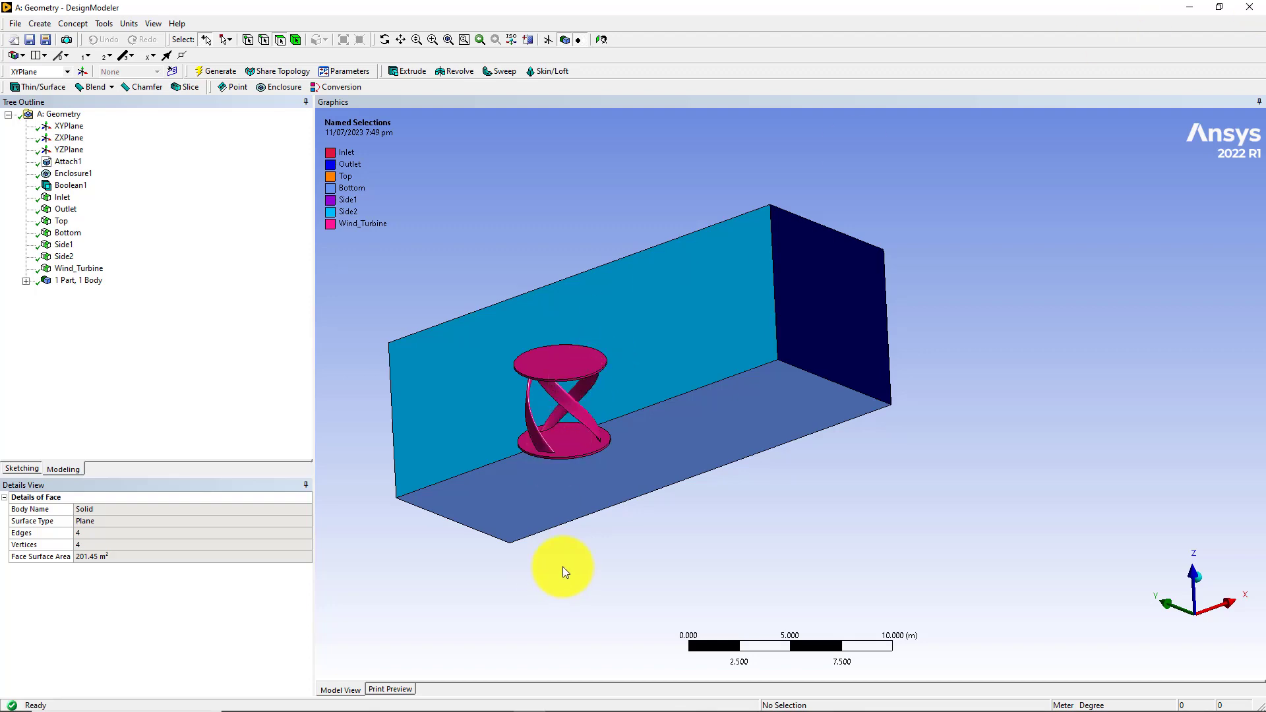
{"action": "left_click", "coordinate": [366, 706]}
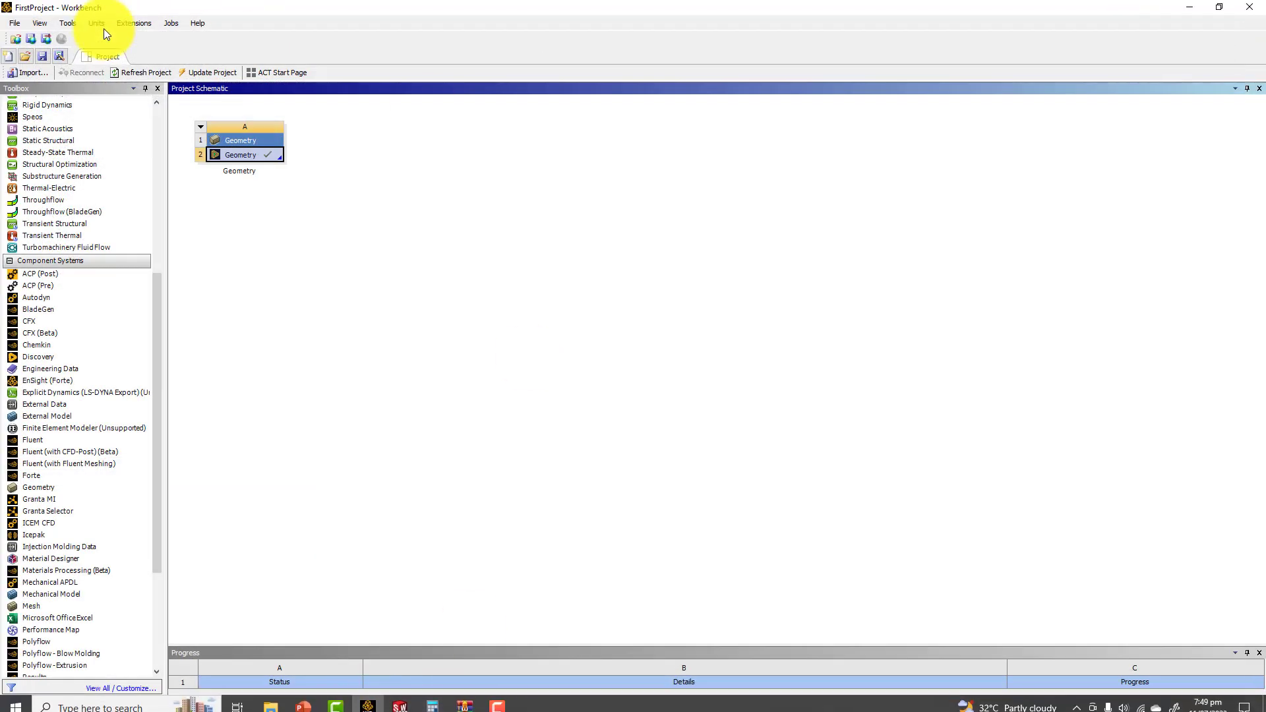
{"action": "left_click", "coordinate": [14, 23]}
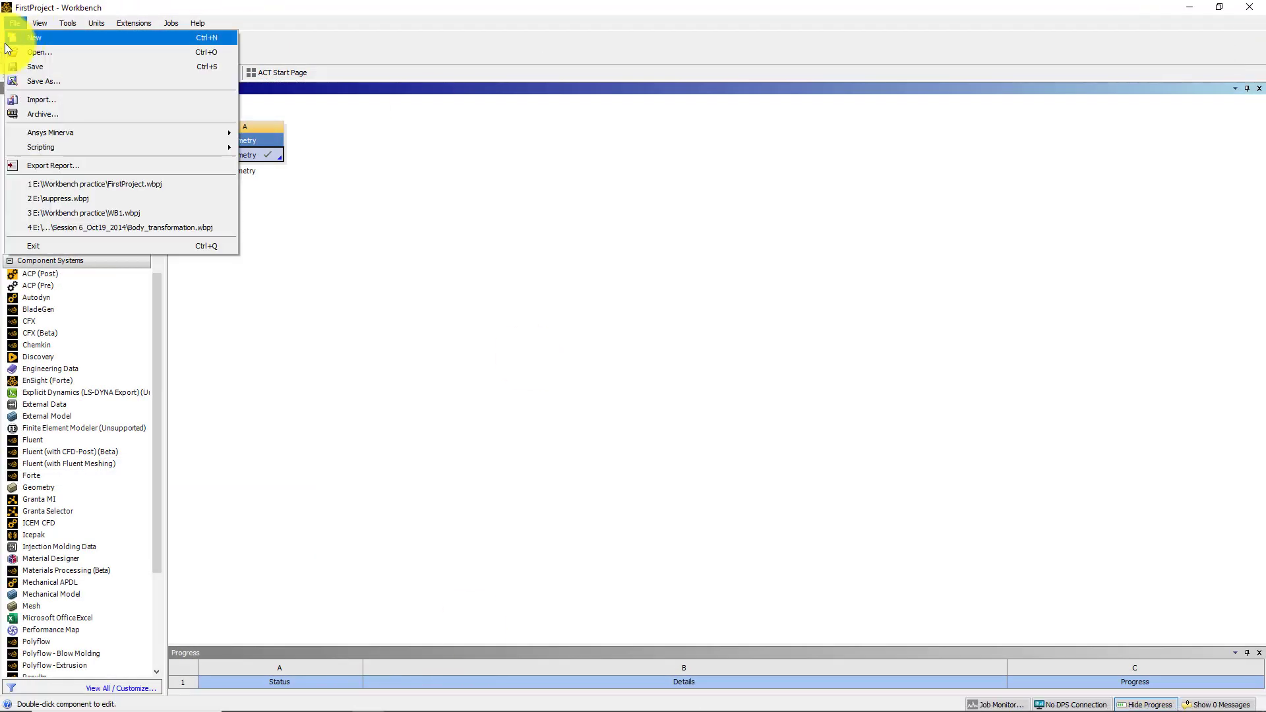
{"action": "left_click", "coordinate": [43, 72]}
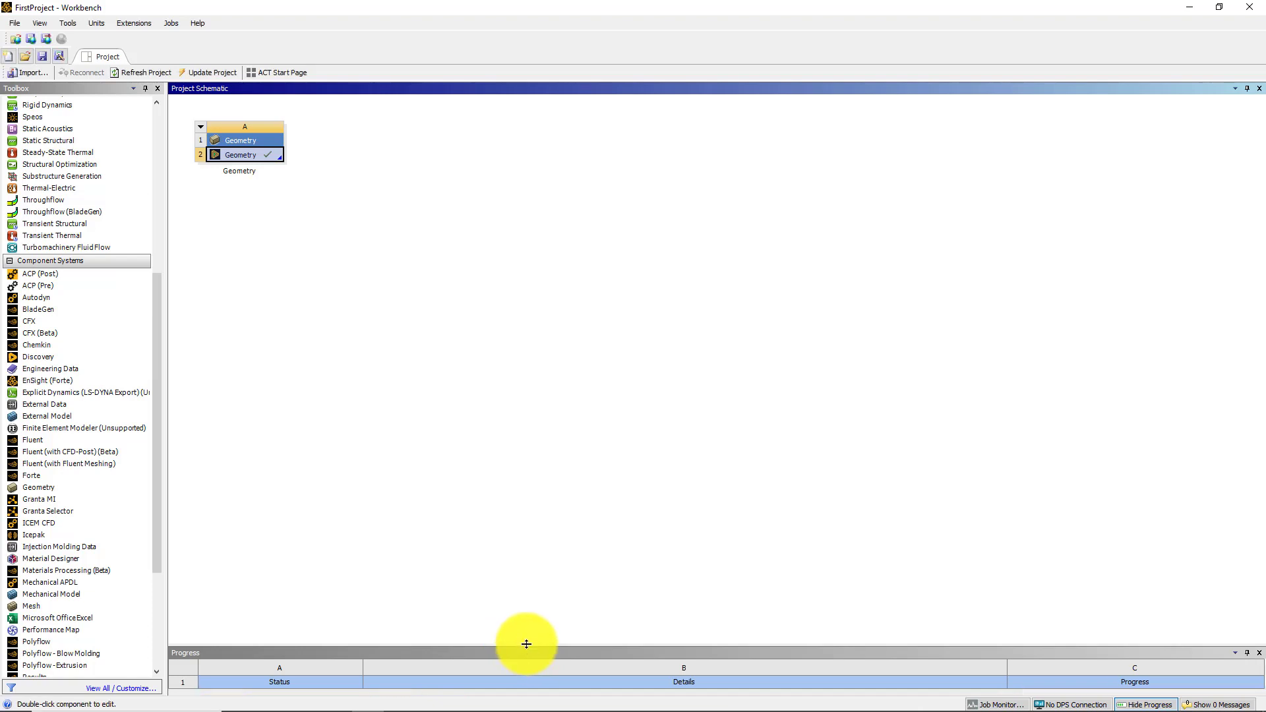
- Enlarge the Progress pane and display the Outline and Properties views for the Geometry cell
{"action": "left_click_drag", "start_coordinate": [526, 646], "coordinate": [523, 569]}
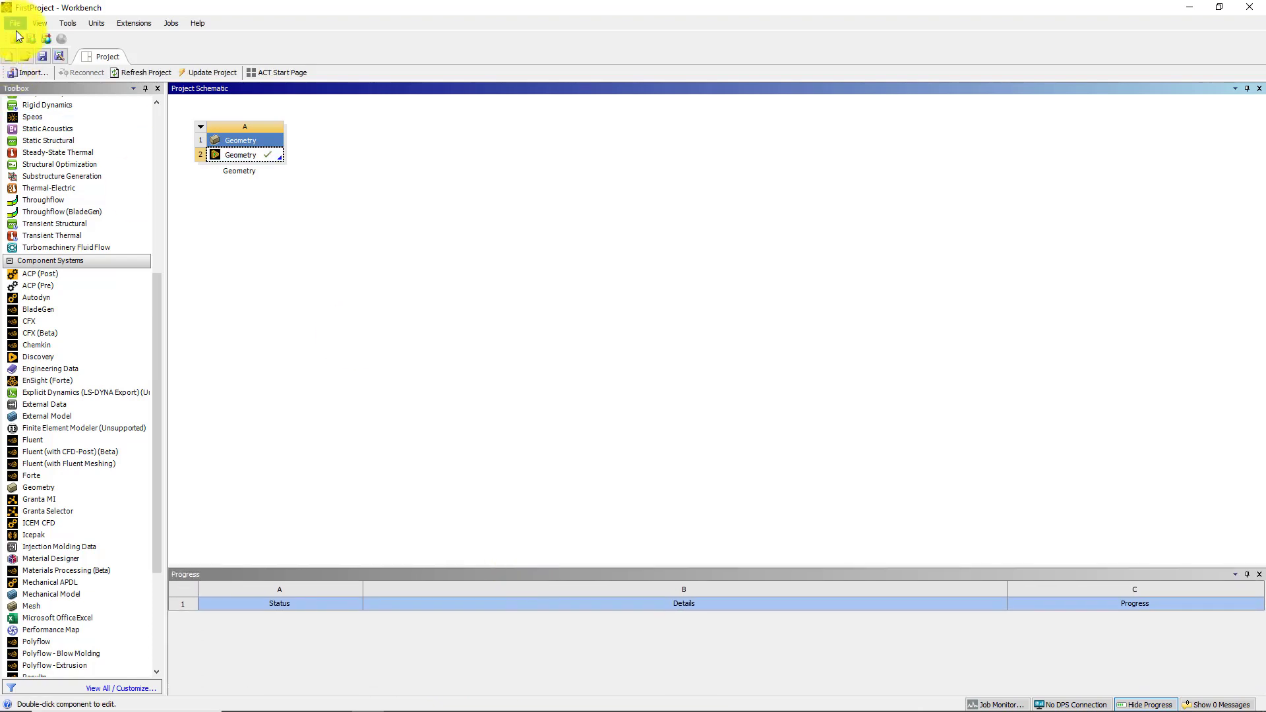
{"action": "left_click", "coordinate": [237, 157]}
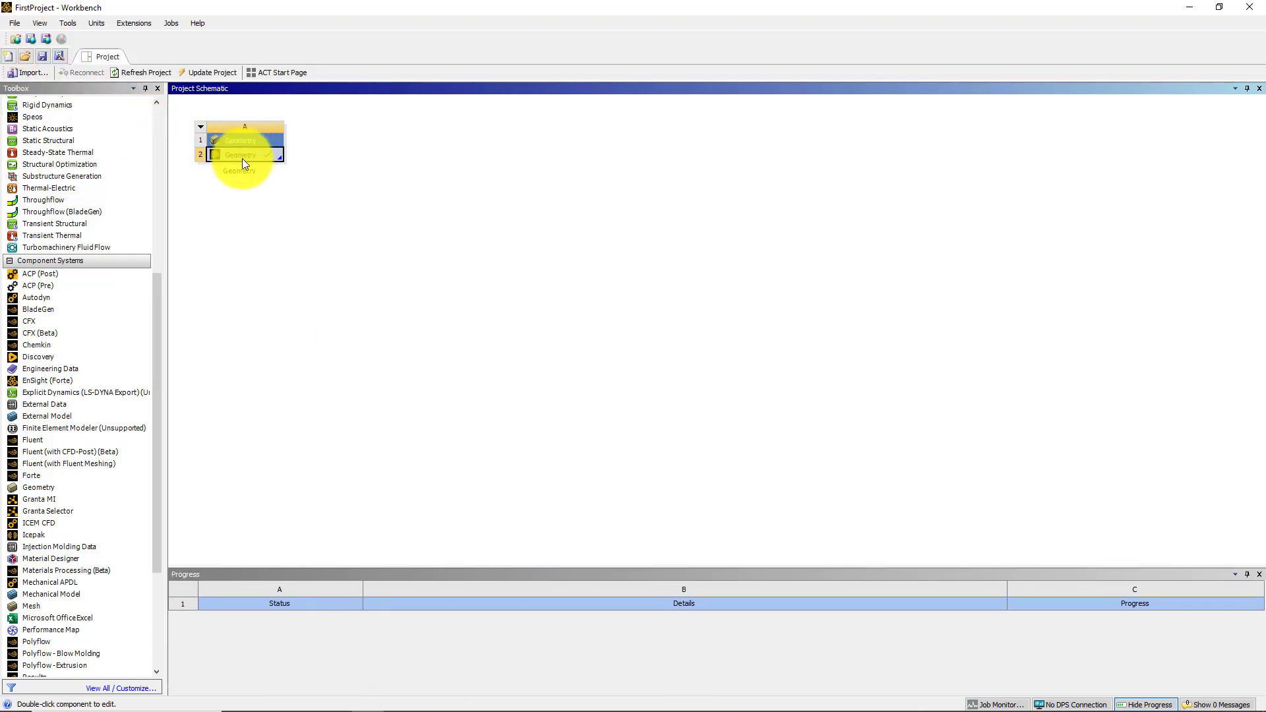
{"action": "left_click", "coordinate": [63, 23]}
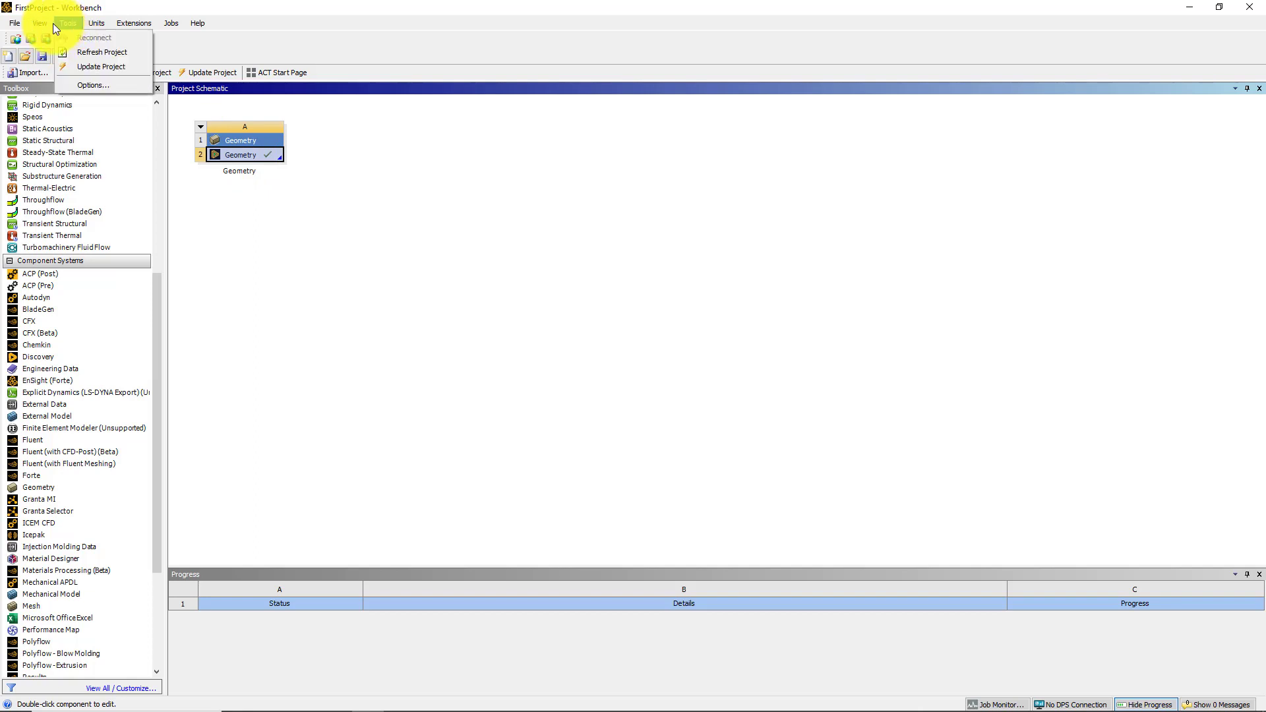
{"action": "mouse_move", "coordinate": [41, 27]}
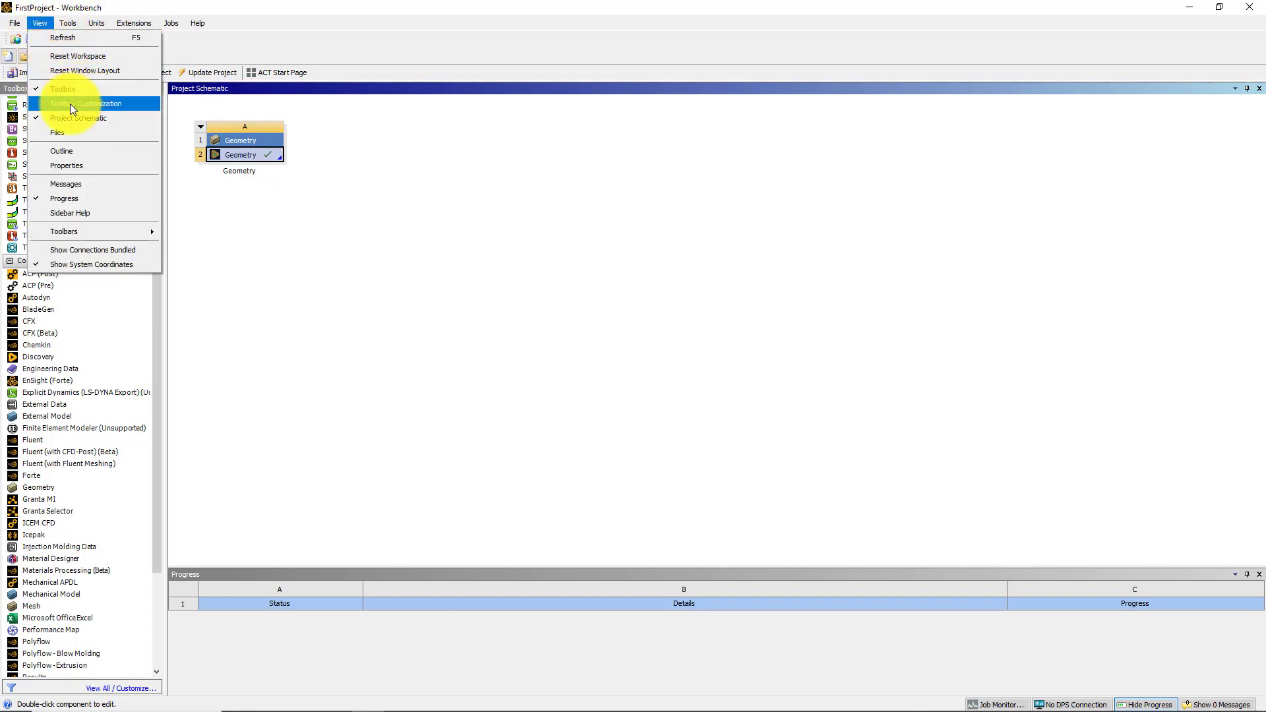
{"action": "left_click", "coordinate": [73, 153]}
{"action": "left_click", "coordinate": [46, 23]}
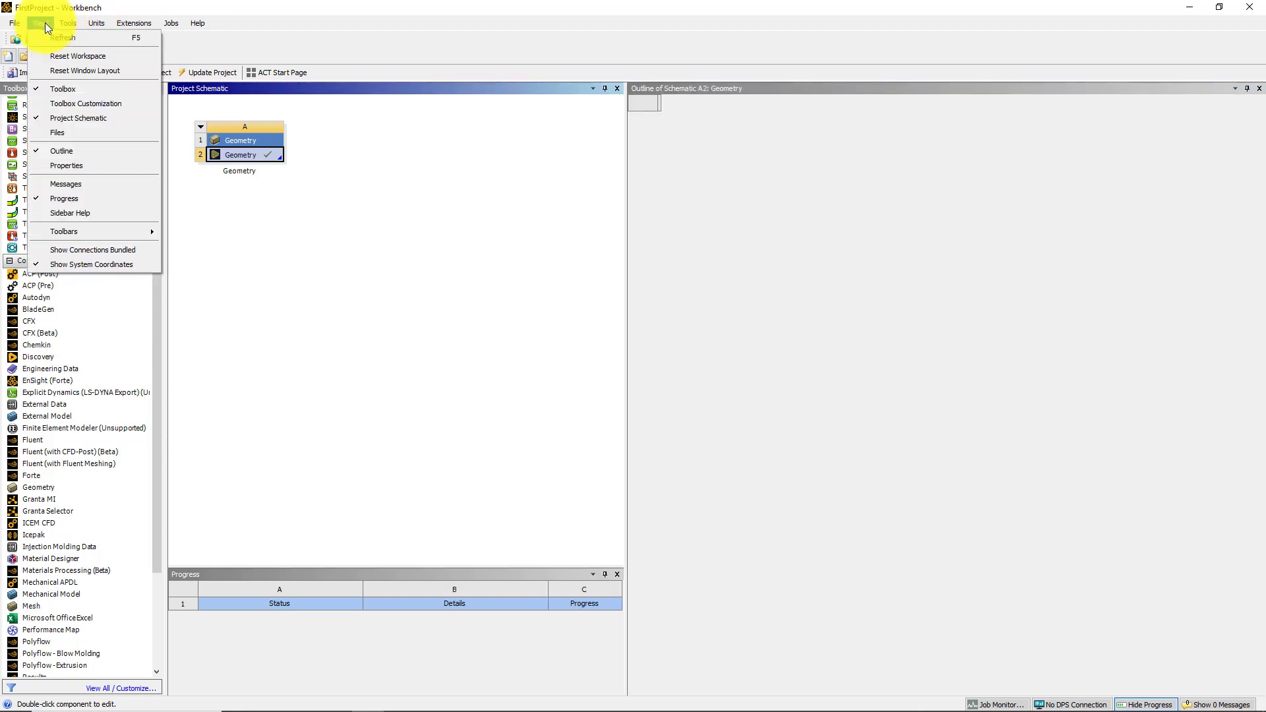
{"action": "left_click", "coordinate": [49, 166]}
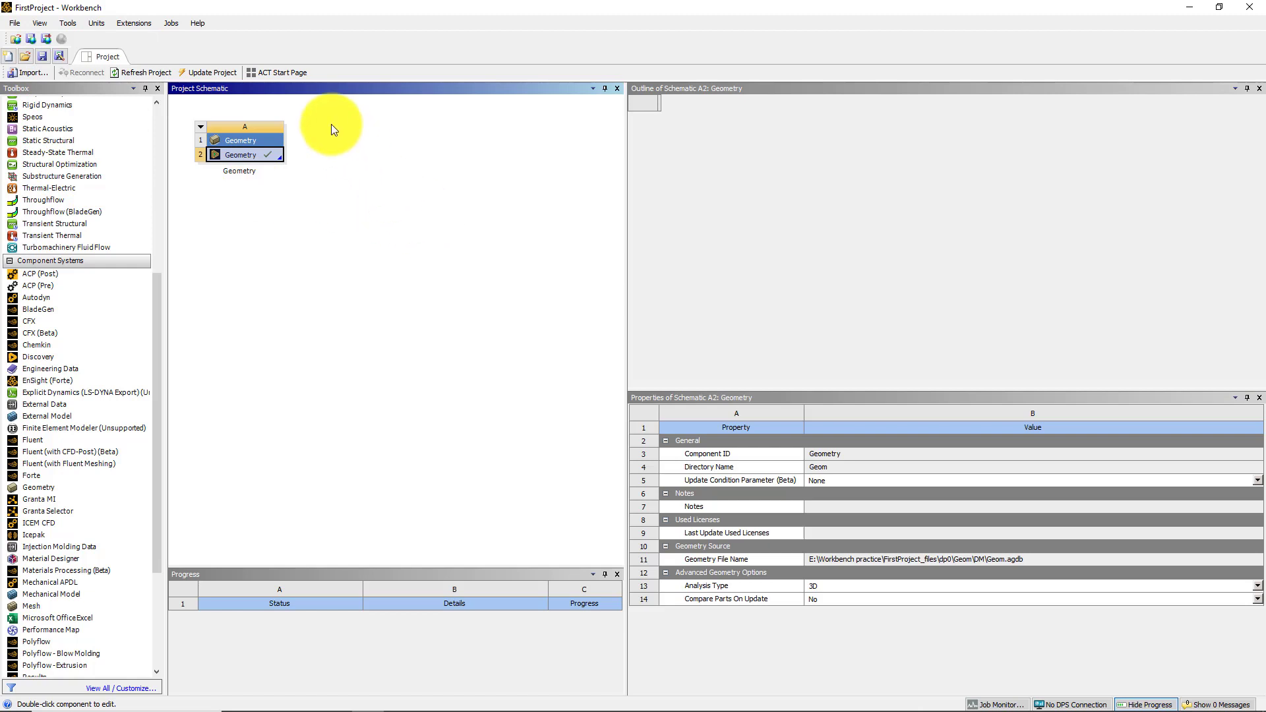
- Close the Outline view and select the Geometry cell to show its properties
{"action": "left_click", "coordinate": [1257, 91]}
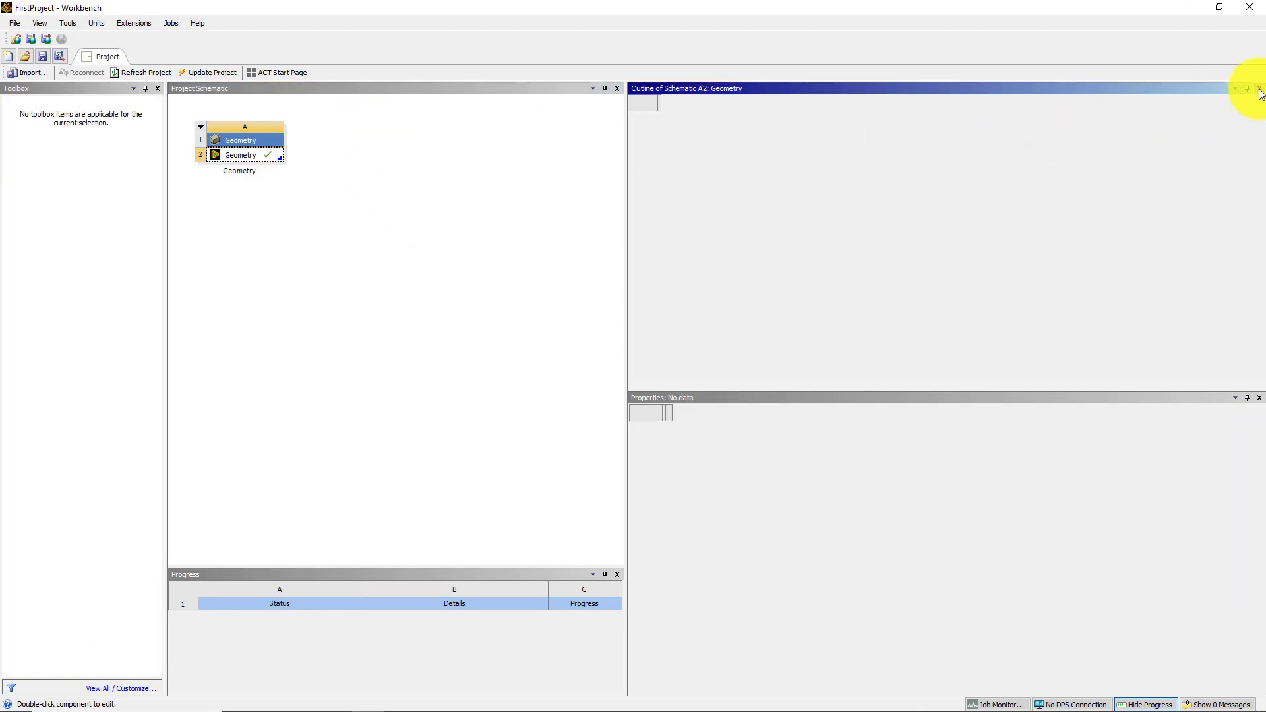
{"action": "left_click", "coordinate": [1259, 90]}
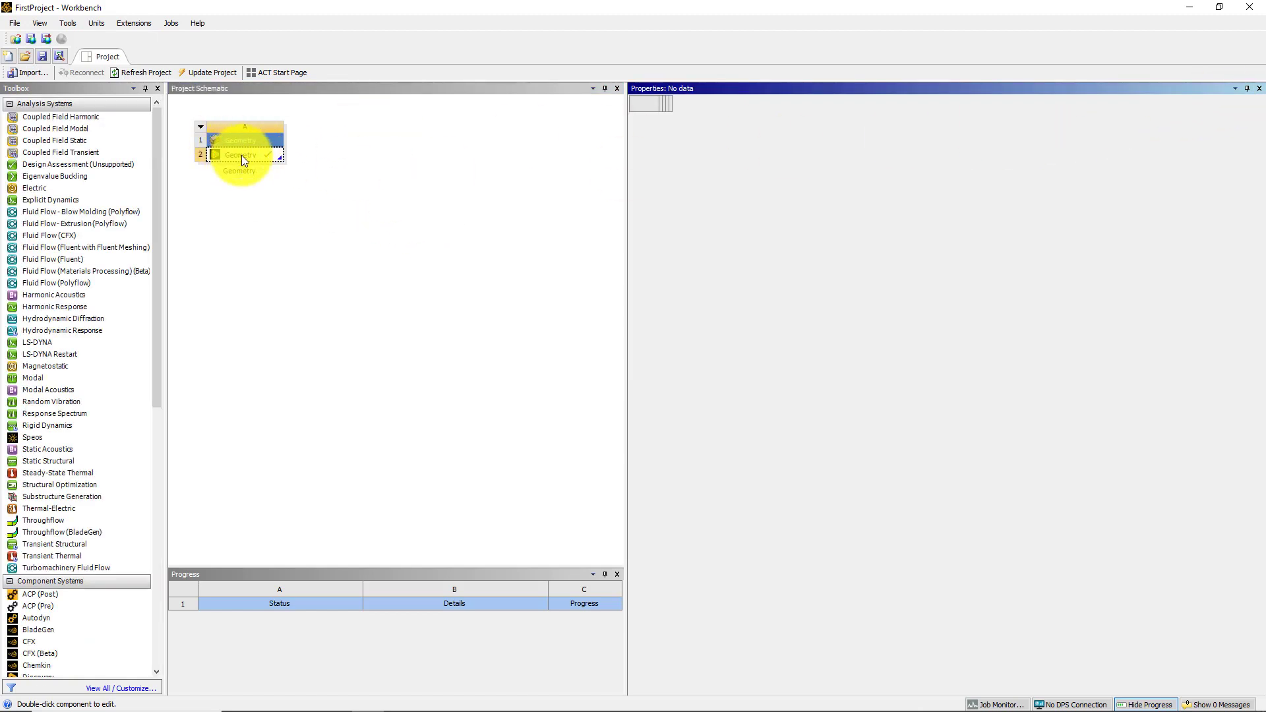
{"action": "left_click", "coordinate": [241, 155]}
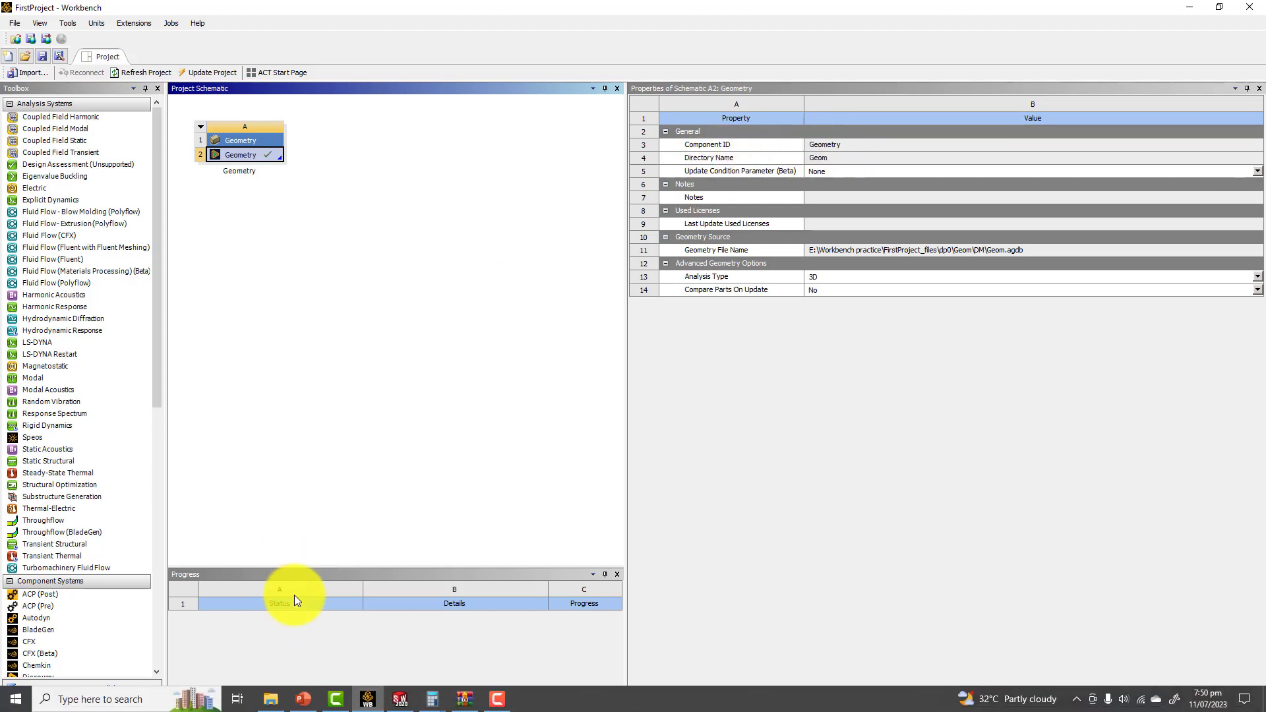
- Switch to File Explorer, examine the dp0 folder inside FirstProject_files with its Geom folder, and return to Workbench
{"action": "left_click", "coordinate": [271, 698]}
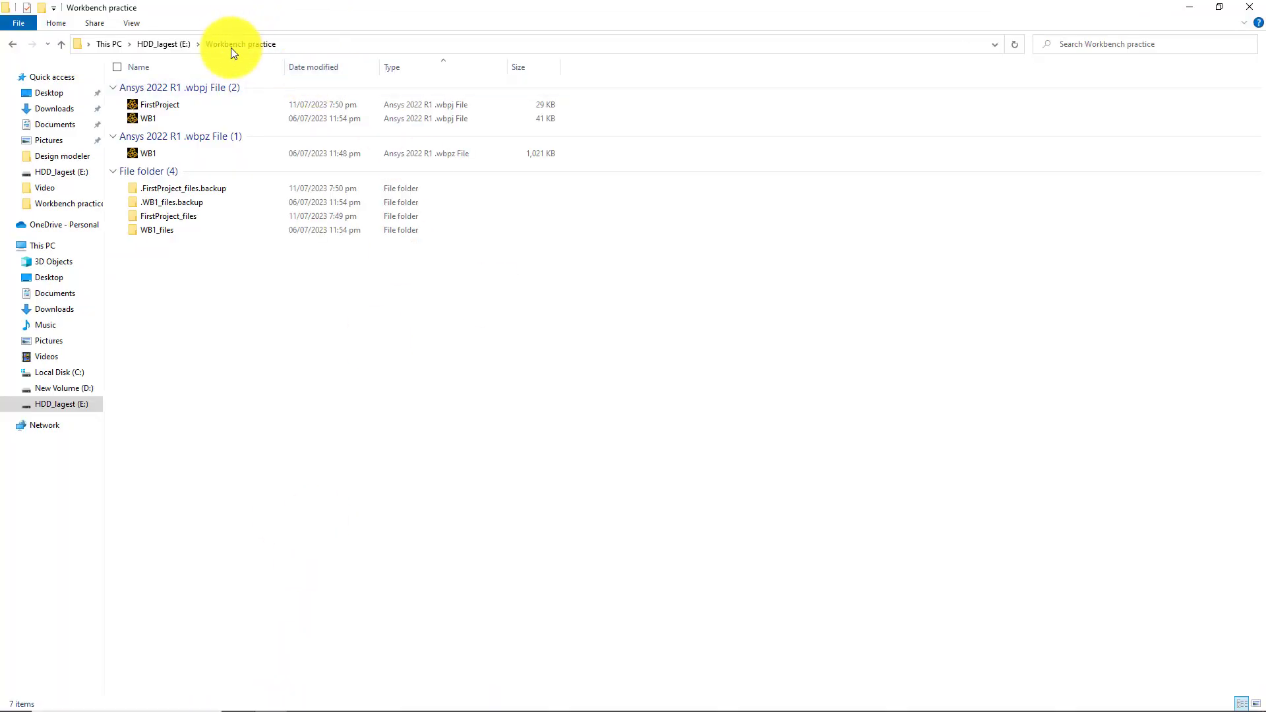
{"action": "double_click", "coordinate": [166, 217]}
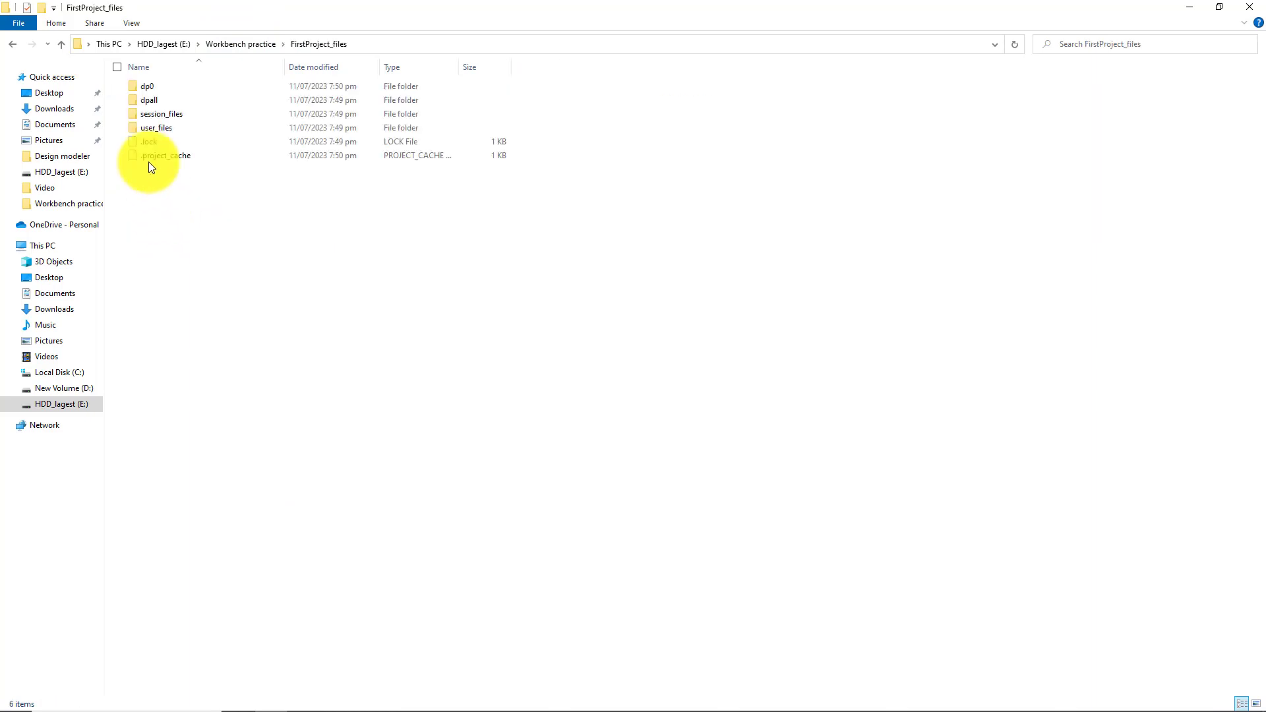
{"action": "double_click", "coordinate": [156, 86]}
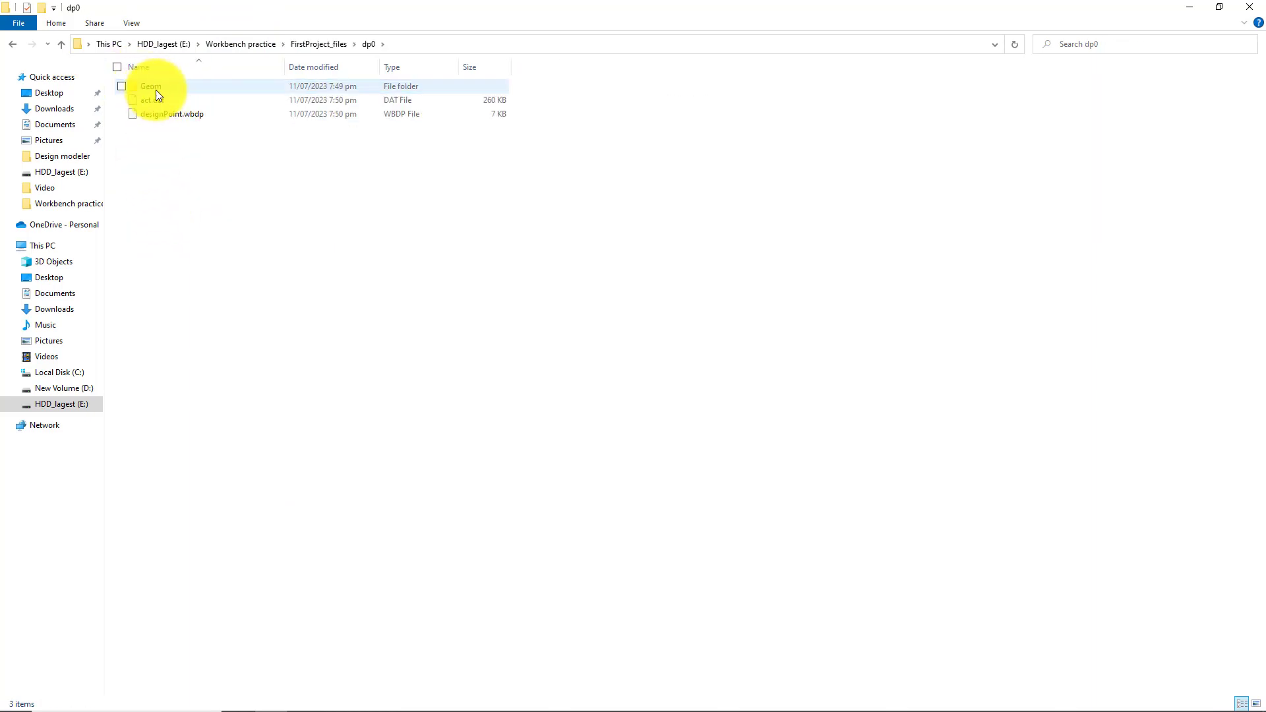
{"action": "left_click", "coordinate": [144, 89]}
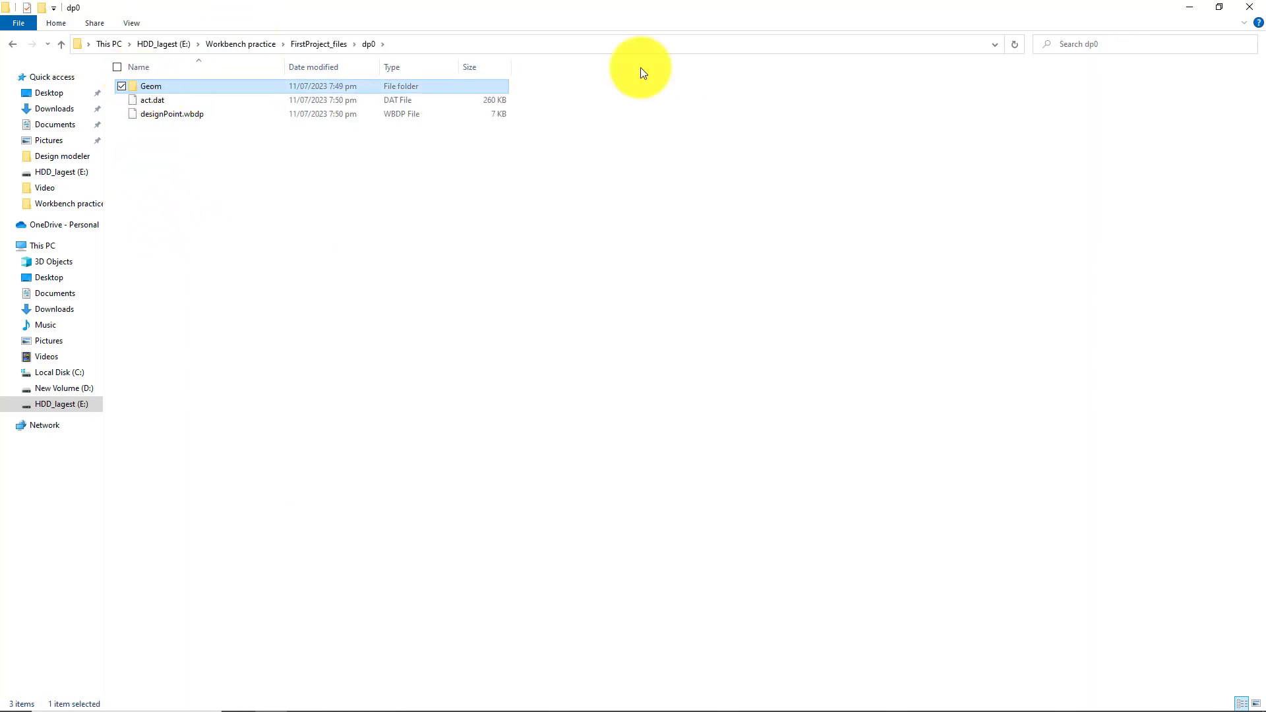
{"action": "left_click", "coordinate": [1189, 7]}
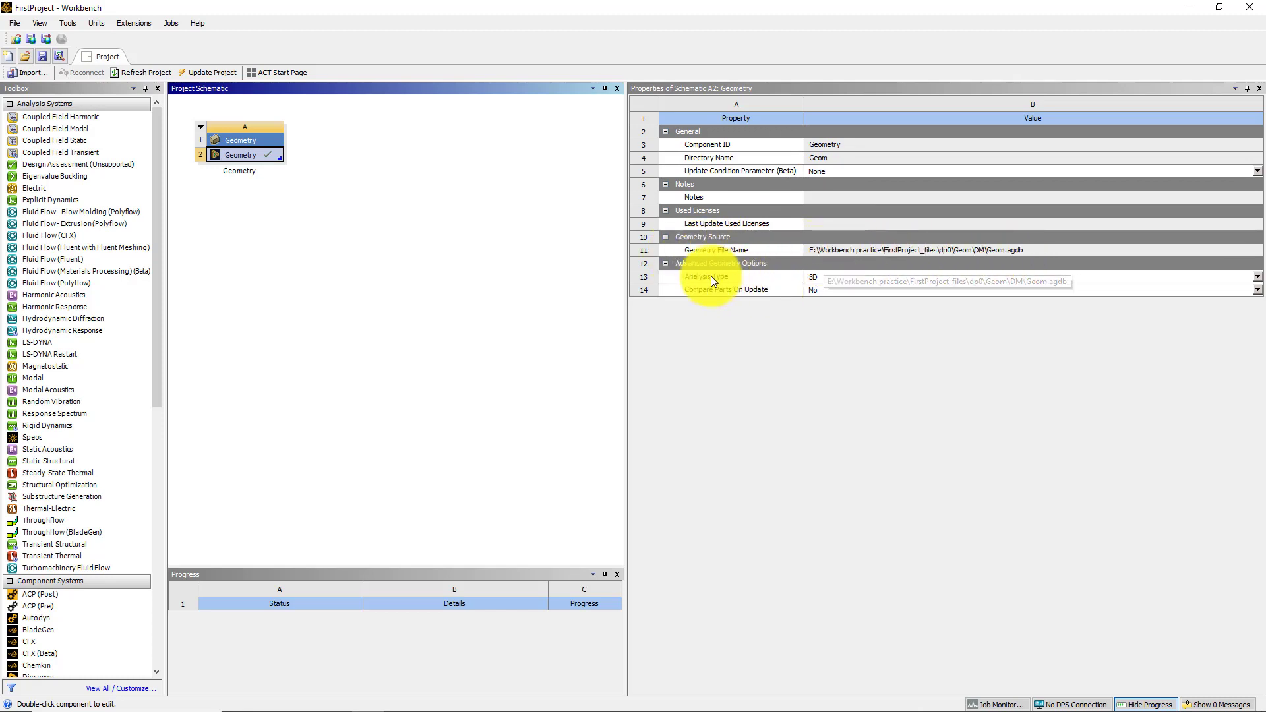
- Set the Geometry cell's Analysis Type to 3D in its advanced geometry options
{"action": "left_click", "coordinate": [849, 283]}
{"action": "left_click", "coordinate": [845, 279]}
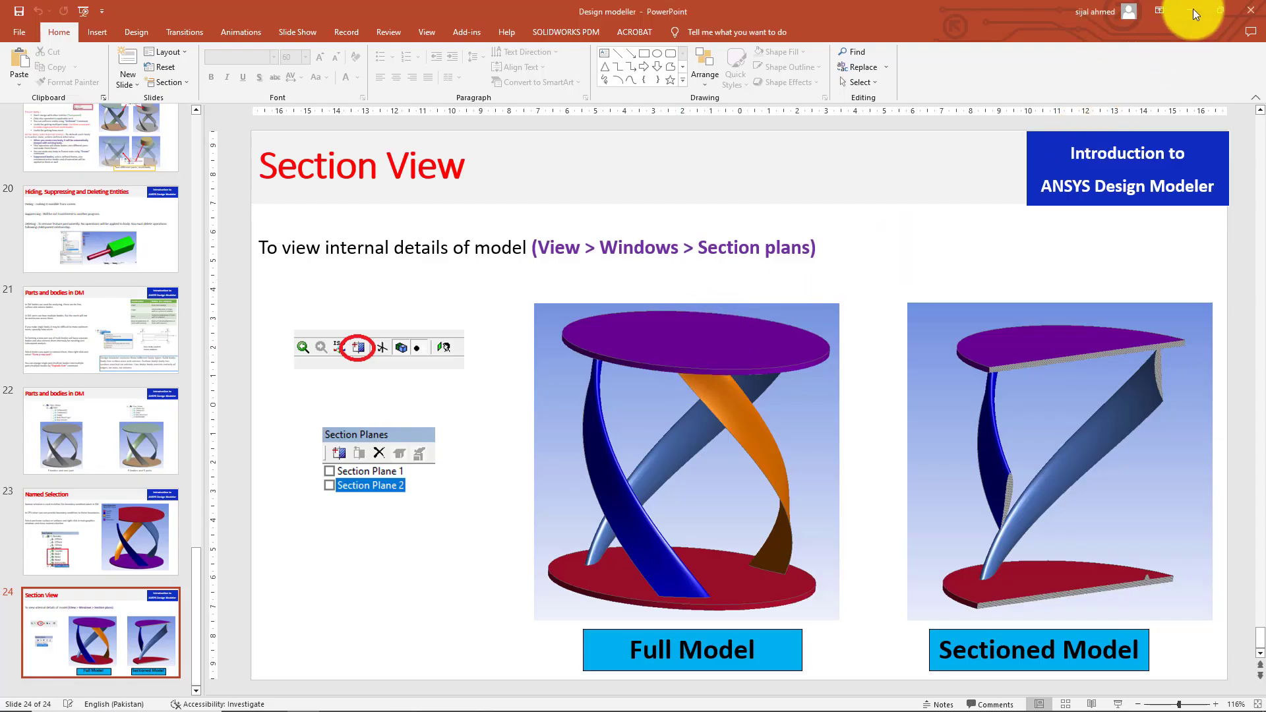
{"action": "left_click", "coordinate": [1190, 11]}
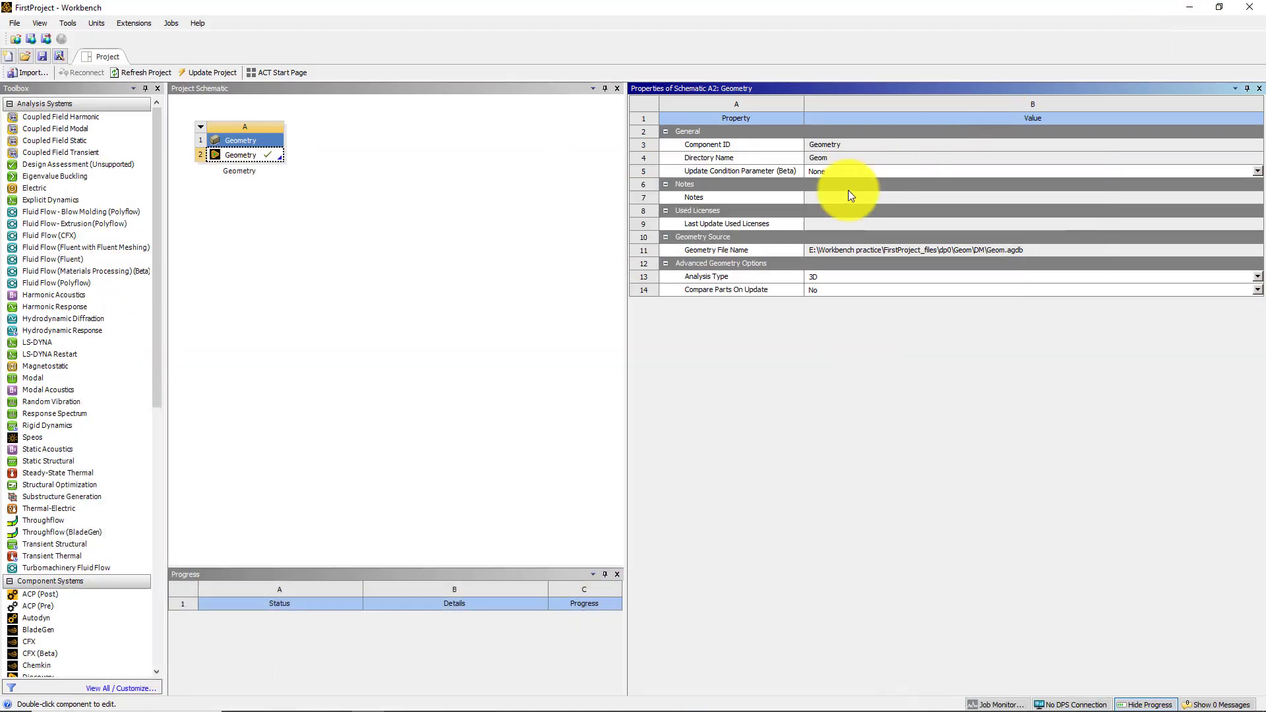
{"action": "left_click", "coordinate": [845, 275]}
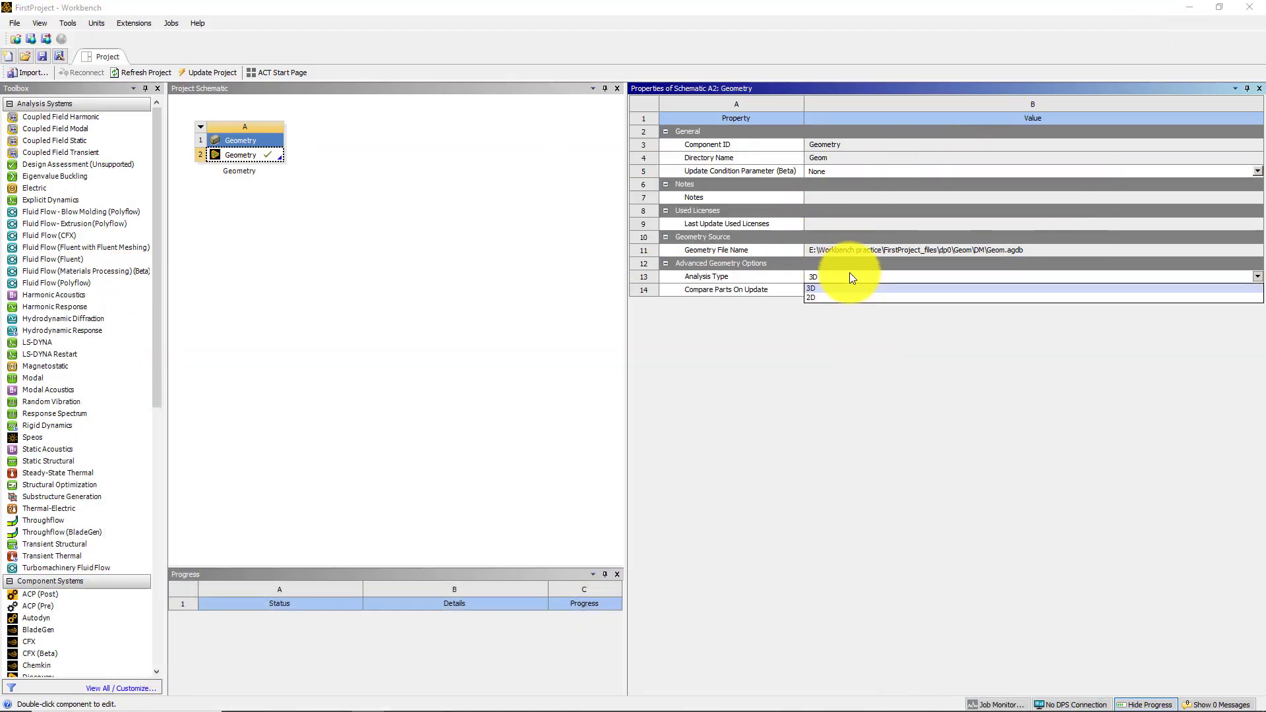
{"action": "left_click", "coordinate": [812, 289]}
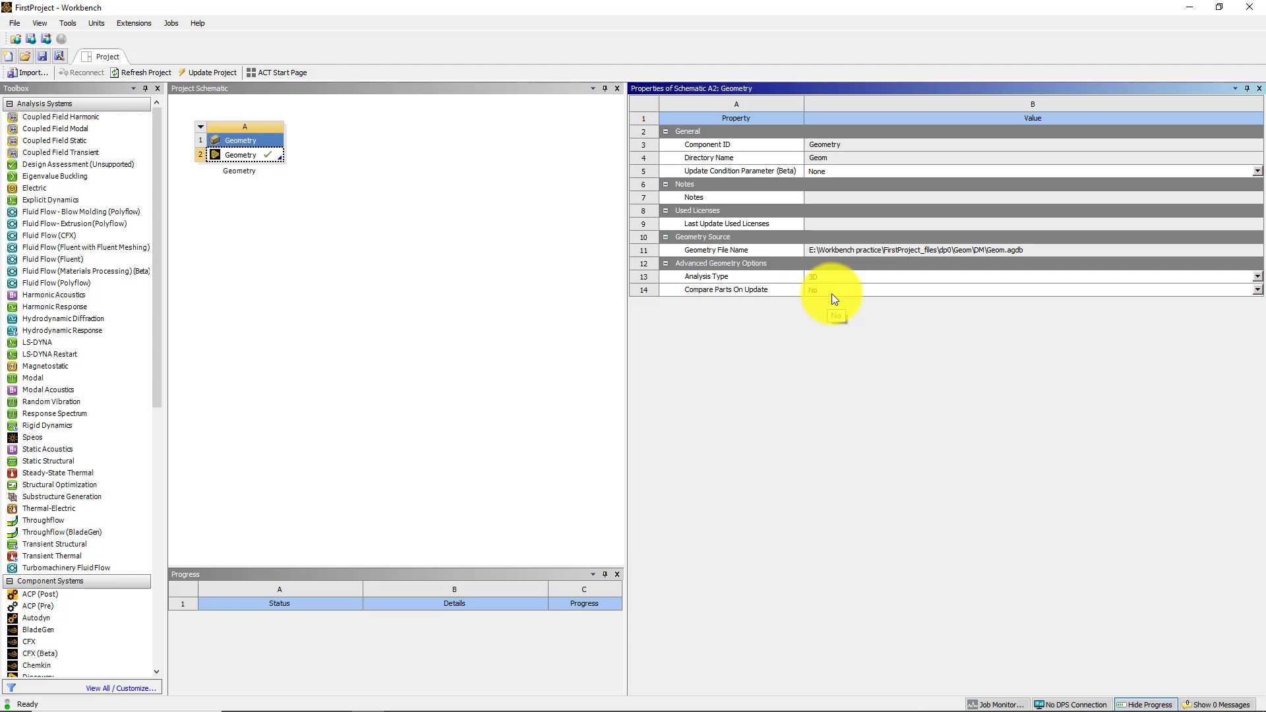
- Archive the project as FirstProject in .wbpz format in the Building CFD folder, using the default archive options
{"action": "left_click", "coordinate": [14, 23]}
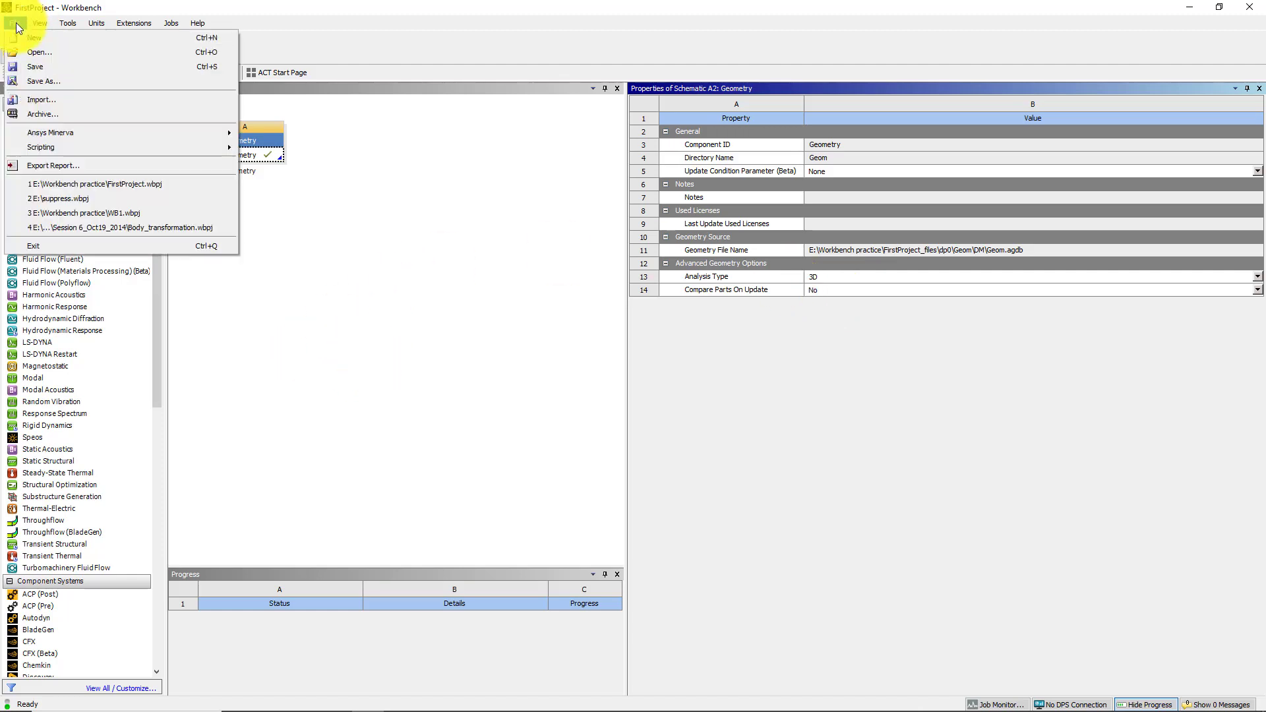
{"action": "left_click", "coordinate": [49, 113]}
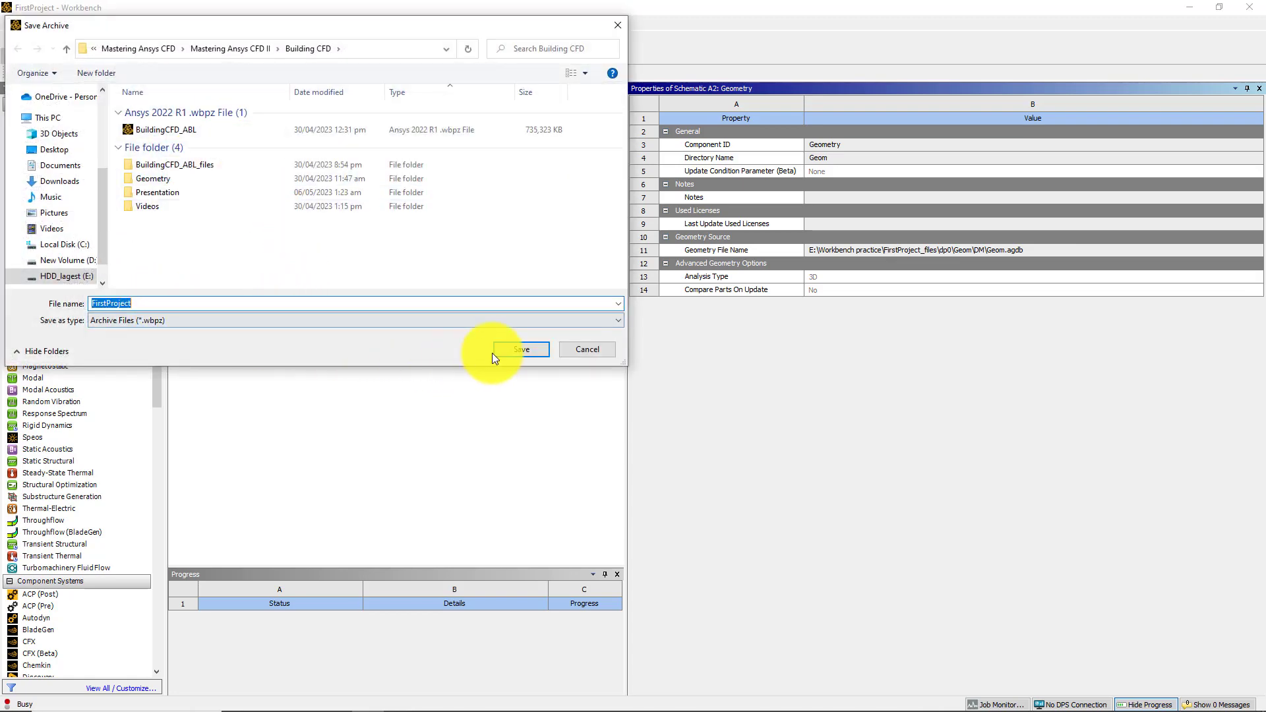
{"action": "left_click", "coordinate": [493, 352]}
{"action": "left_click", "coordinate": [643, 397]}
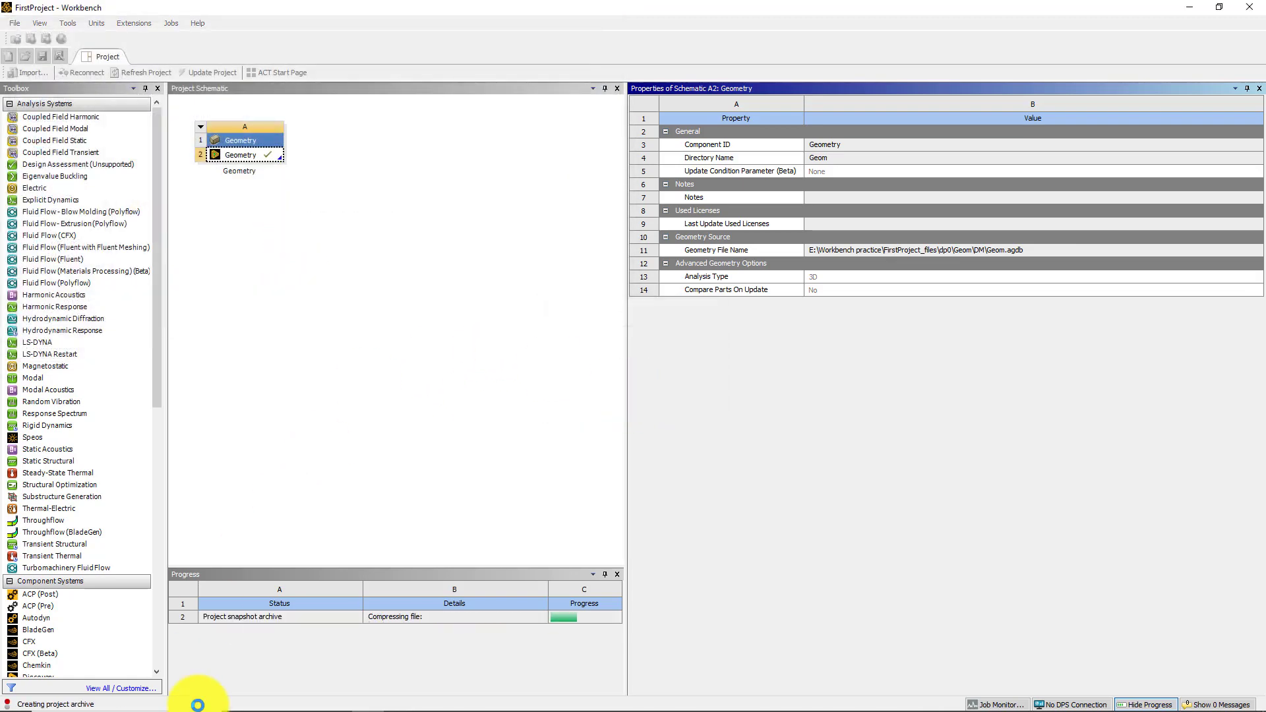
- Switch to File Explorer, check the refreshed Workbench practice folder for the project archive, and return to Workbench
{"action": "mouse_move", "coordinate": [240, 702]}
{"action": "left_click", "coordinate": [271, 701]}
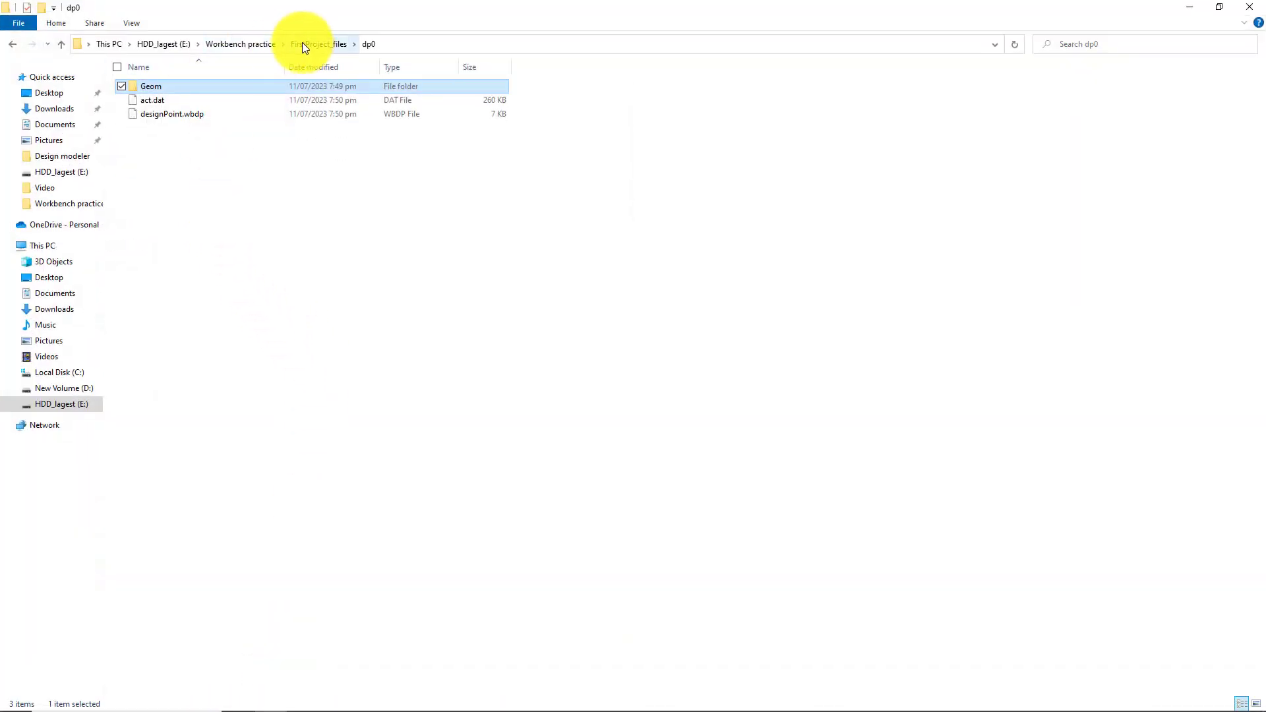
{"action": "left_click", "coordinate": [257, 44]}
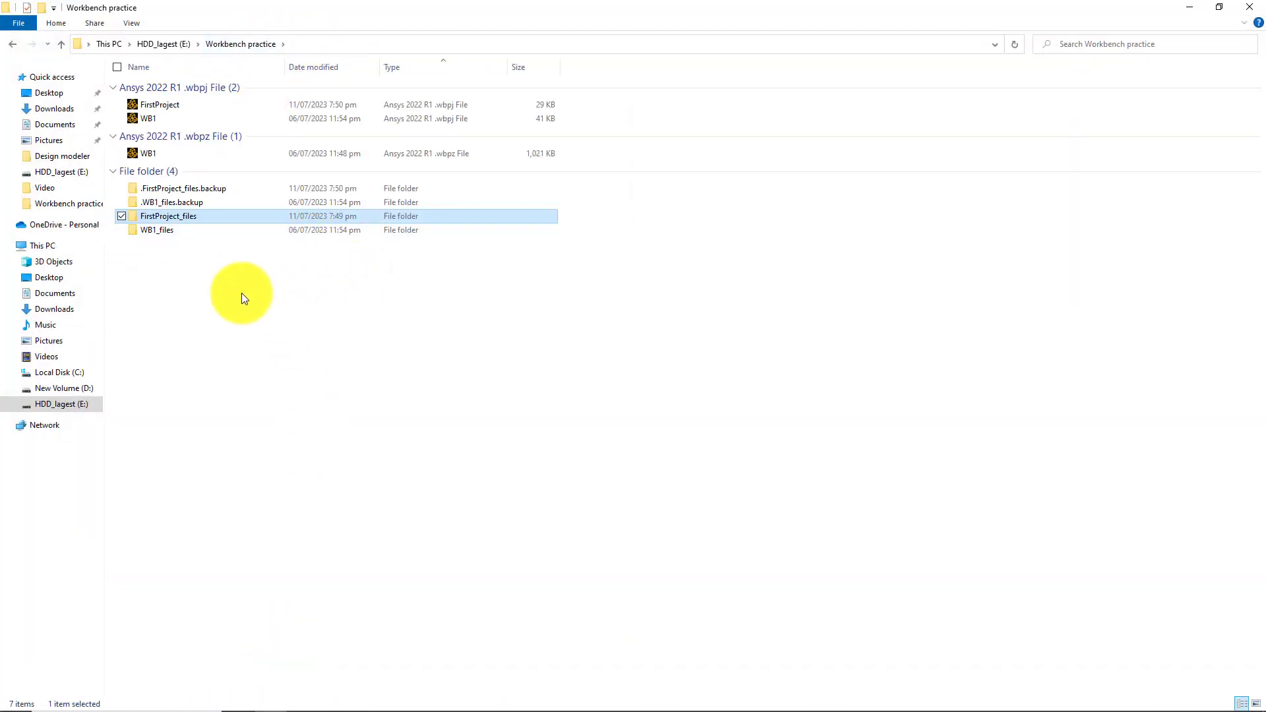
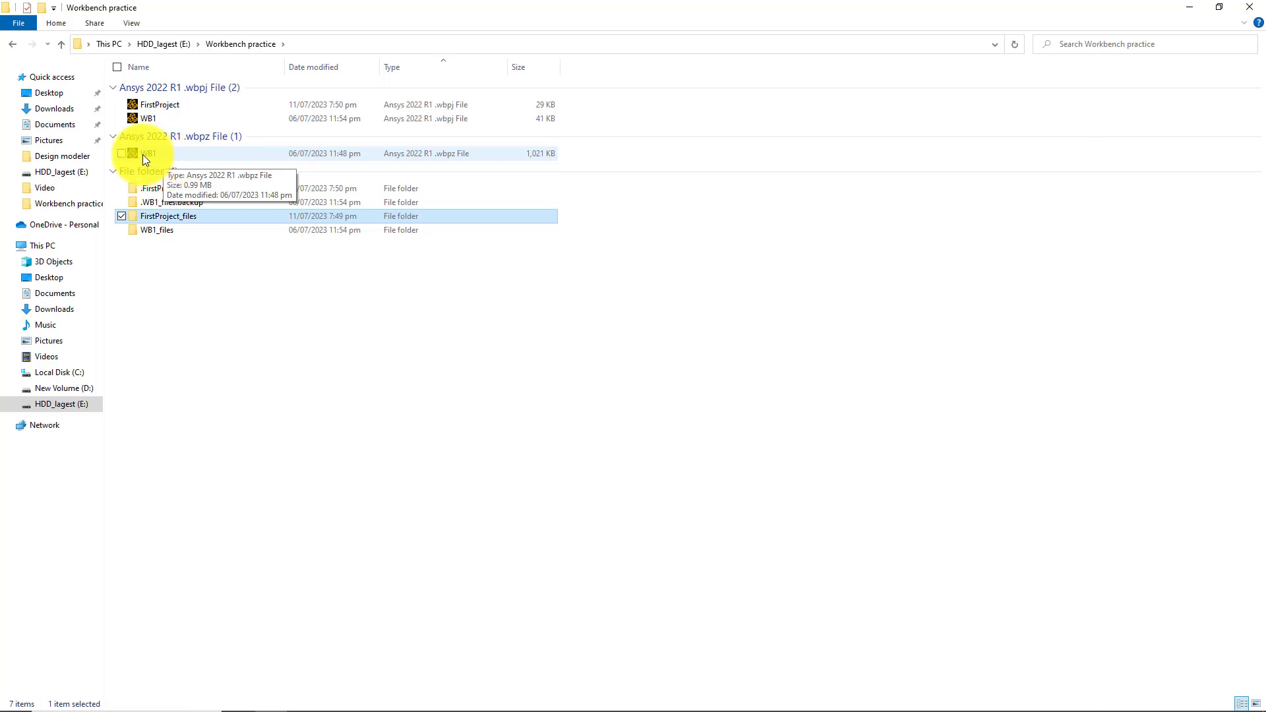
{"action": "left_click", "coordinate": [282, 330]}
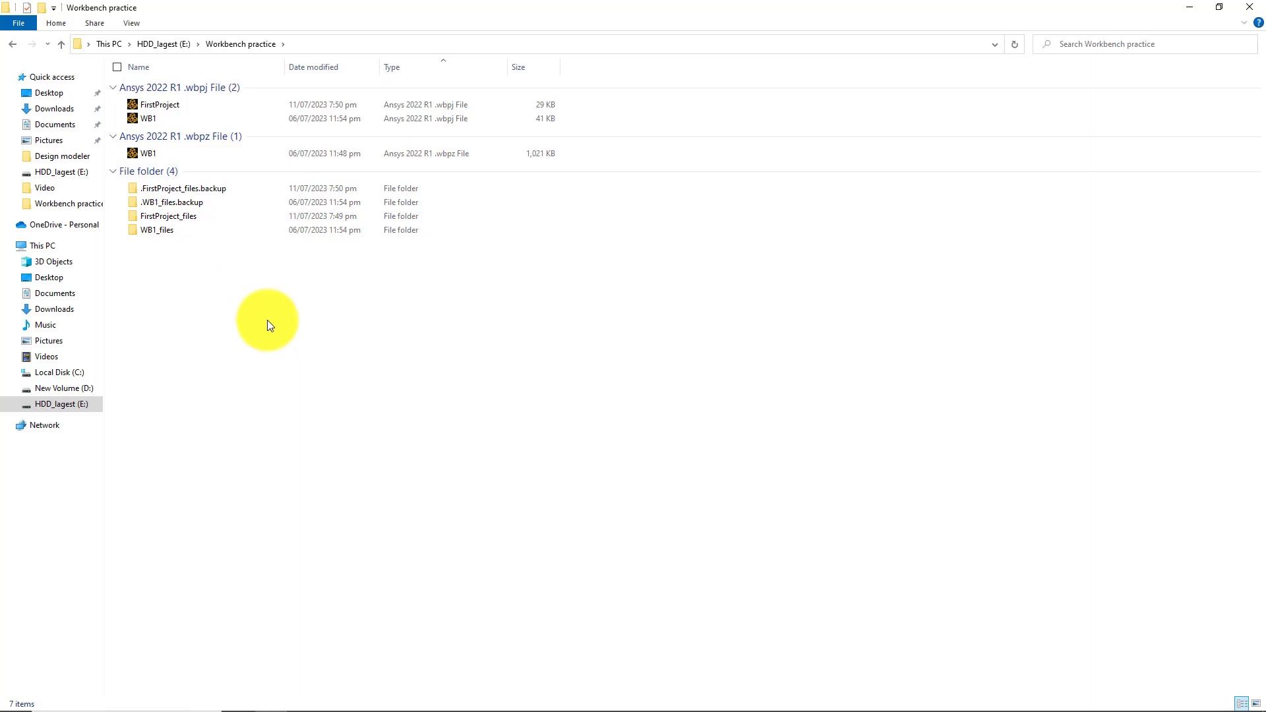
{"action": "right_click", "coordinate": [267, 319]}
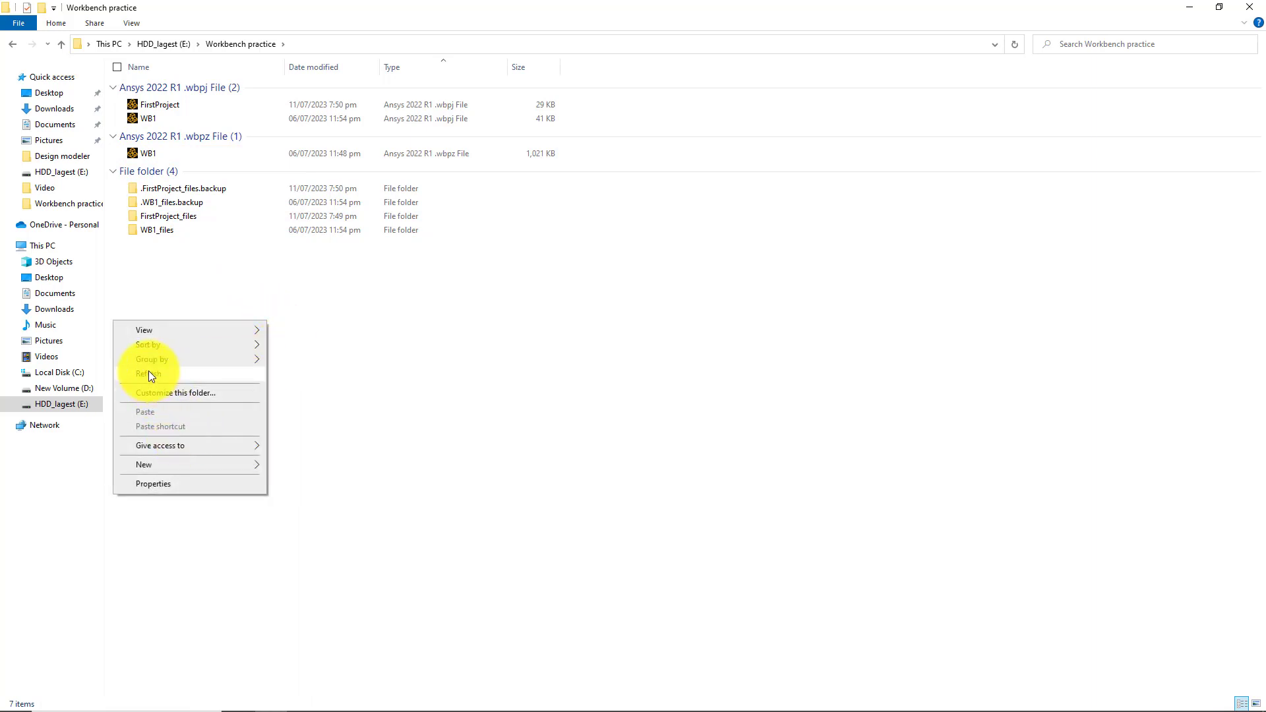
{"action": "left_click", "coordinate": [148, 374]}
{"action": "left_click", "coordinate": [356, 698]}
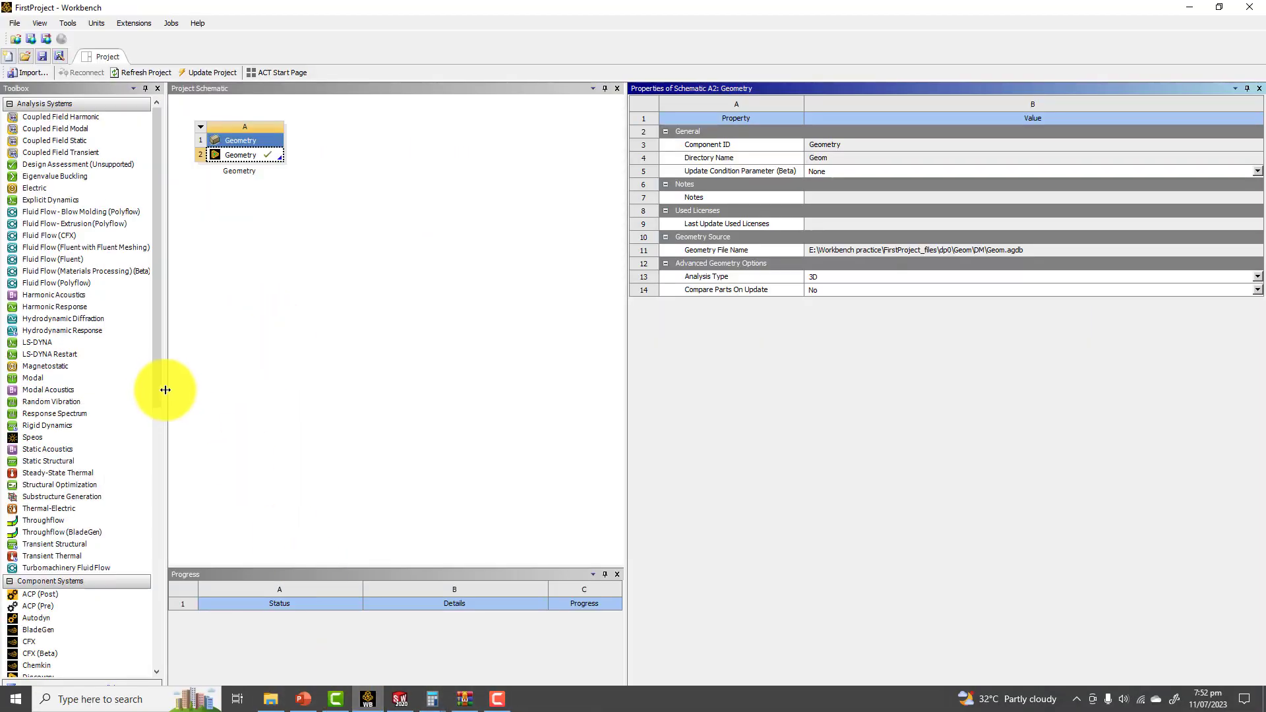
- Archive the project as FirstProject in .wbpz format in the Workbench practice folder on drive E, using the default archive options
{"action": "left_click", "coordinate": [14, 23]}
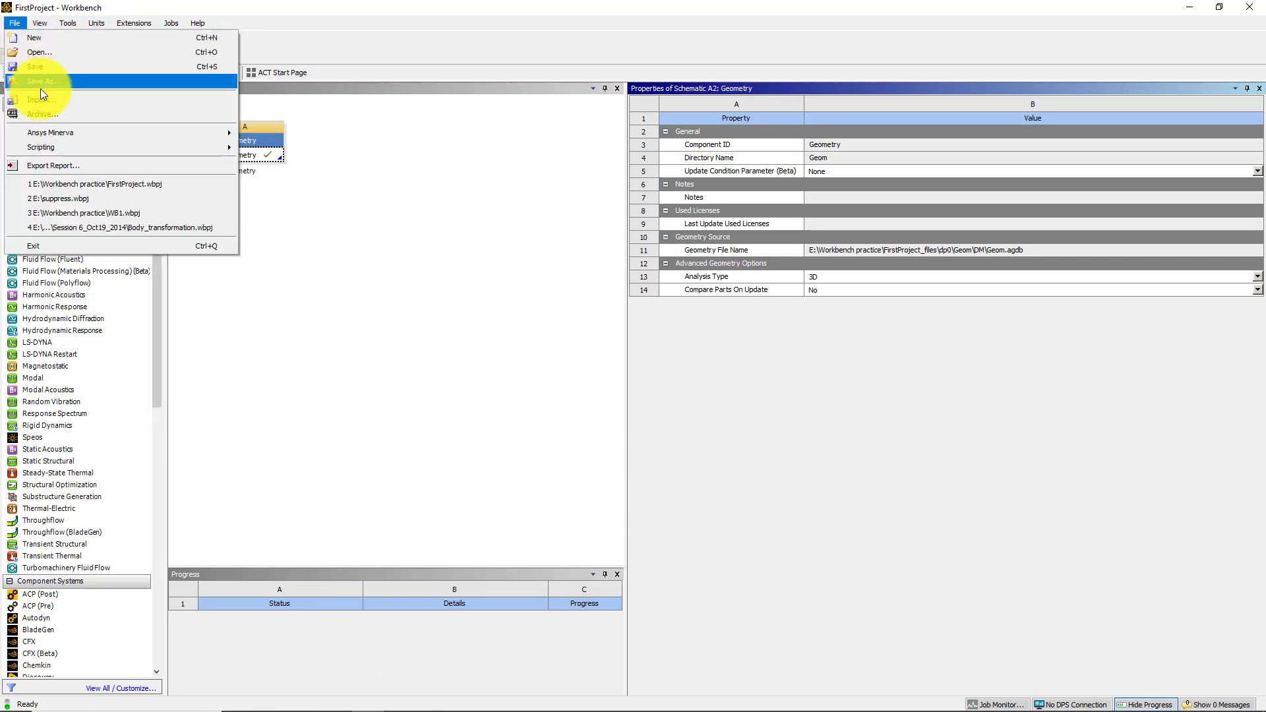
{"action": "left_click", "coordinate": [57, 110]}
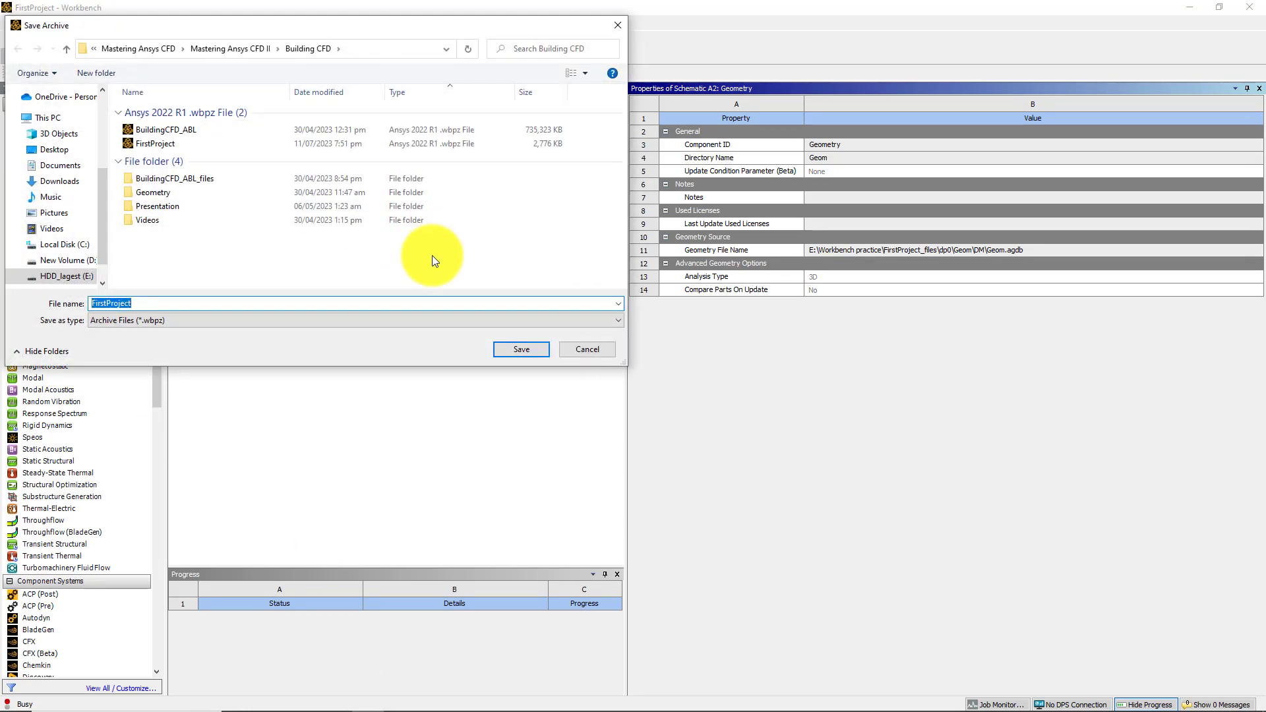
{"action": "scroll", "coordinate": [64, 172], "scroll_direction": "up", "scroll_amount": 3}
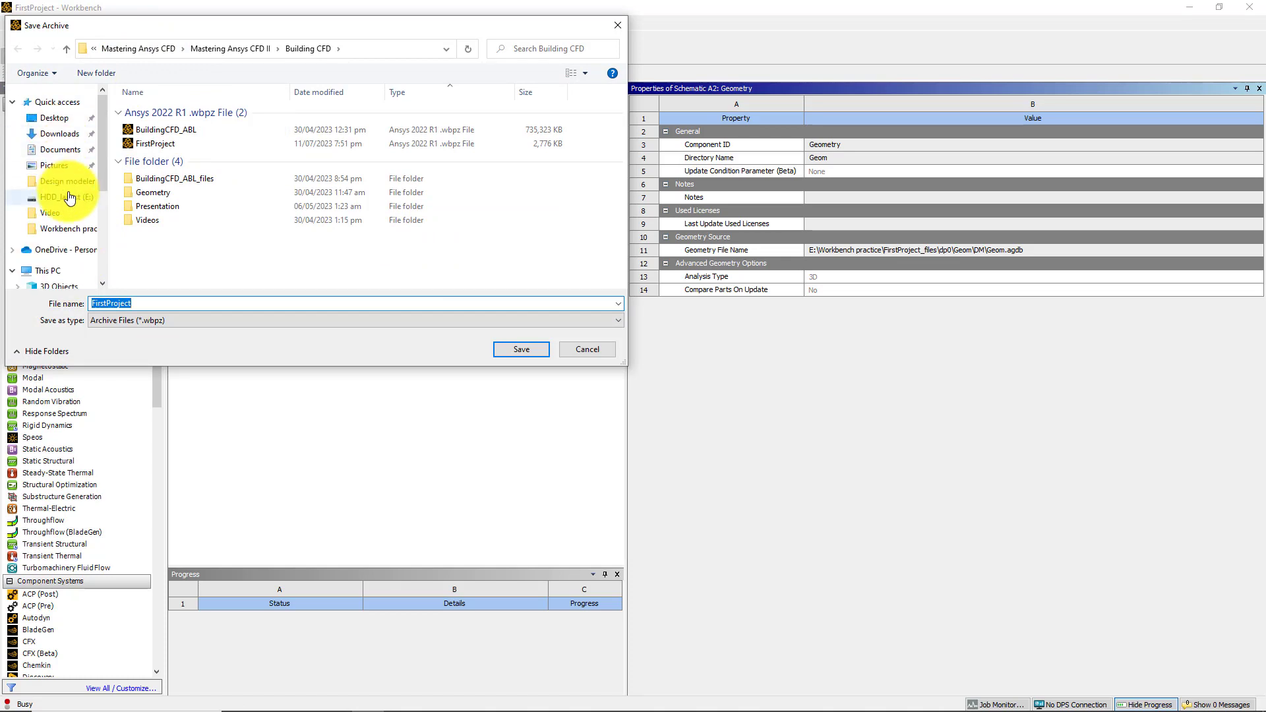
{"action": "left_click", "coordinate": [67, 199]}
{"action": "scroll", "coordinate": [398, 252], "scroll_direction": "down", "scroll_amount": 1}
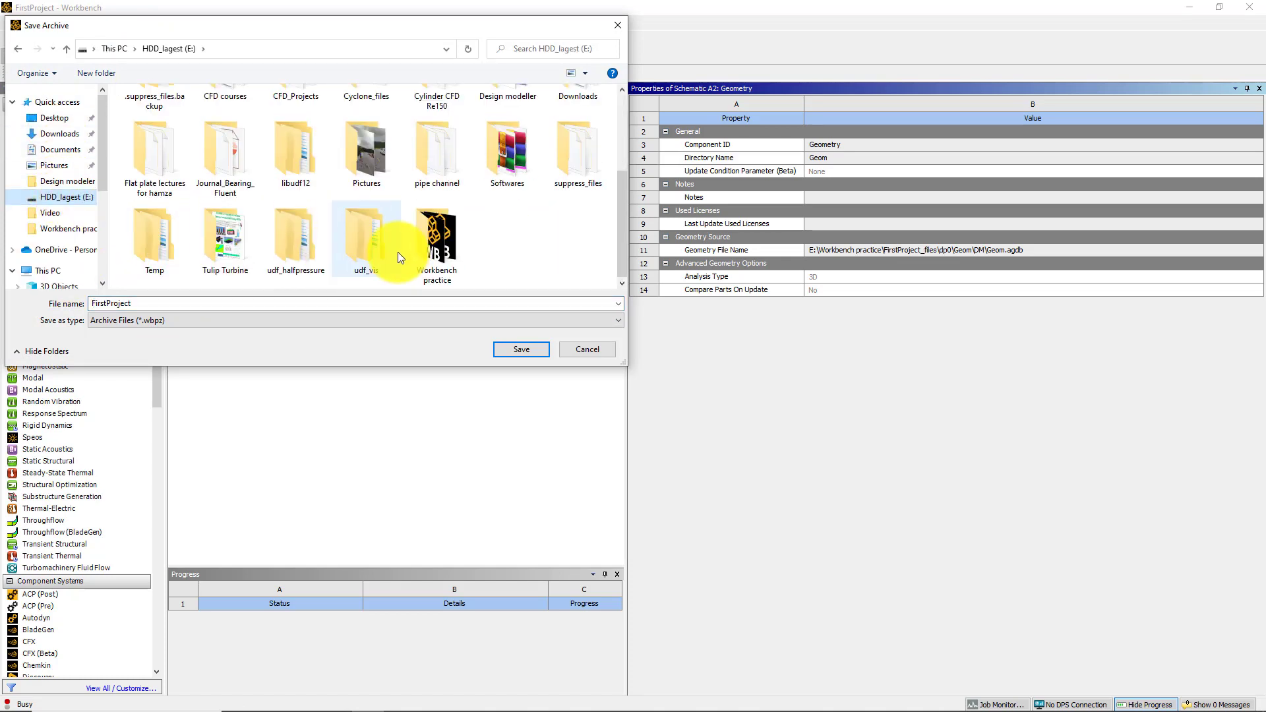
{"action": "left_click", "coordinate": [441, 248]}
{"action": "double_click", "coordinate": [441, 248]}
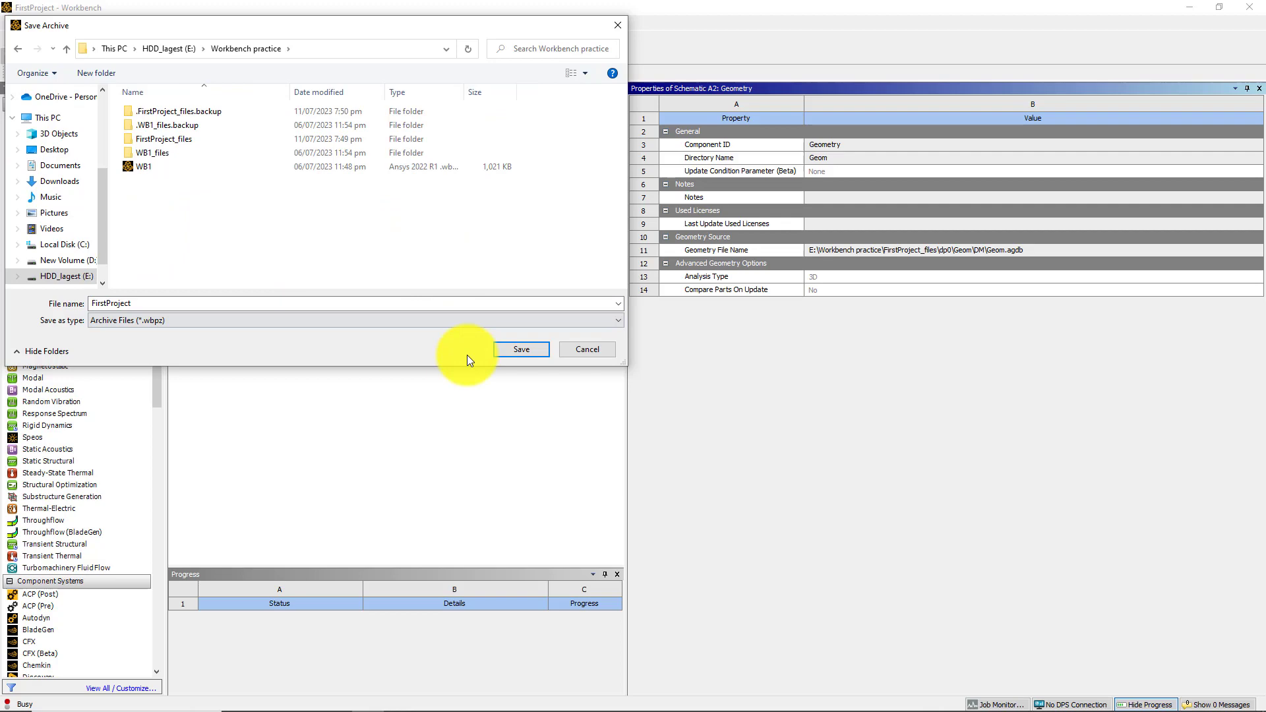
{"action": "left_click", "coordinate": [524, 355]}
{"action": "left_click", "coordinate": [635, 398]}
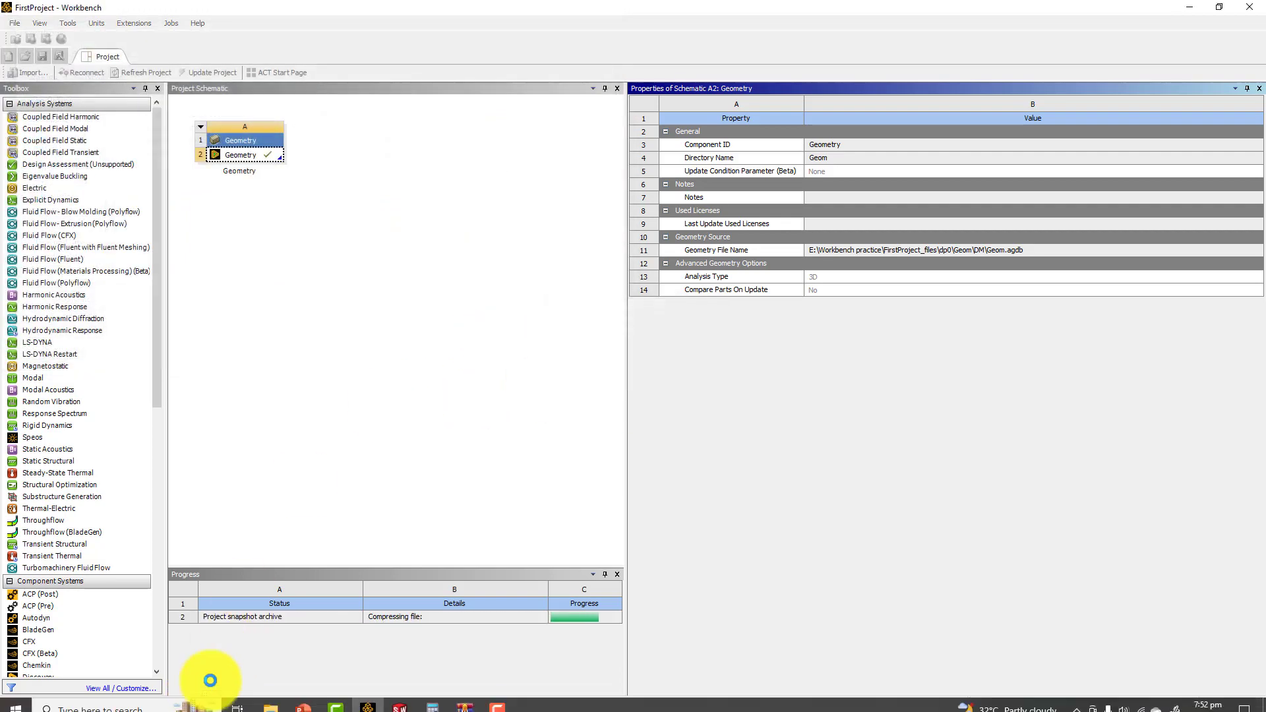
- Switch to File Explorer, examine the user_files, session_files and dp0 folders inside FirstProject_files, and return to Workbench
{"action": "left_click", "coordinate": [267, 697]}
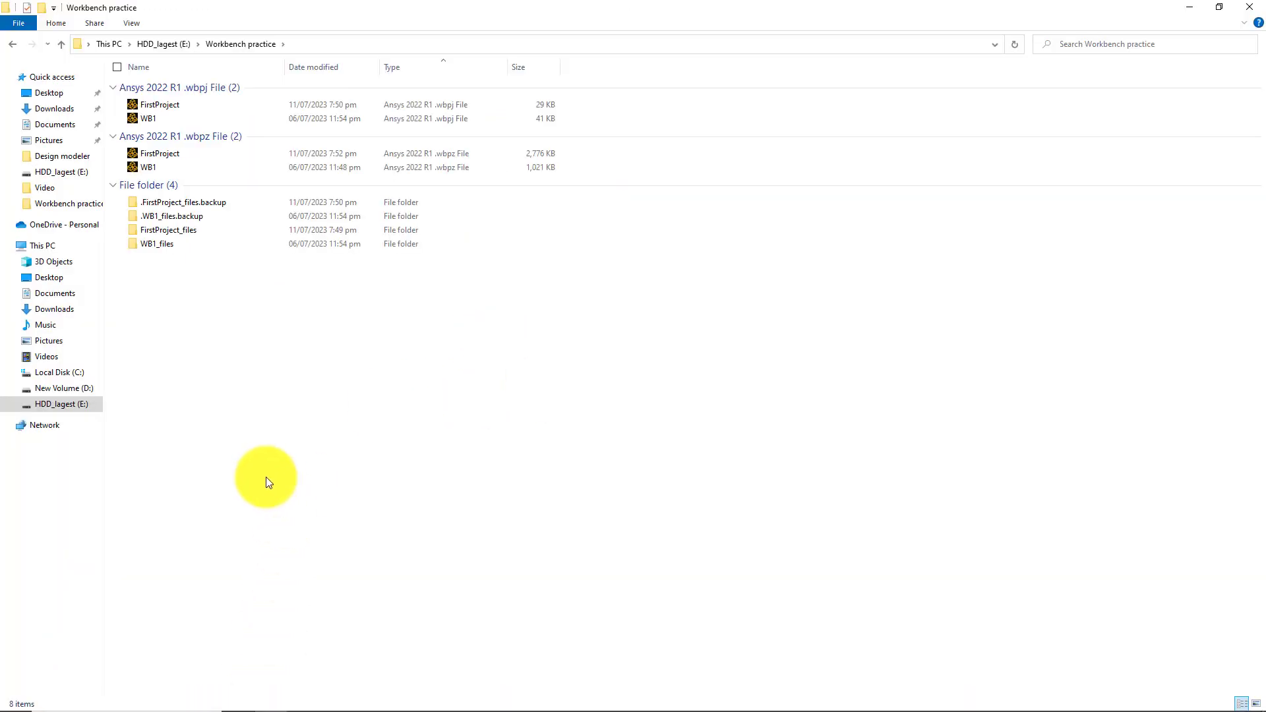
{"action": "double_click", "coordinate": [161, 230]}
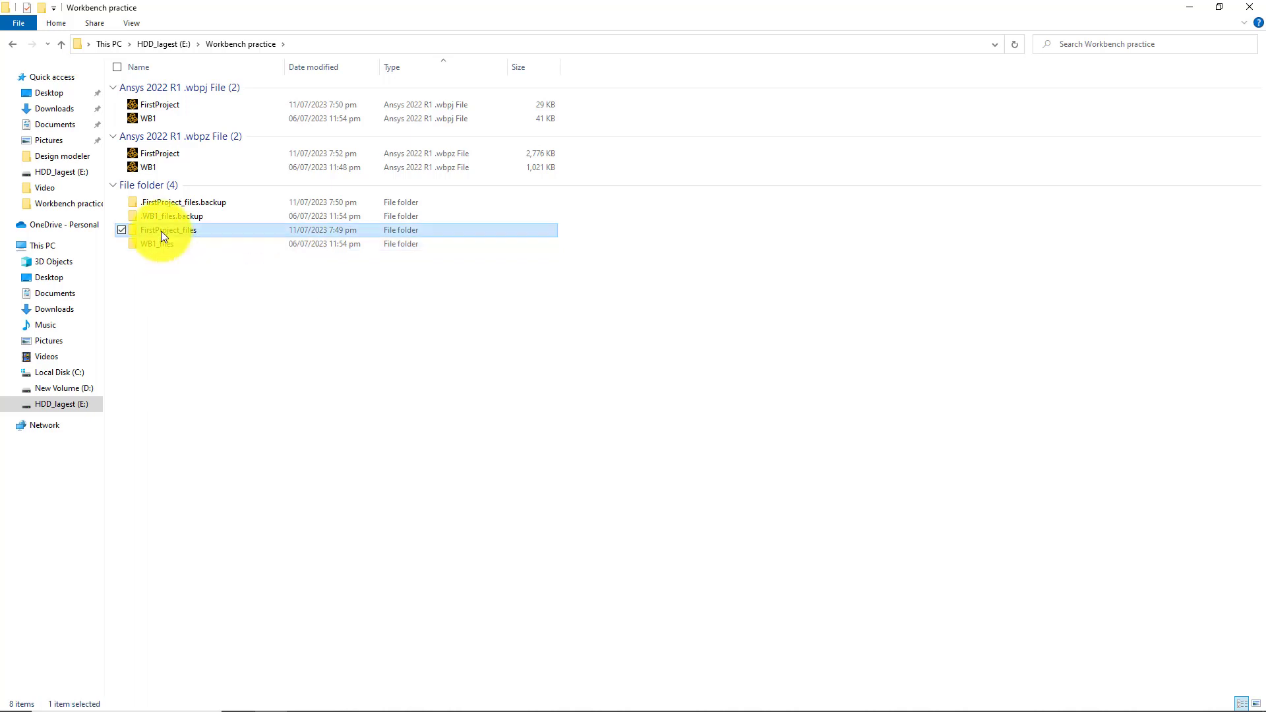
{"action": "double_click", "coordinate": [165, 129]}
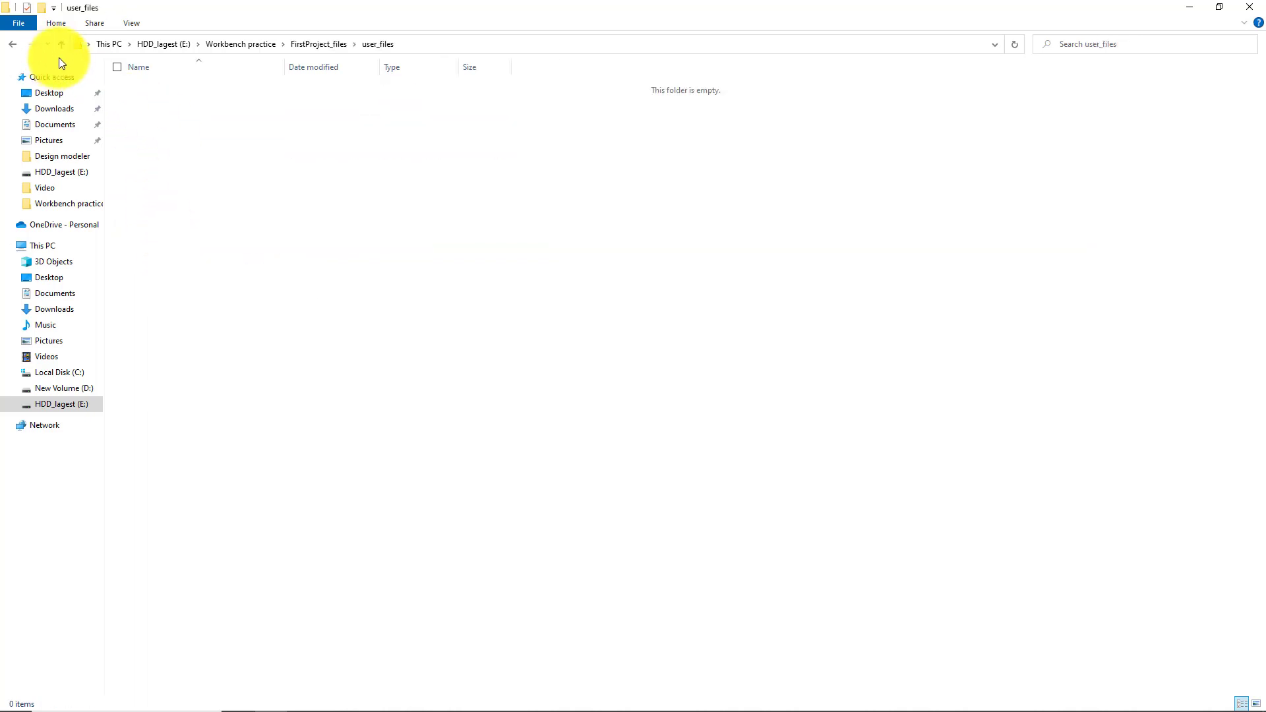
{"action": "left_click", "coordinate": [61, 45]}
{"action": "left_click", "coordinate": [153, 116]}
{"action": "double_click", "coordinate": [153, 116]}
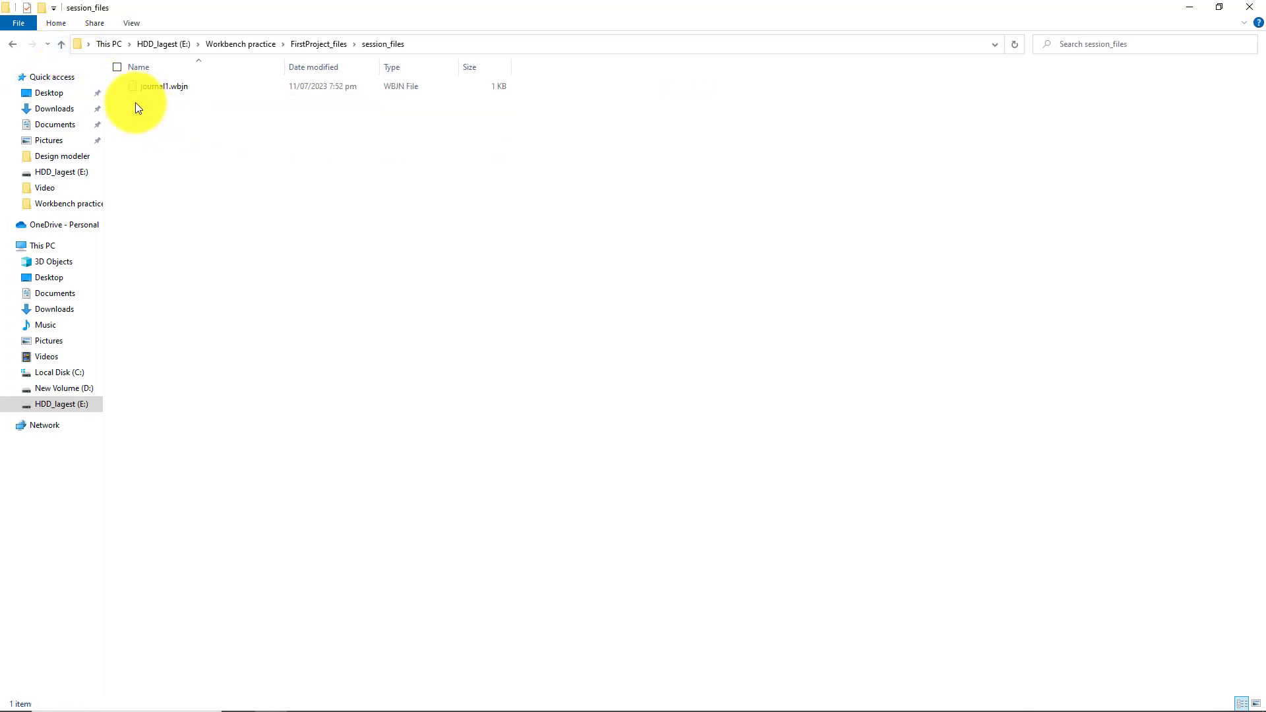
{"action": "left_click", "coordinate": [59, 47]}
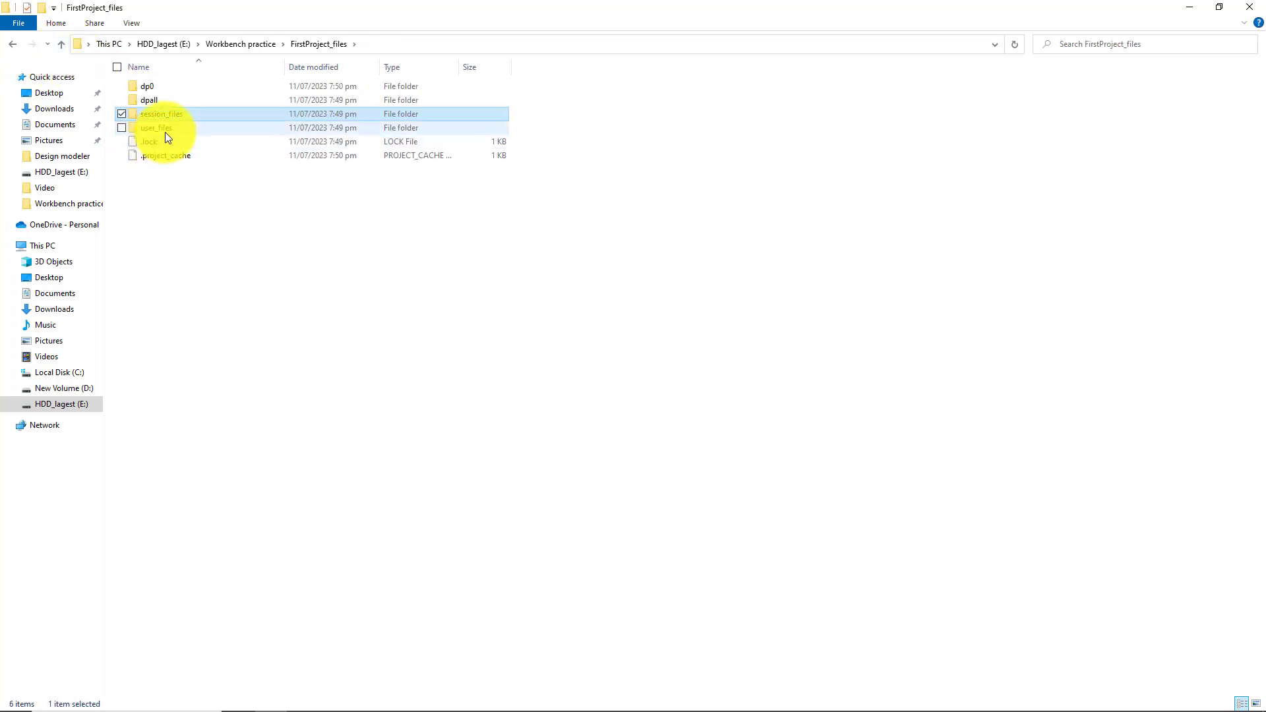
{"action": "double_click", "coordinate": [165, 90]}
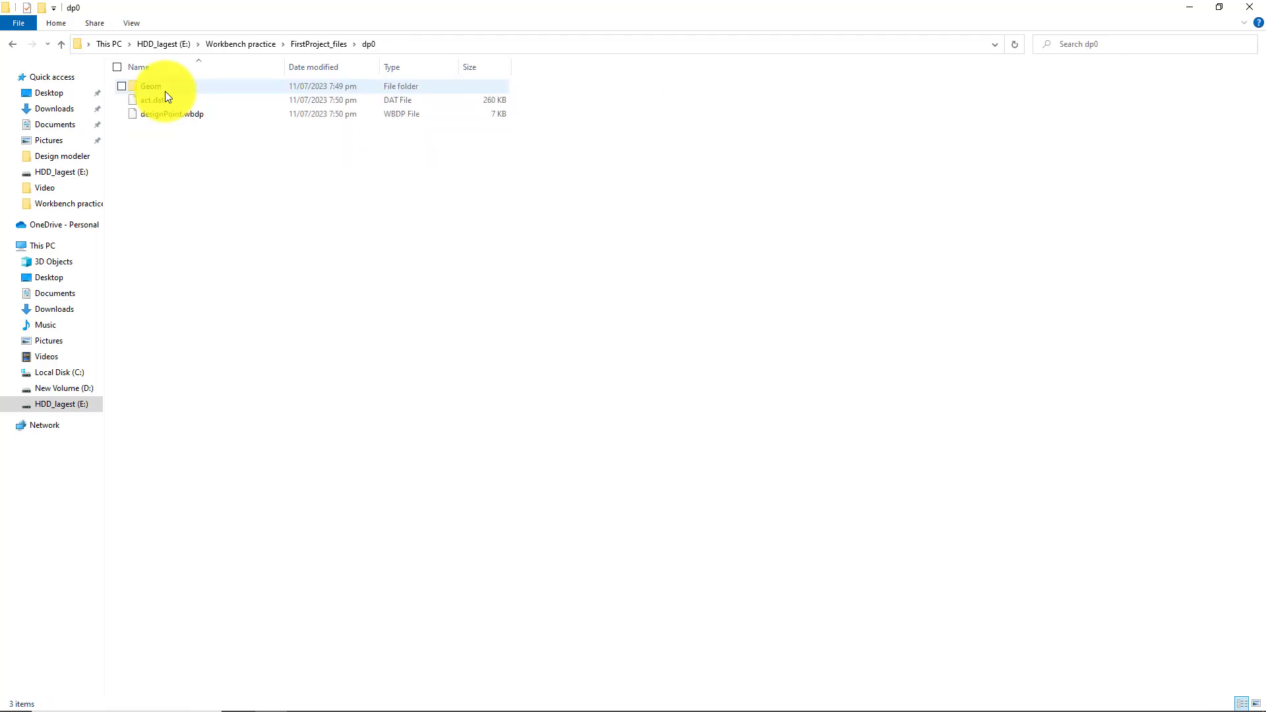
{"action": "left_click", "coordinate": [61, 45]}
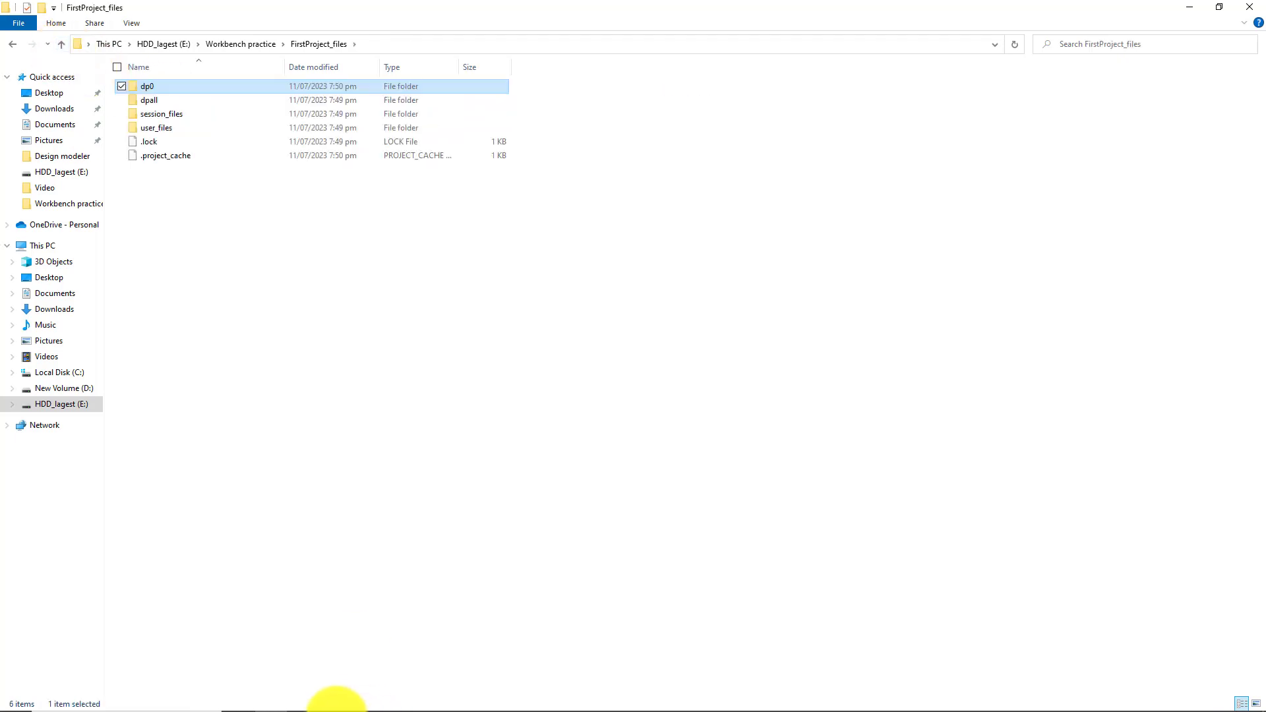
{"action": "left_click", "coordinate": [465, 699]}
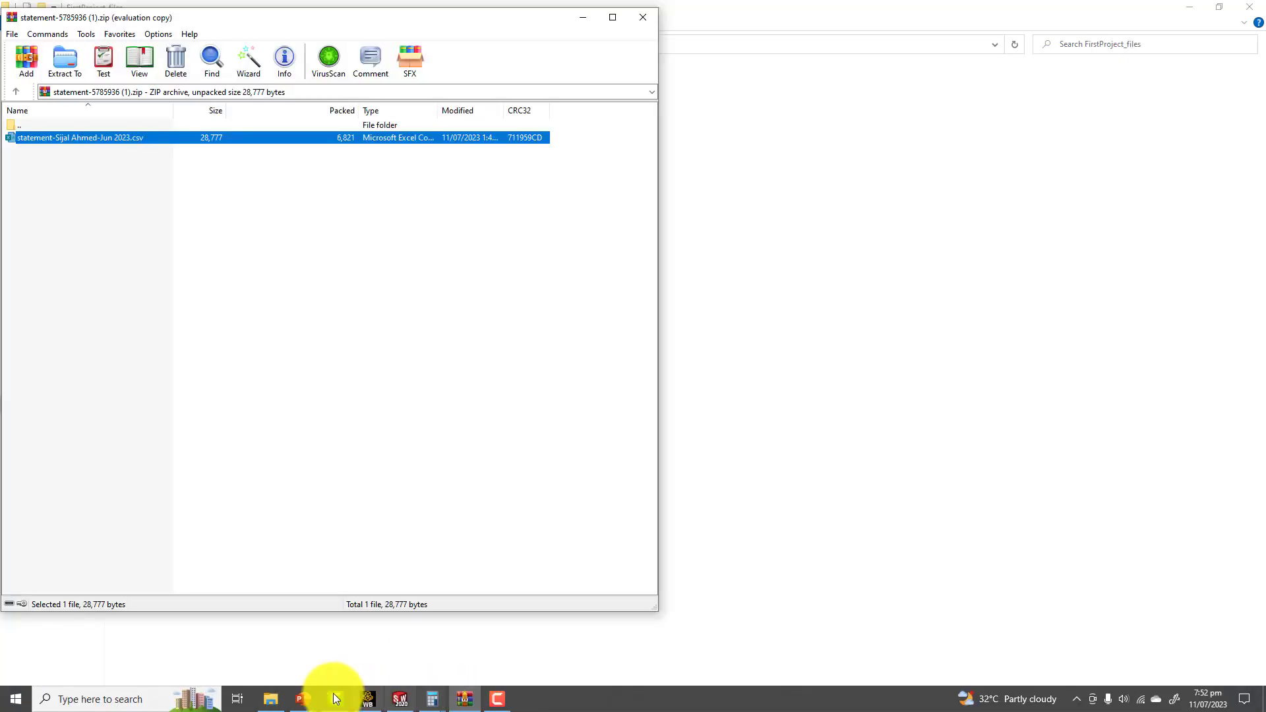
{"action": "left_click", "coordinate": [368, 699]}
- Archive the project again over FirstProject.wbpz, including imported files external to the project directory, and check the FirstProject_files folder in File Explorer
{"action": "left_click", "coordinate": [14, 23]}
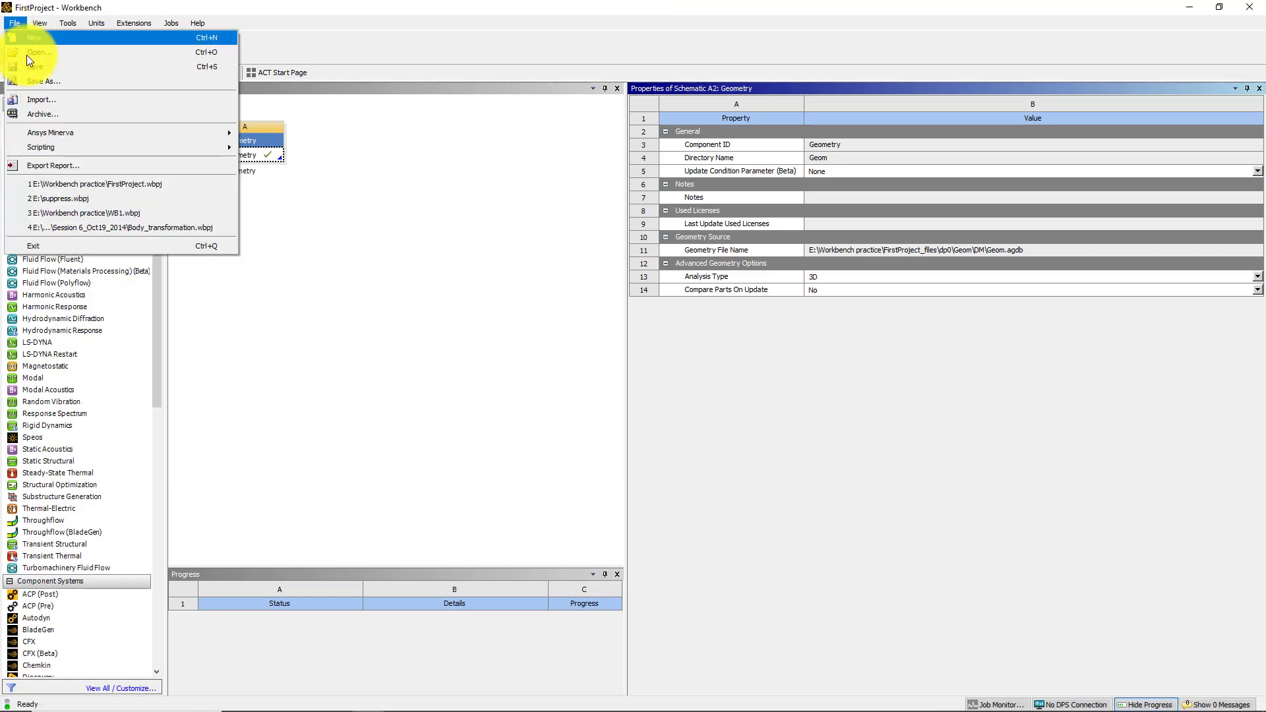
{"action": "left_click", "coordinate": [52, 113]}
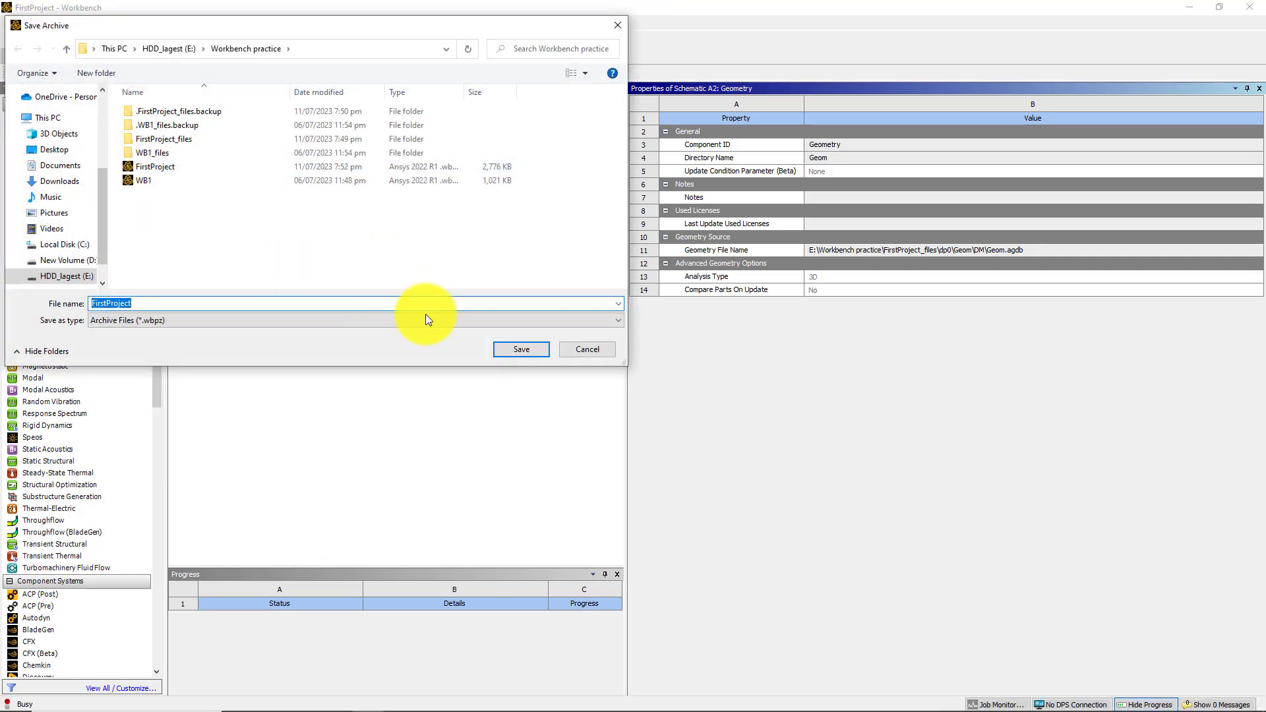
{"action": "left_click", "coordinate": [517, 360]}
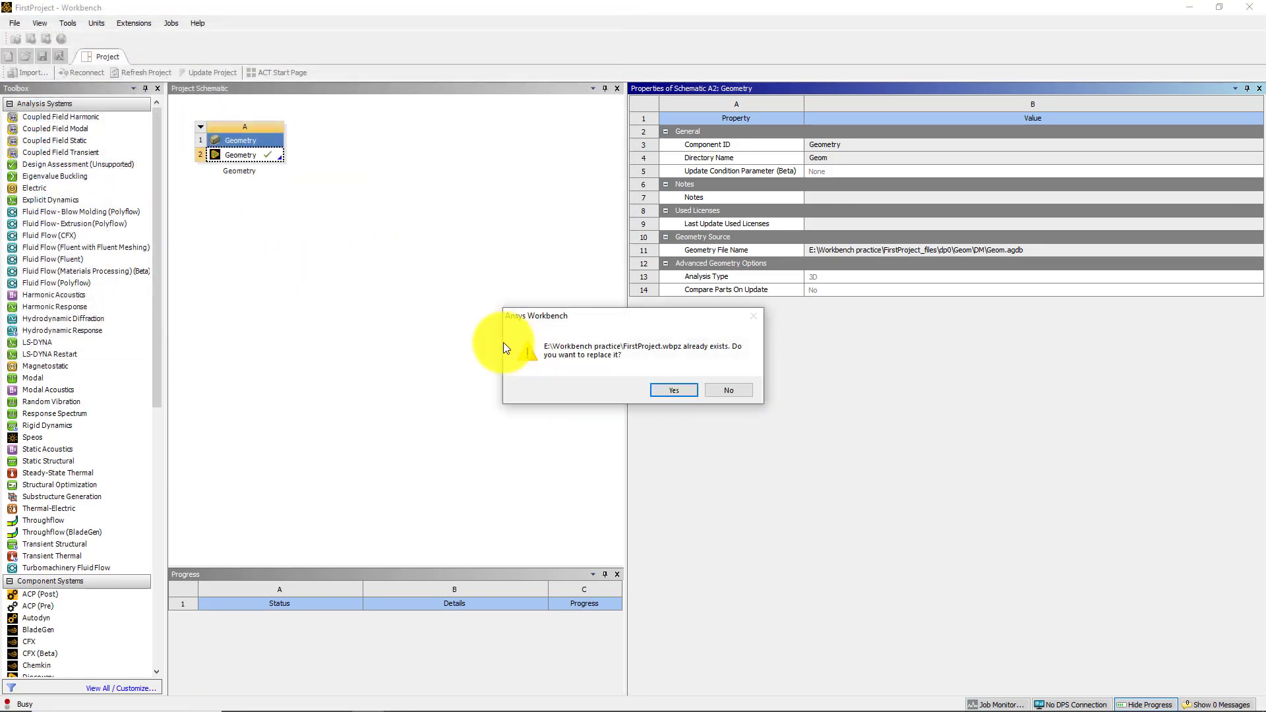
{"action": "left_click", "coordinate": [668, 388]}
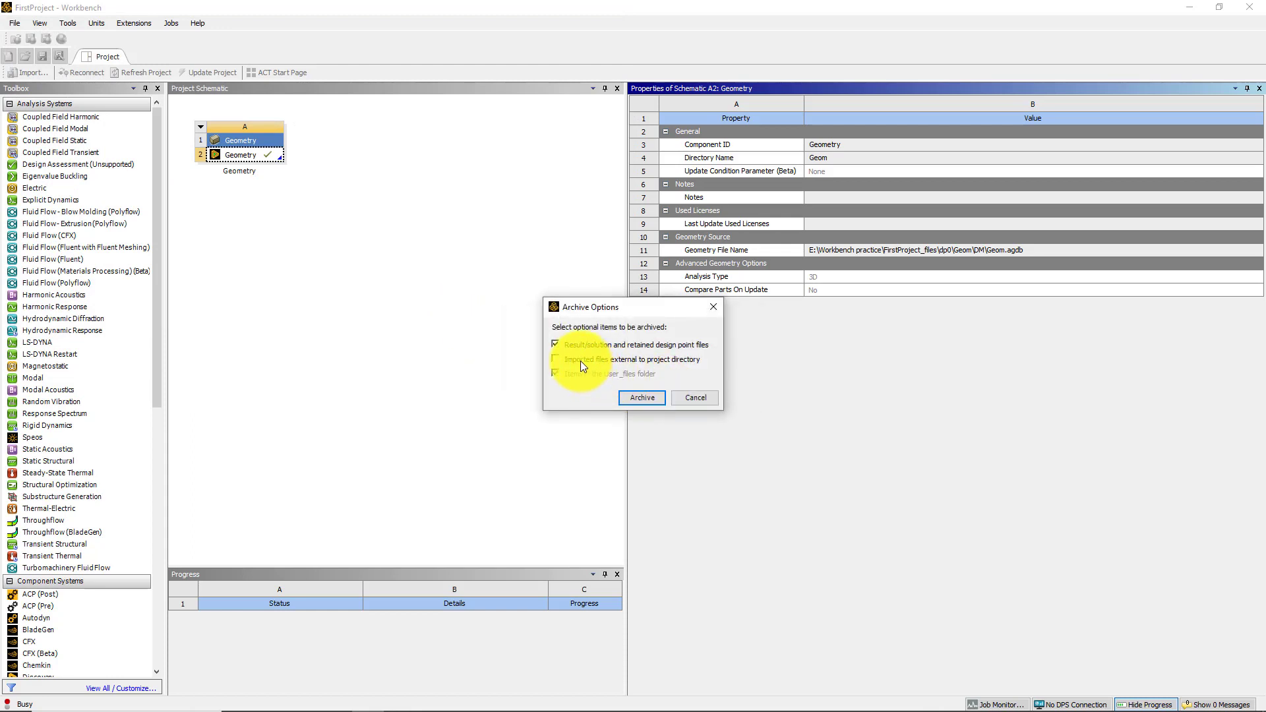
{"action": "left_click", "coordinate": [582, 359]}
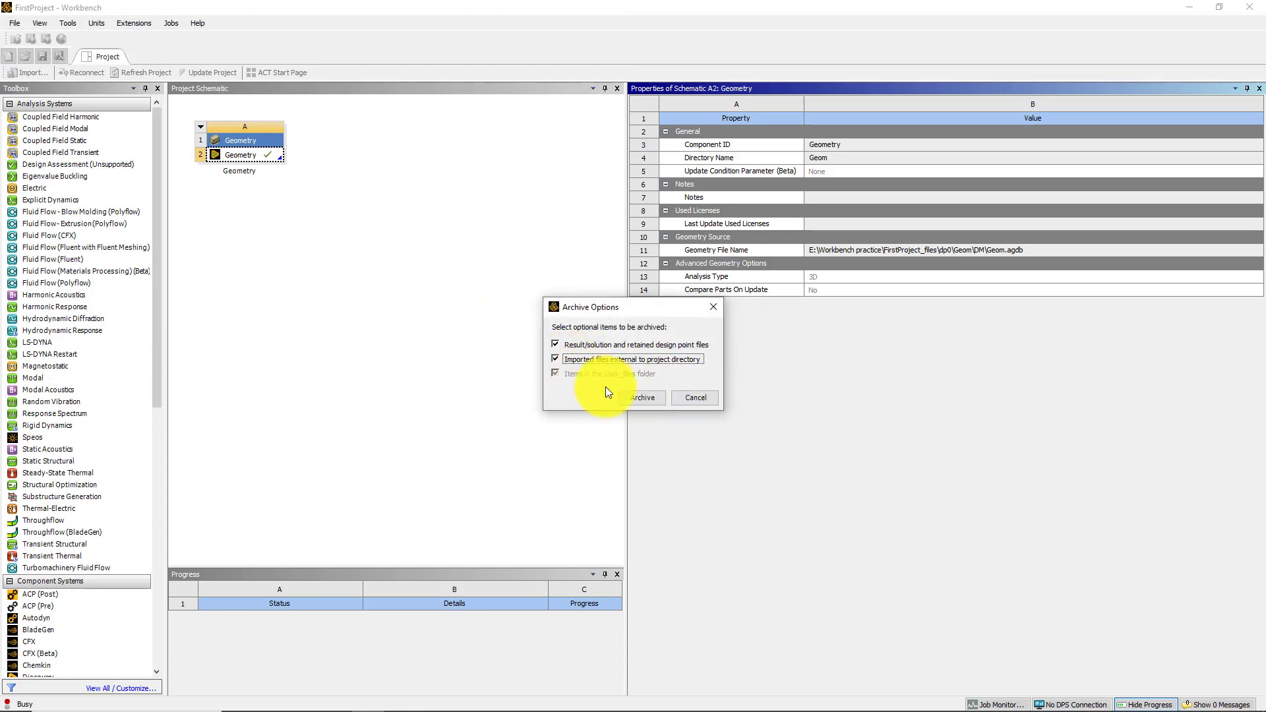
{"action": "left_click", "coordinate": [633, 398]}
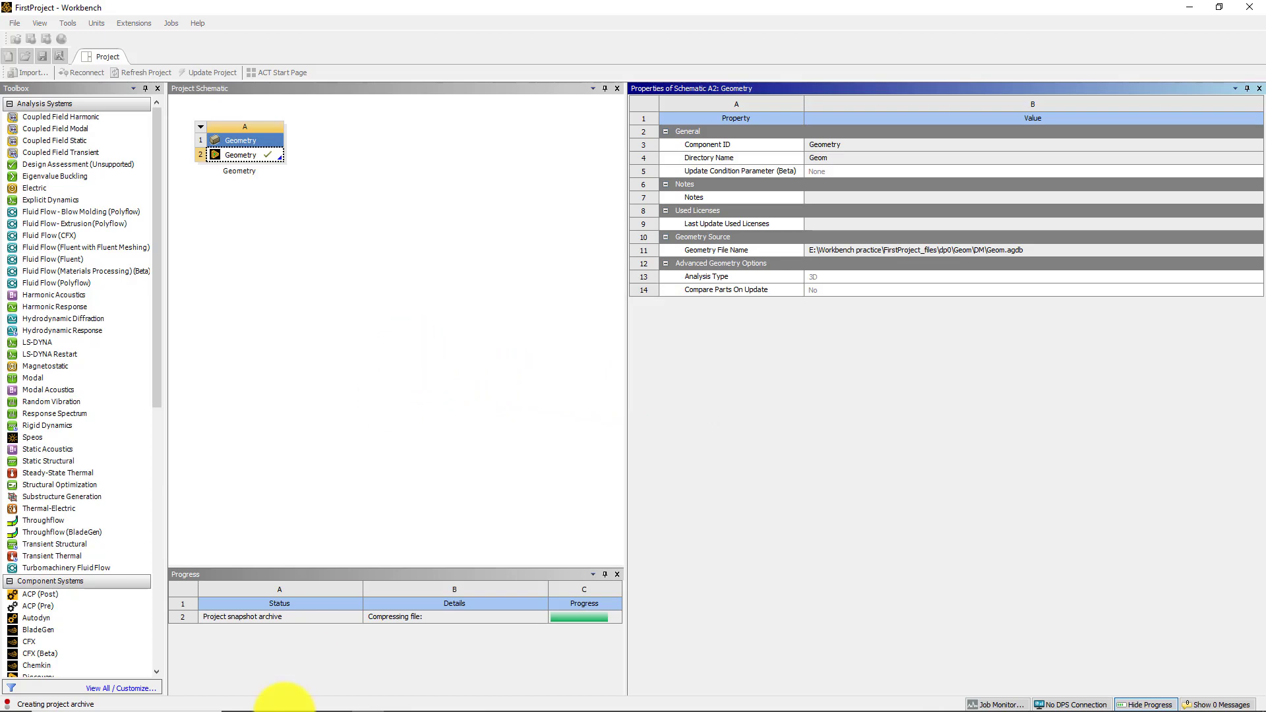
{"action": "left_click", "coordinate": [271, 699]}
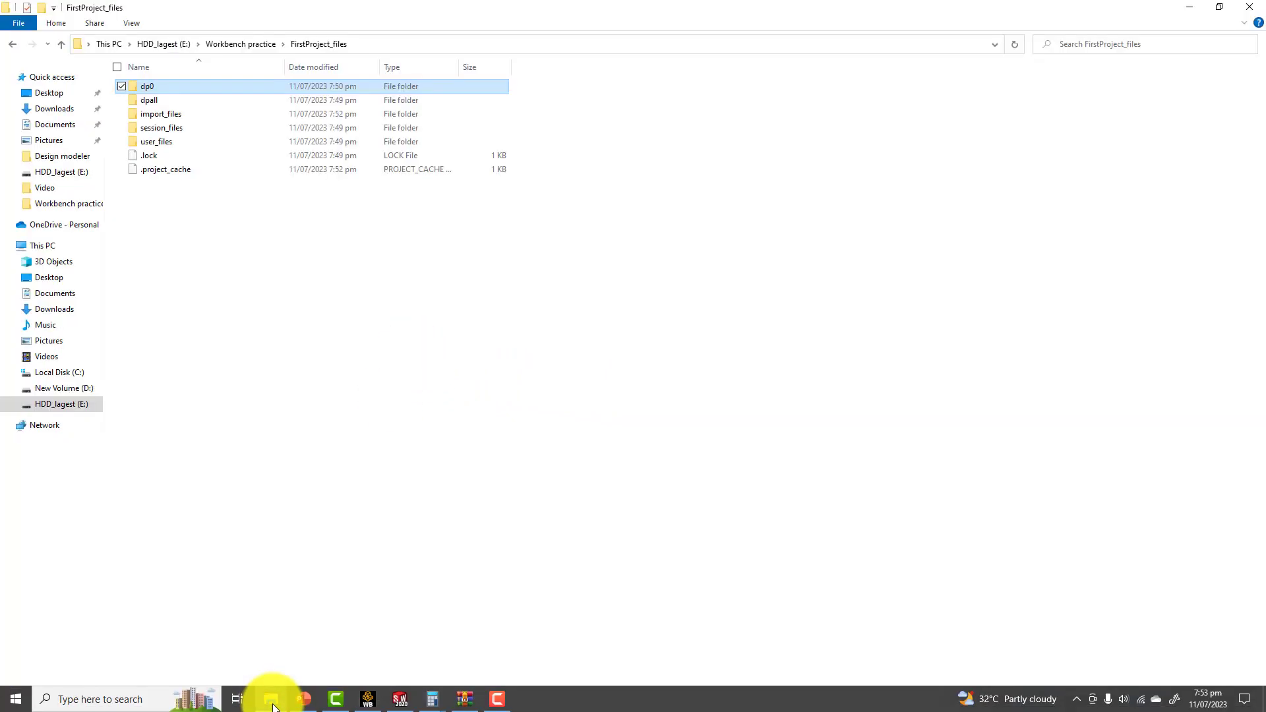
{"action": "left_click", "coordinate": [367, 699]}
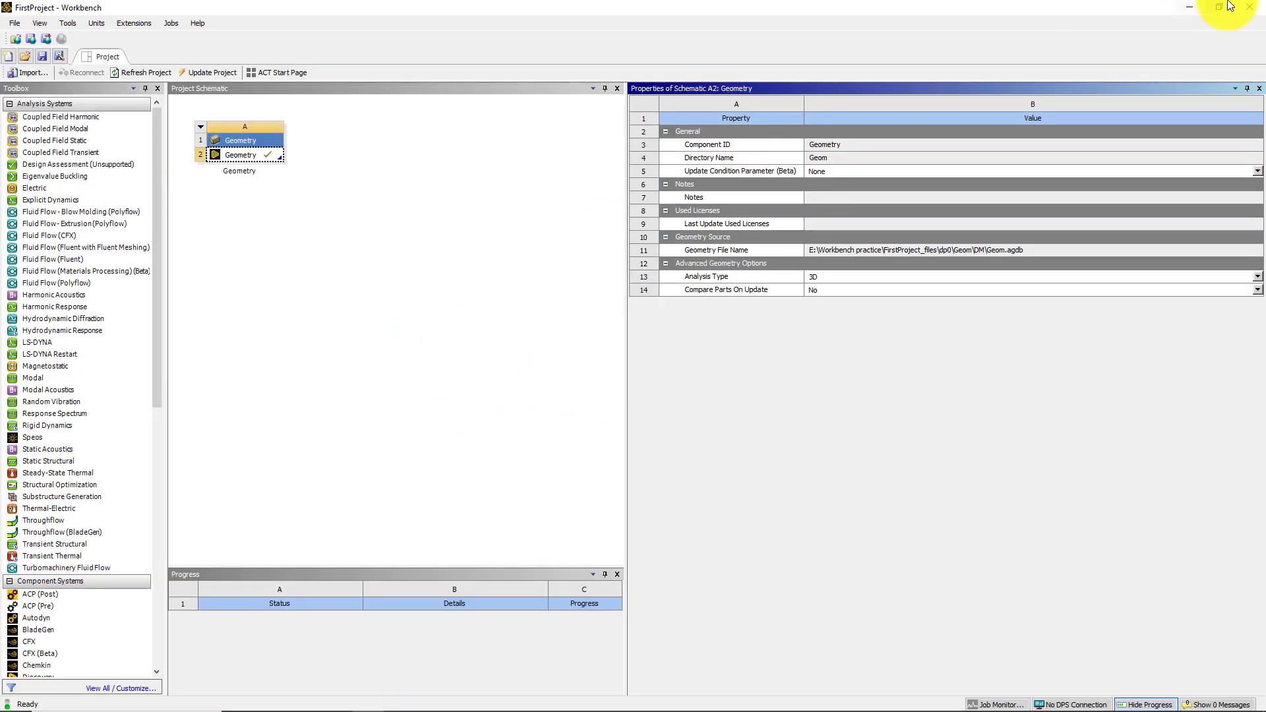
- Close the FirstProject session and start Workbench 2022 R1 again from Windows search
{"action": "left_click", "coordinate": [1250, 7]}
{"action": "left_click", "coordinate": [102, 699]}
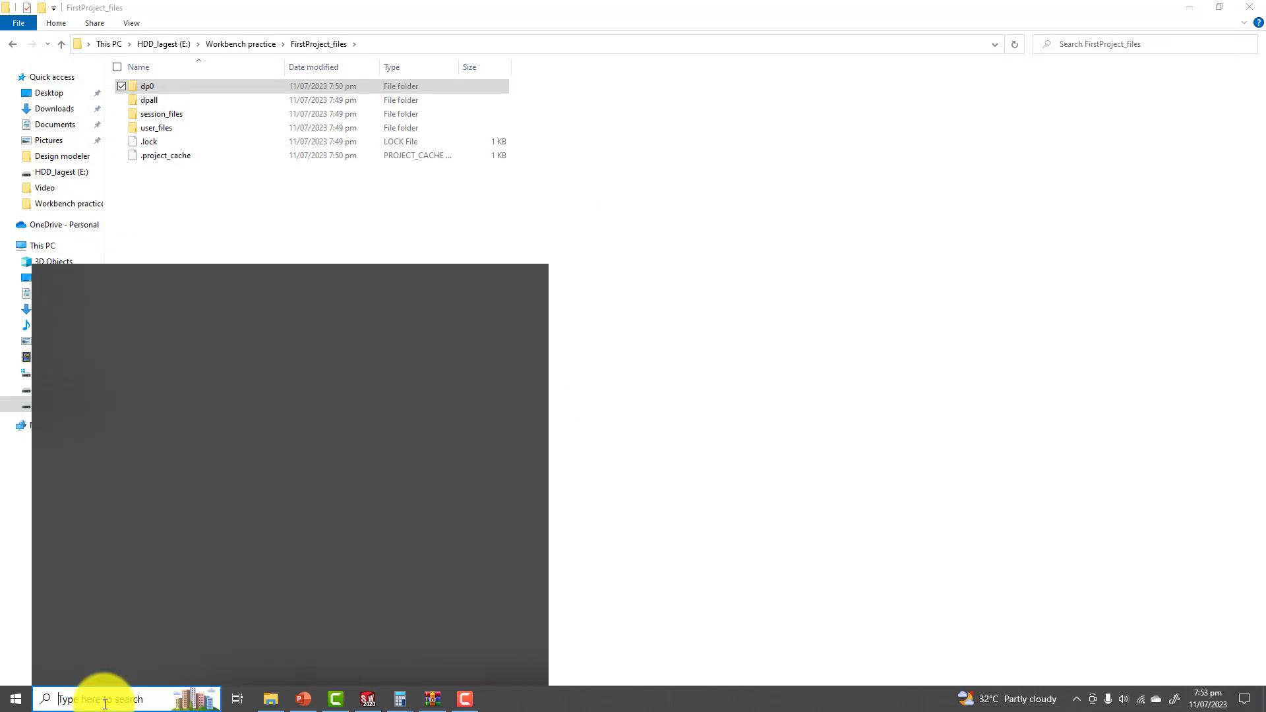
{"action": "type", "text": "work"}
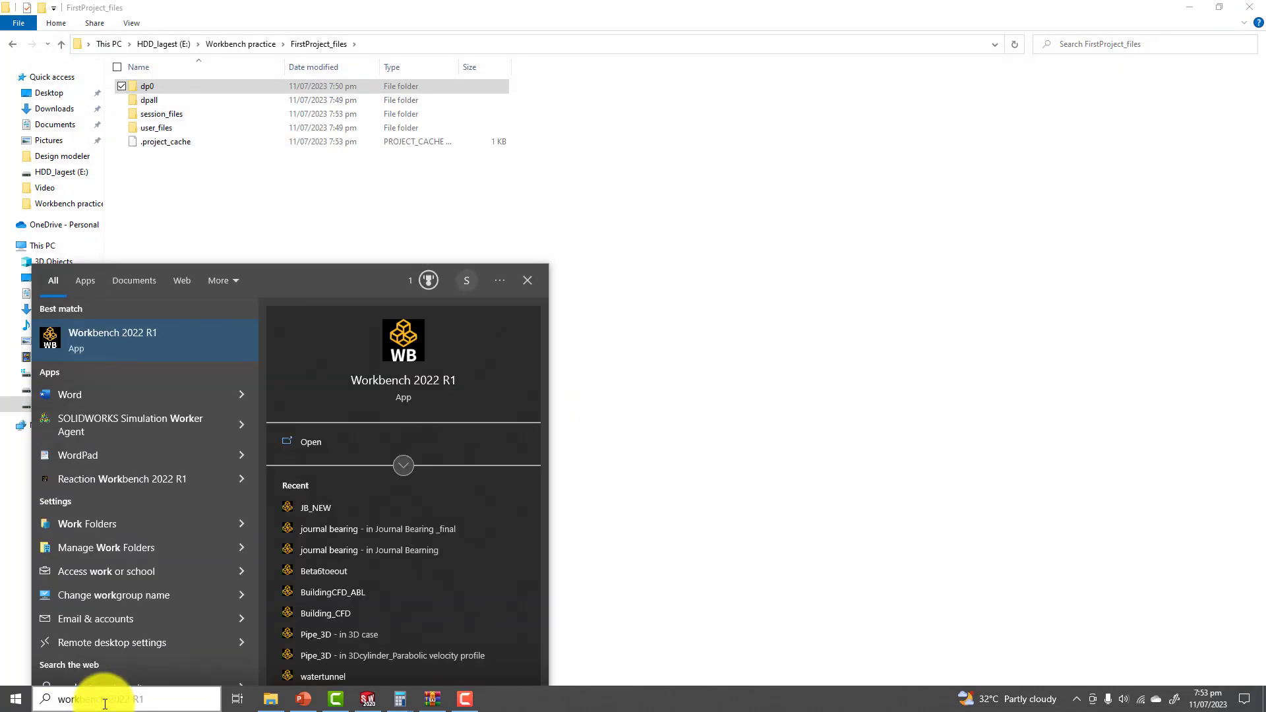
{"action": "key", "text": "Return"}
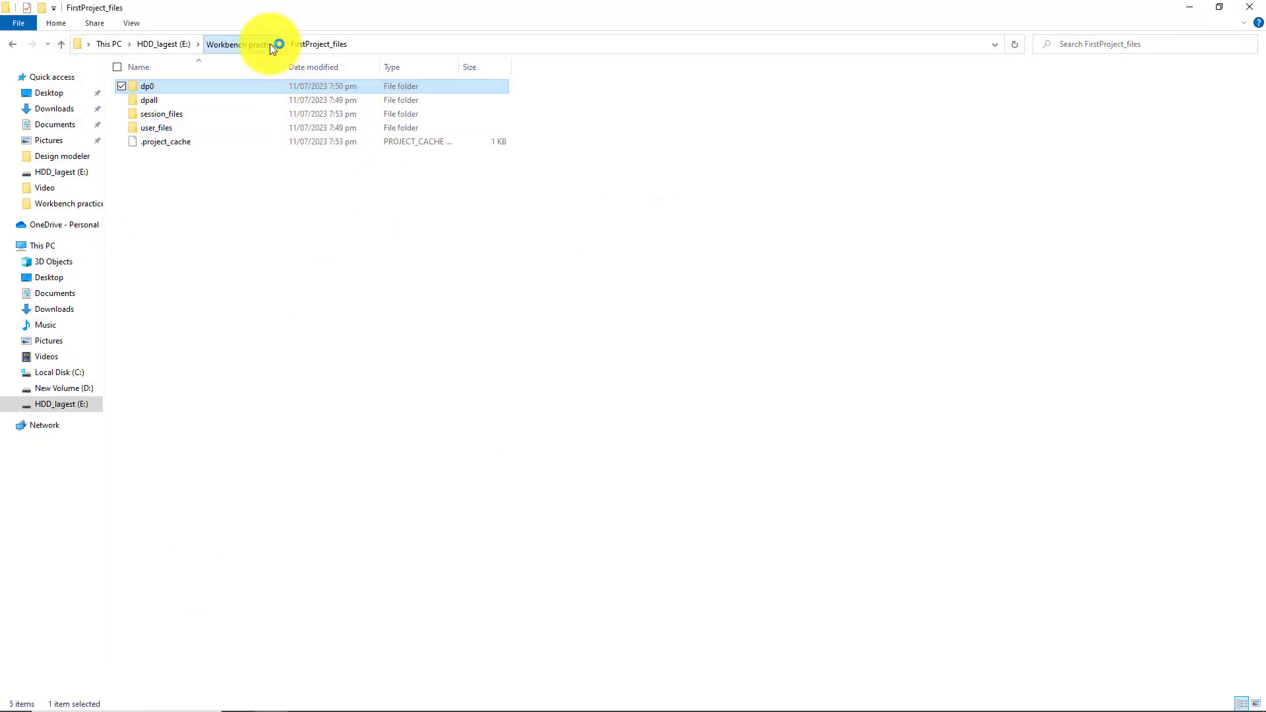
- Copy the Workbench practice folder path in File Explorer and open Workbench 2022 R1 from the recent apps
{"action": "left_click", "coordinate": [270, 43]}
{"action": "left_click", "coordinate": [327, 42]}
{"action": "right_click", "coordinate": [155, 44]}
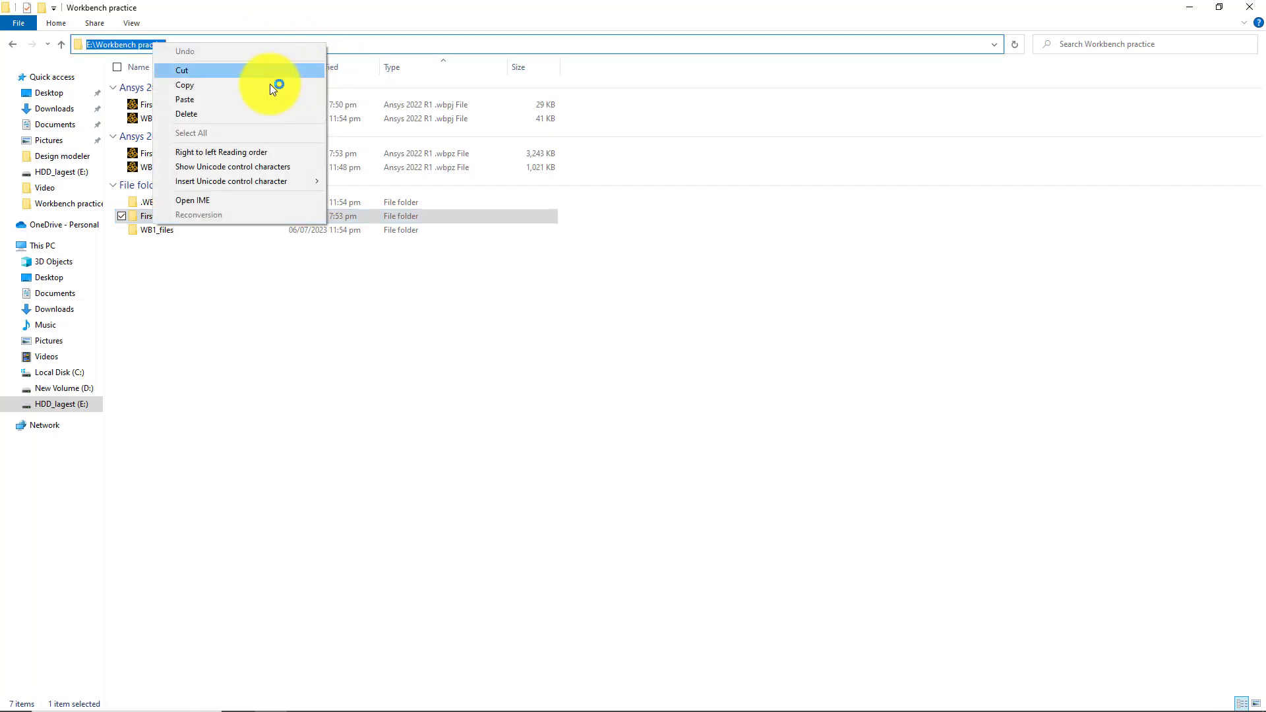
{"action": "left_click", "coordinate": [255, 88]}
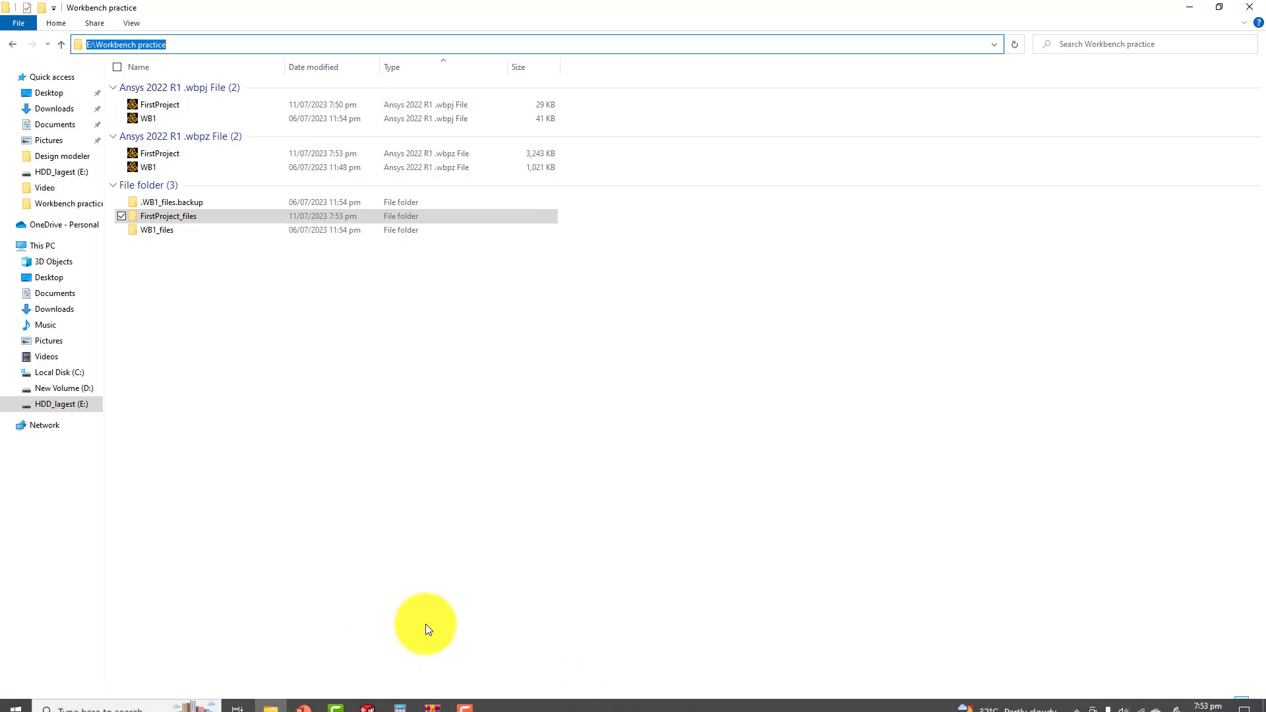
{"action": "left_click", "coordinate": [162, 699]}
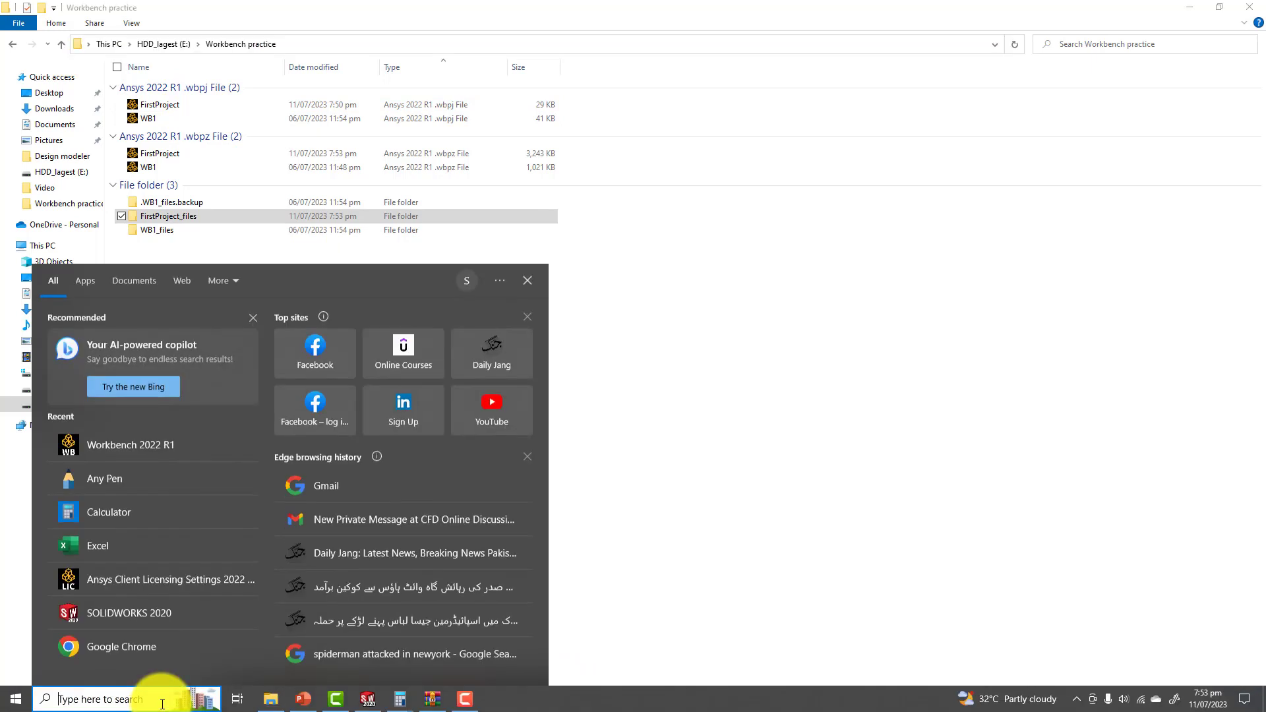
{"action": "left_click", "coordinate": [226, 438]}
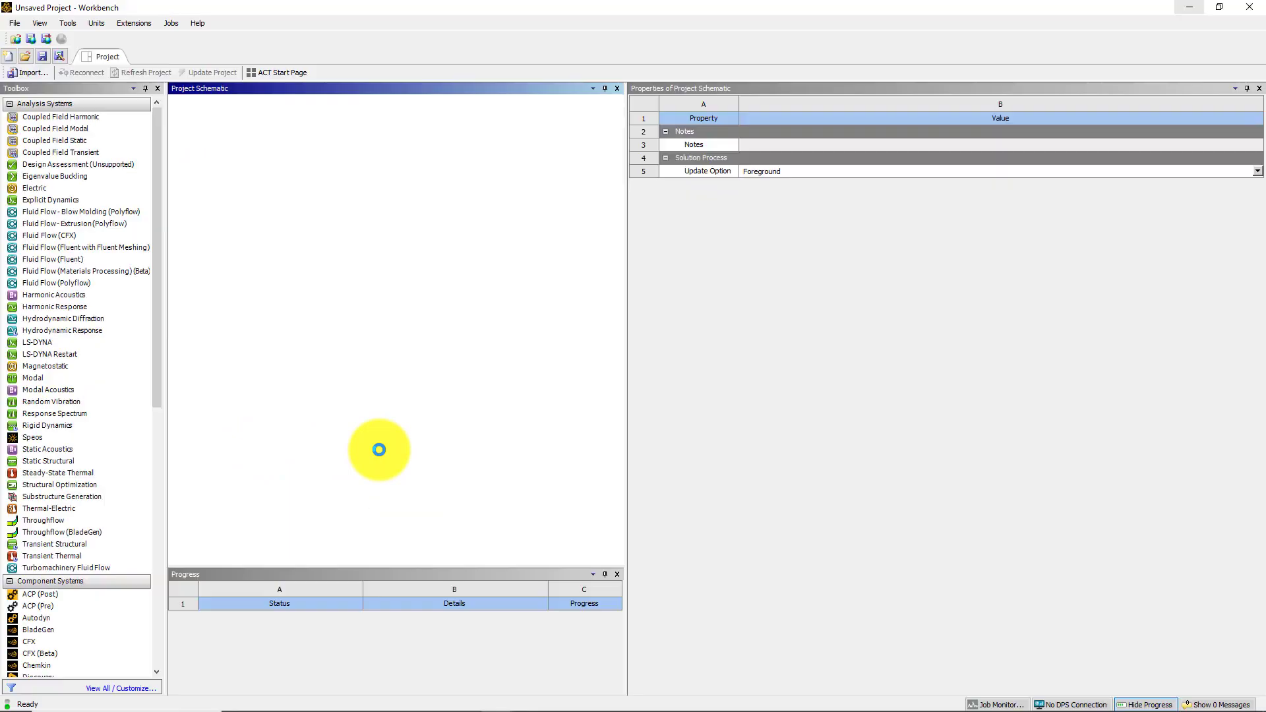
- Try to import the FirstProject archive from the Workbench practice folder into the unsaved project
{"action": "left_click", "coordinate": [12, 25]}
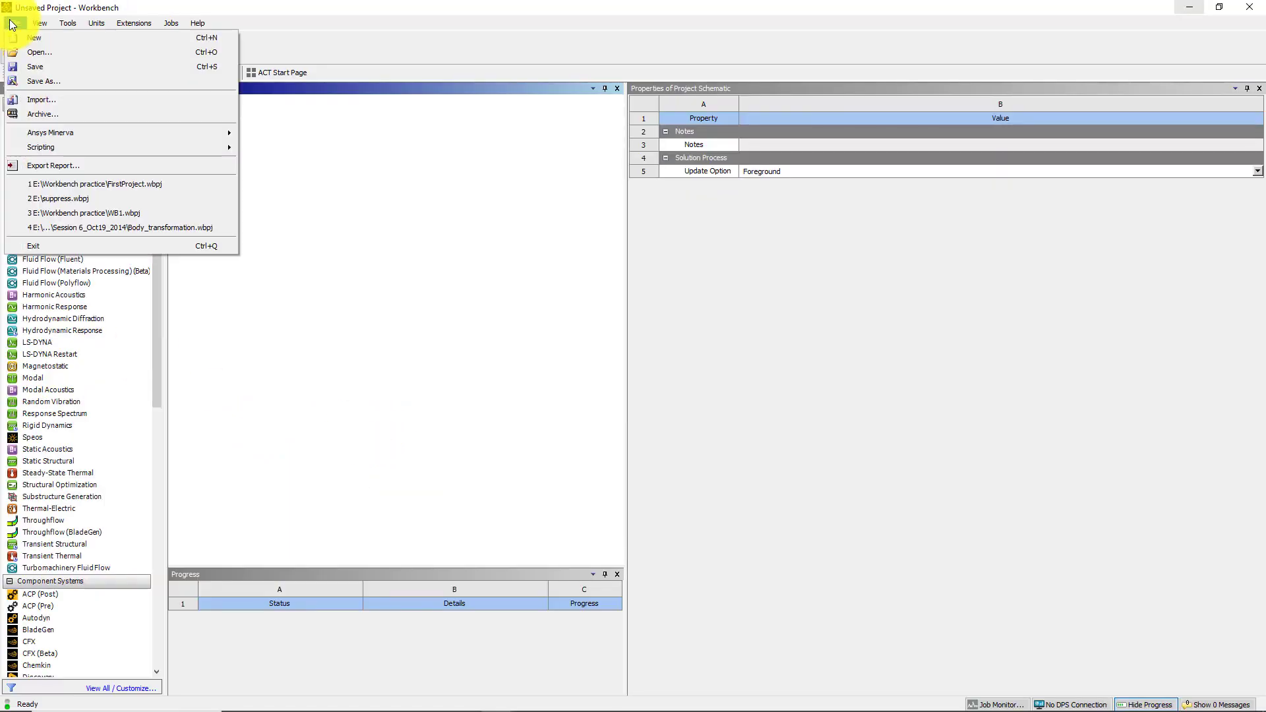
{"action": "left_click", "coordinate": [36, 99]}
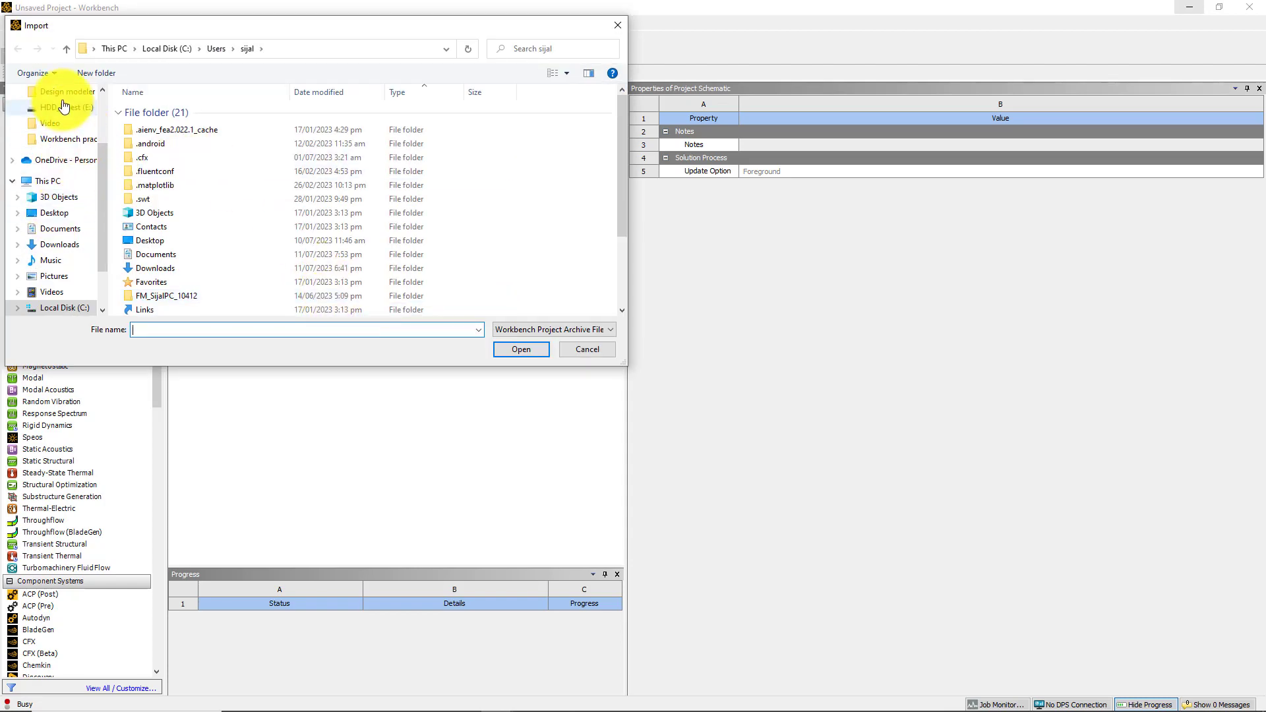
{"action": "left_click", "coordinate": [68, 138]}
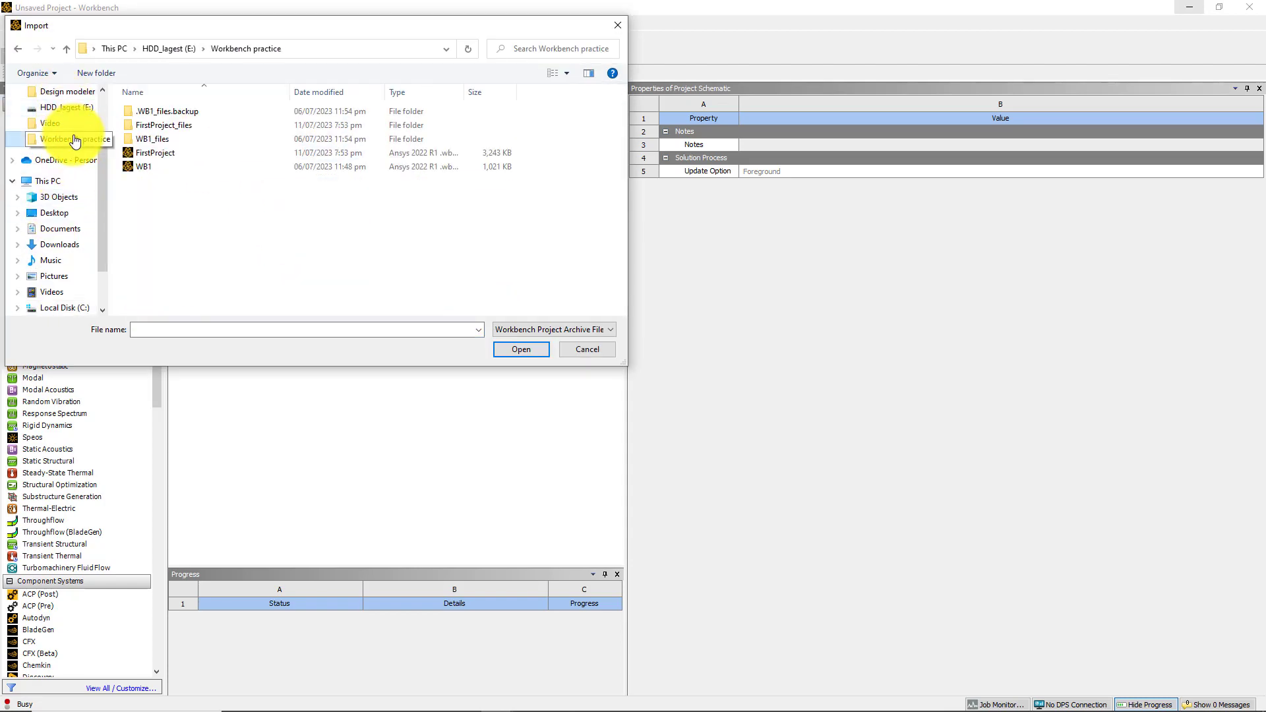
{"action": "left_click", "coordinate": [158, 153]}
{"action": "left_click", "coordinate": [521, 349]}
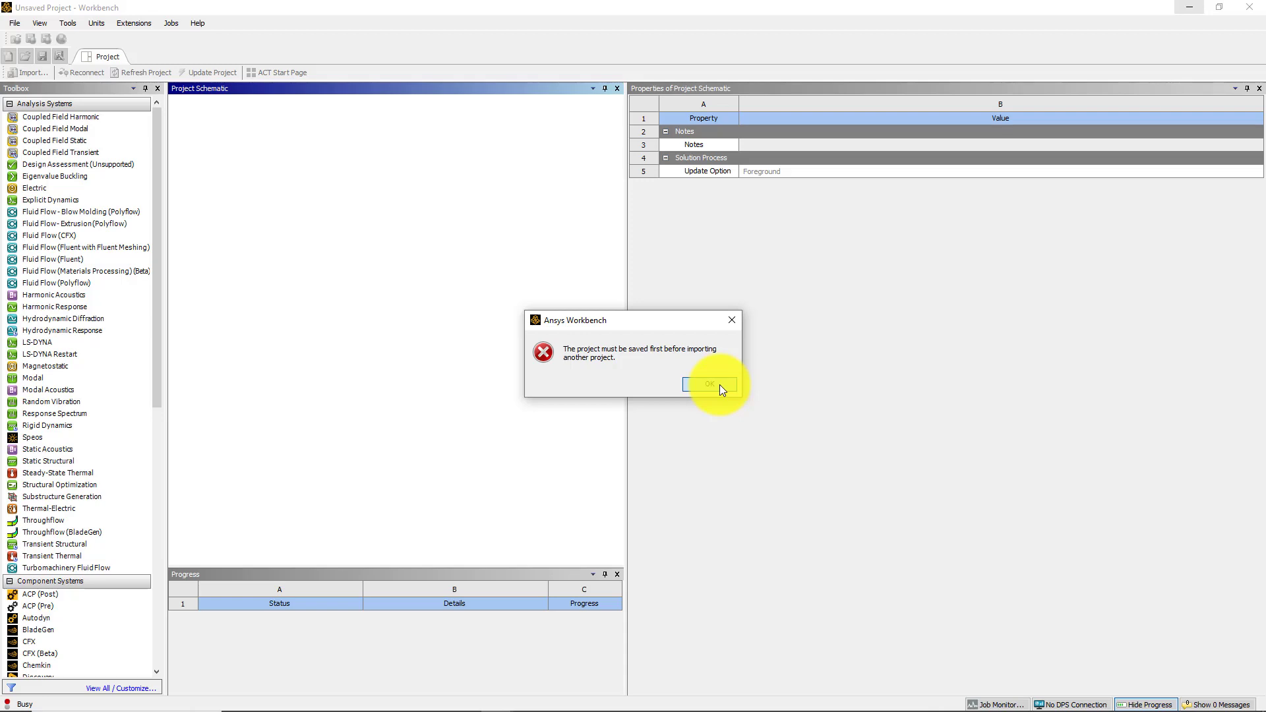
{"action": "left_click", "coordinate": [709, 385]}
- Save the empty project as abc in the default user folder
{"action": "left_click", "coordinate": [14, 23]}
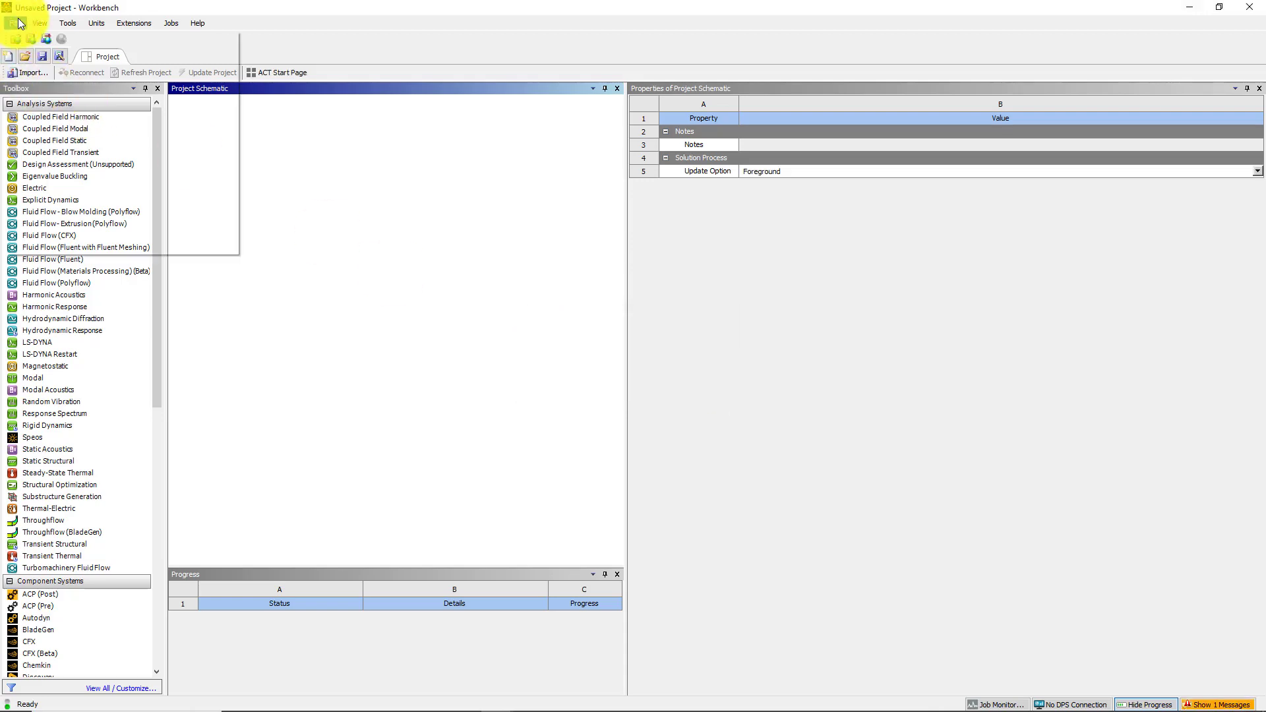
{"action": "left_click", "coordinate": [37, 79]}
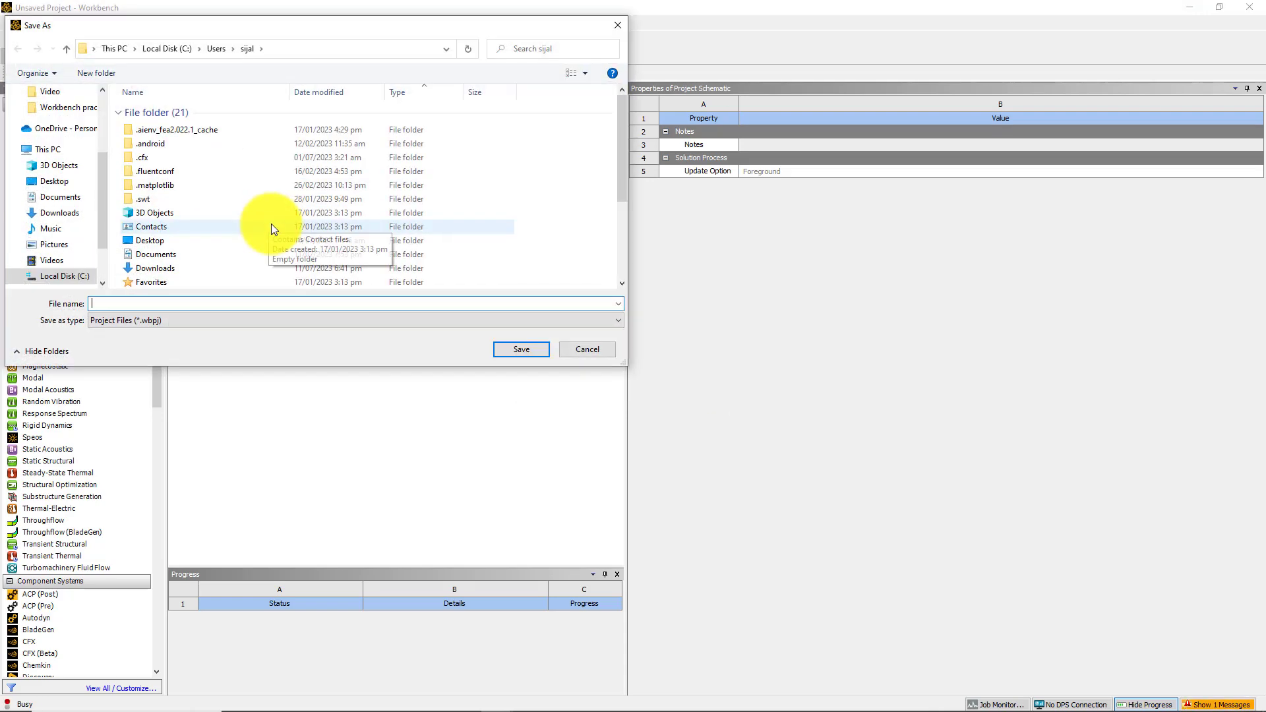
{"action": "type", "text": "abc"}
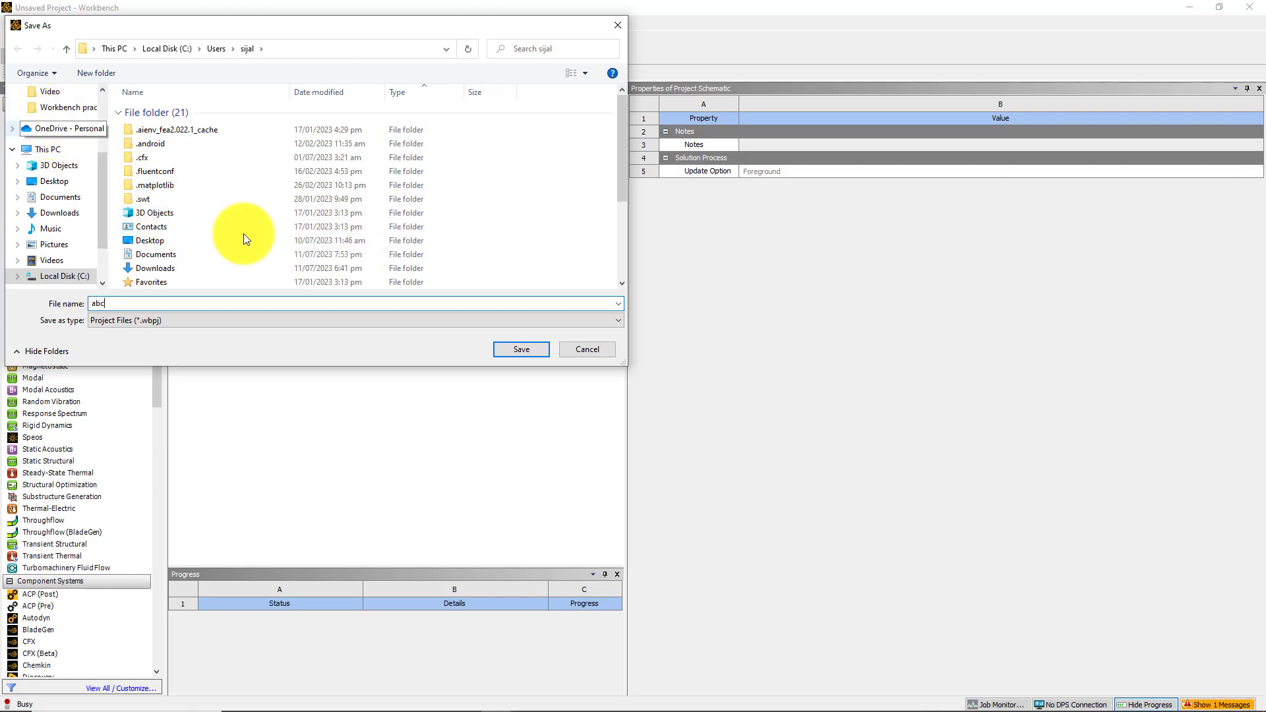
{"action": "left_click", "coordinate": [521, 350]}
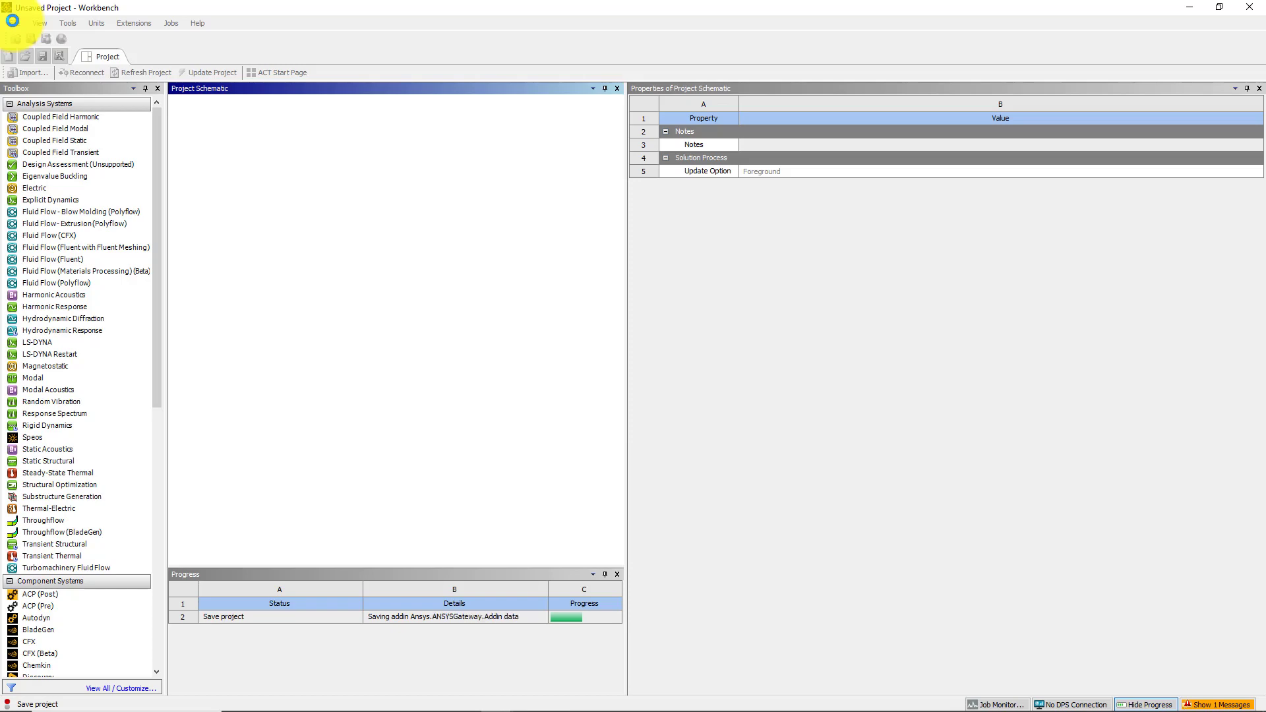
- Import the FirstProject archive from the Workbench practice folder into the abc project
{"action": "left_click", "coordinate": [13, 21]}
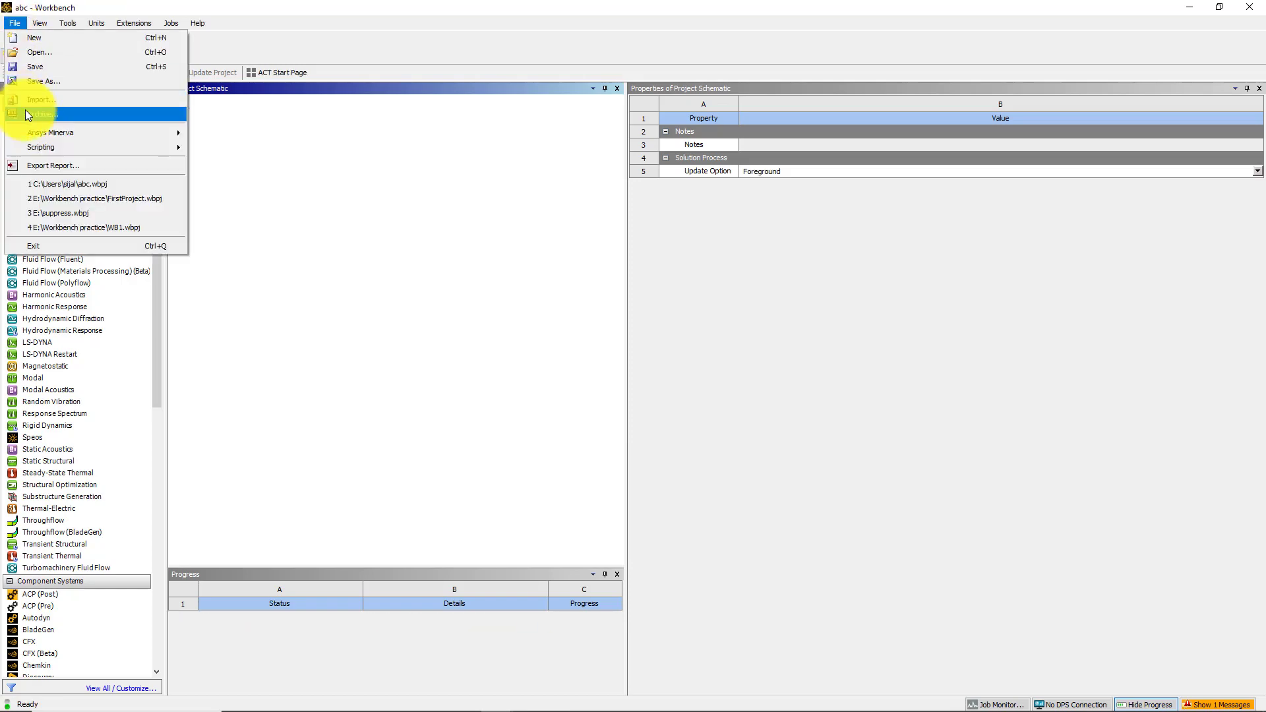
{"action": "left_click", "coordinate": [35, 112]}
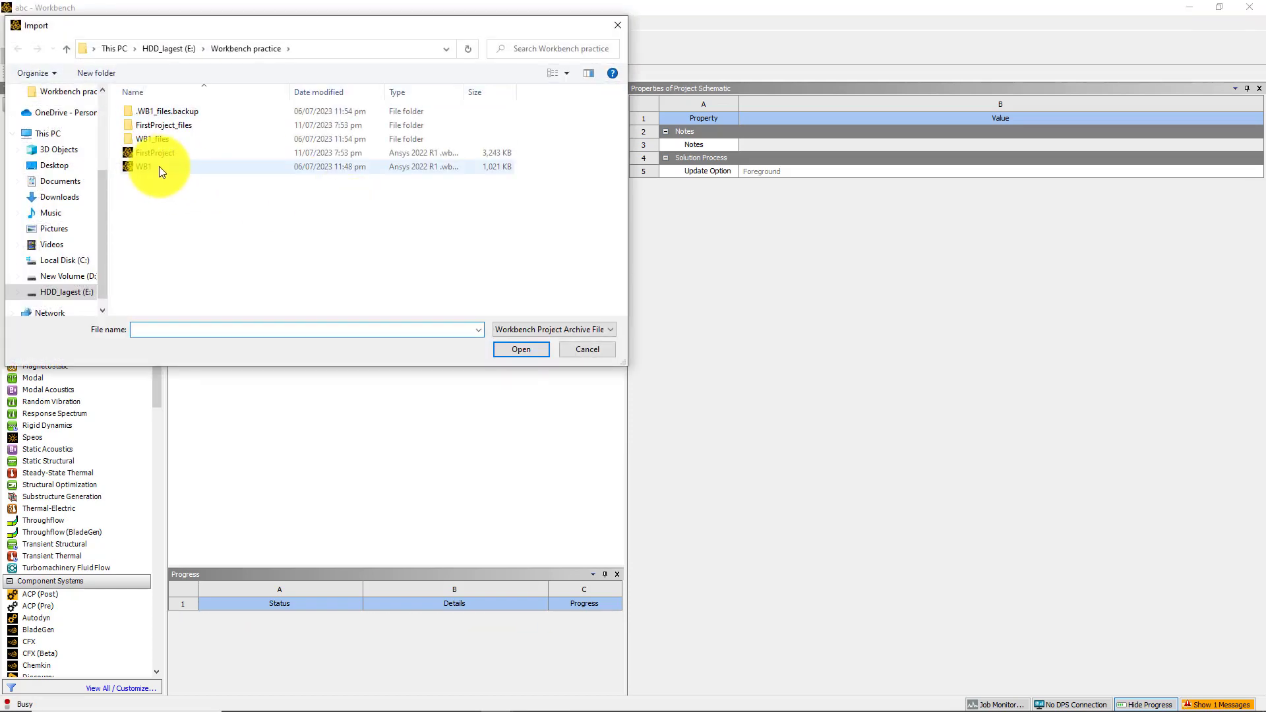
{"action": "left_click", "coordinate": [150, 153]}
{"action": "double_click", "coordinate": [150, 153]}
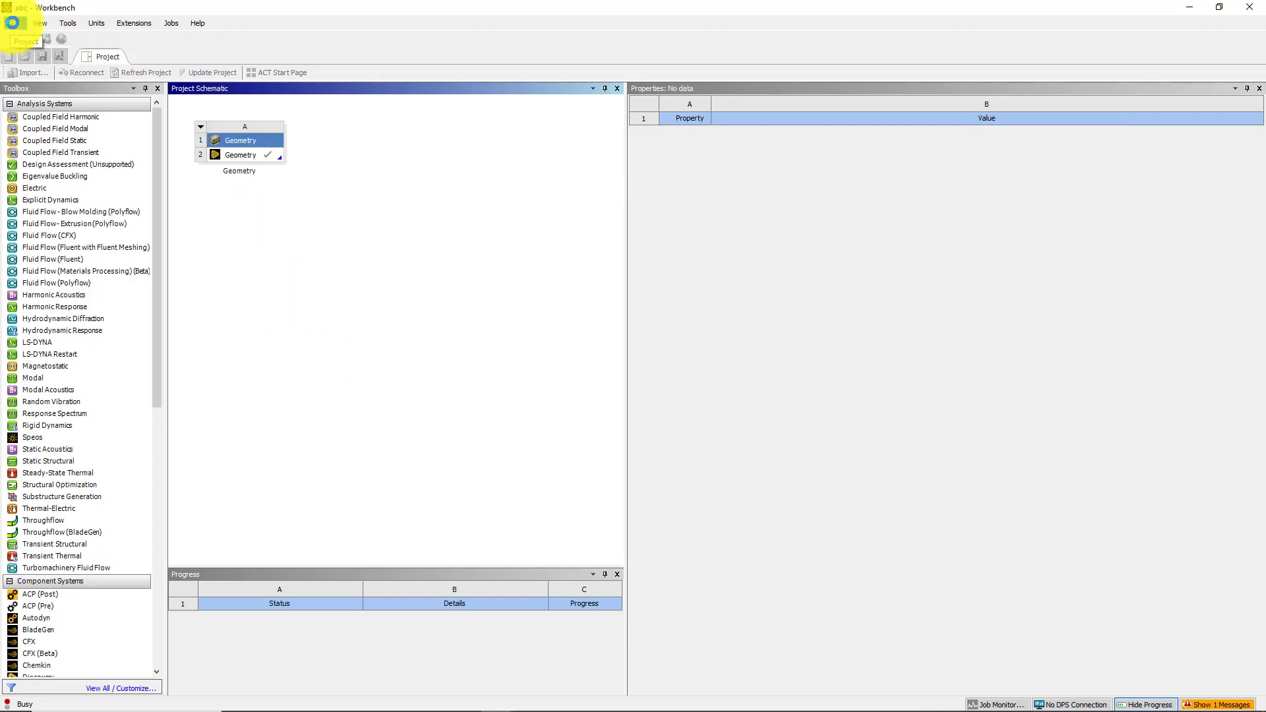
- Save the imported project under the name 123 in the Workbench practice folder on drive E
{"action": "left_click", "coordinate": [12, 23]}
{"action": "left_click", "coordinate": [44, 81]}
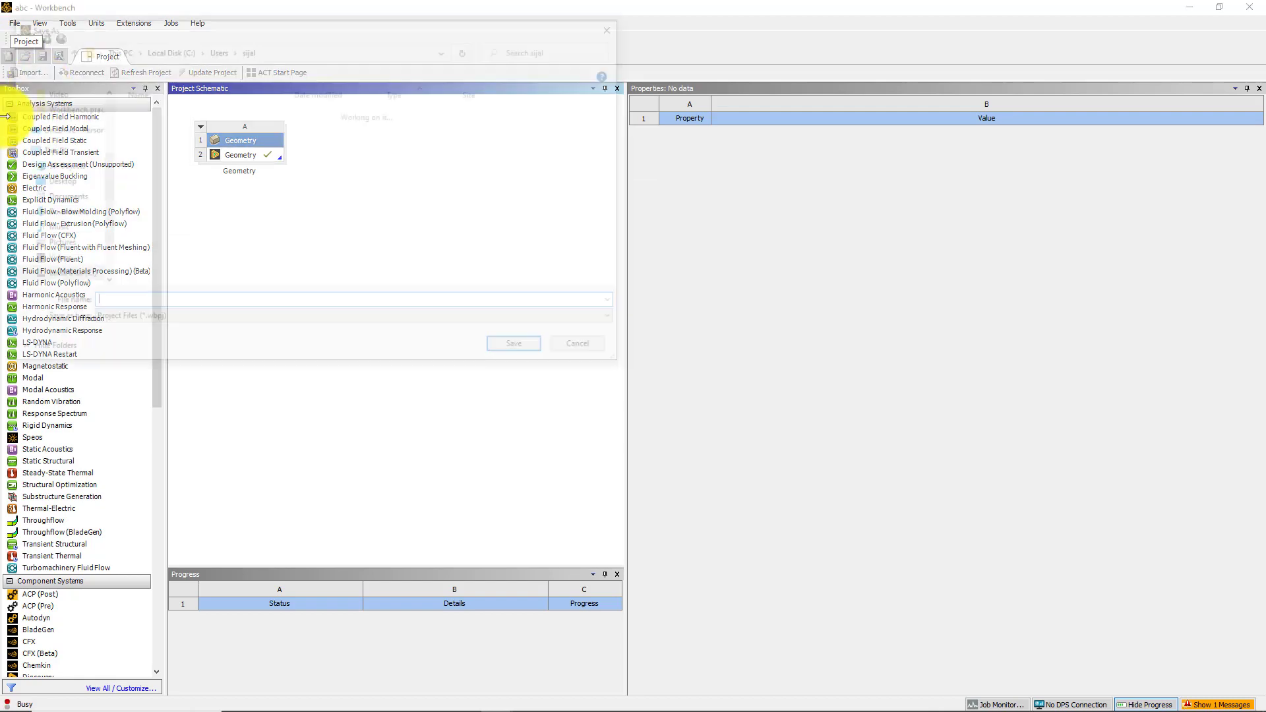
{"action": "scroll", "coordinate": [14, 156], "scroll_direction": "up", "scroll_amount": 1}
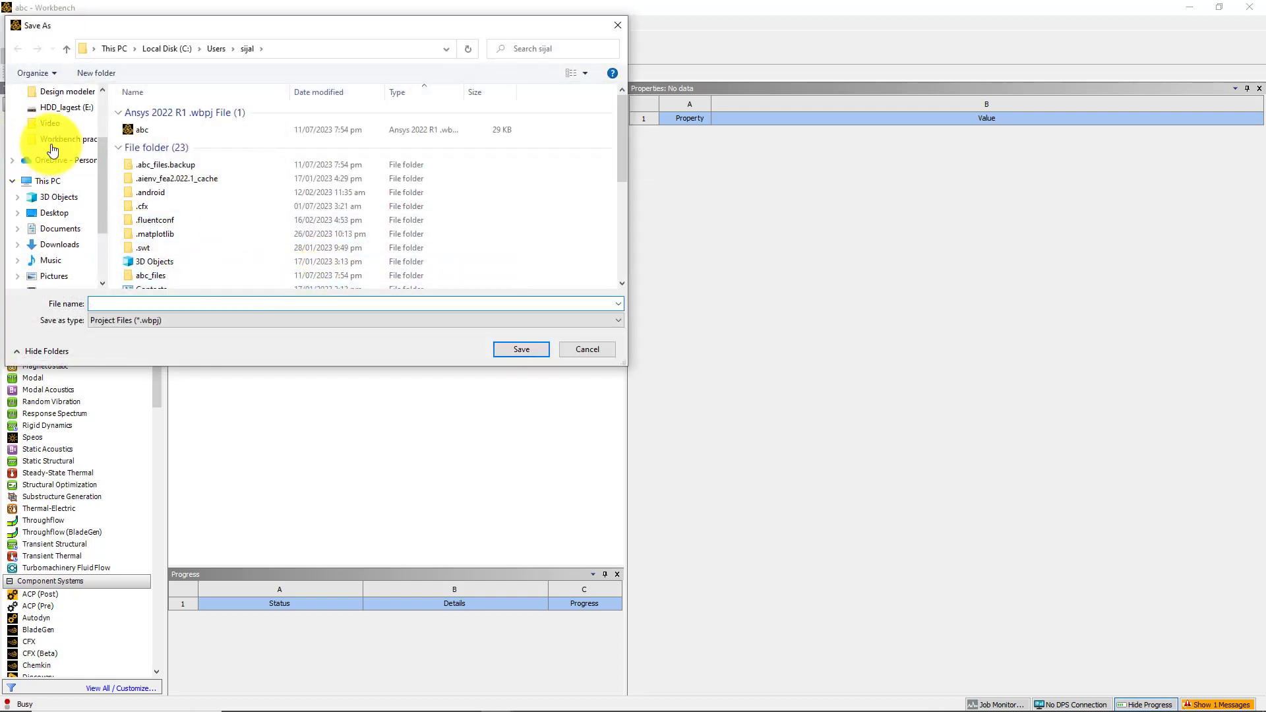
{"action": "left_click", "coordinate": [56, 139]}
{"action": "left_click", "coordinate": [125, 308]}
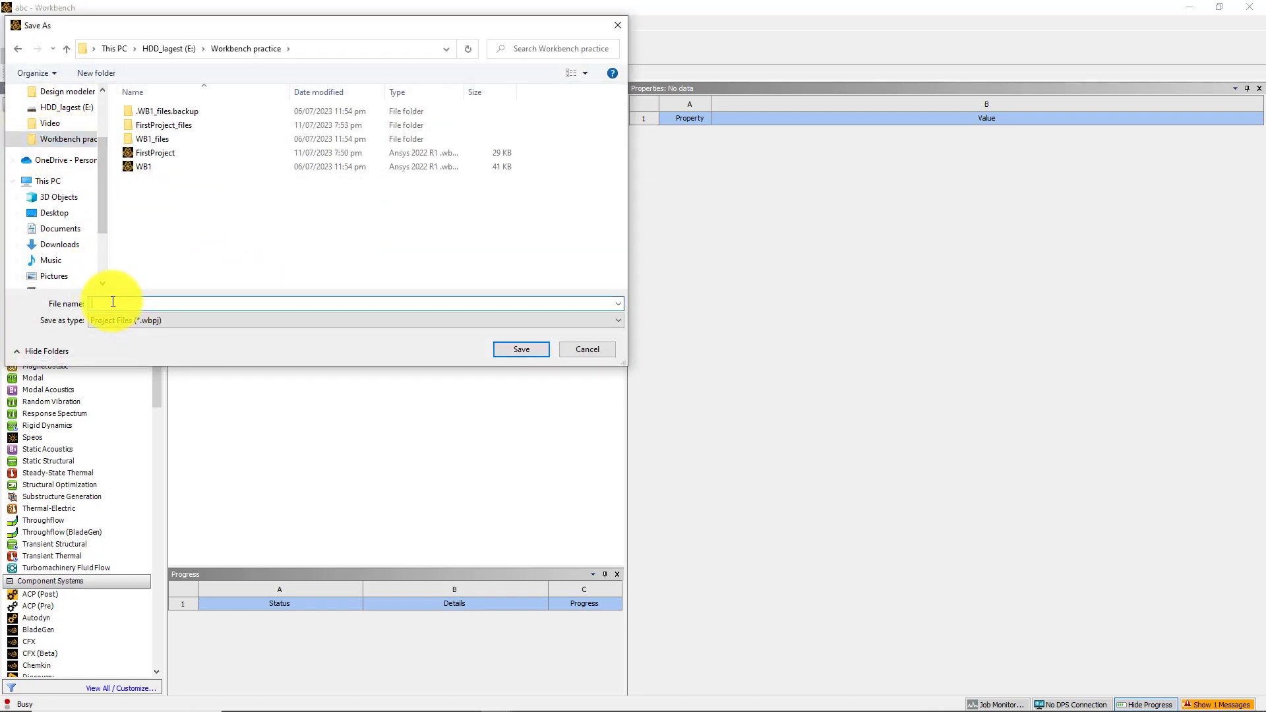
{"action": "type", "text": "12"}
{"action": "key", "text": "Return"}
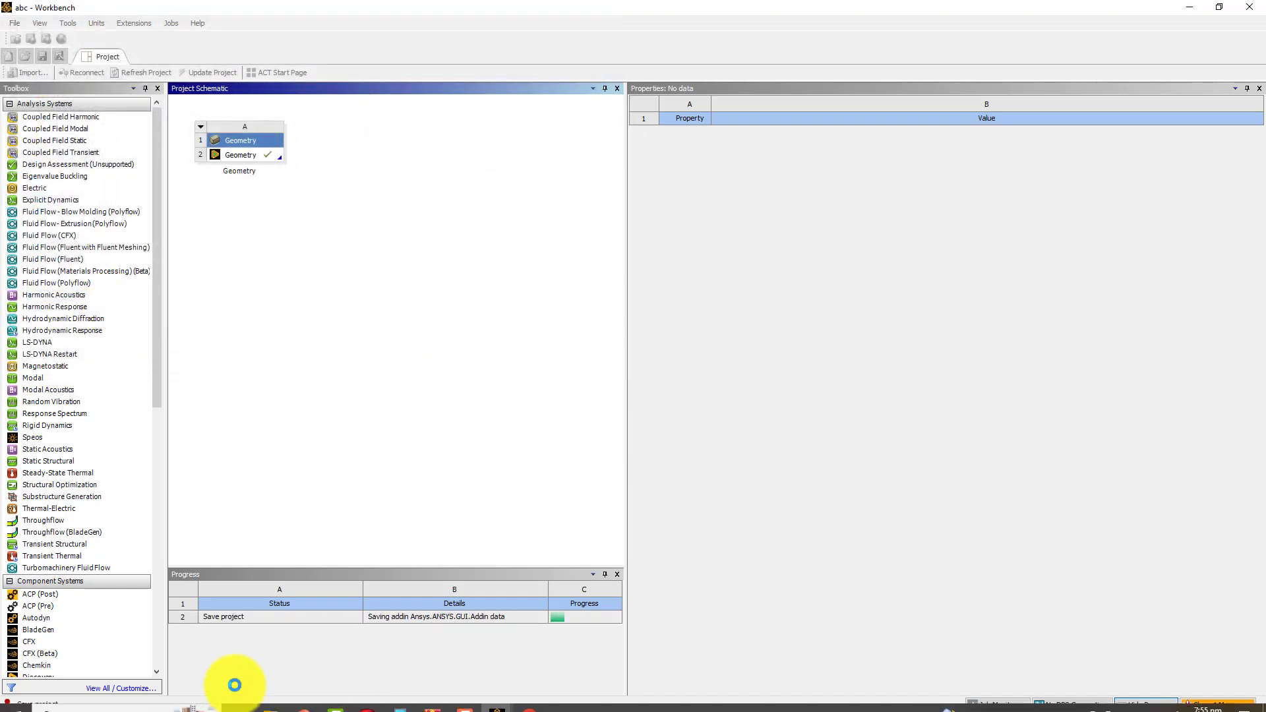
- Switch to File Explorer and examine the user_files and session_files folders inside 123_files
{"action": "left_click", "coordinate": [270, 700]}
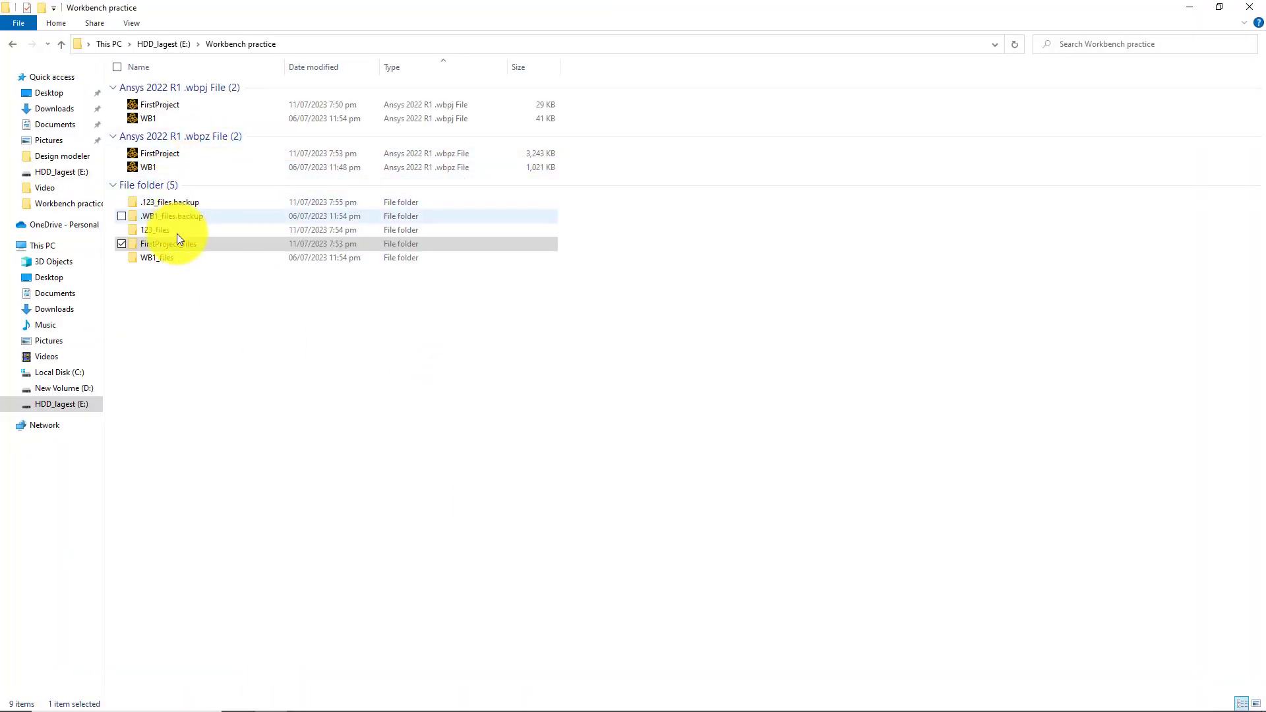
{"action": "double_click", "coordinate": [153, 231]}
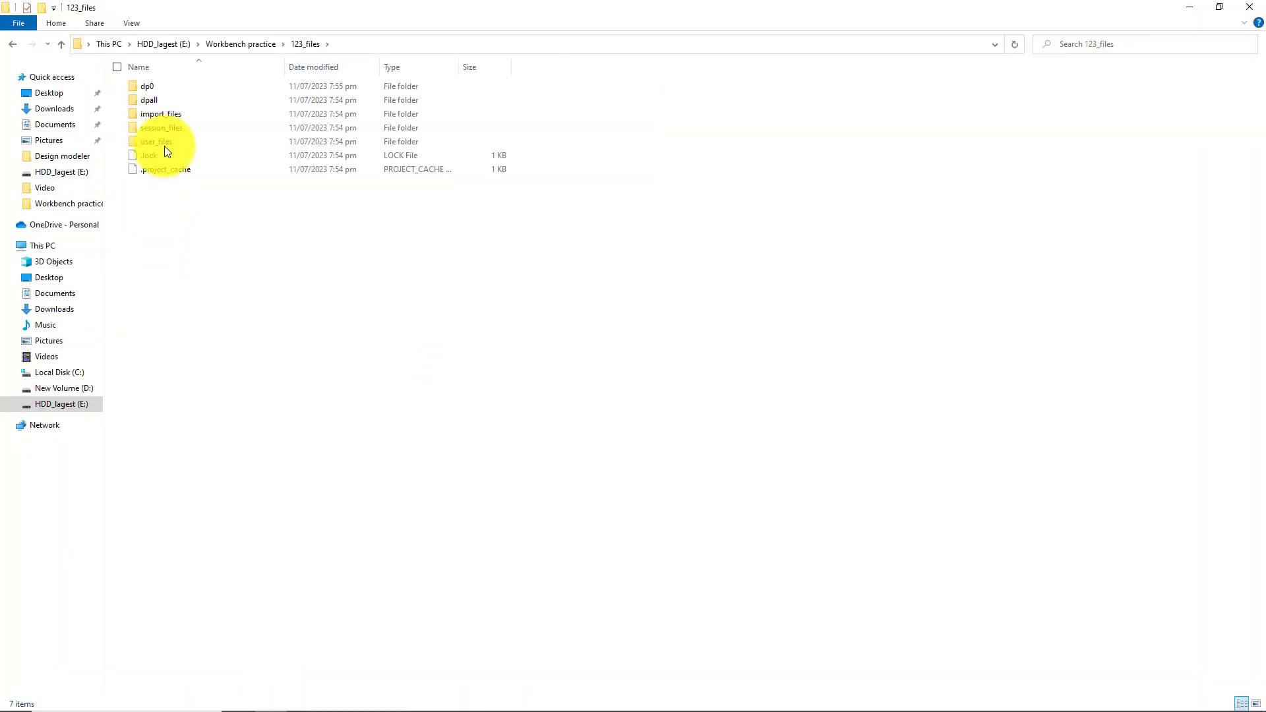
{"action": "double_click", "coordinate": [159, 140]}
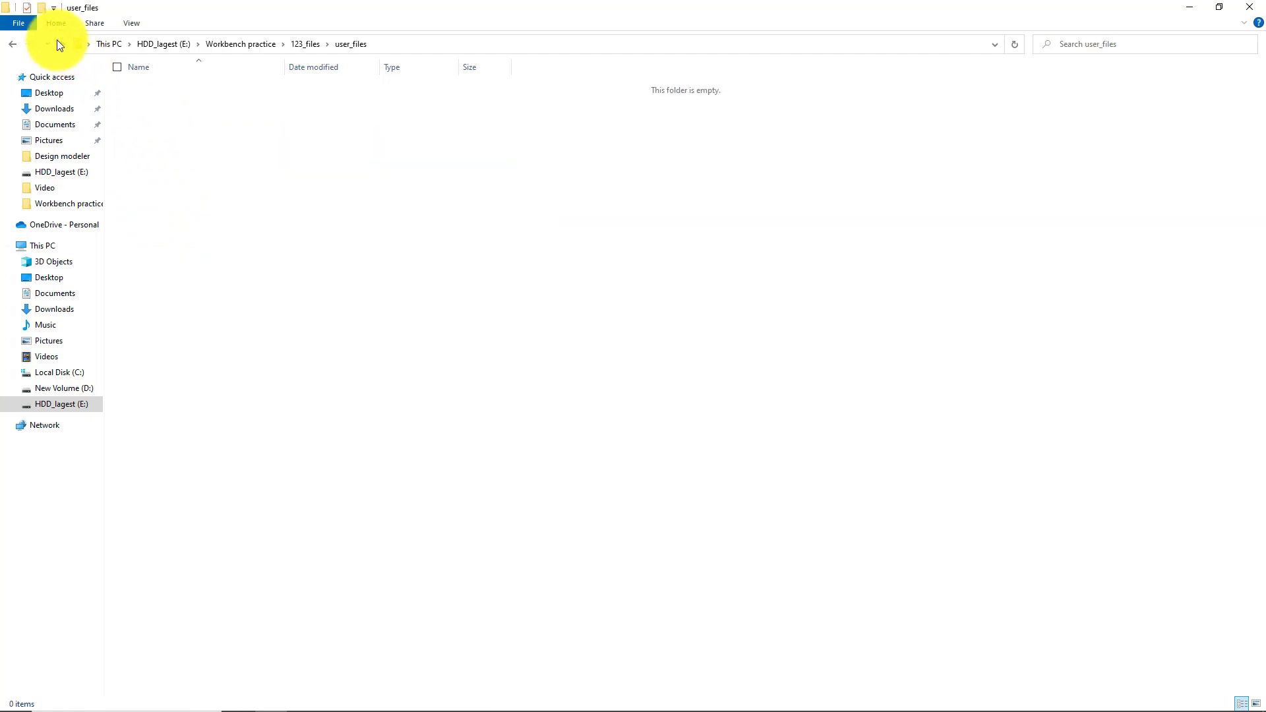
{"action": "left_click", "coordinate": [59, 44]}
{"action": "double_click", "coordinate": [153, 129]}
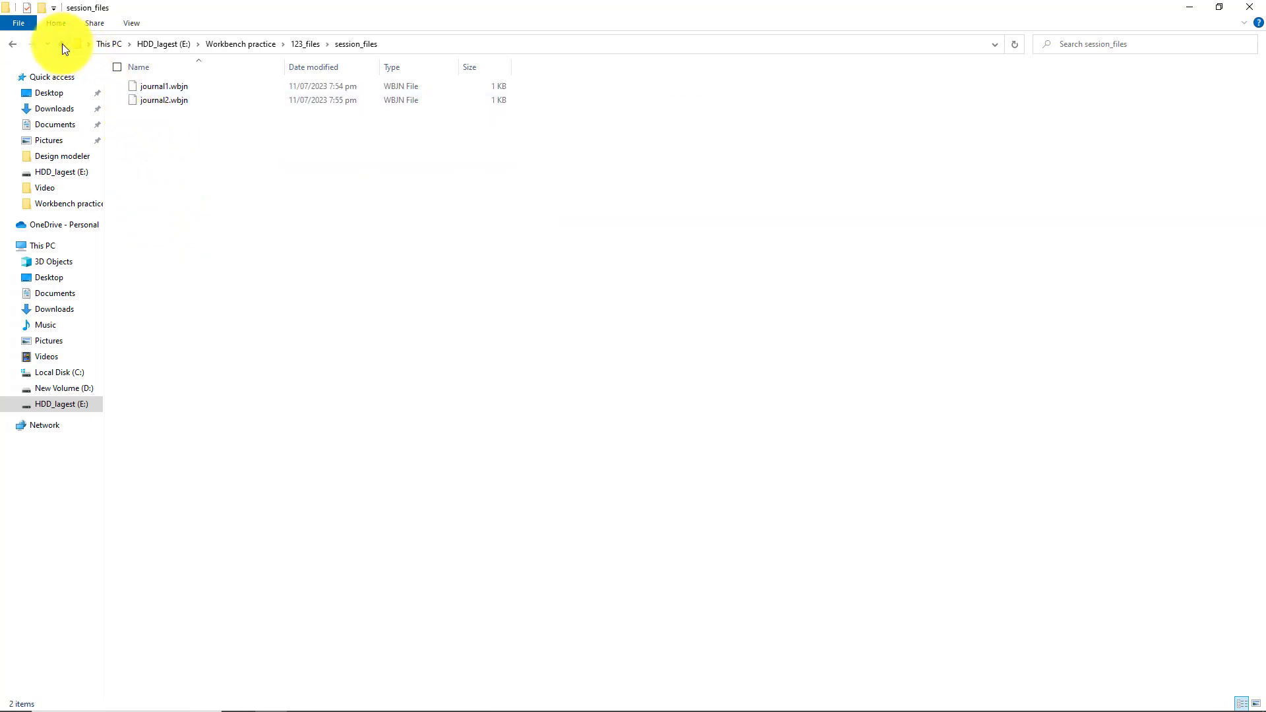
{"action": "left_click", "coordinate": [62, 44]}
- Examine the import_files folder, widening the file type column to read the full type, and return to 123_files
{"action": "double_click", "coordinate": [151, 116]}
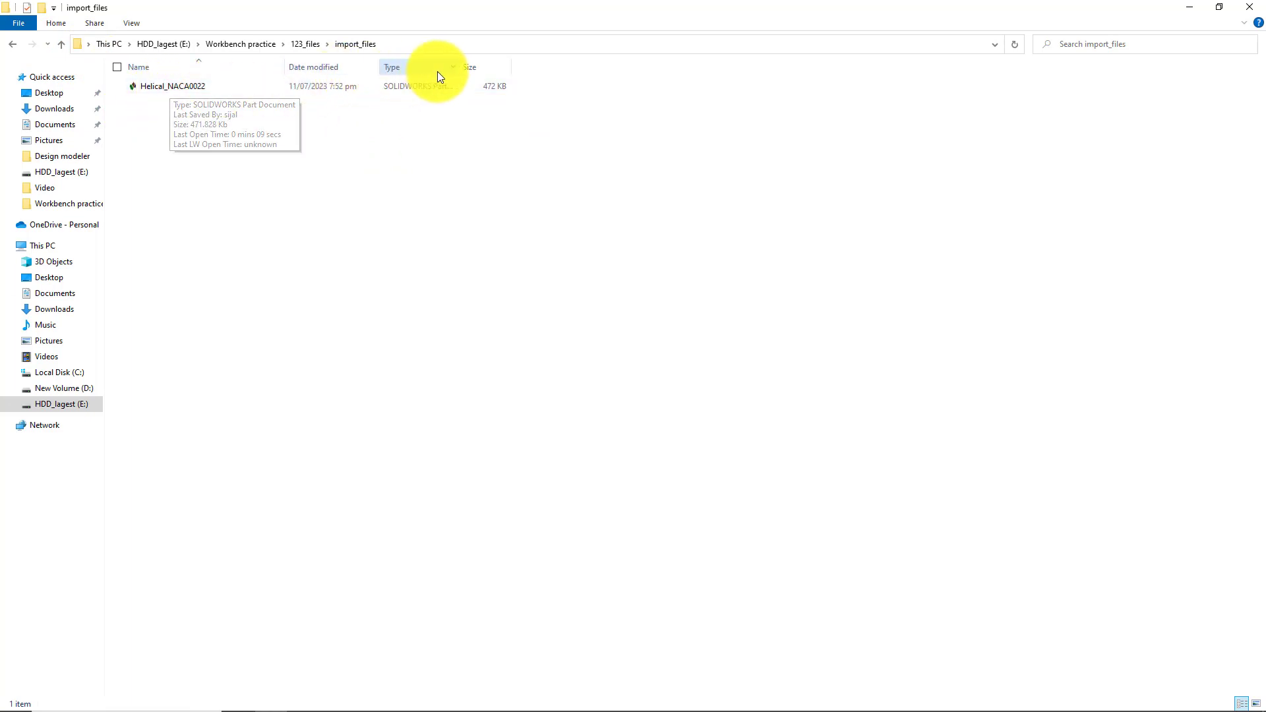
{"action": "left_click_drag", "start_coordinate": [462, 64], "coordinate": [531, 64]}
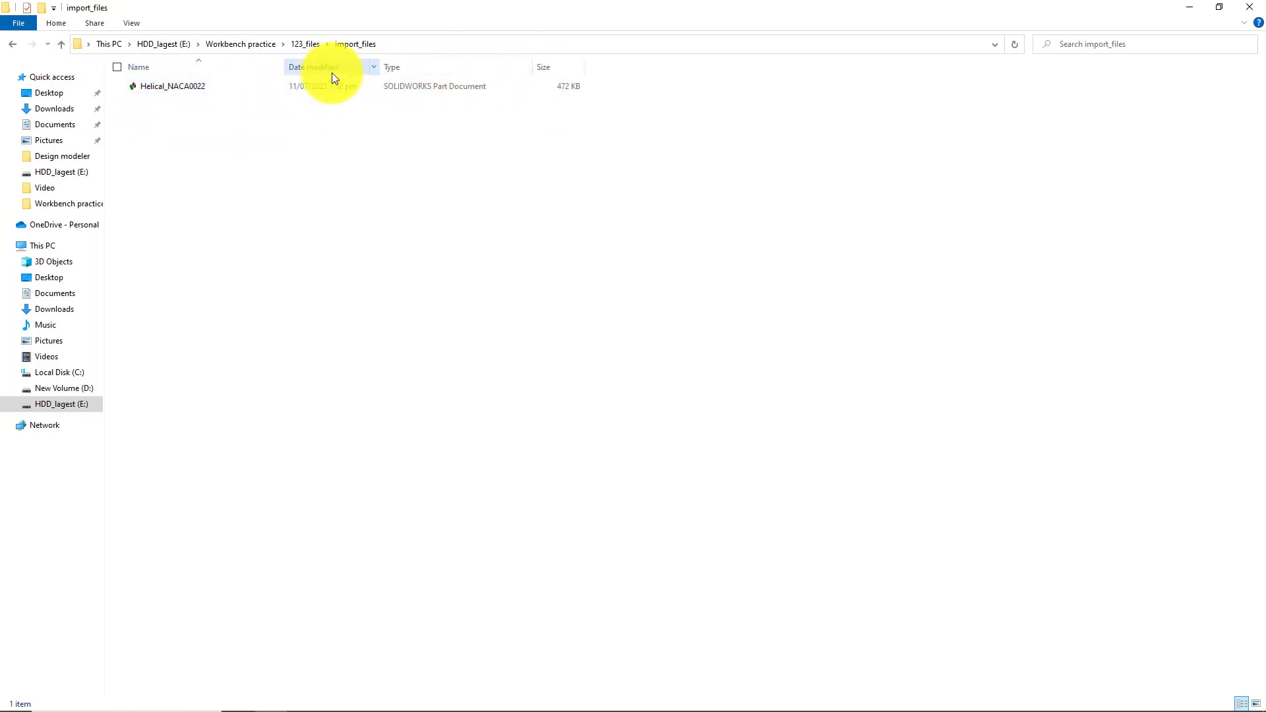
{"action": "left_click", "coordinate": [61, 44]}
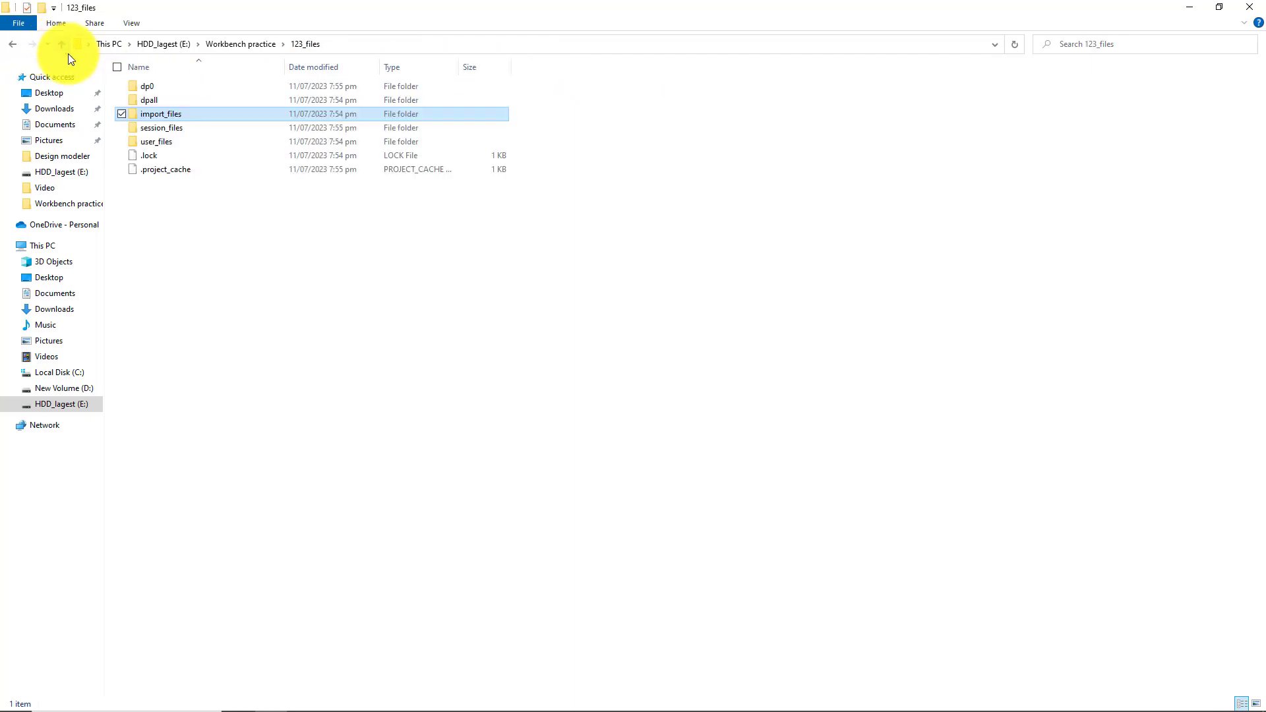
- Examine the DM folder under dp0 and Geom for the geometry file and go back up to dp0
{"action": "double_click", "coordinate": [161, 86]}
{"action": "double_click", "coordinate": [156, 86]}
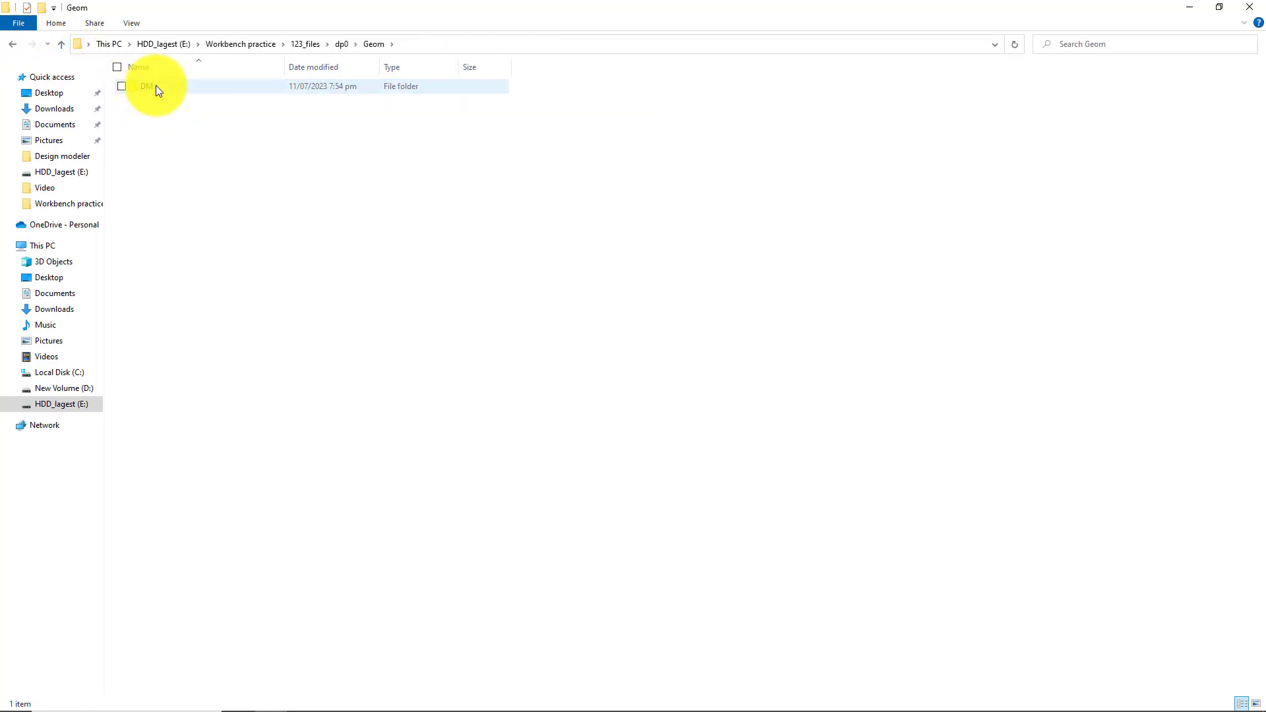
{"action": "double_click", "coordinate": [156, 87]}
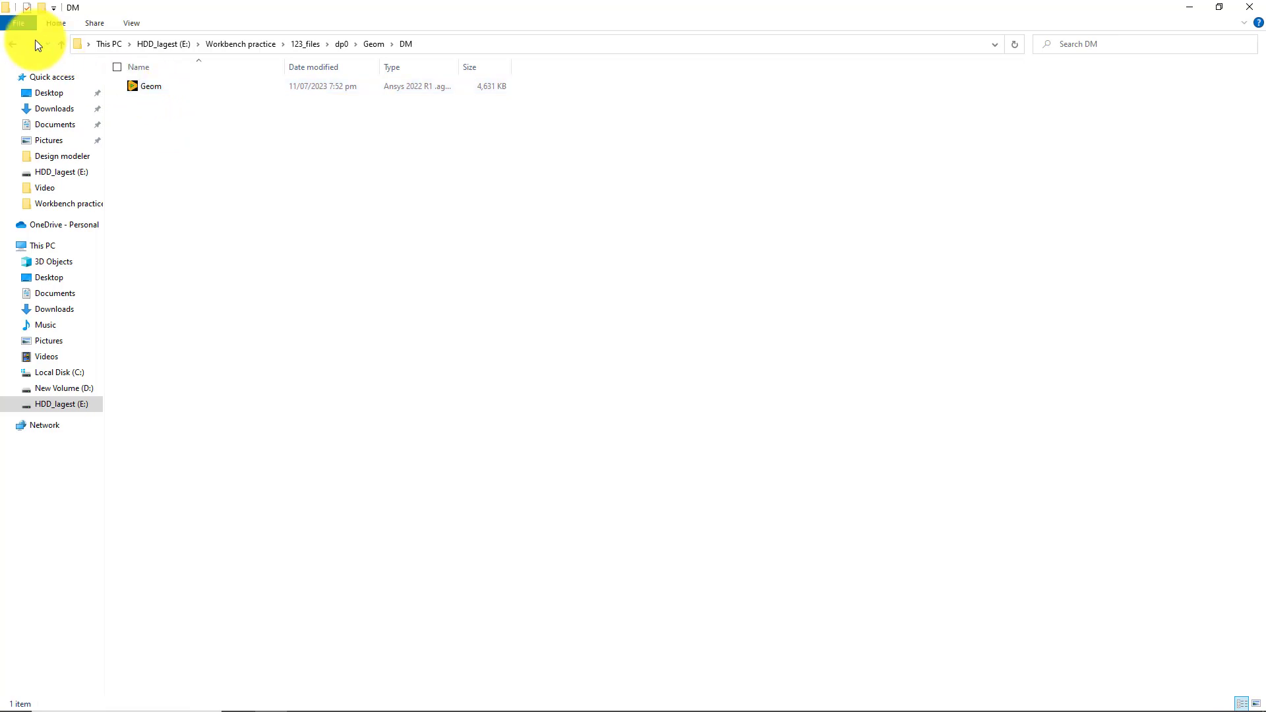
{"action": "left_click", "coordinate": [57, 45]}
{"action": "left_click", "coordinate": [57, 45]}
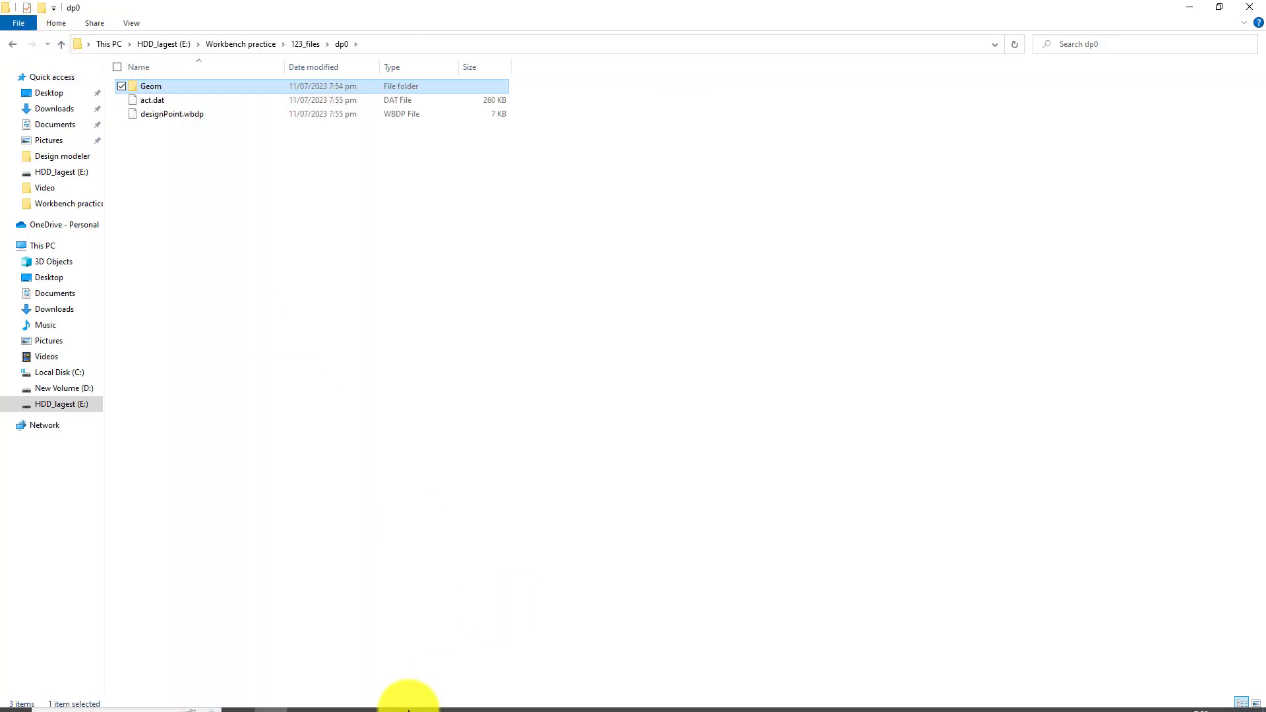